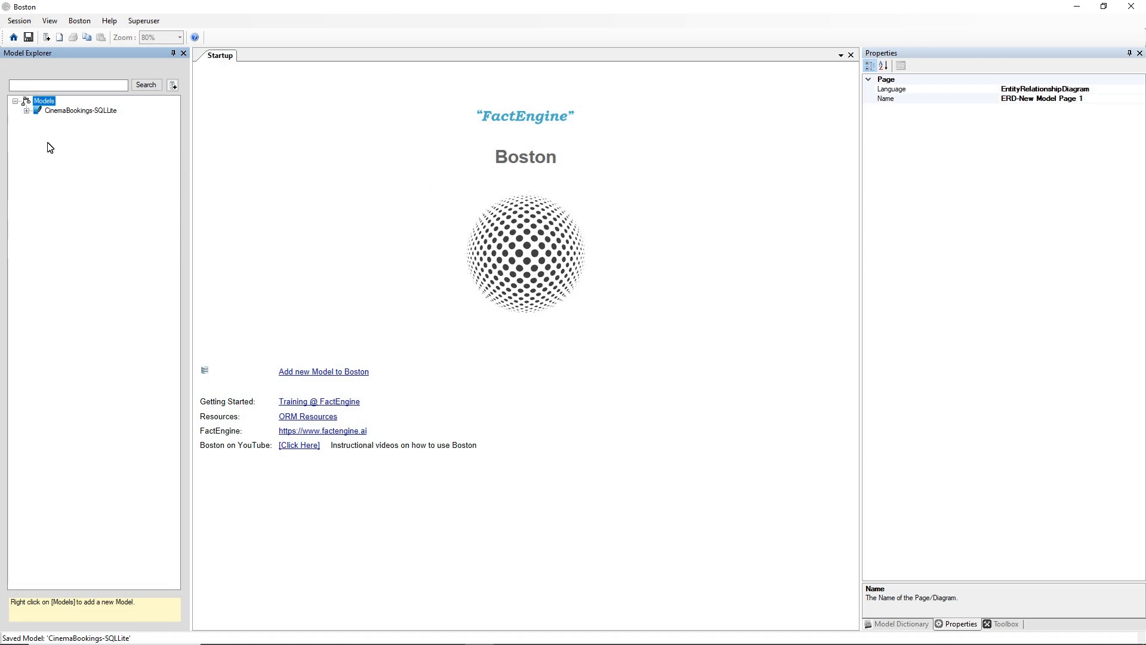
Expand the CinemaBookings-SQLLite model and open its Main and PGS-New Model Page 1 pages
left_click(27, 111)
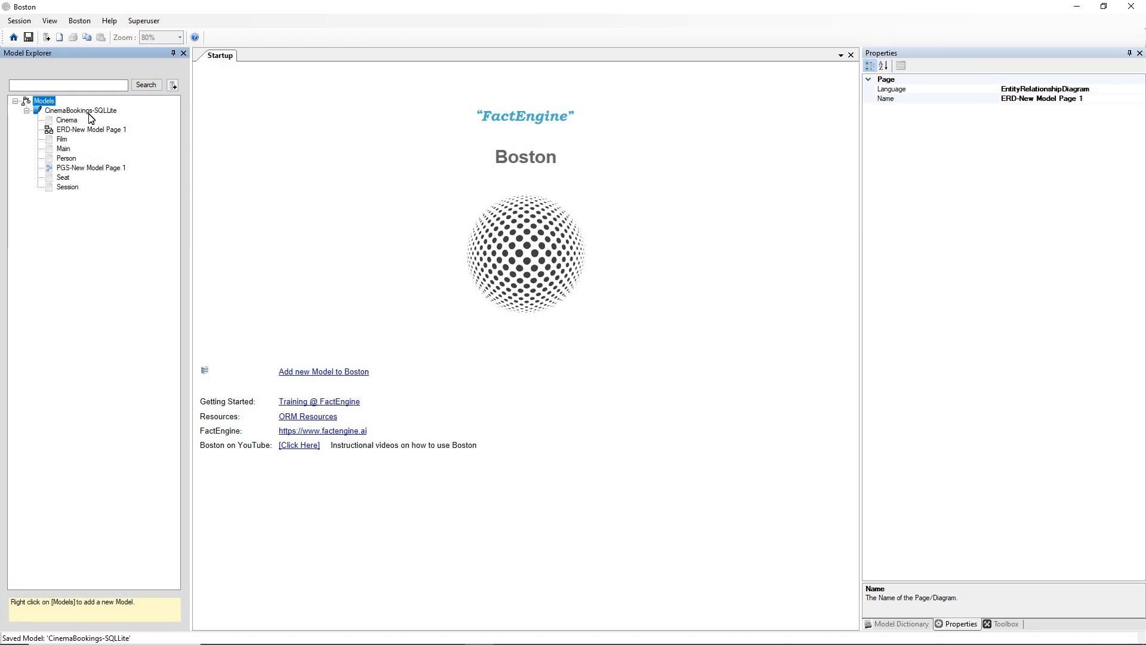
double_click(63, 149)
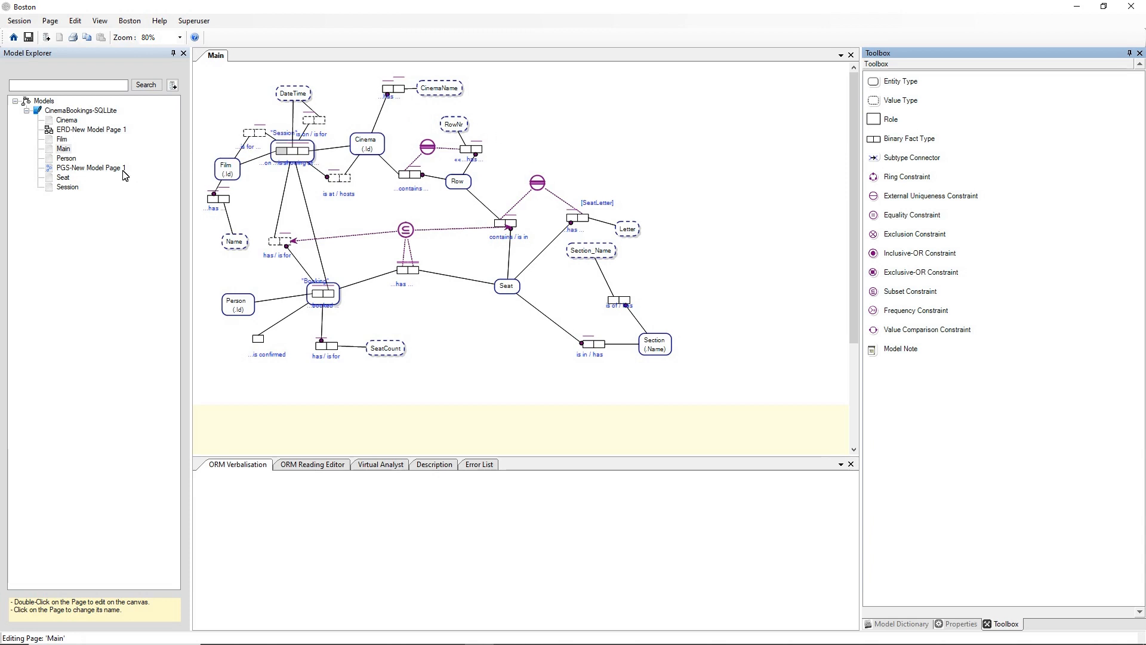
double_click(88, 170)
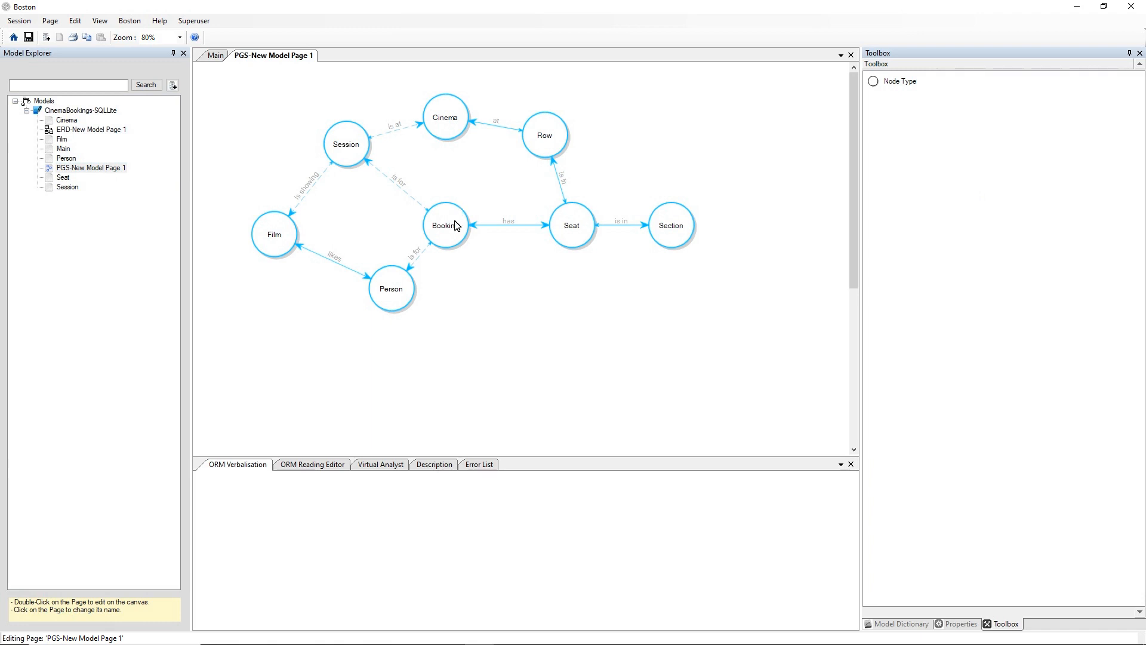
Inspect the properties of the Person, Seat and Section node types in the property graph diagram
left_click(399, 293)
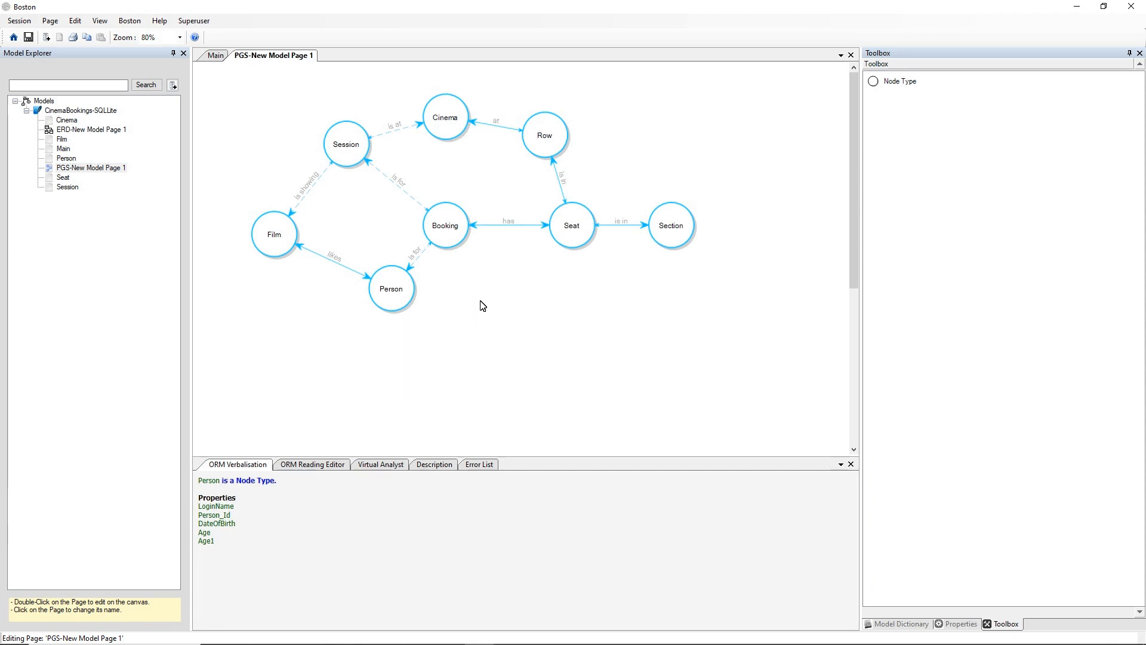
left_click(572, 242)
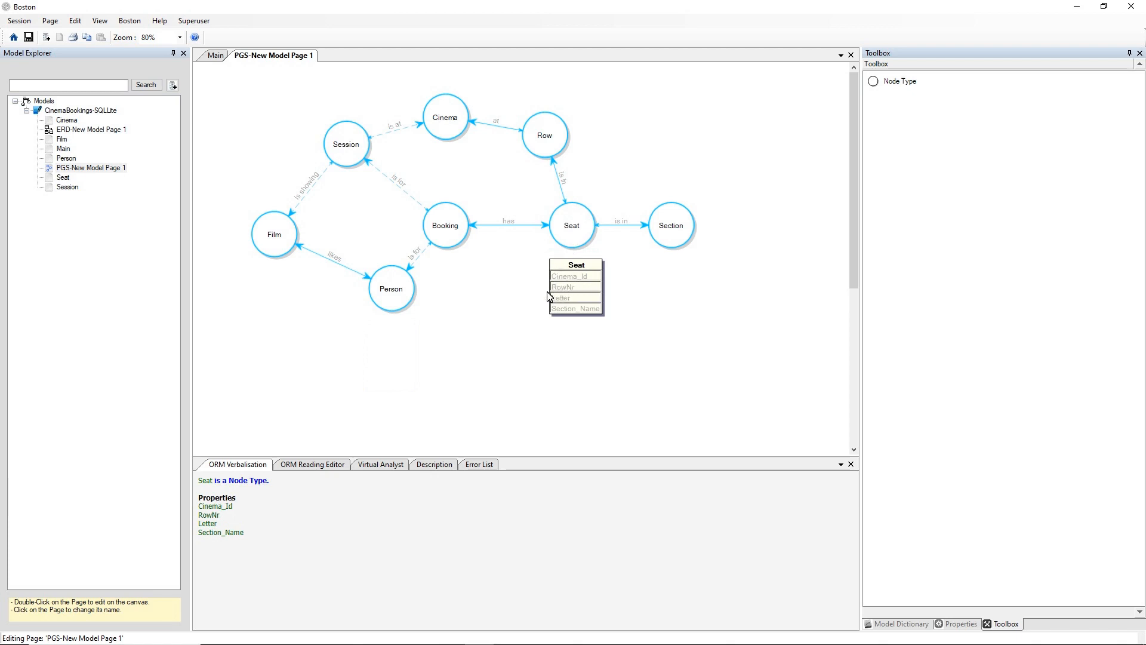
left_click(634, 294)
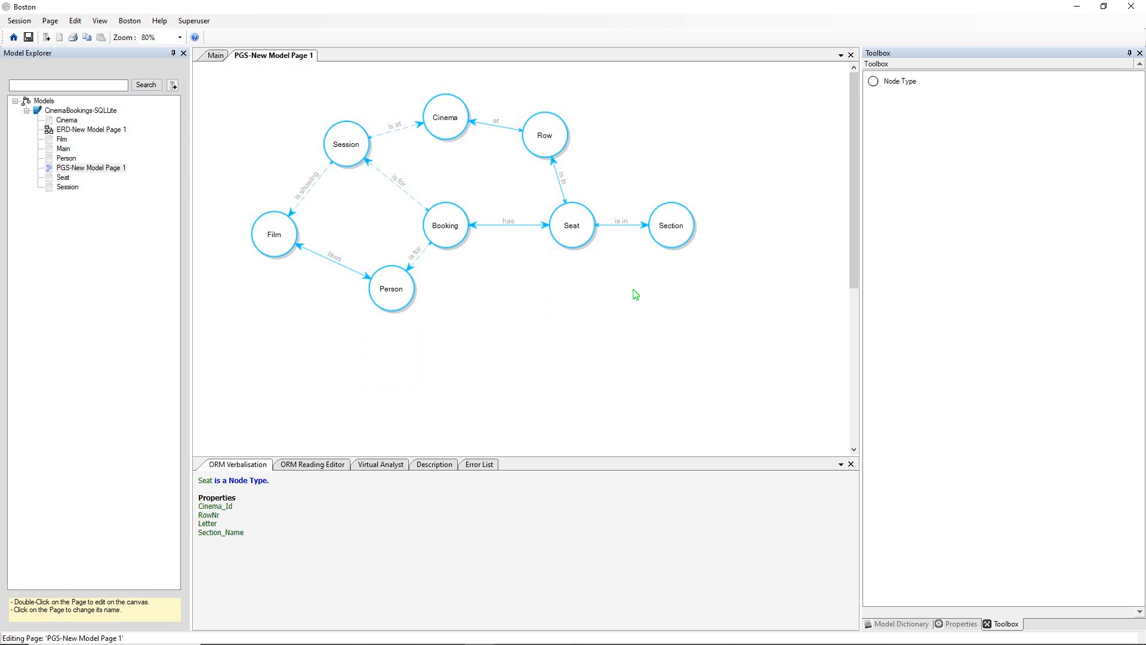
left_click(663, 248)
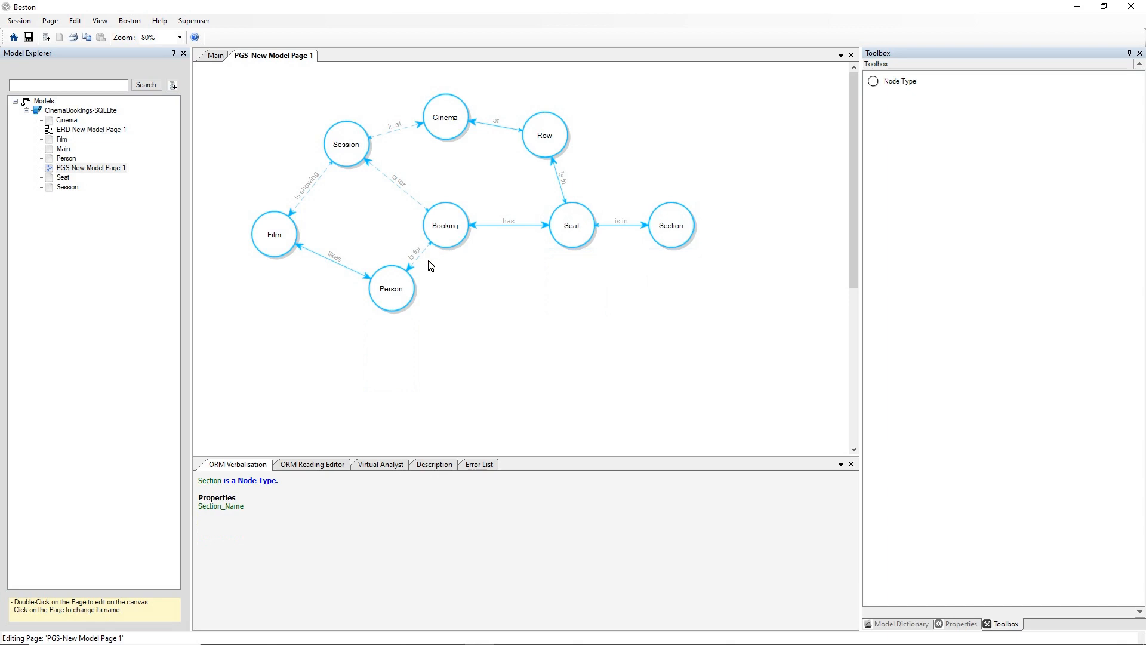
Morph the Cinema node type to its ER diagram on ERD-New Model Page 1
left_click(443, 120)
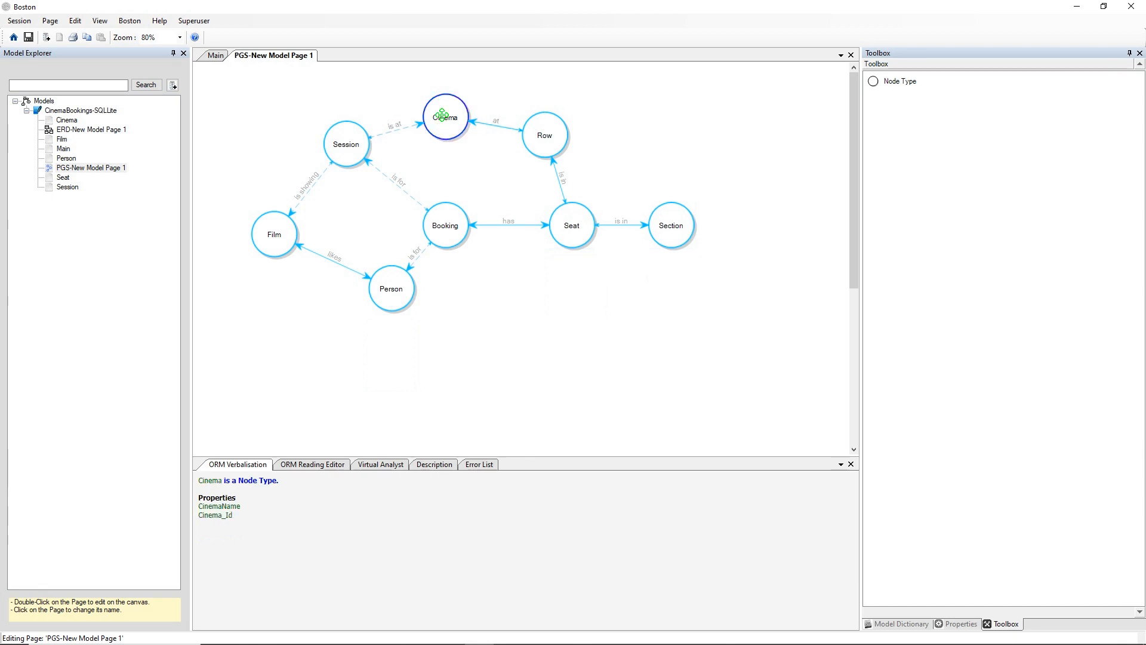
right_click(443, 117)
mouse_move(465, 123)
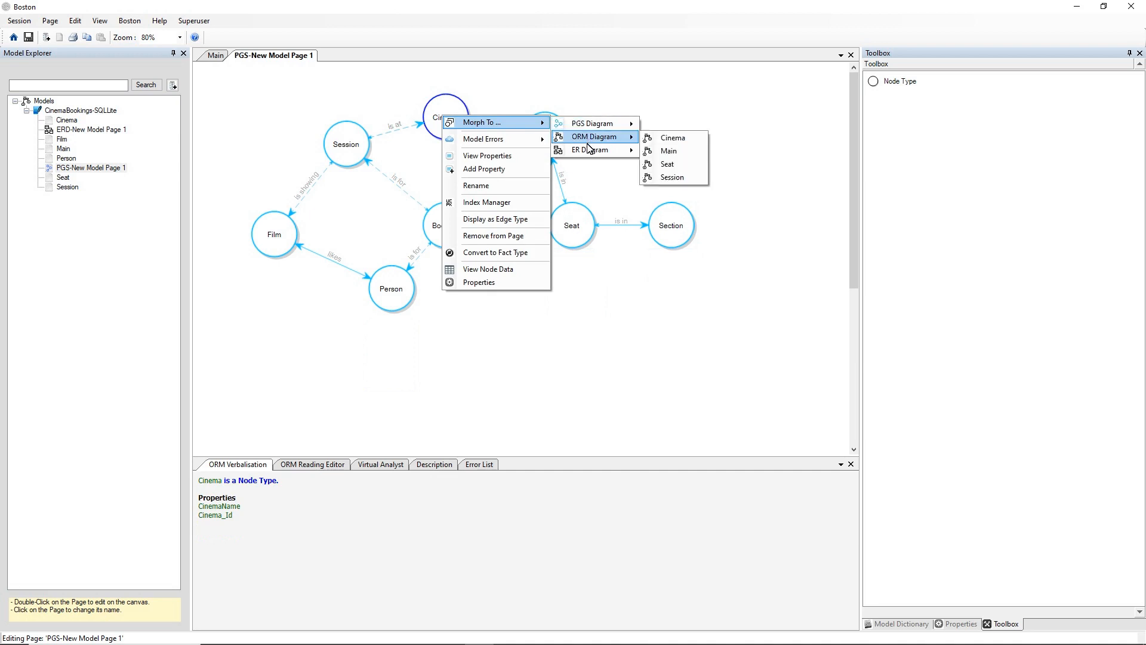
mouse_move(591, 149)
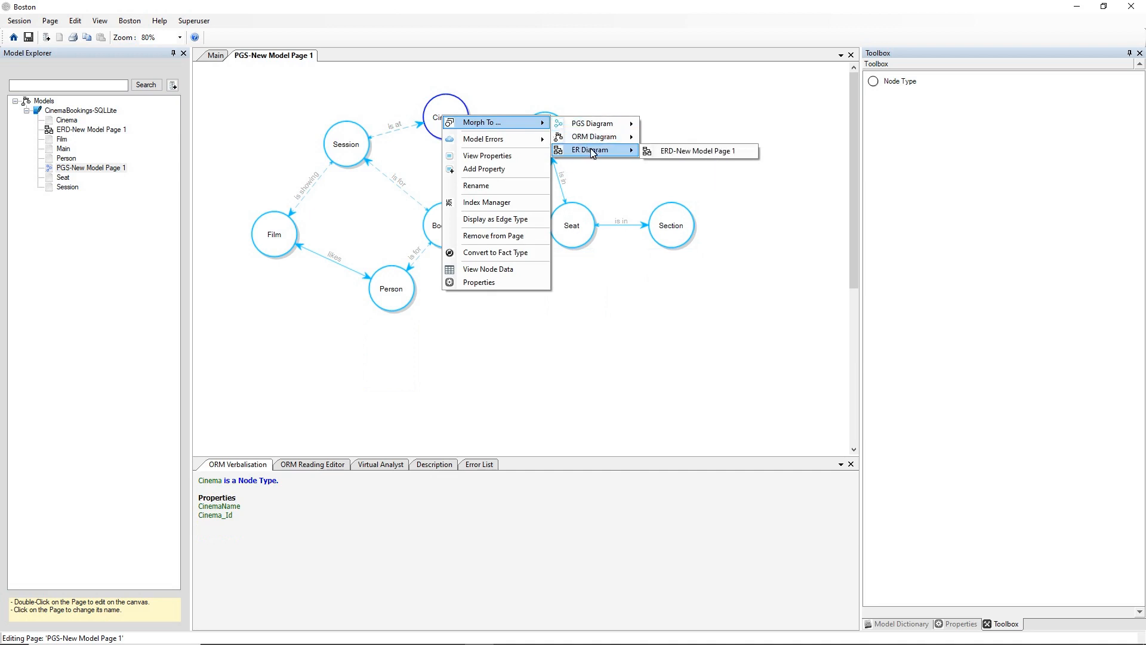
left_click(666, 156)
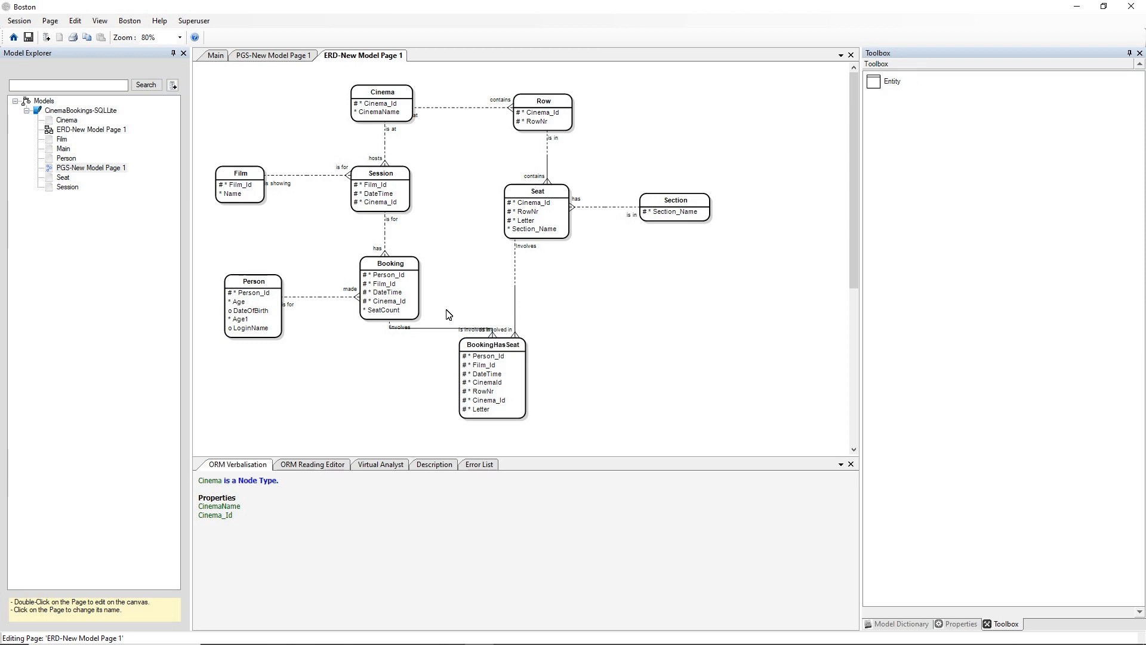
Morph the Booking entity to its PGS diagram on PGS-New Model Page 1
left_click(394, 261)
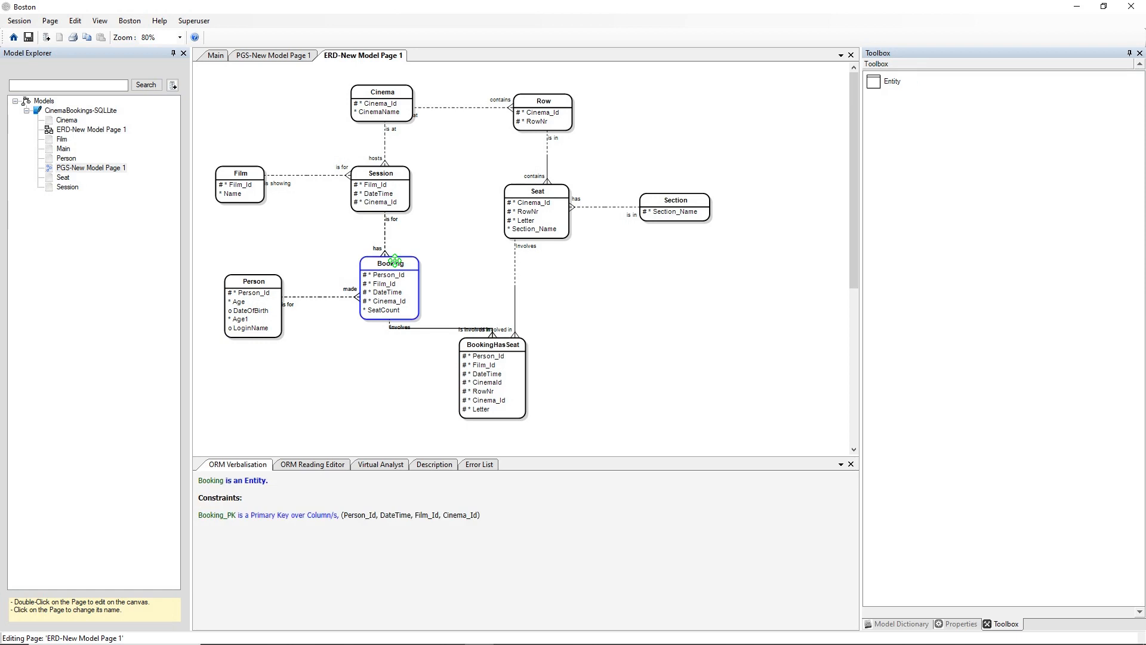
right_click(394, 261)
mouse_move(416, 268)
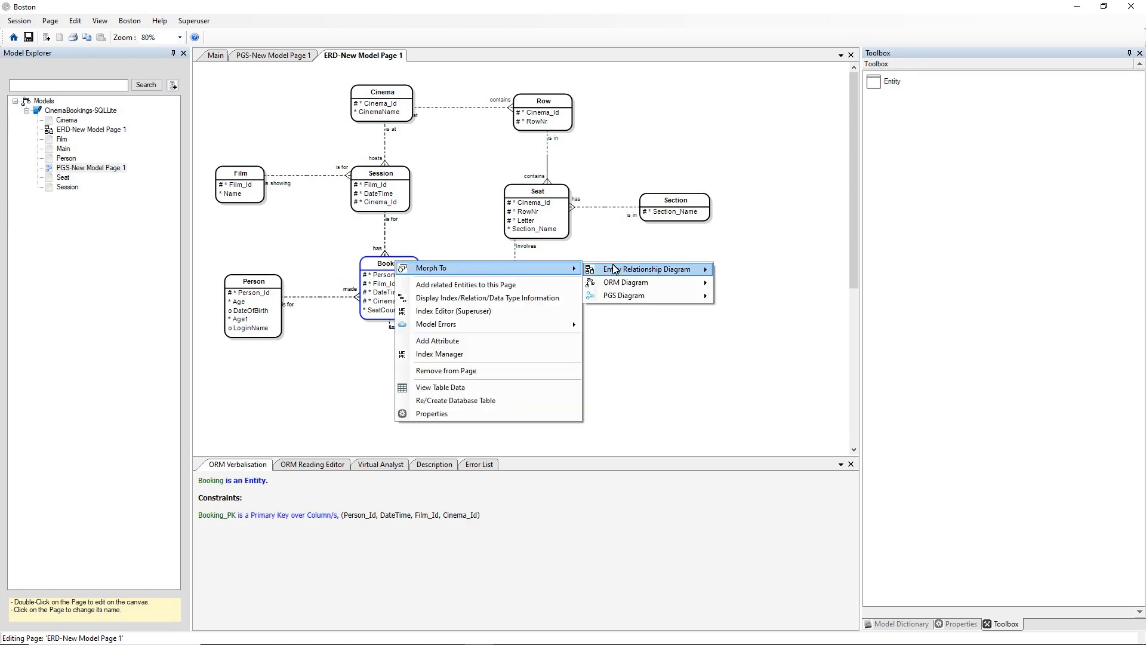
mouse_move(622, 297)
left_click(729, 298)
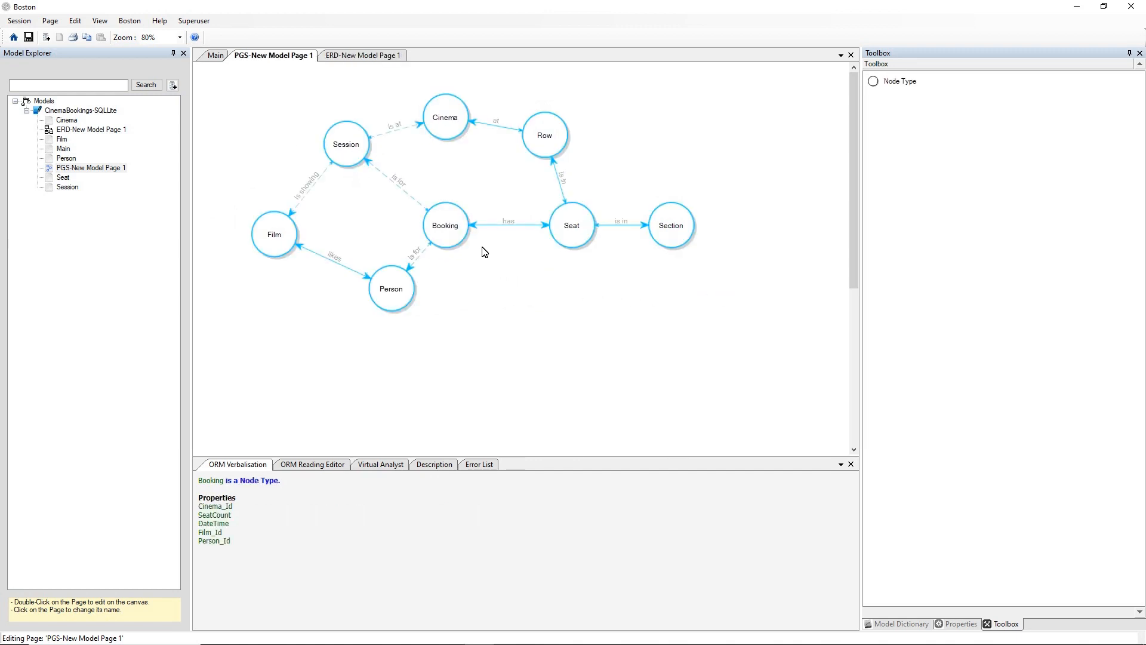
Morph the Booking node type to its ORM diagram on the Main page and clear the selection
right_click(446, 217)
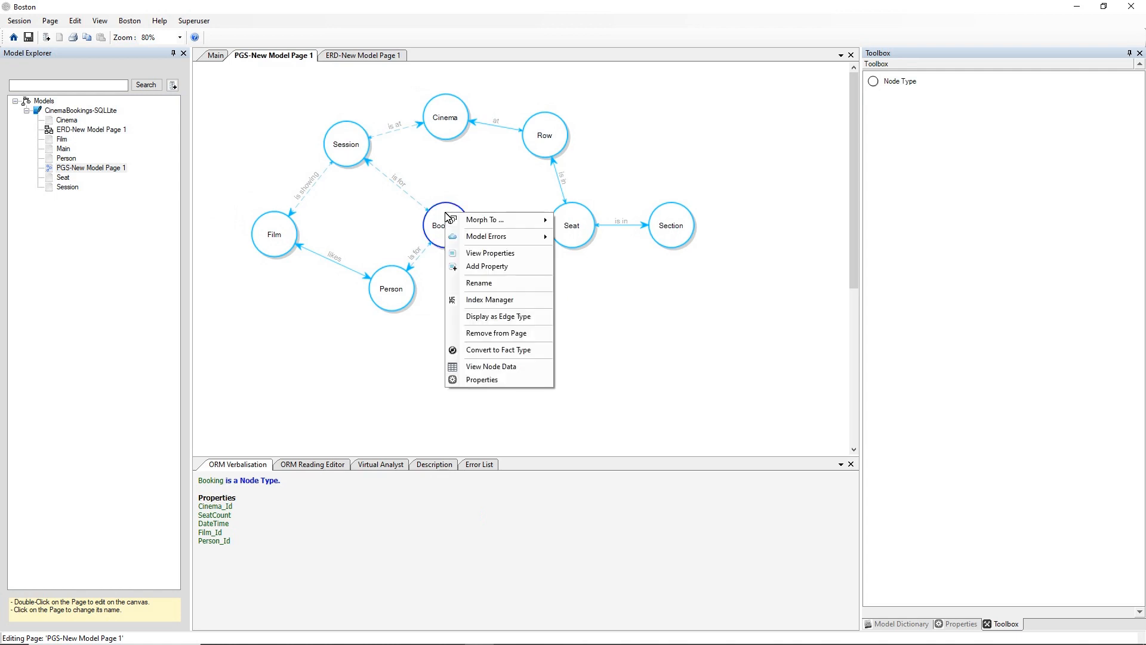
mouse_move(467, 220)
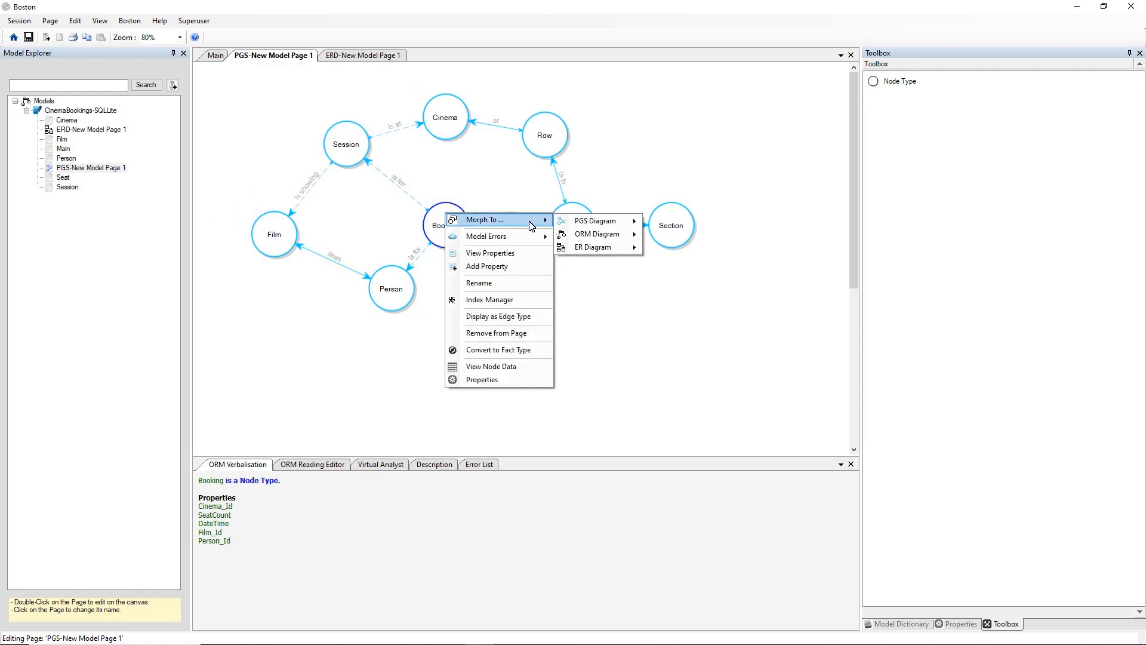
mouse_move(597, 234)
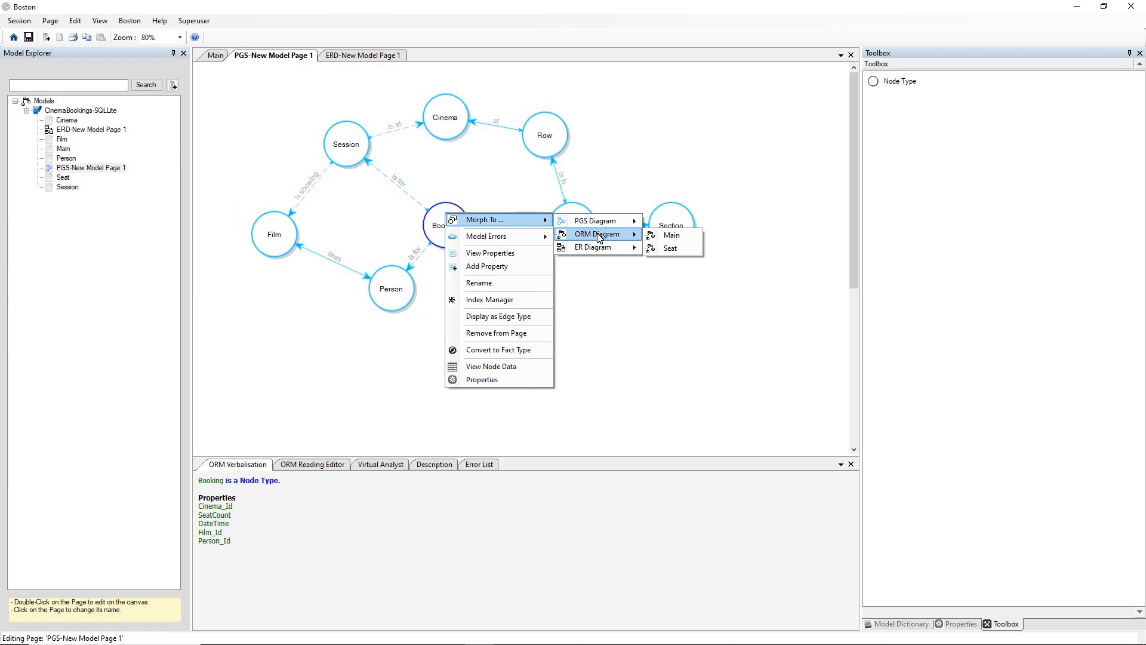
left_click(655, 240)
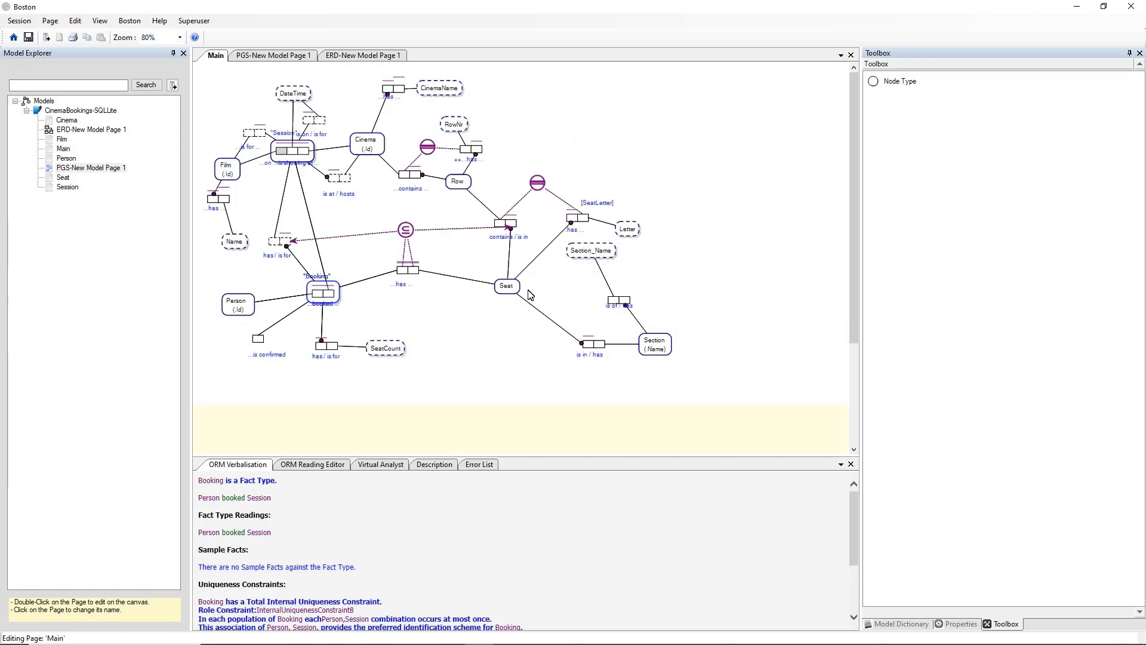
left_click(454, 325)
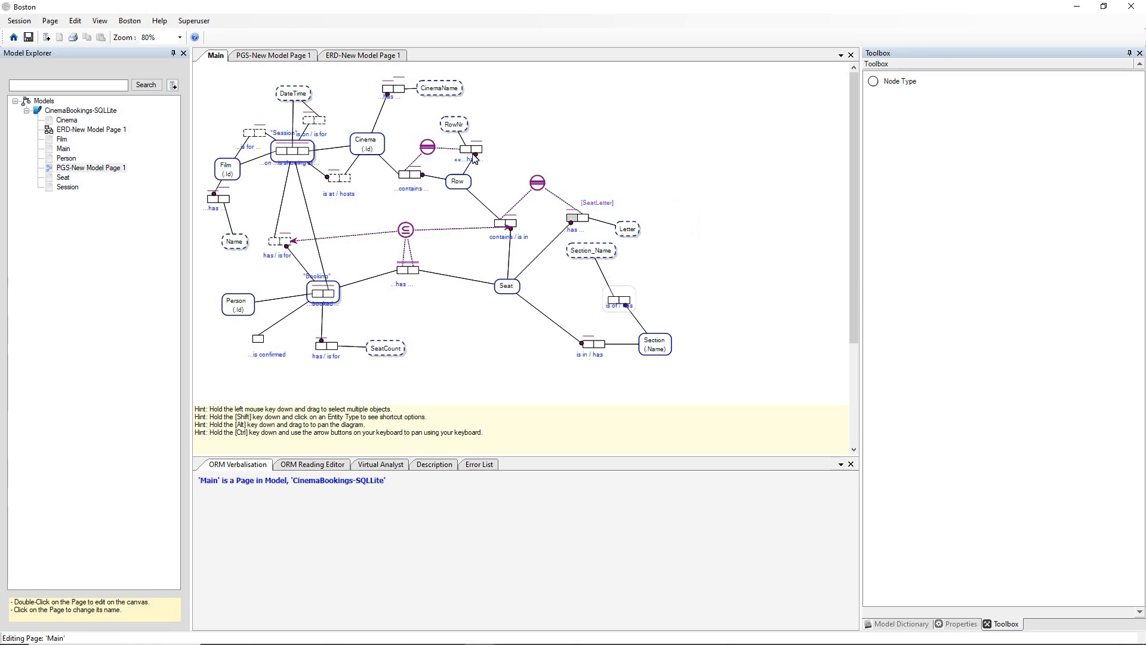
Compare the property graph and entity relationship views of the model, ending on the Main ORM page
left_click(292, 56)
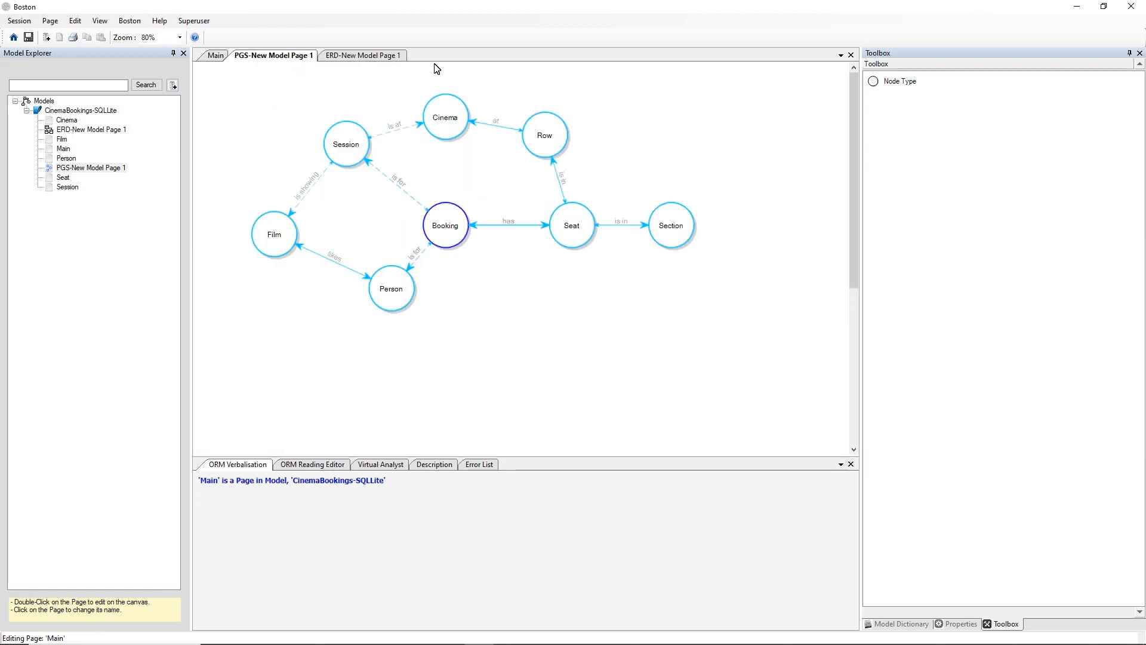
left_click(365, 55)
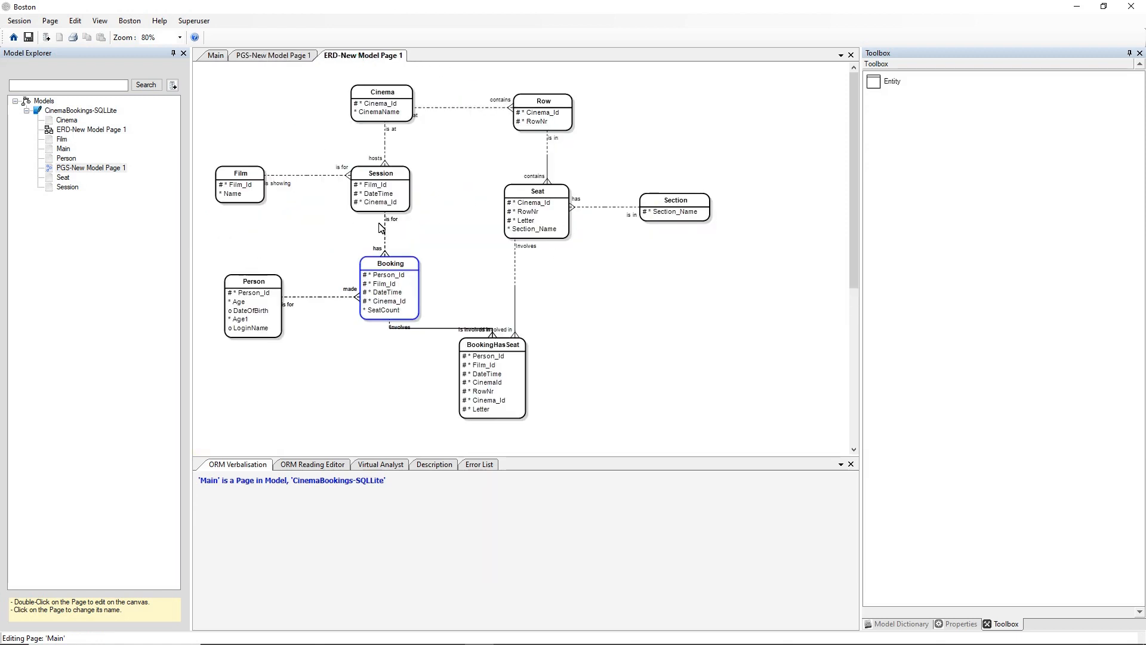
left_click(440, 232)
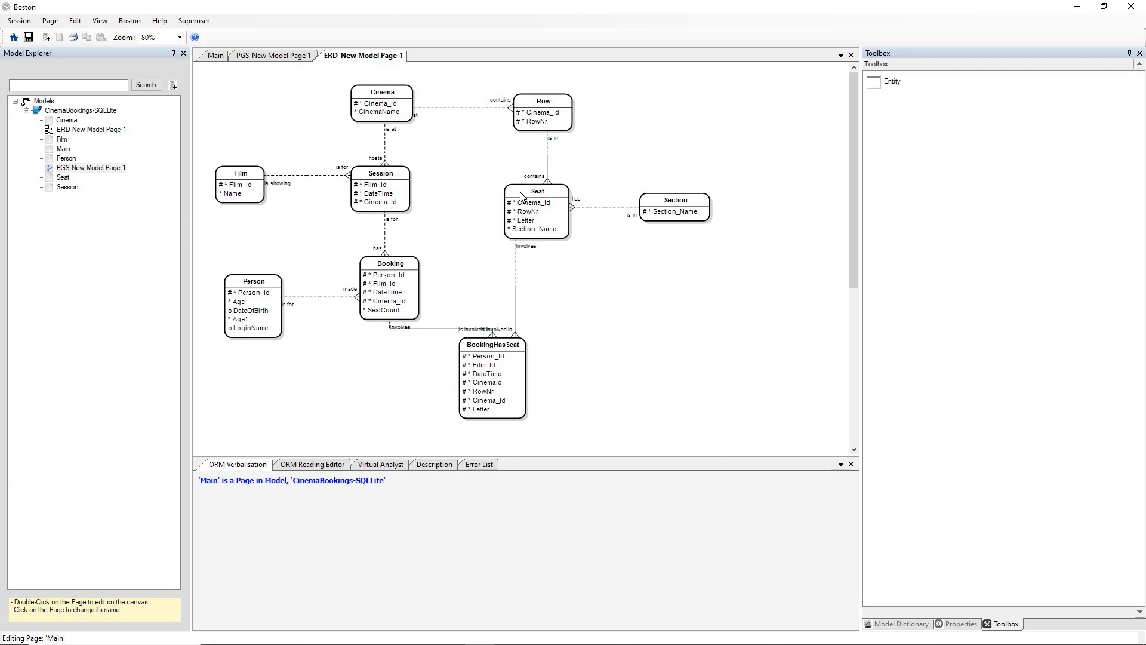
left_click(289, 56)
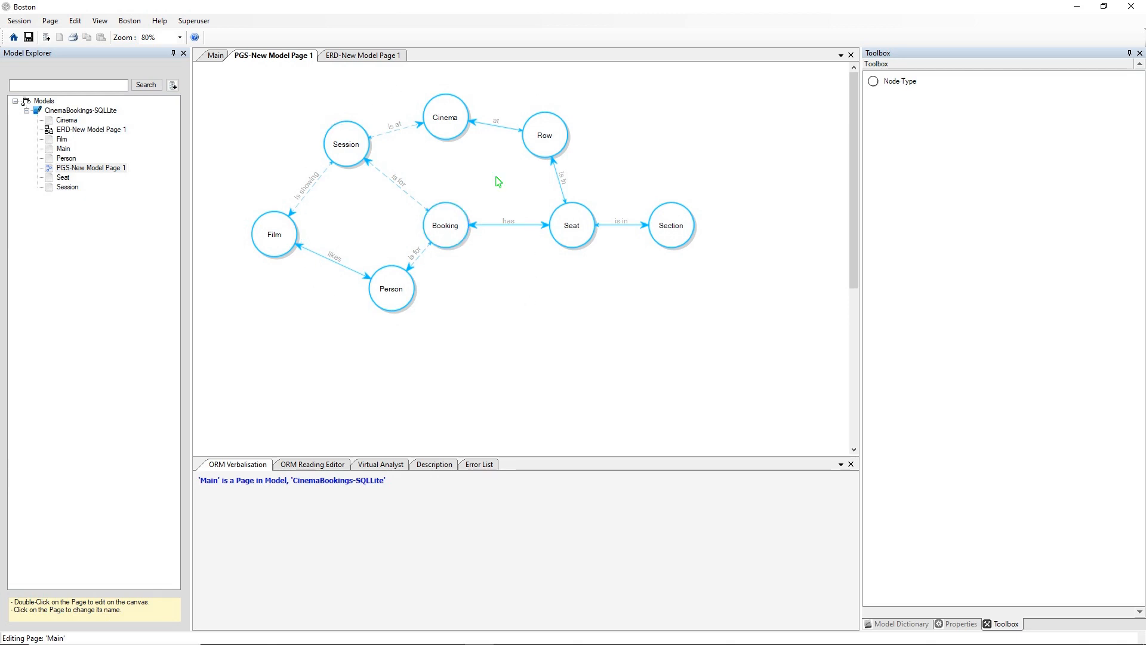
left_click(212, 56)
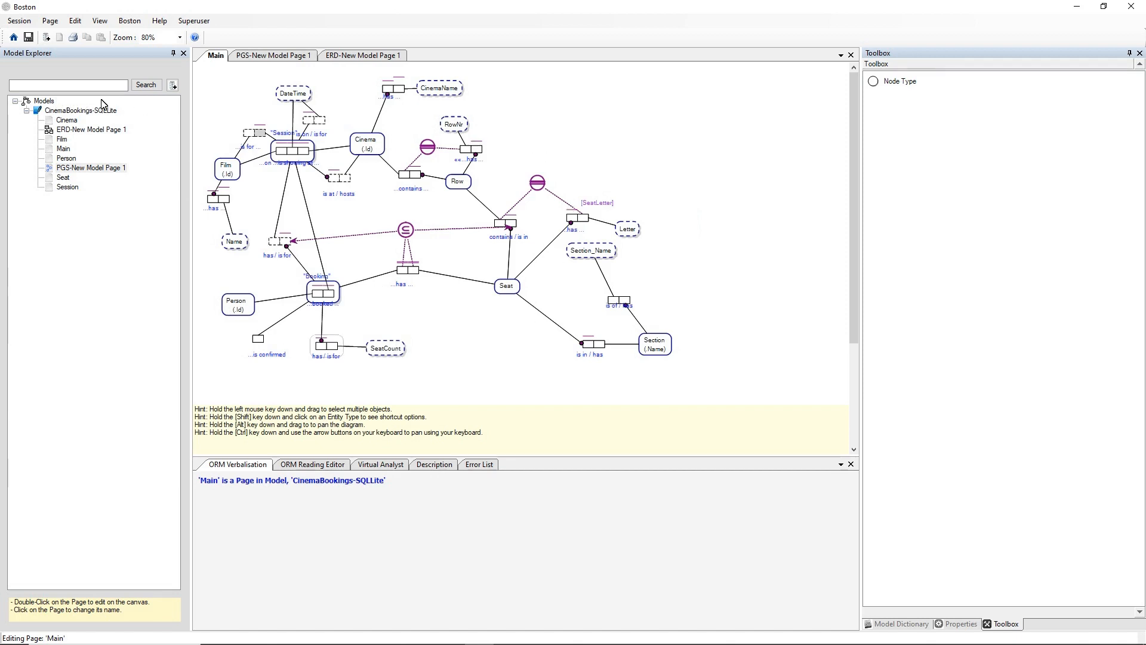
Collapse the CinemaBookings-SQLLite model and close all three open diagram pages, discarding the changes to Main
left_click(27, 111)
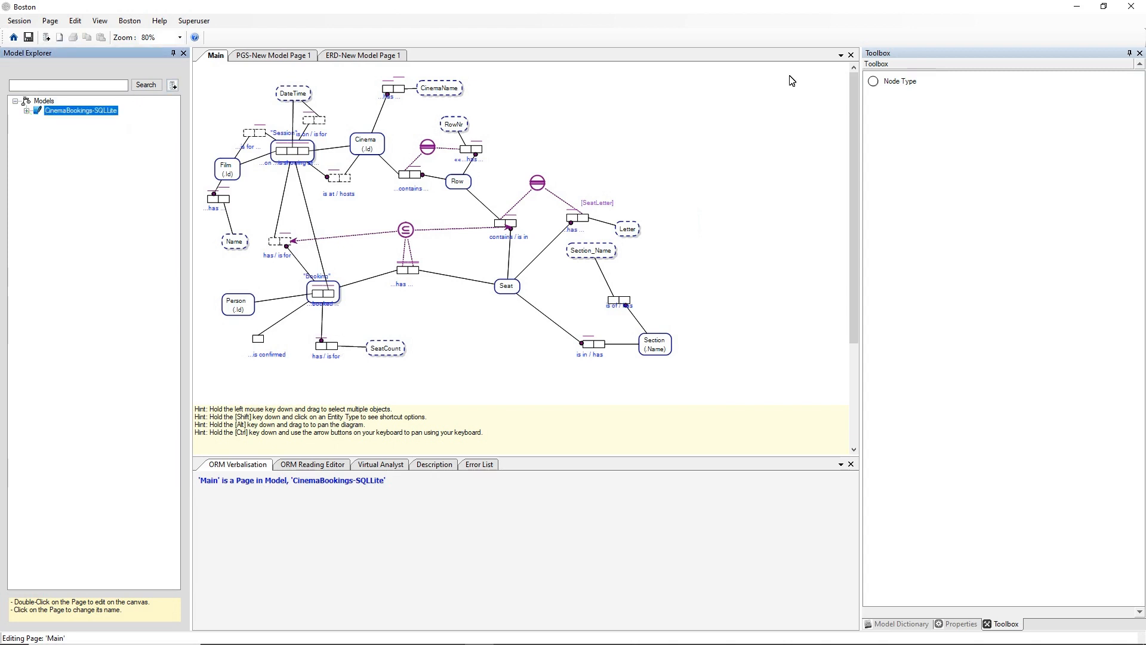
left_click(852, 55)
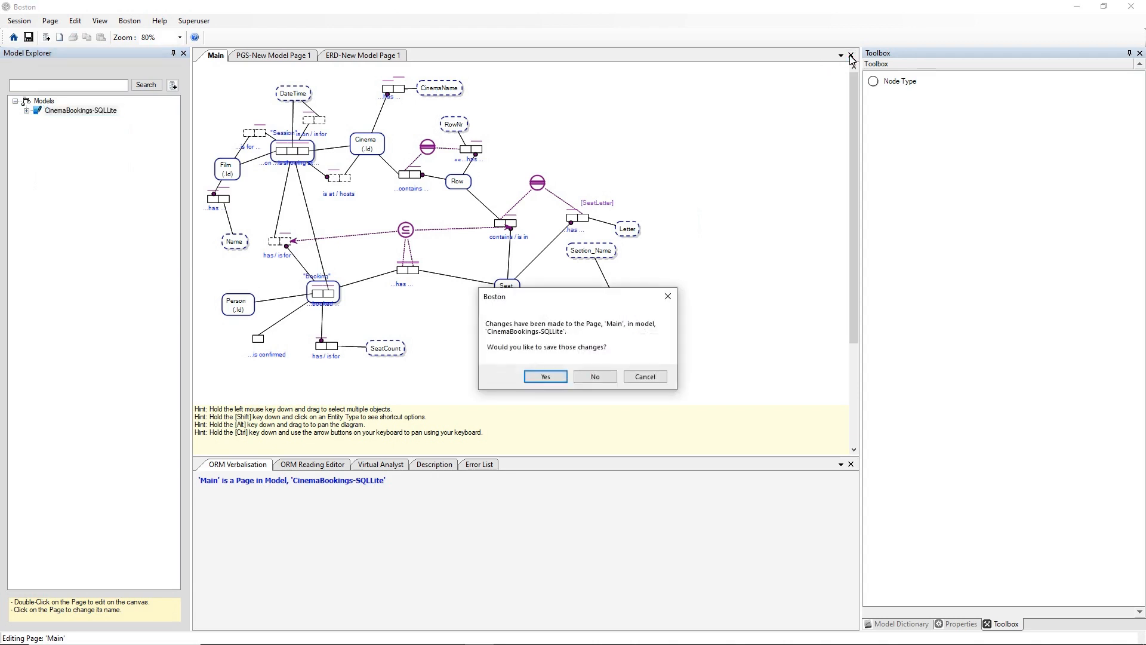
left_click(595, 377)
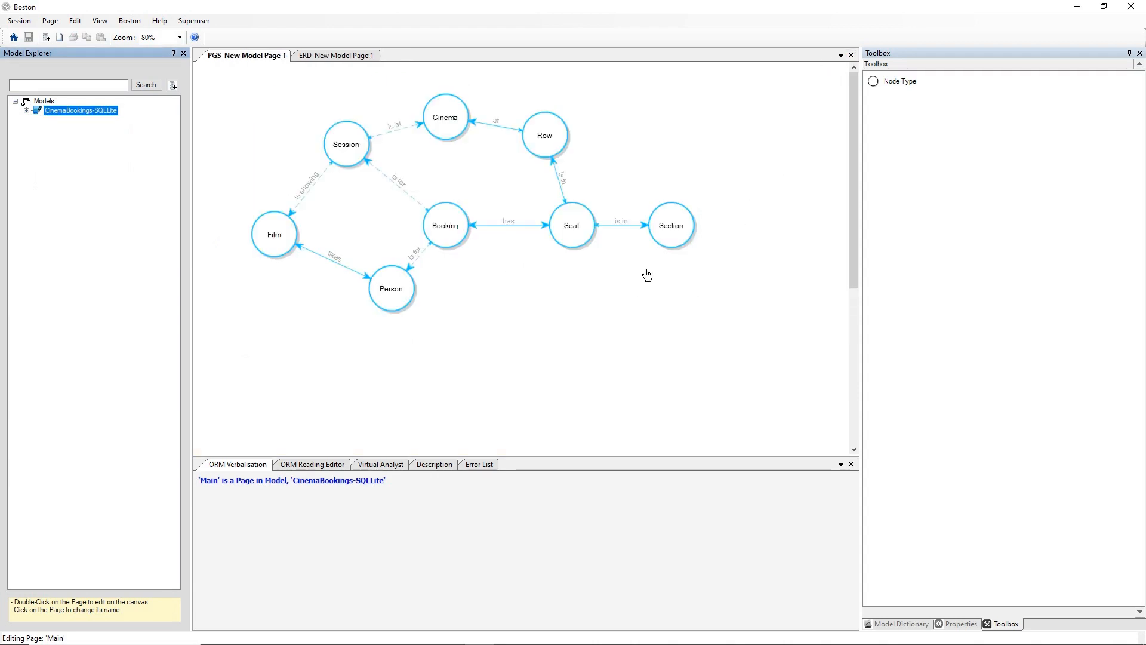
left_click(851, 55)
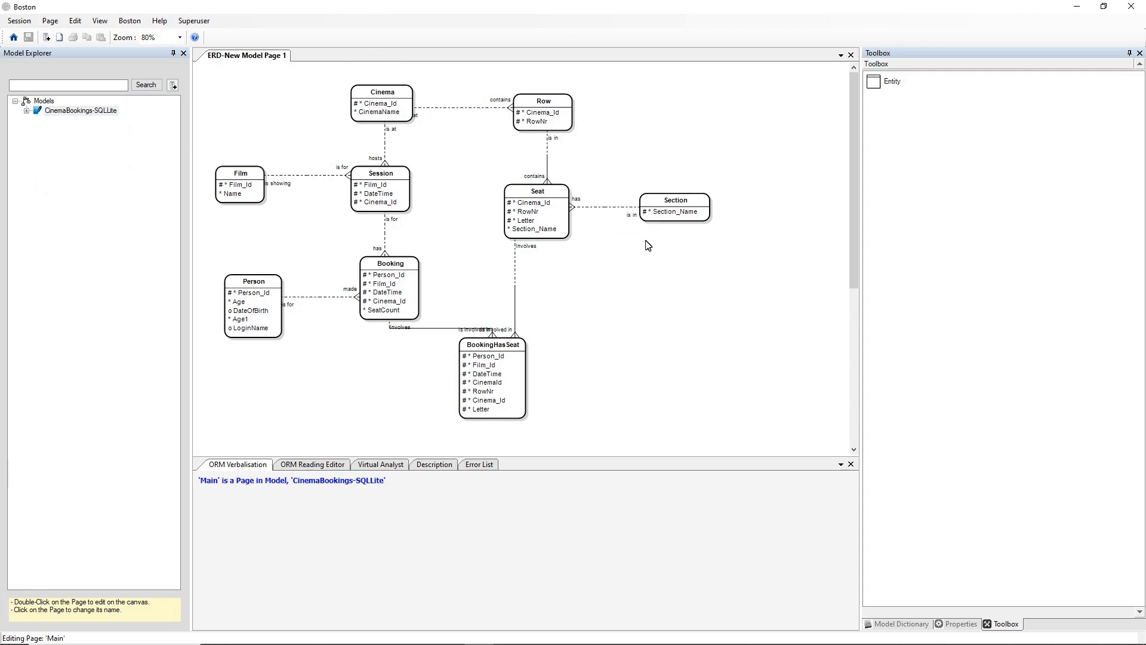
left_click(851, 55)
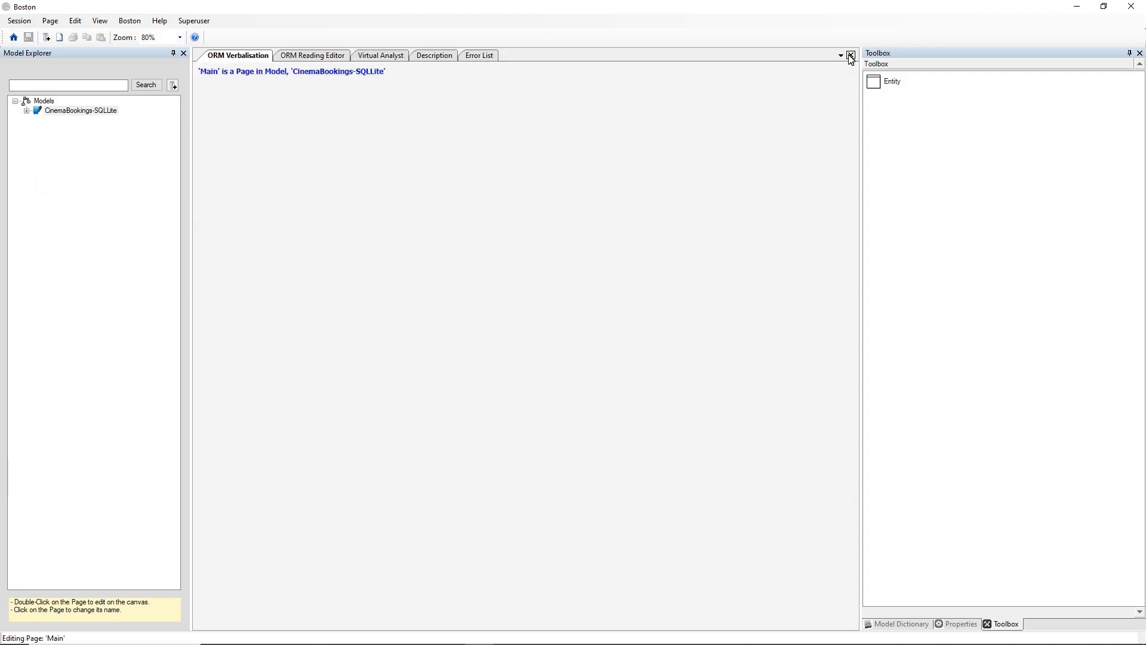
Close the ORM Verbalisation, ORM Reading Editor, Virtual Analyst, Description and Error List panes, and reopen the Startup page
left_click(852, 55)
left_click(851, 54)
left_click(851, 55)
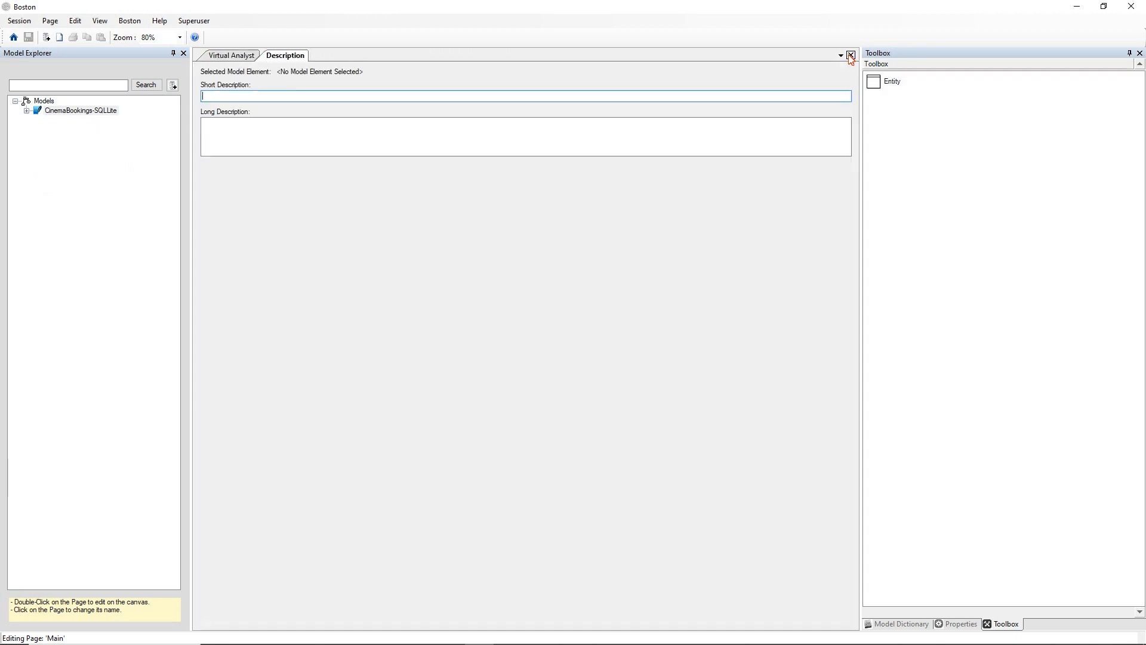
left_click(851, 55)
left_click(851, 55)
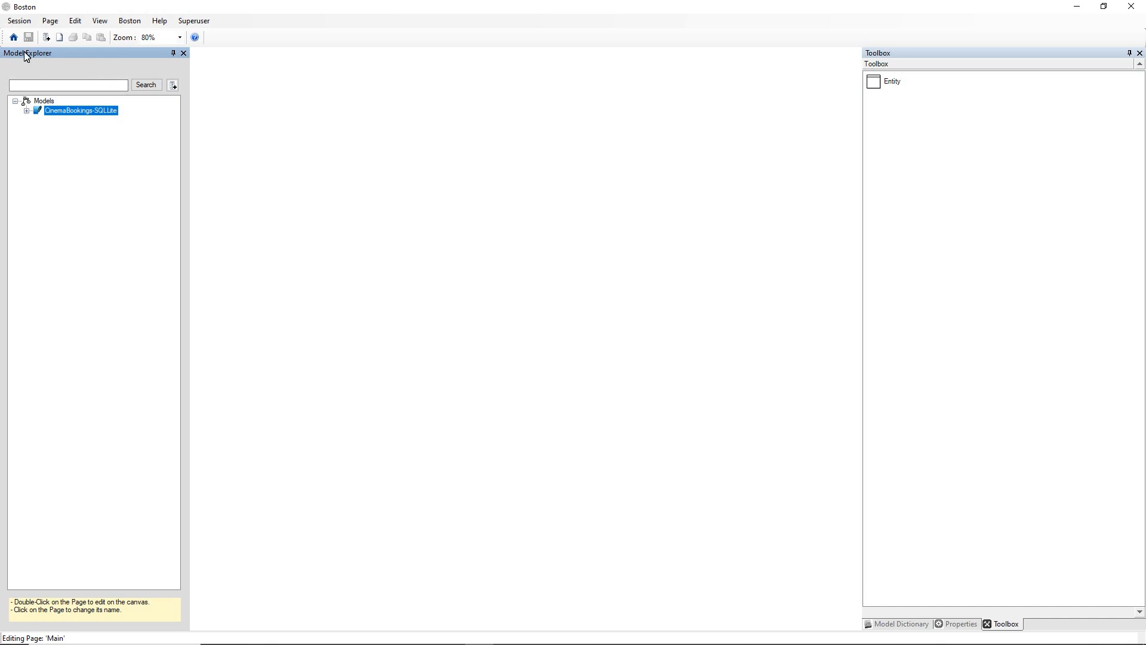
left_click(14, 38)
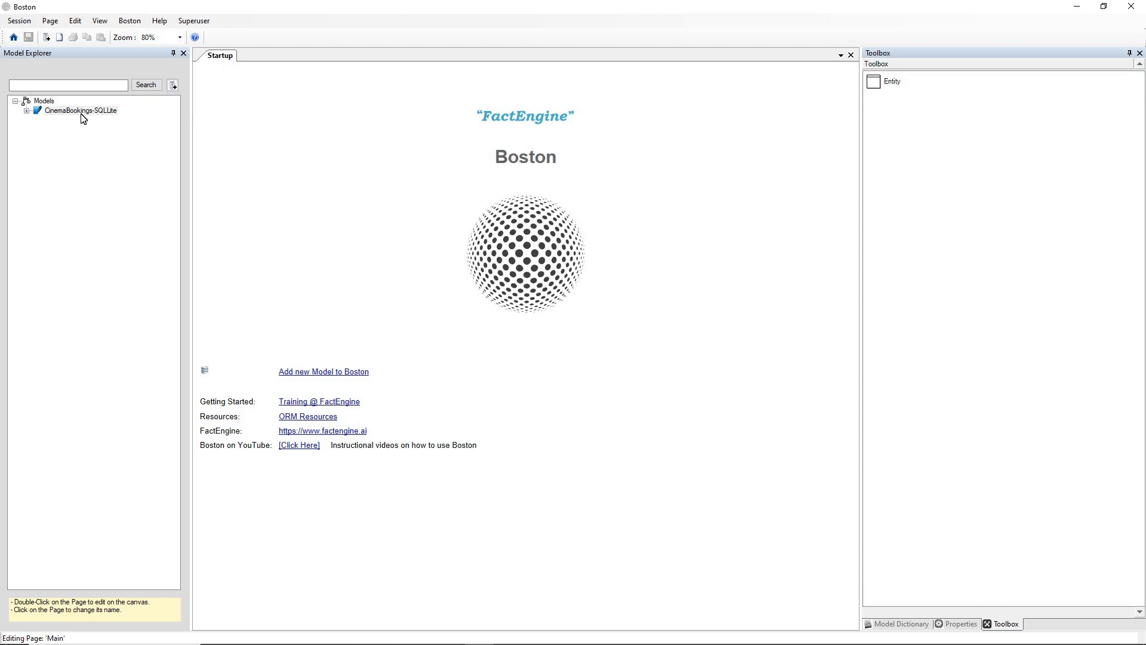
left_click(44, 101)
right_click(44, 102)
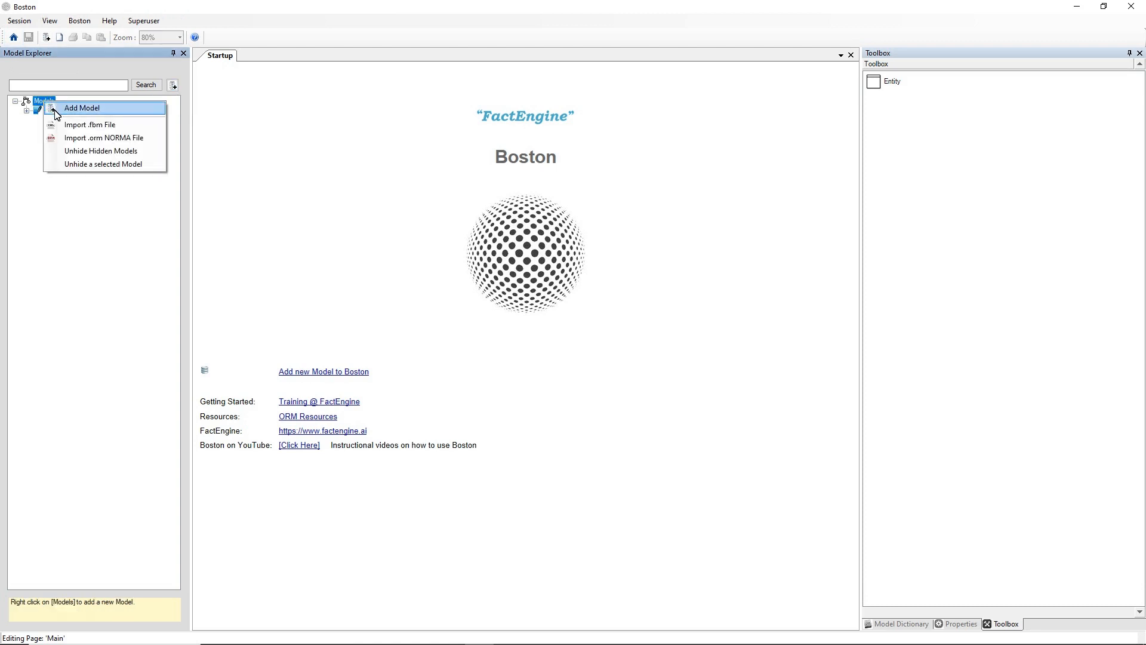
left_click(19, 21)
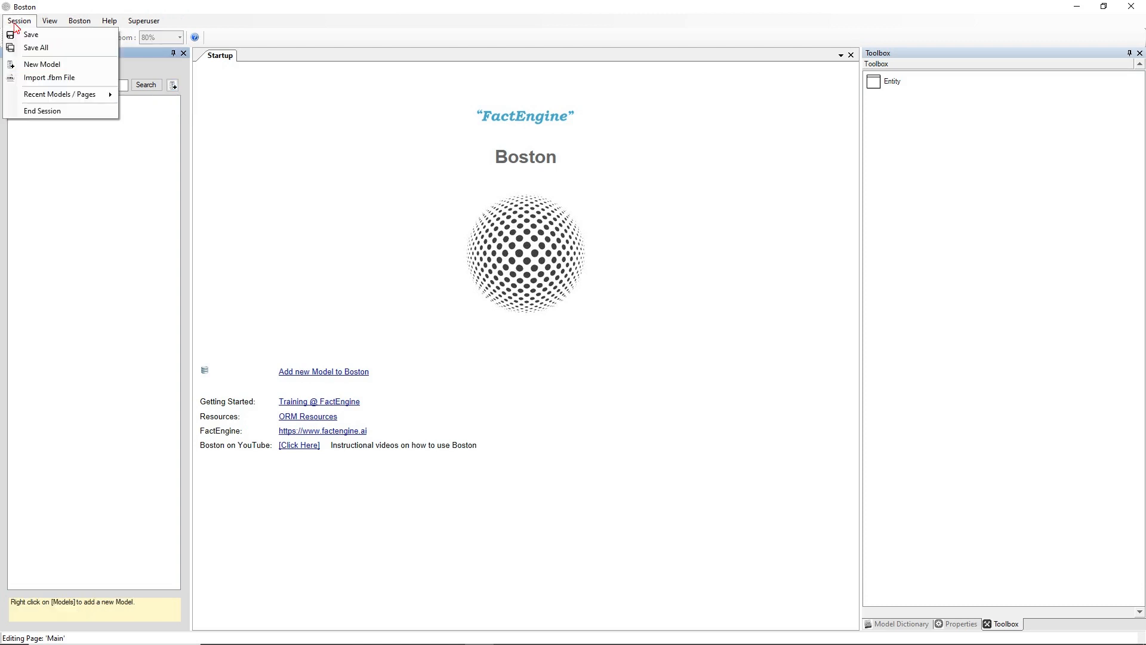
left_click(154, 65)
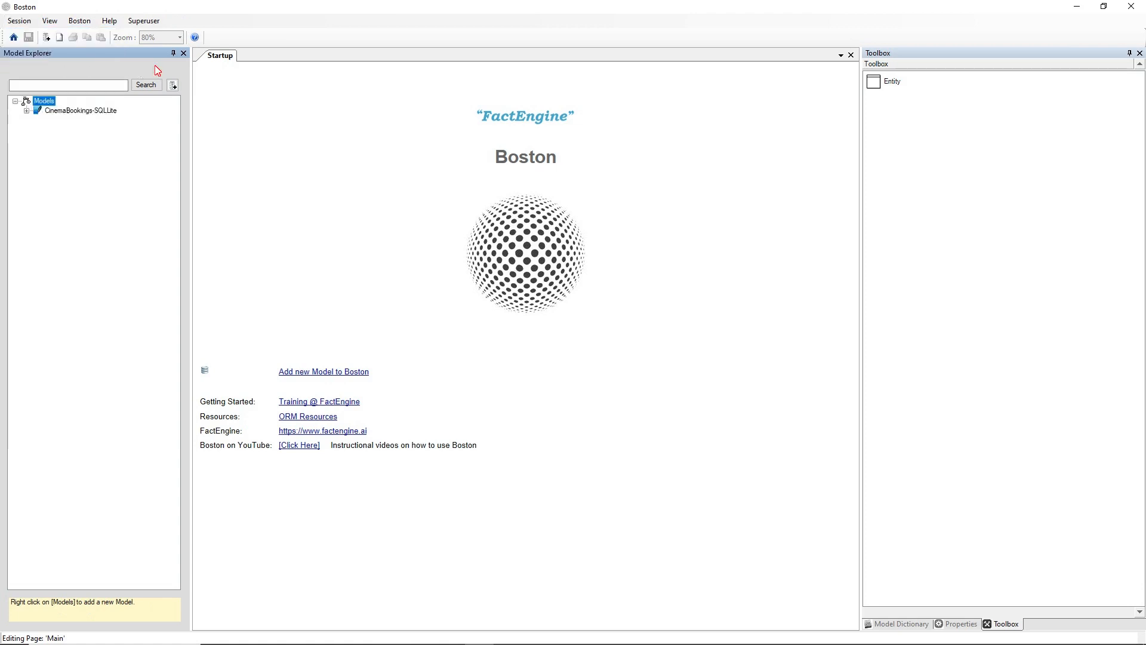
Add a new model to the Models tree and open the Fact Engine for the CinemaBookings-SQLLite model
left_click(173, 87)
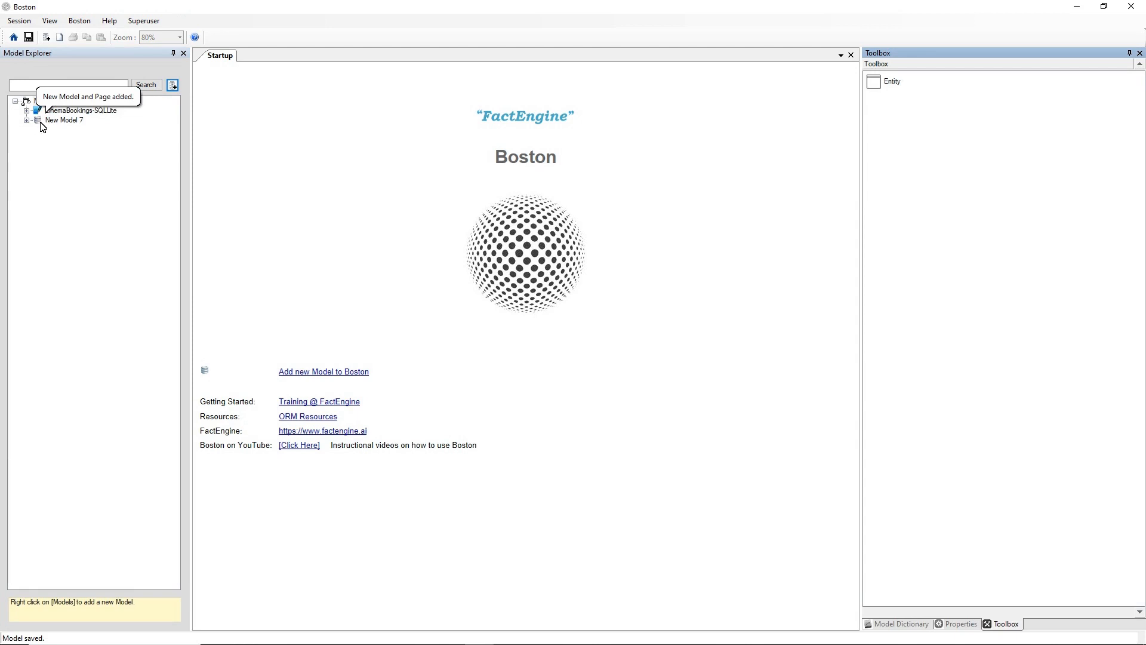
right_click(72, 112)
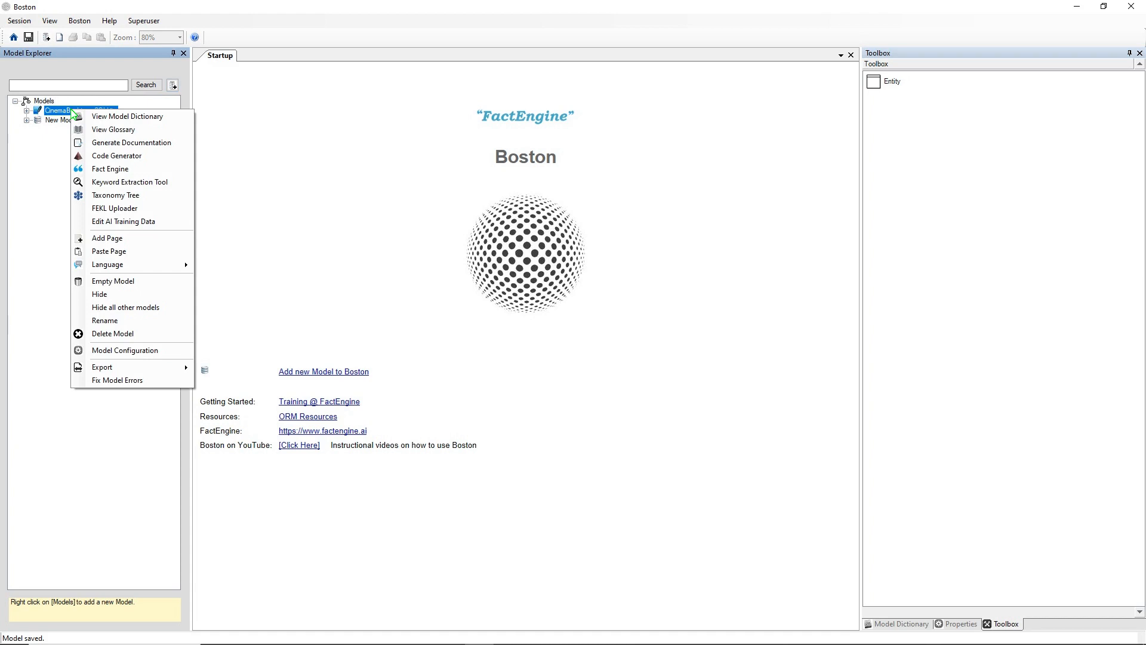
left_click(110, 171)
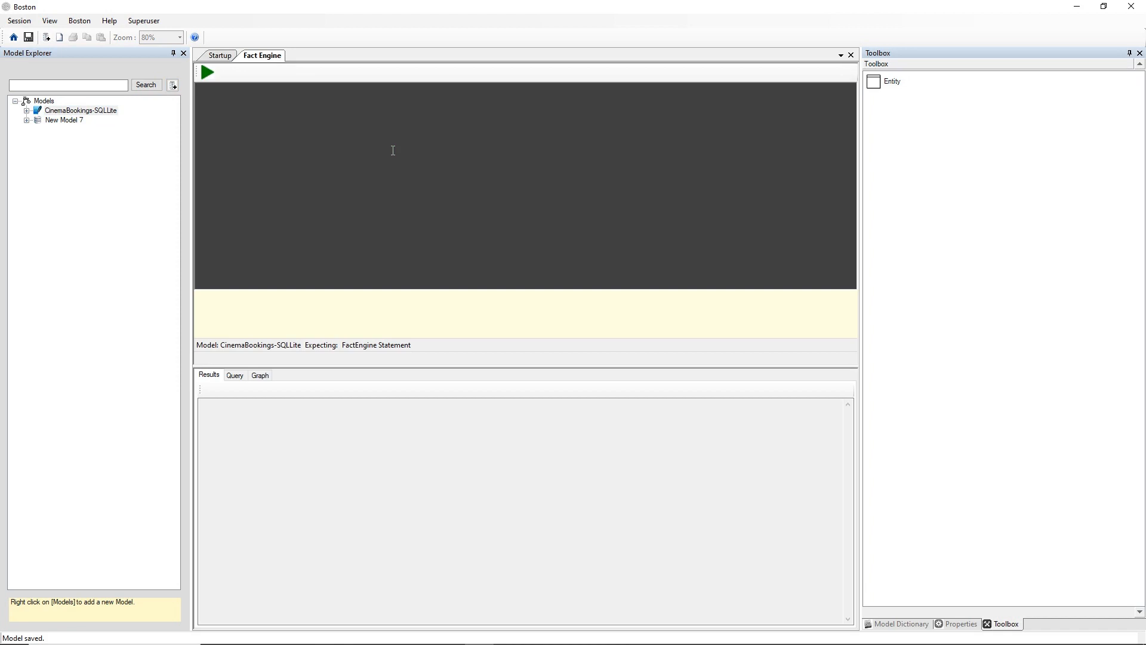
Write the opening of a Fact Engine query: "WHICH Seat has A Booking THAT is for A Session THAT"
type("WHICH S")
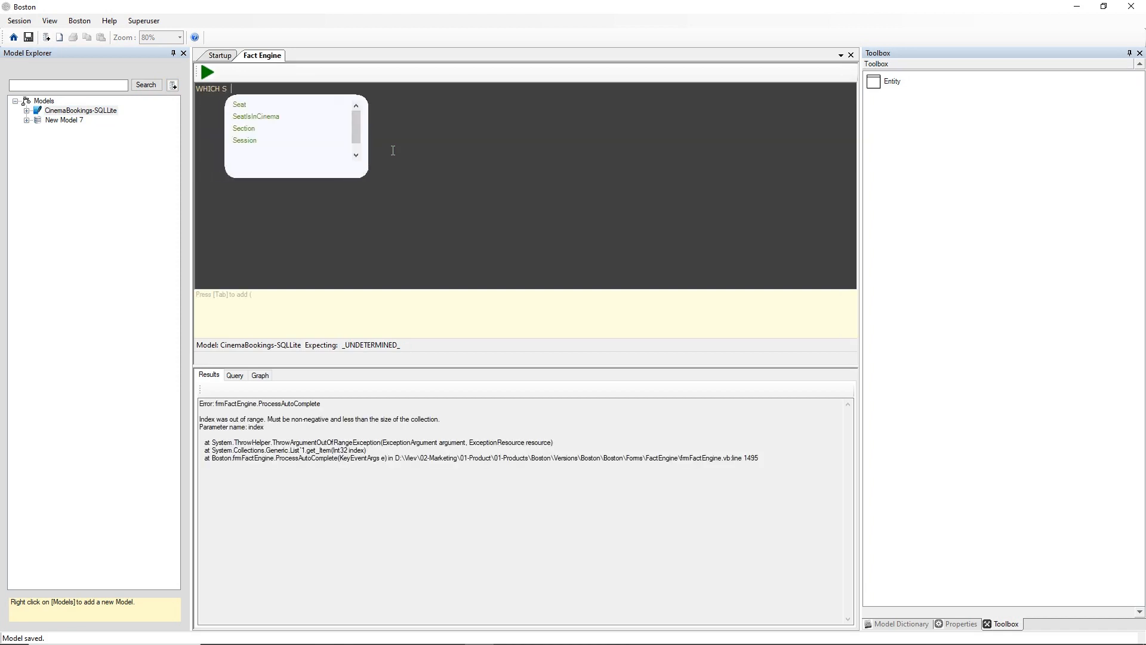
type("eat h")
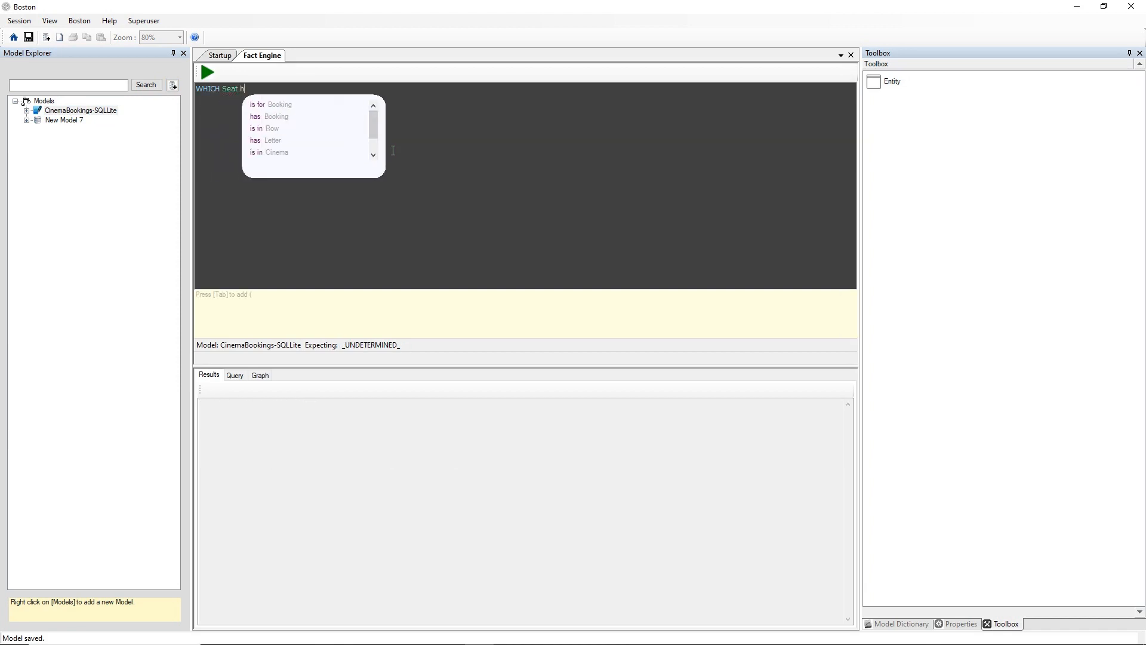
type("as A")
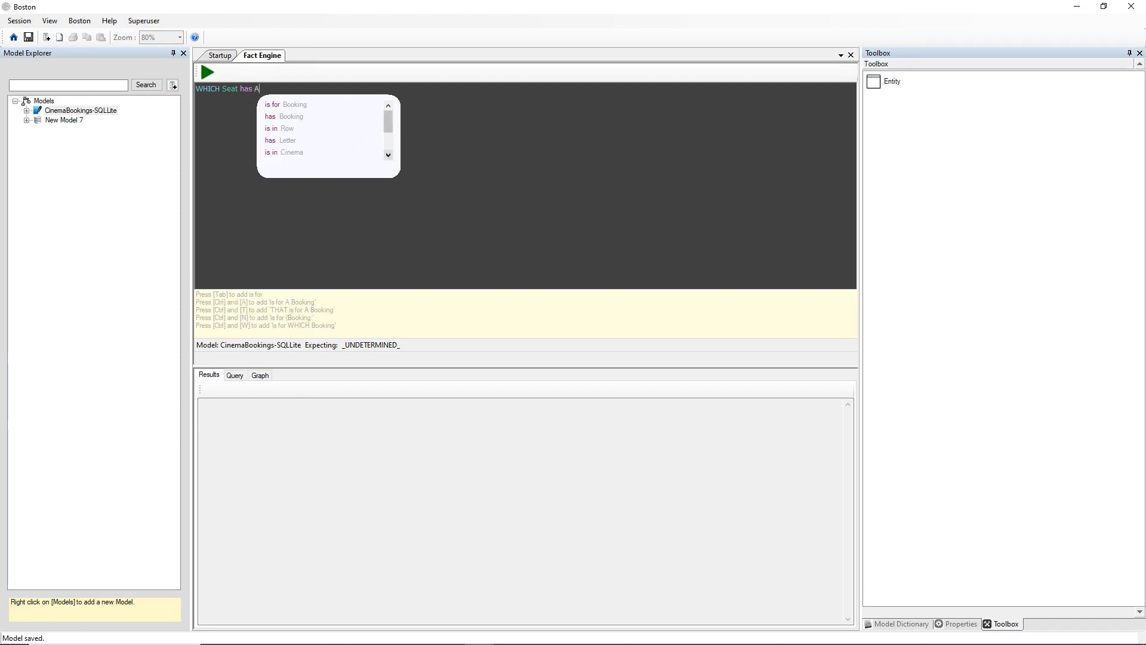
type(" Booking THAT i")
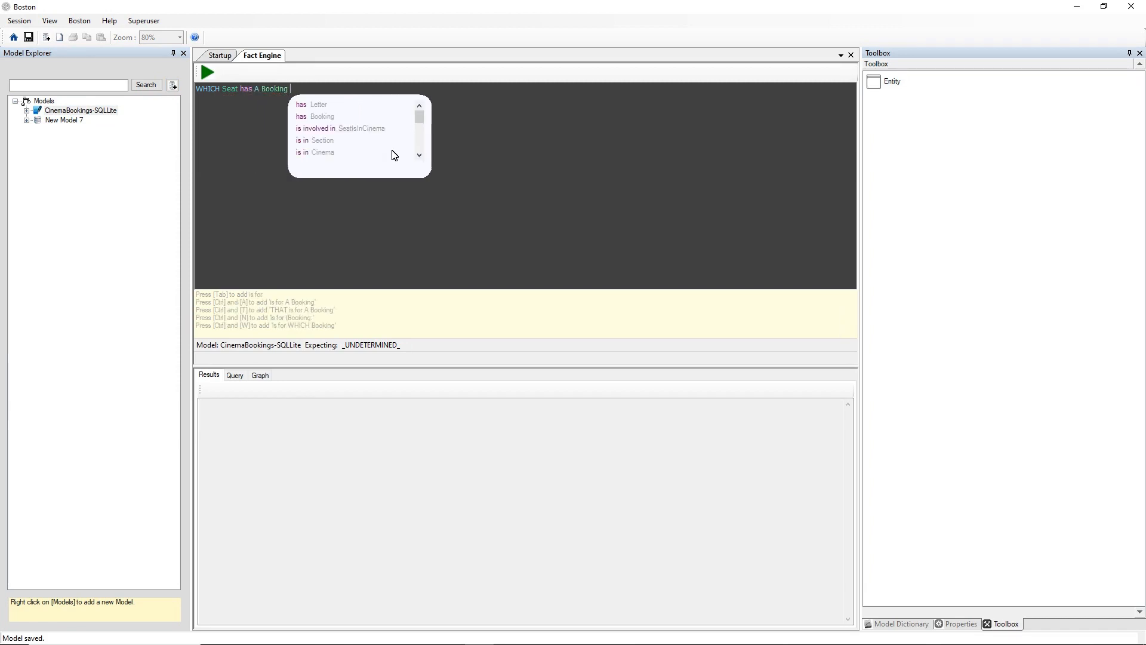
type("or ")
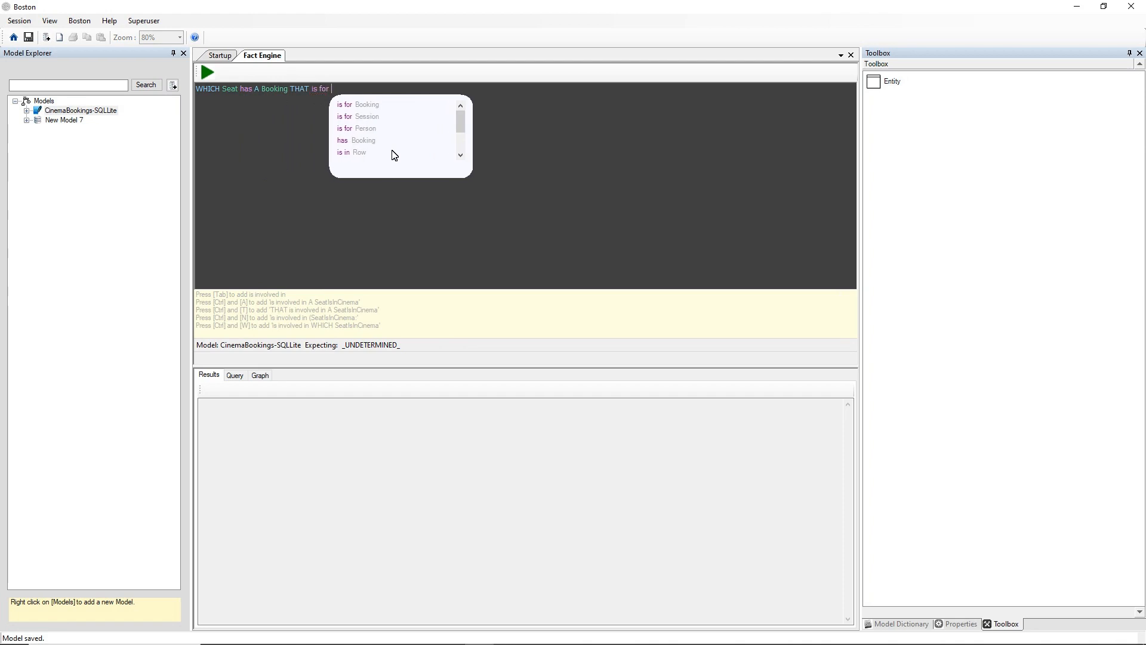
type("A Sessio")
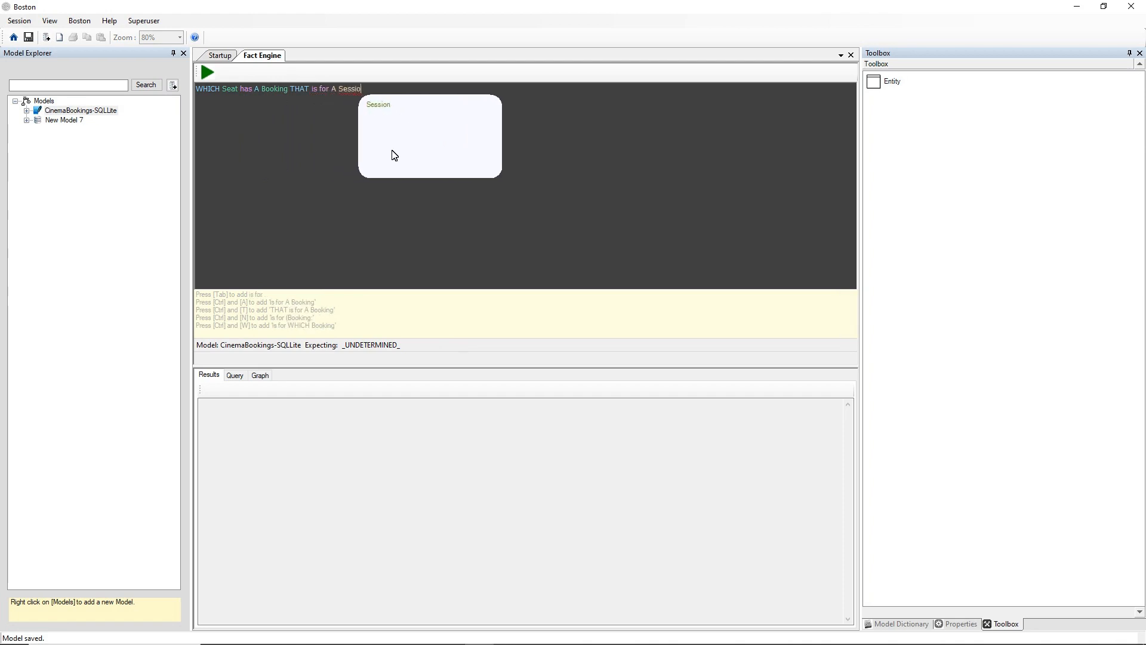
type("n THAT")
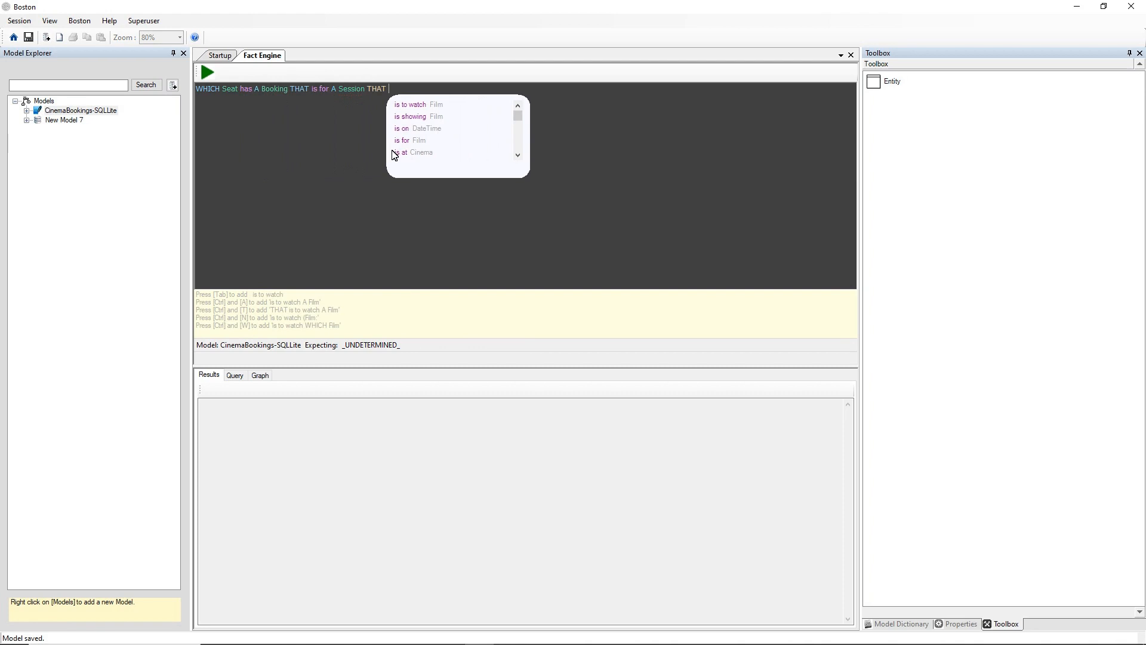
Complete the query with the suggested predicate and film value: "is to watch (Film:'Rocky')"
key("Down")
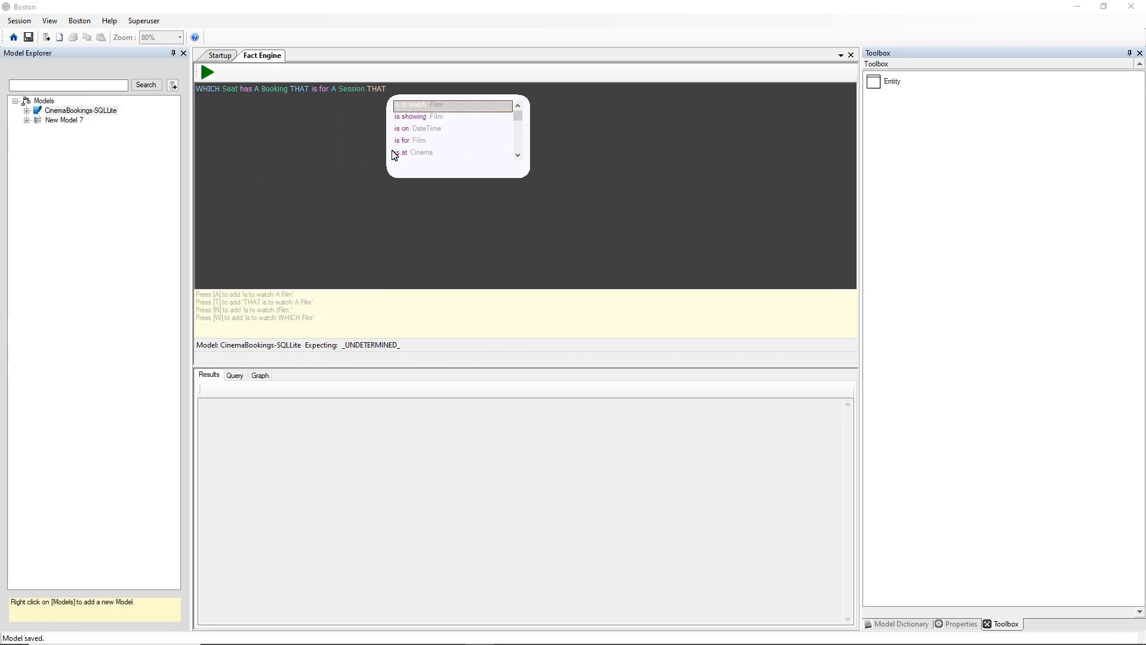
key("n")
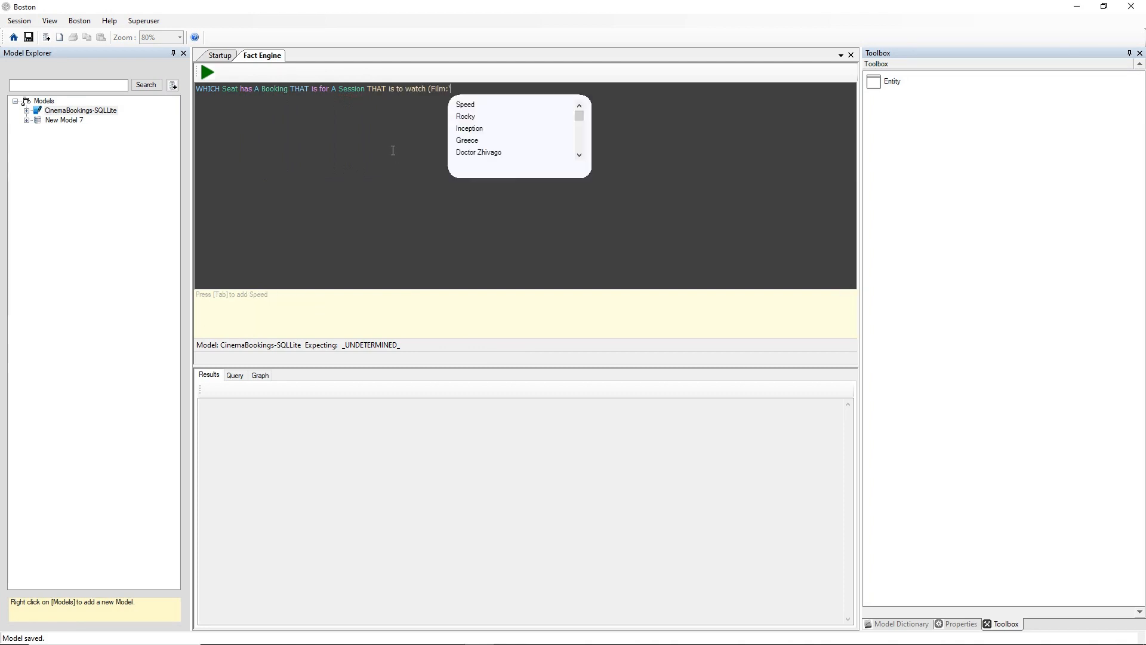
key("Down")
key("Down")
key("Return")
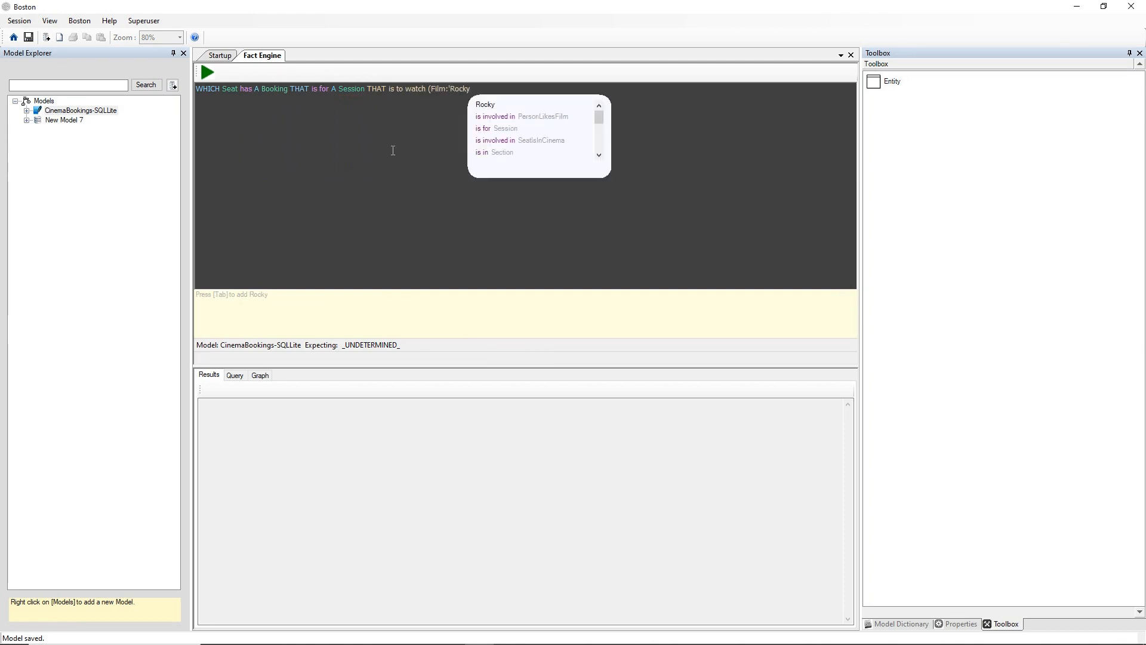
type("')")
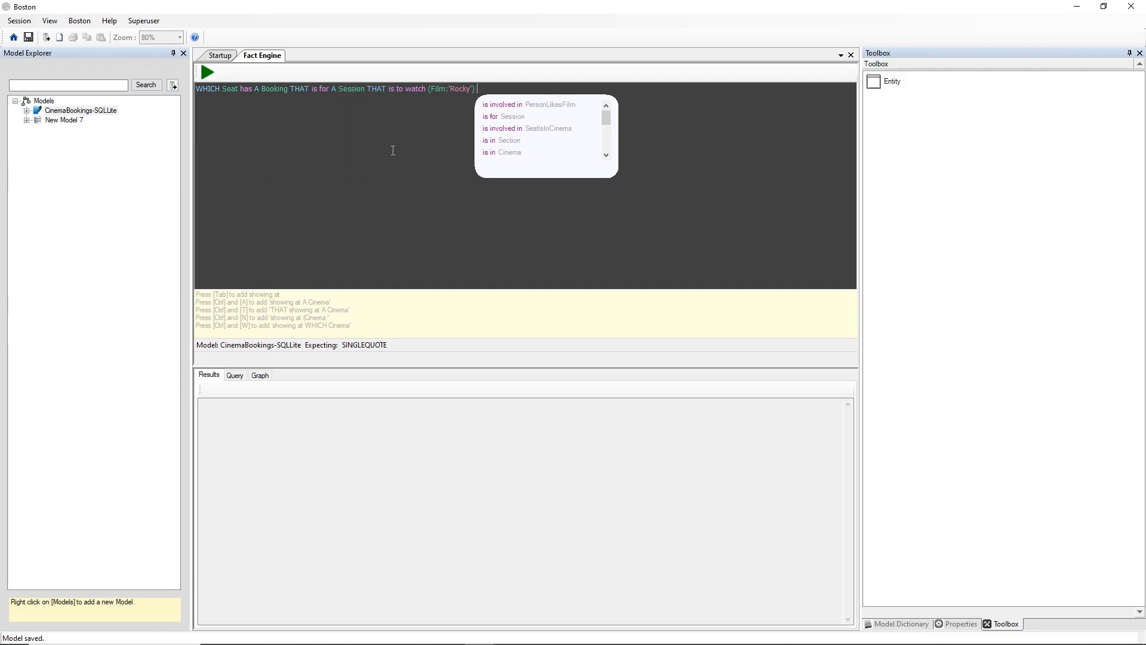
Run the seat booking query and view the SQL generated for it
key("F5")
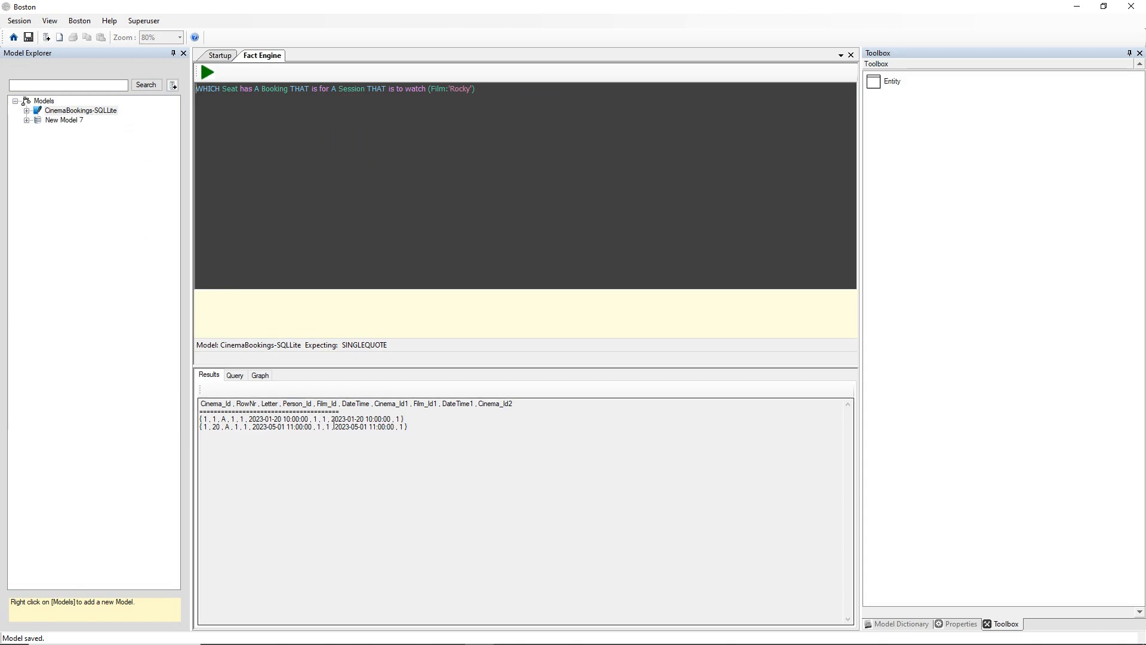
left_click(235, 375)
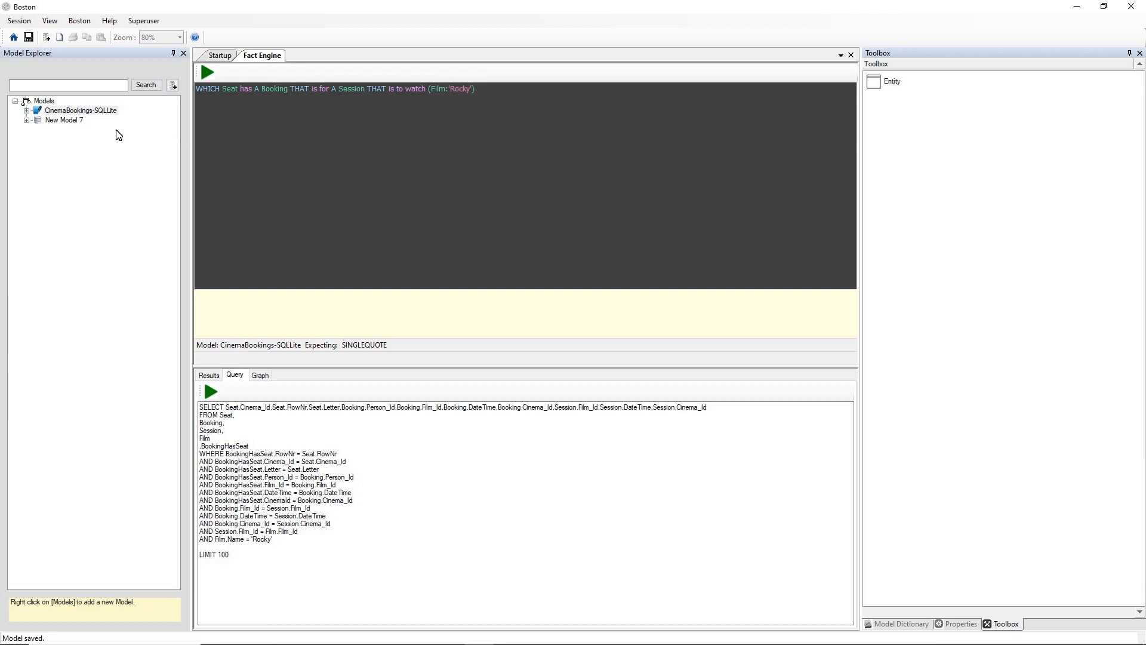
Rename the page of New Model 7 to Main and open it for editing
left_click(63, 121)
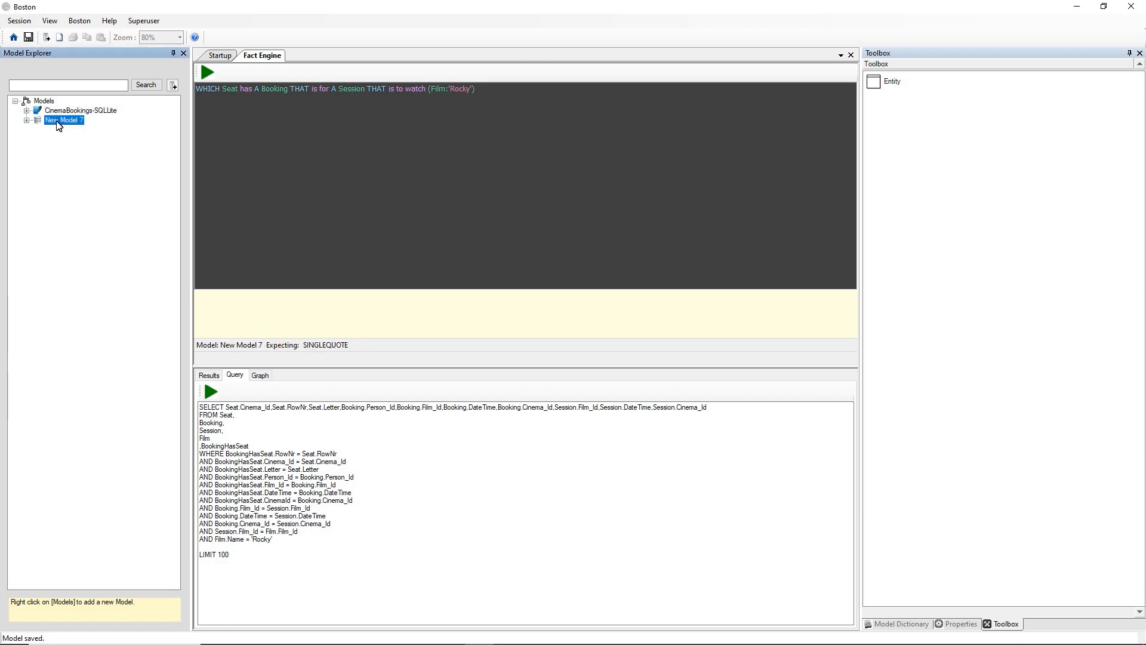
left_click(27, 121)
left_click(93, 133)
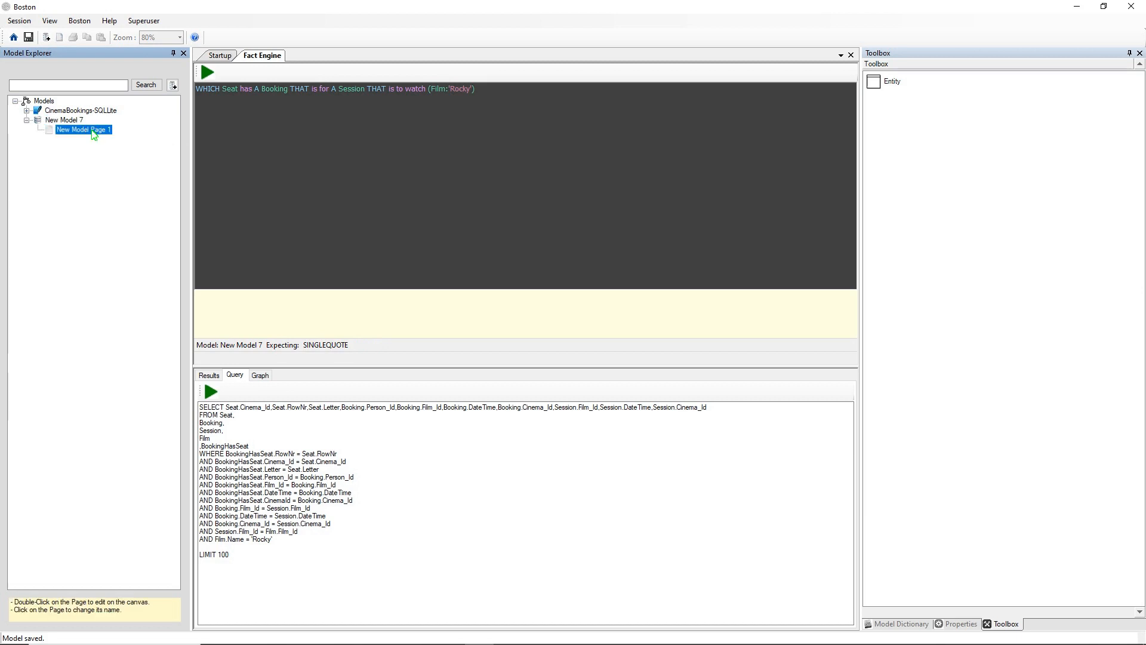
left_click(94, 132)
type("Main")
key("Return")
left_click(60, 130)
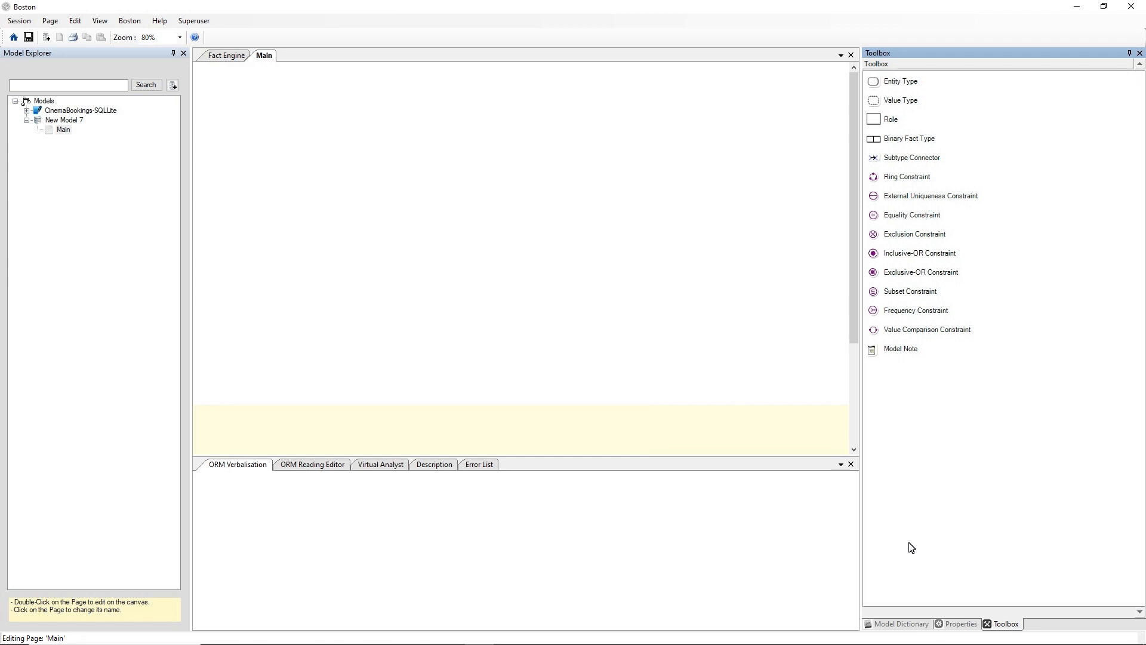
Look at the Model Dictionary and the Main page's properties, ending on the toolbox of ORM shapes
left_click(906, 626)
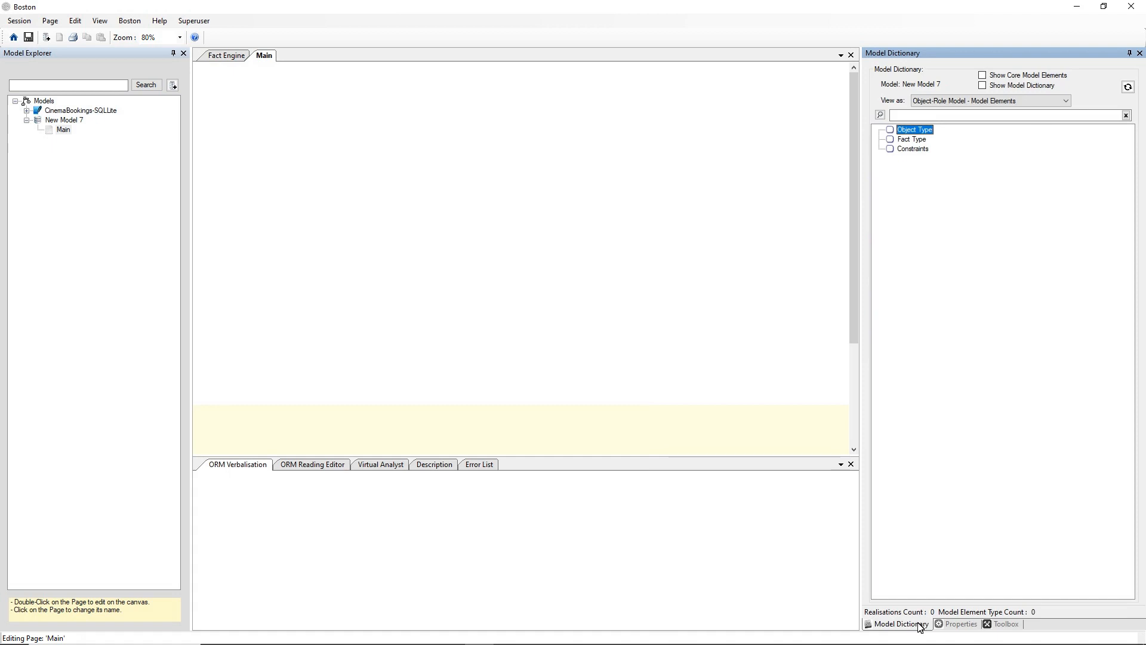
left_click(959, 624)
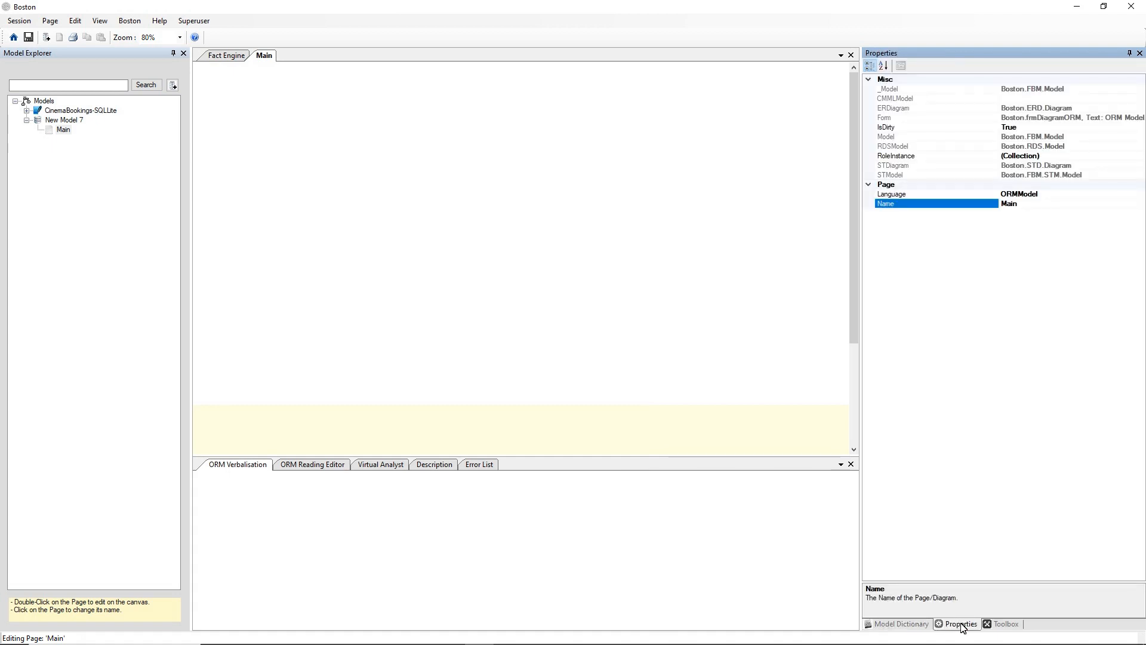
left_click(1005, 625)
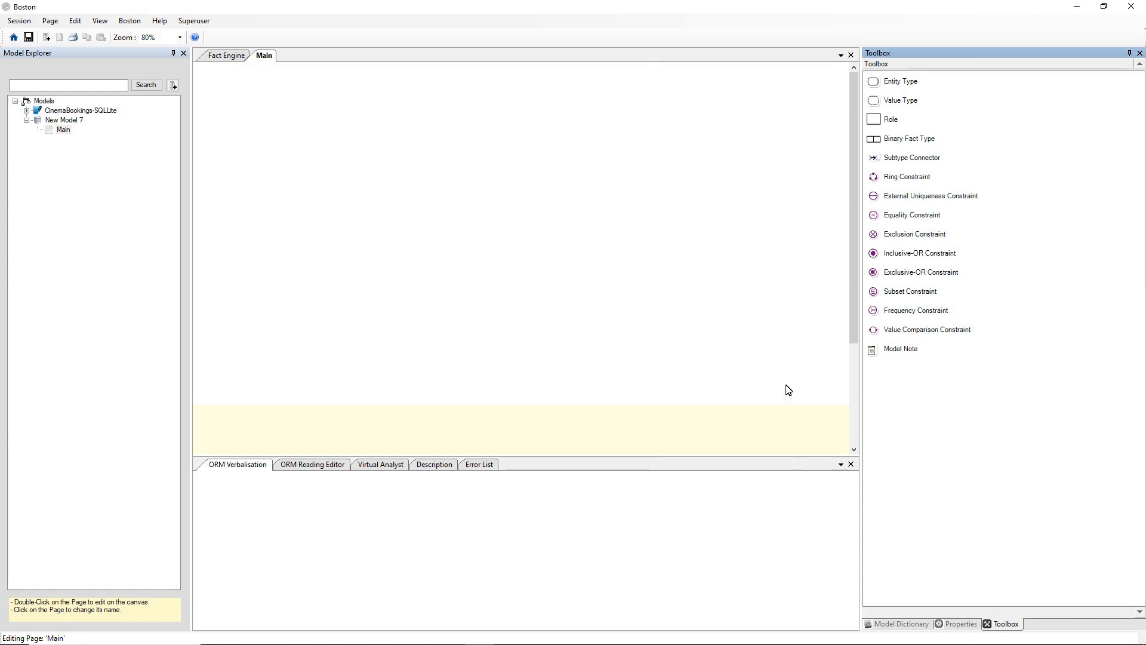
Add an entity type to the left part of the Main page, name it Film and clear the selection
left_click(876, 86)
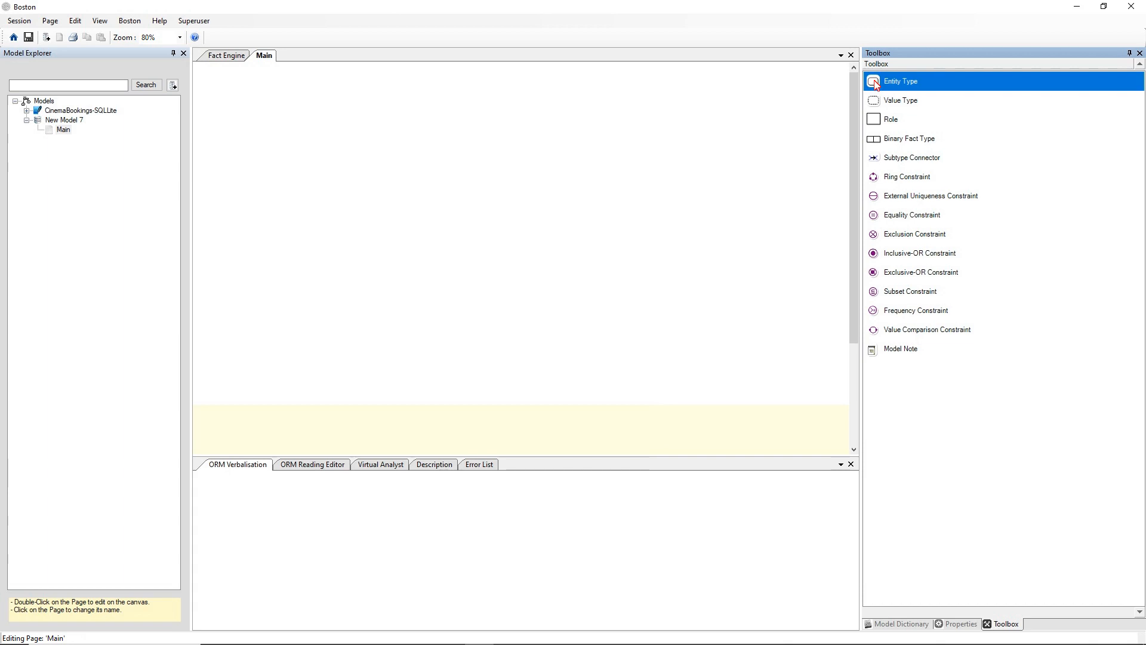
left_click_drag(876, 83, 252, 222)
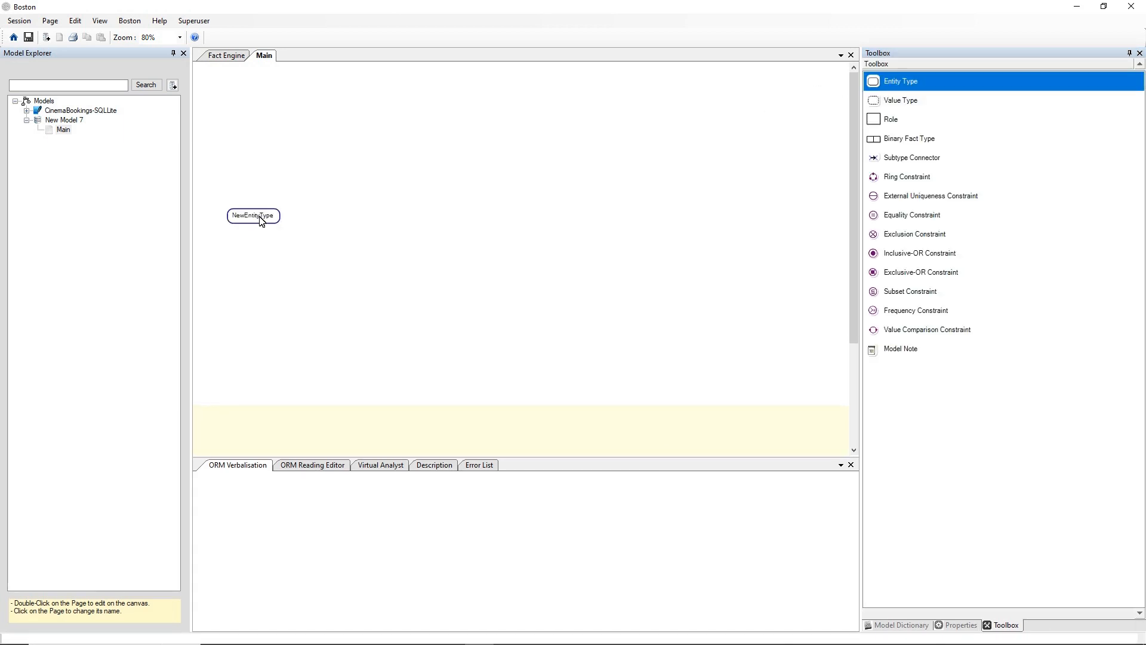
double_click(260, 218)
key("ctrl+a")
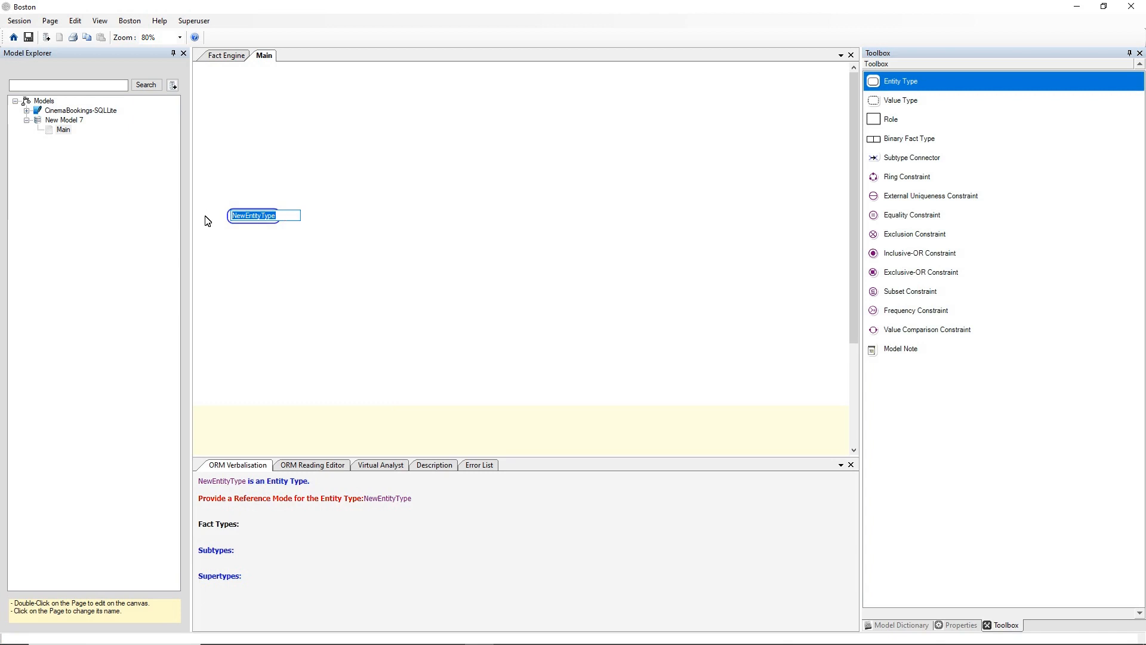
type("Film")
key("Return")
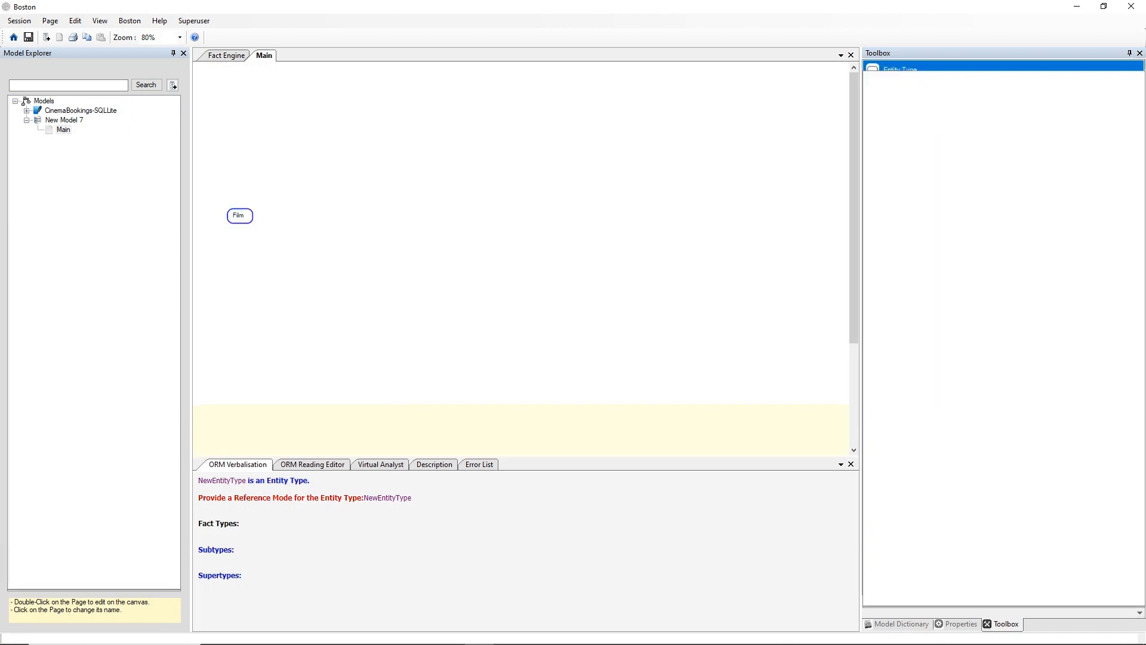
left_click(305, 208)
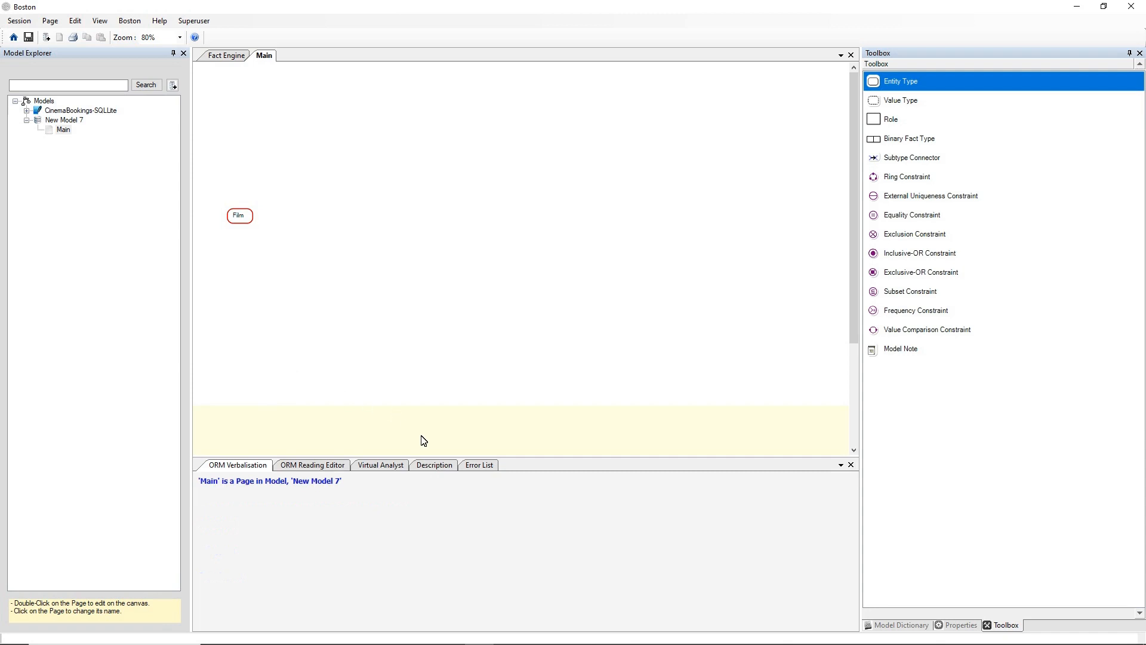
With the Error List shown, set the Film entity type's reference mode to .Id and move Film slightly up and right on the page
left_click(481, 466)
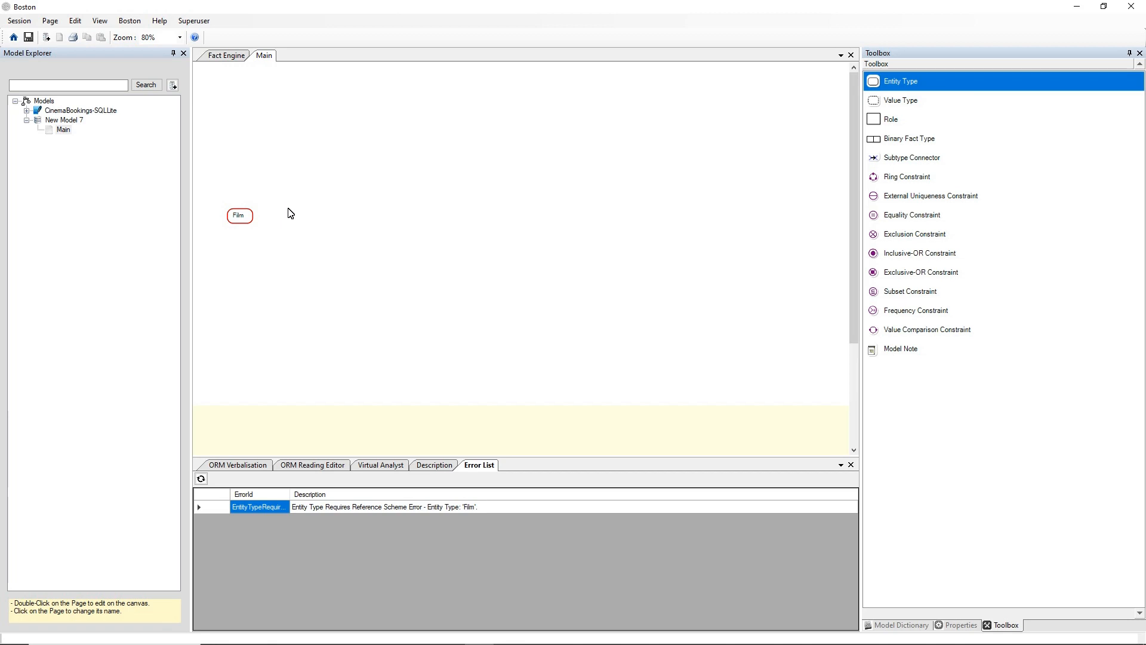
right_click(241, 216)
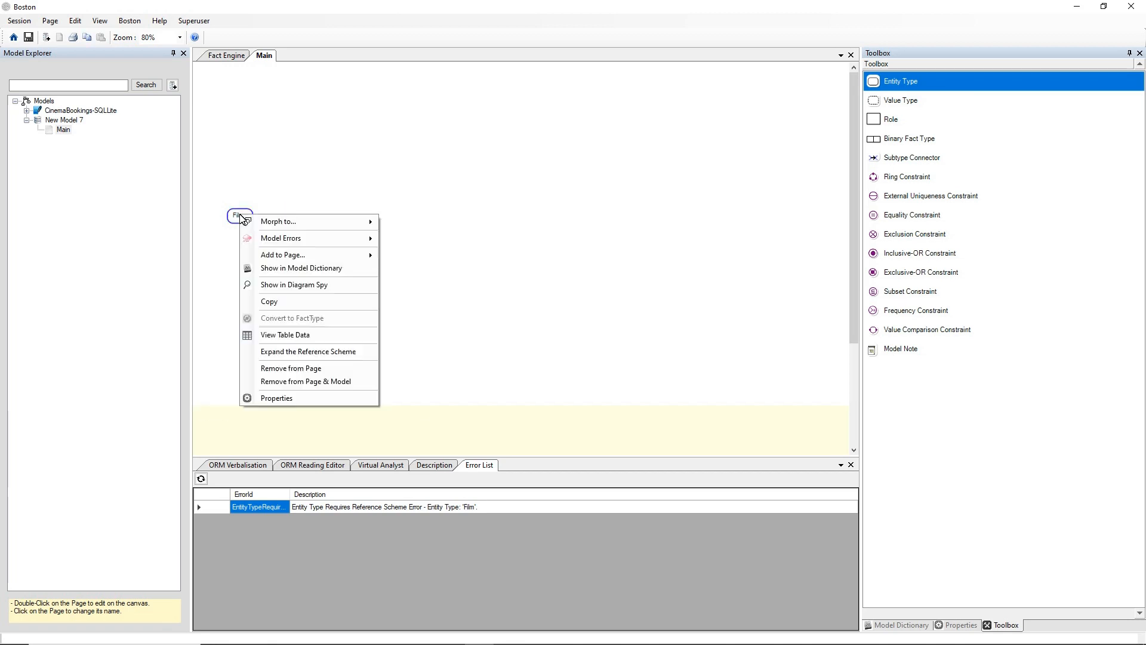
left_click(288, 398)
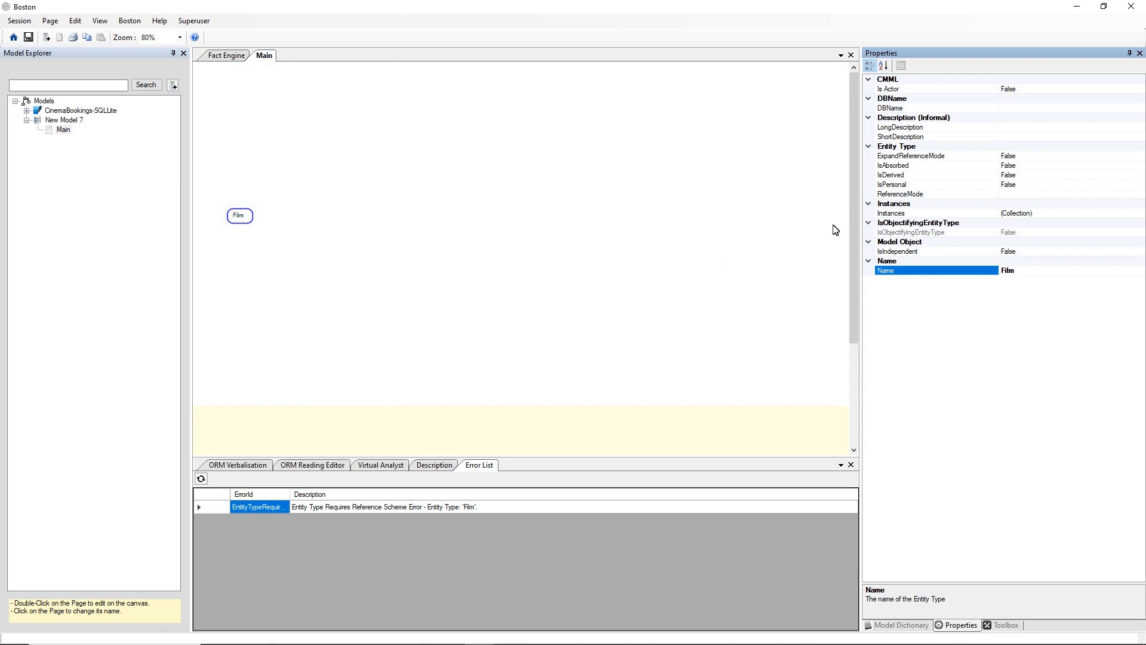
left_click(1079, 194)
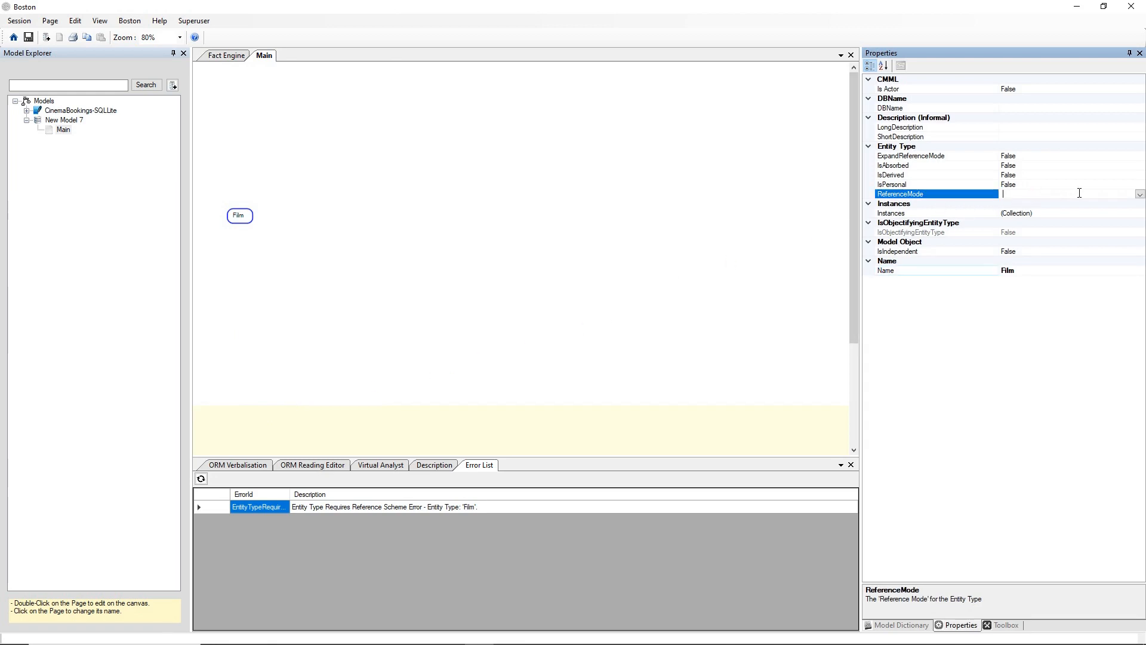
left_click(1140, 194)
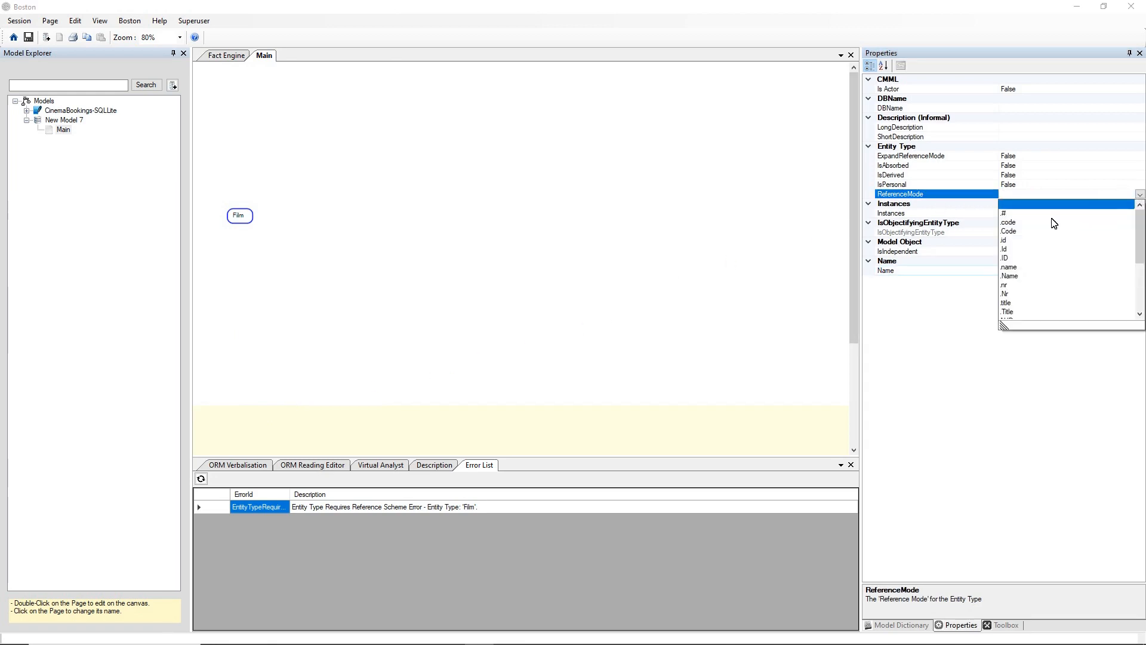
left_click(1015, 249)
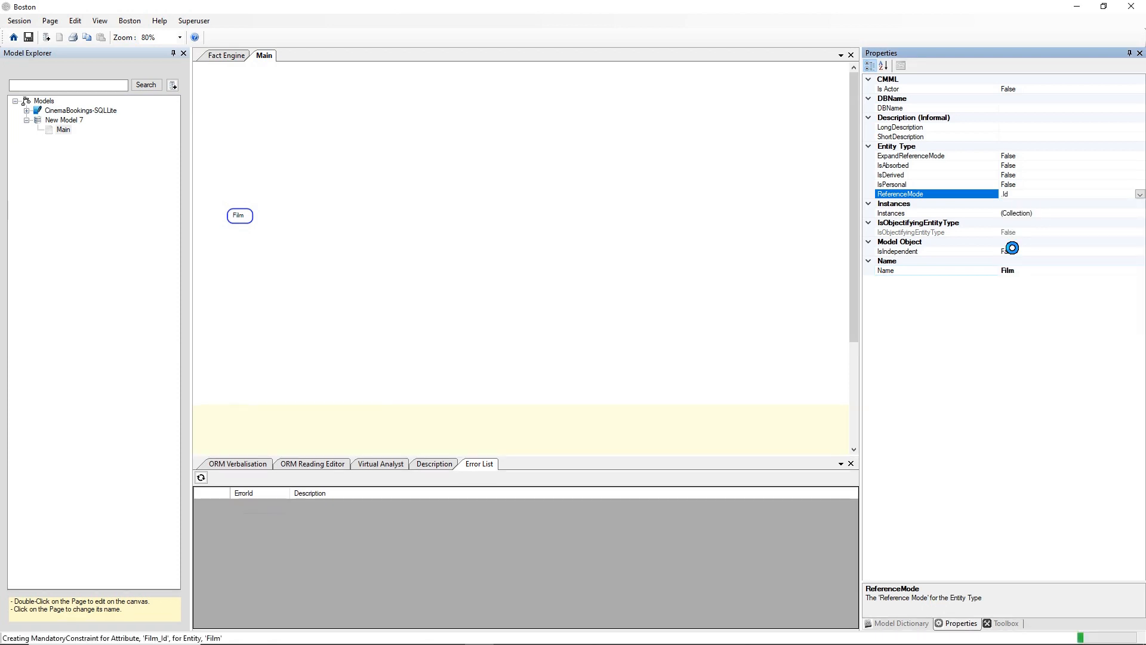
left_click(289, 217)
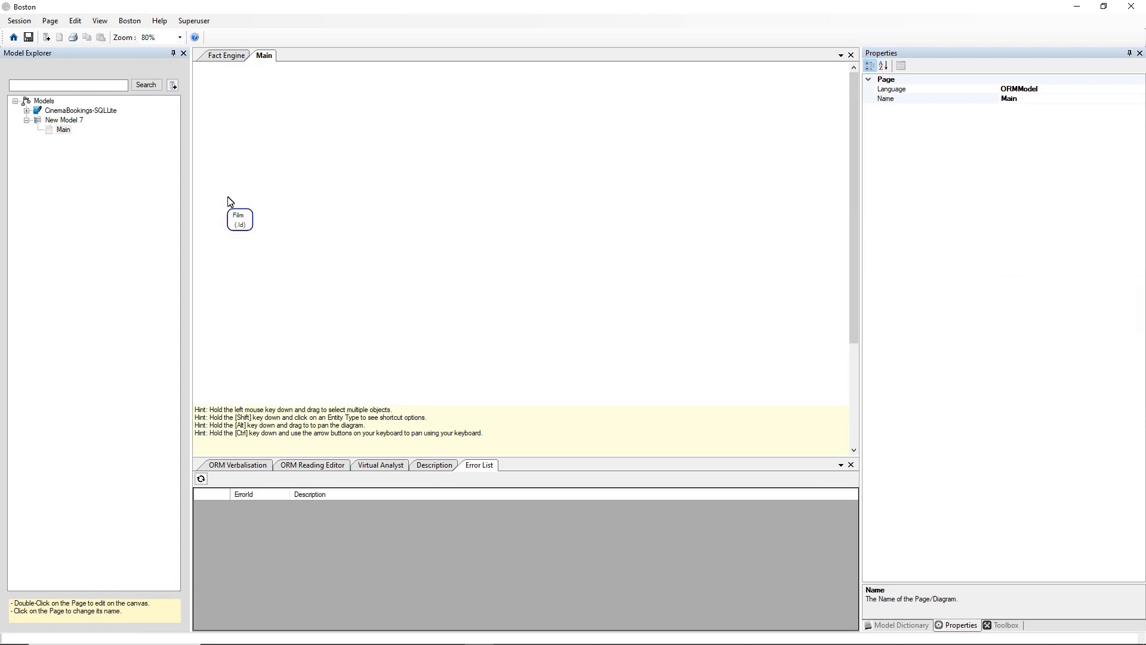
left_click_drag(241, 216, 265, 207)
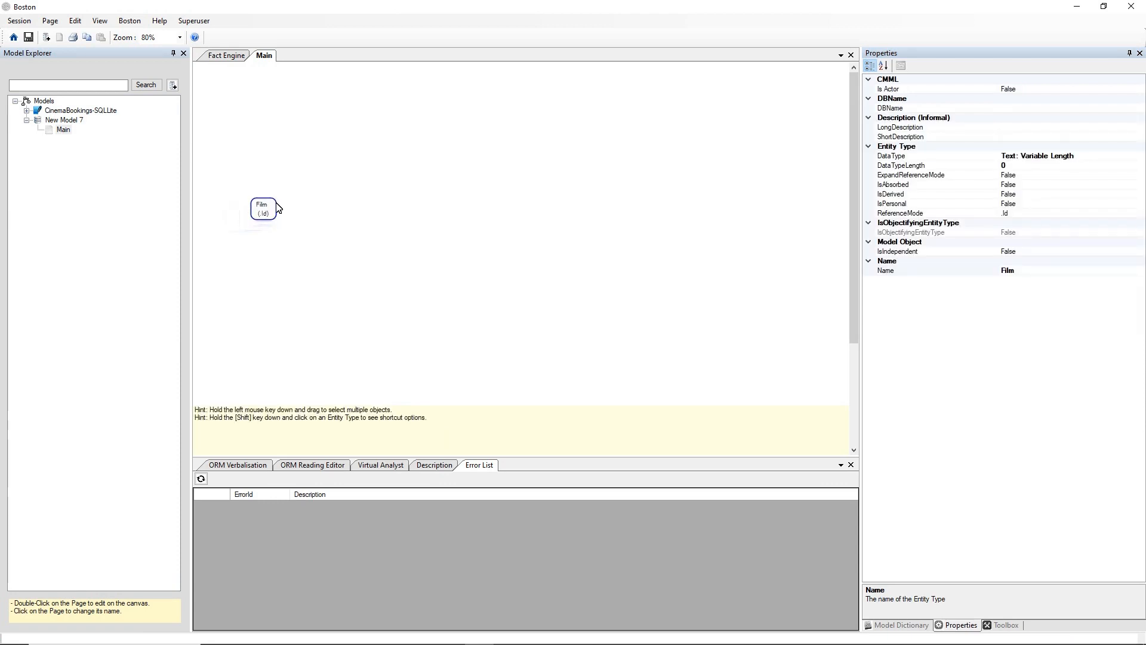
Expand the Film entity type's reference scheme on the page and move its fact type reading below the role boxes
left_click(297, 205)
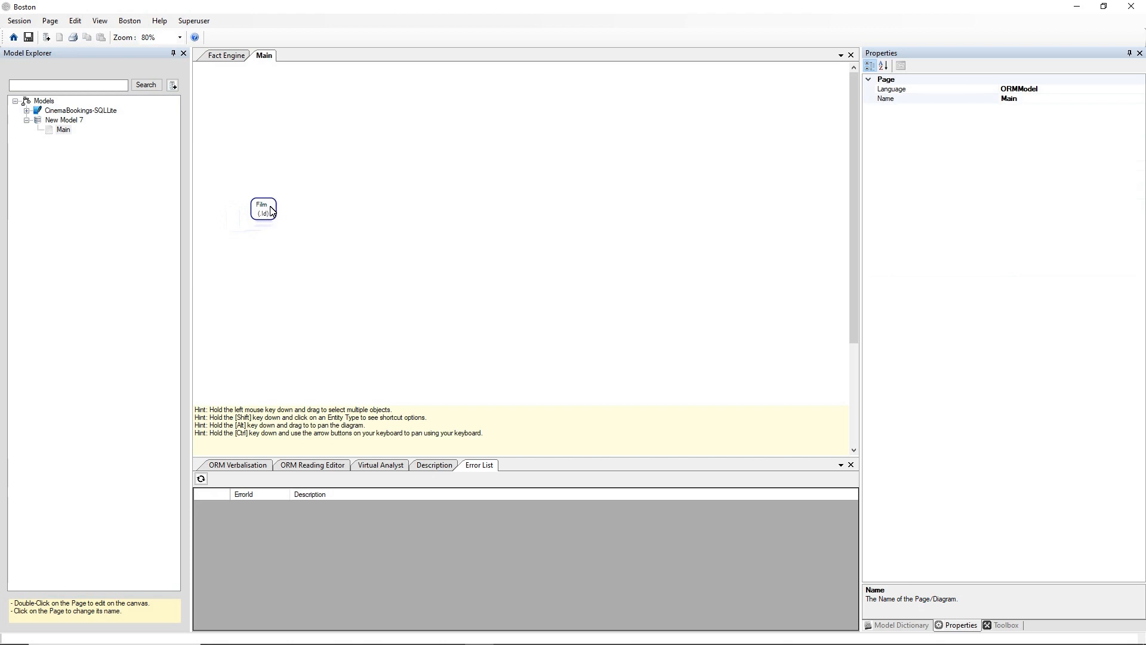
left_click(271, 210)
right_click(272, 210)
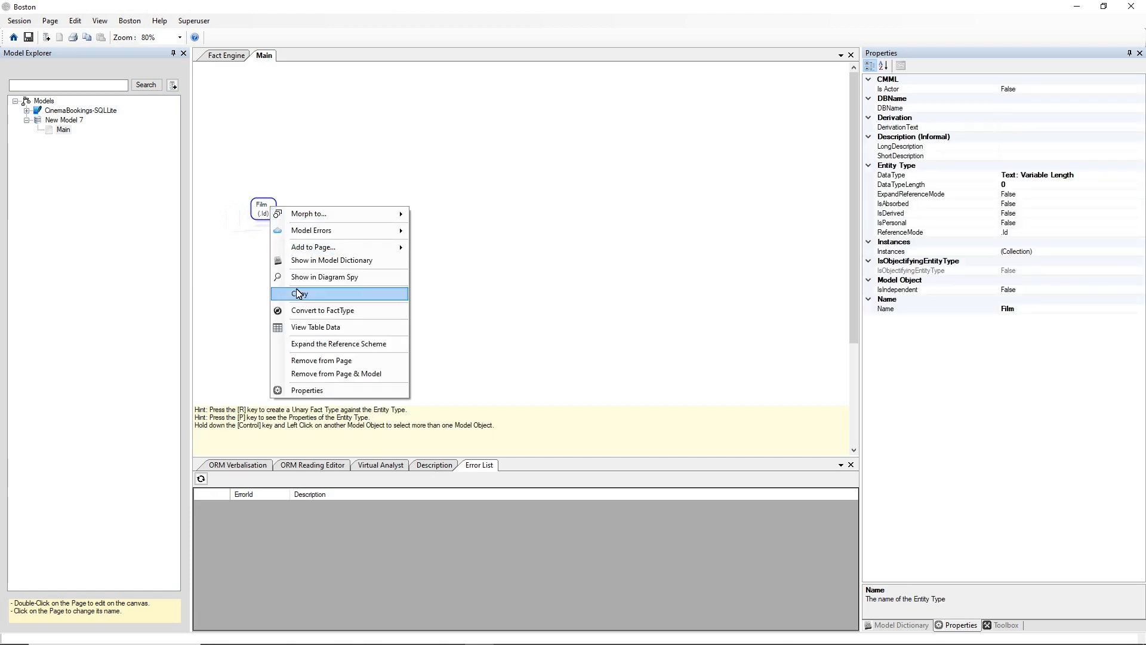
left_click(313, 344)
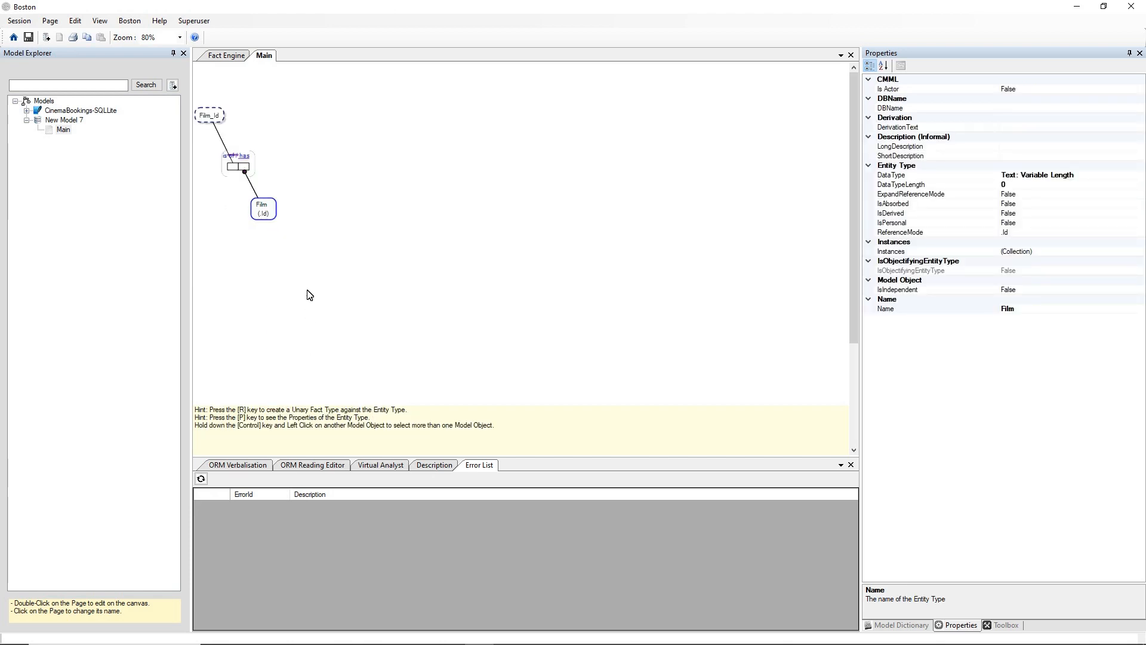
left_click(248, 160)
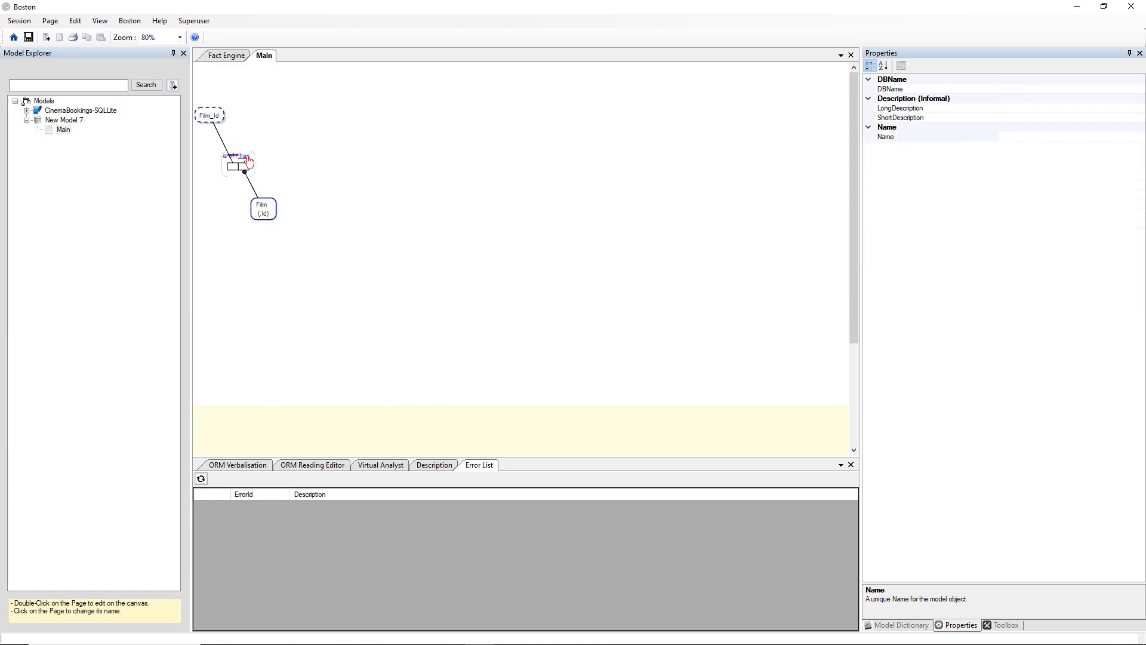
left_click_drag(248, 157, 252, 183)
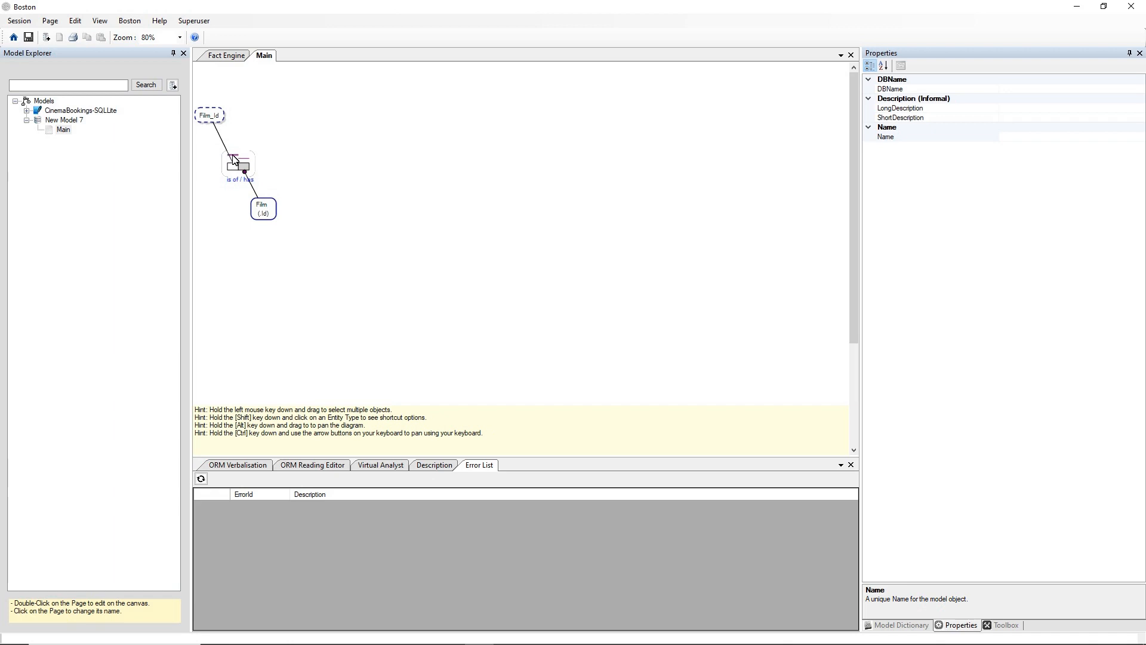
Hide the reference scheme of the Film entity type
left_click(261, 203)
right_click(260, 202)
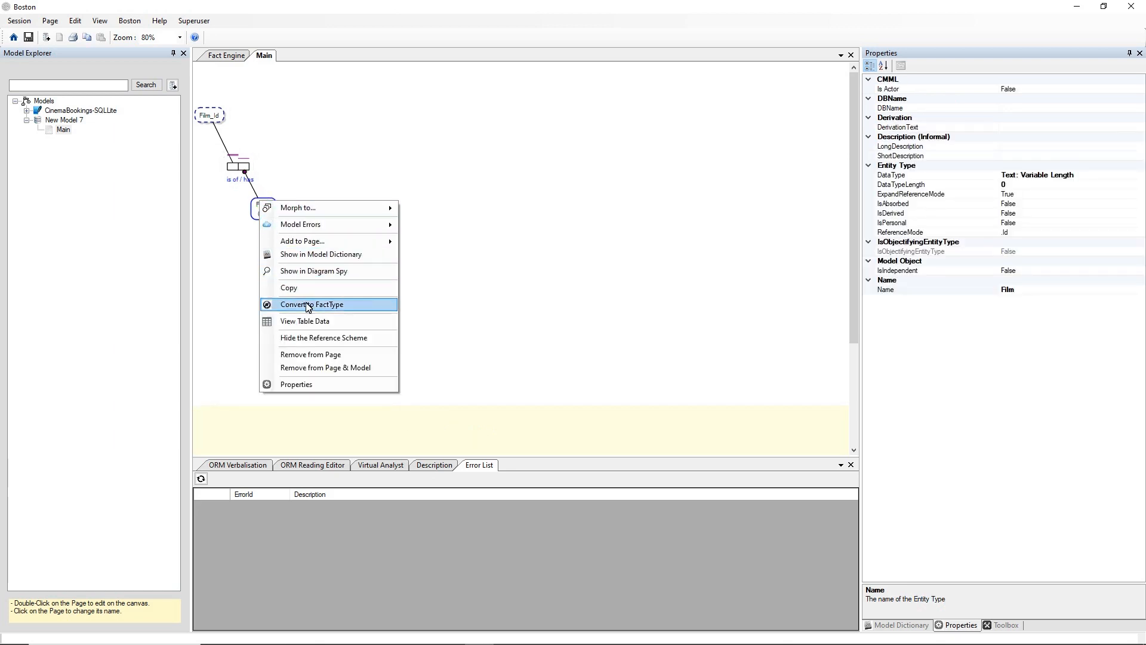
left_click(316, 339)
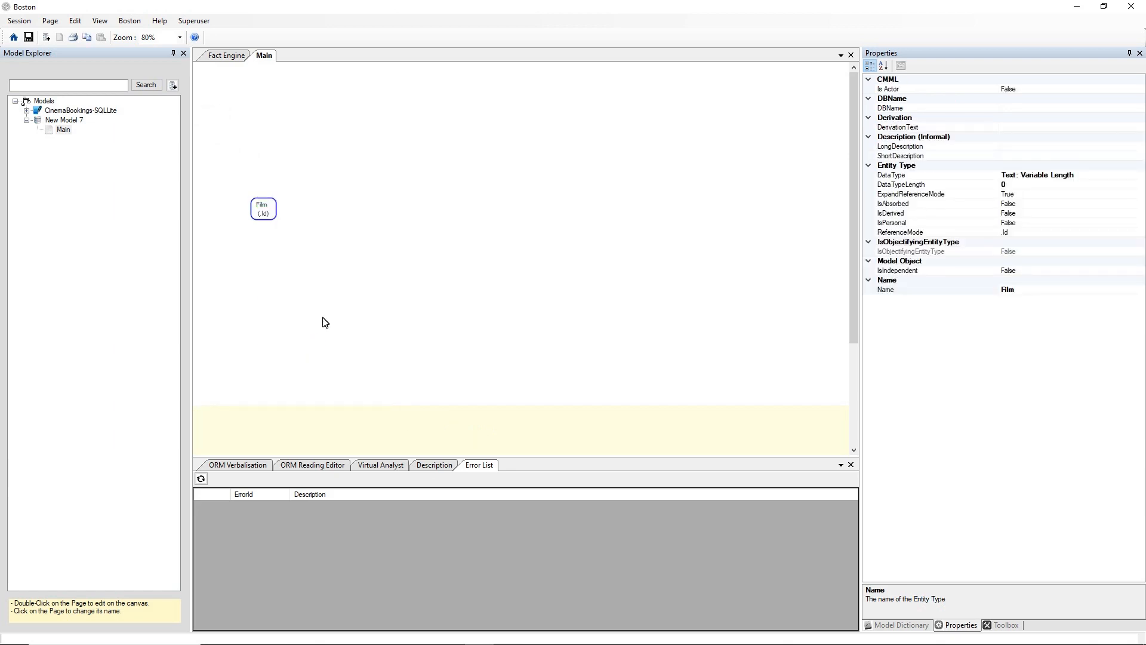
Show the Model Dictionary, refresh it and examine the elements under Object Type, Fact Type and Constraints
right_click(422, 139)
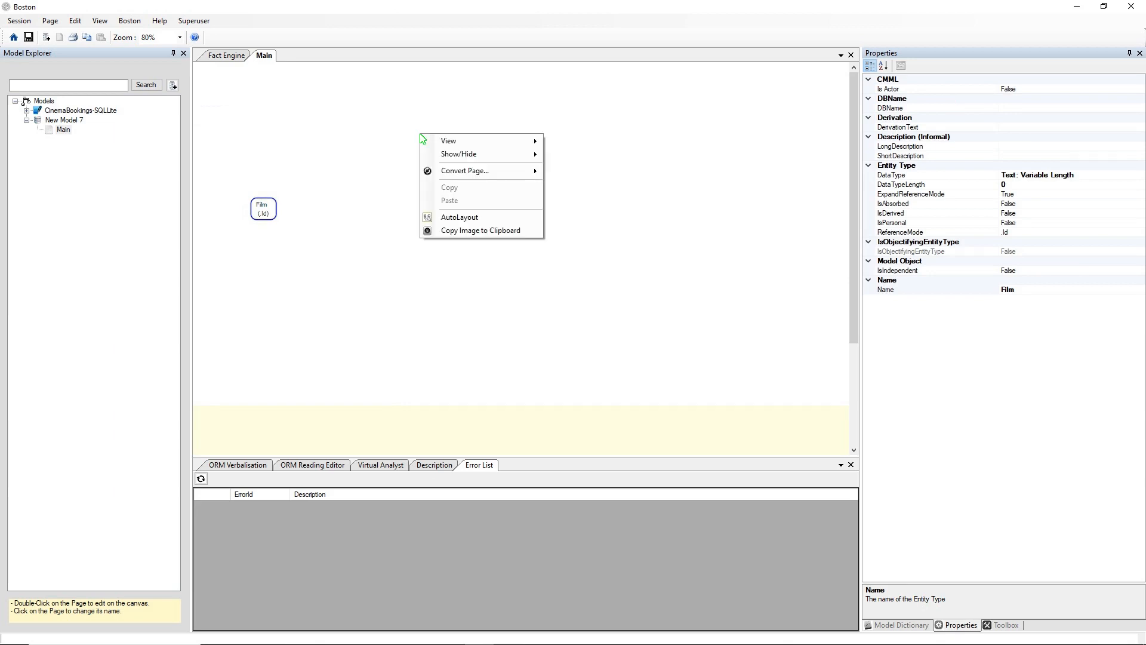
mouse_move(439, 142)
left_click(581, 156)
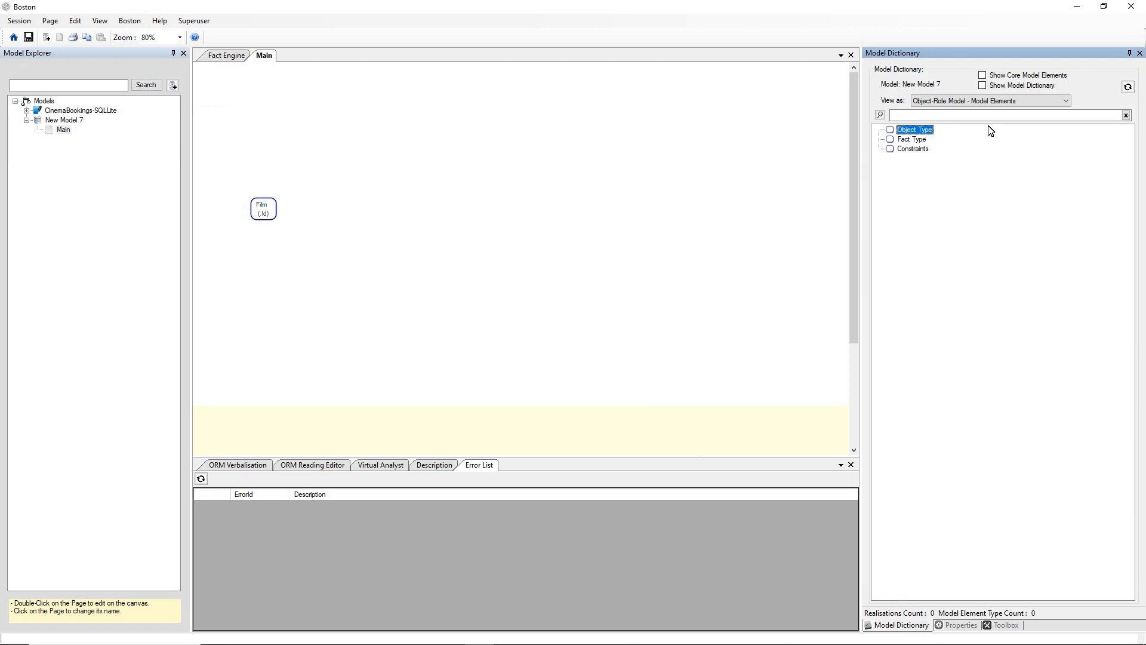
left_click(1128, 88)
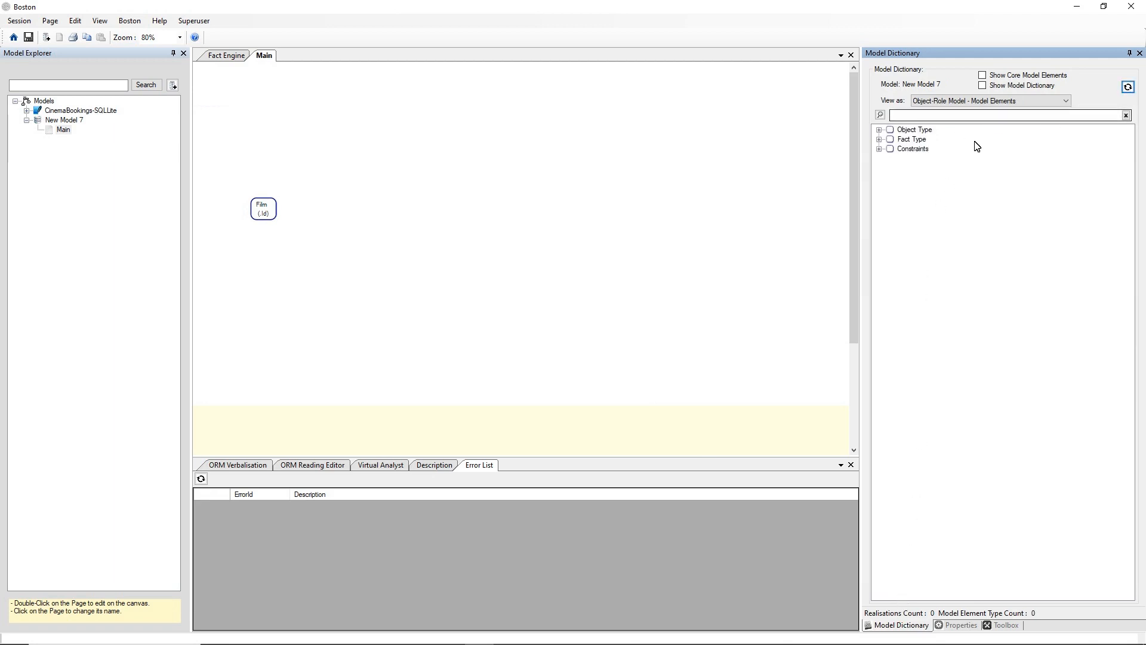
left_click(879, 131)
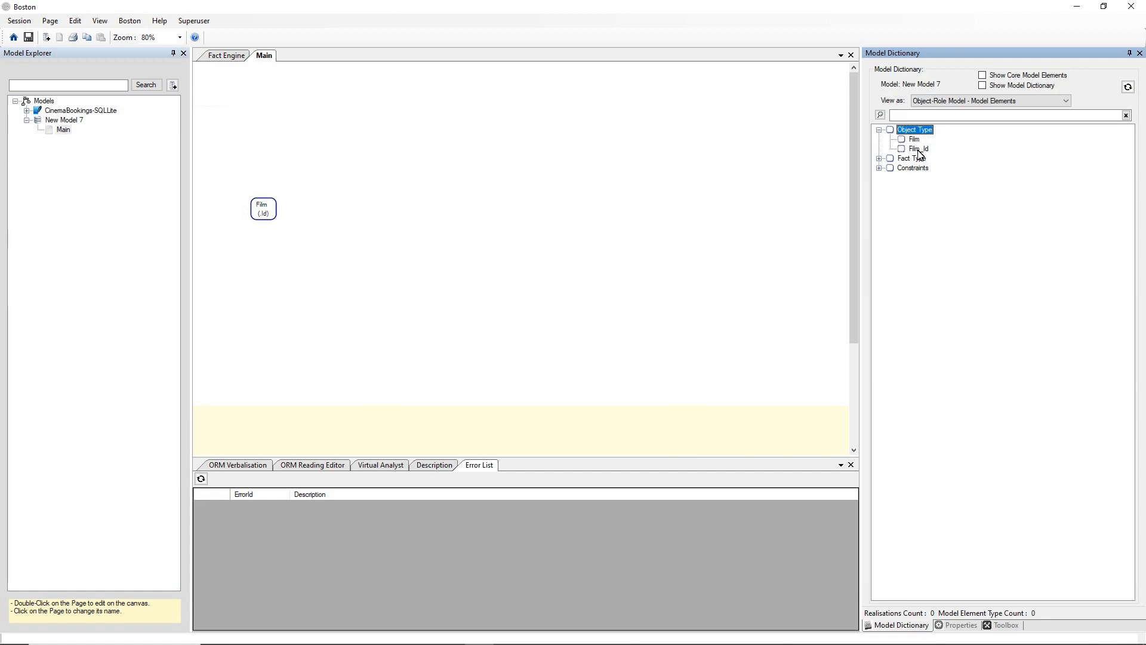
left_click(880, 159)
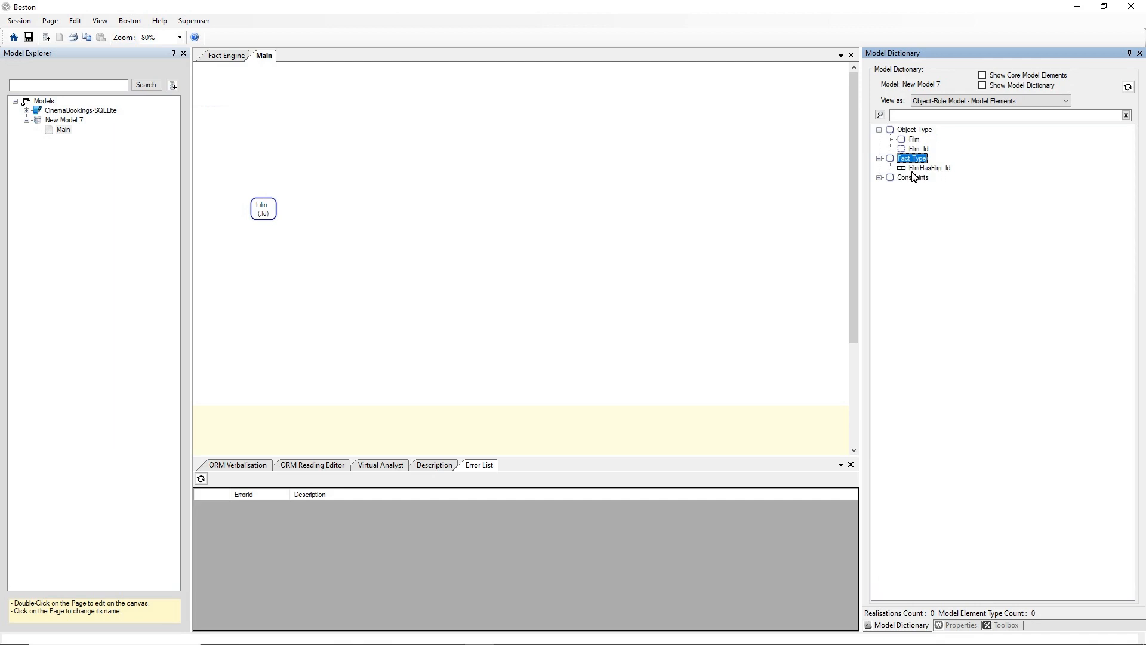
left_click(881, 179)
Set the Model Dictionary to view as Entity-Relation - Entities and expand the Film entity
left_click(994, 103)
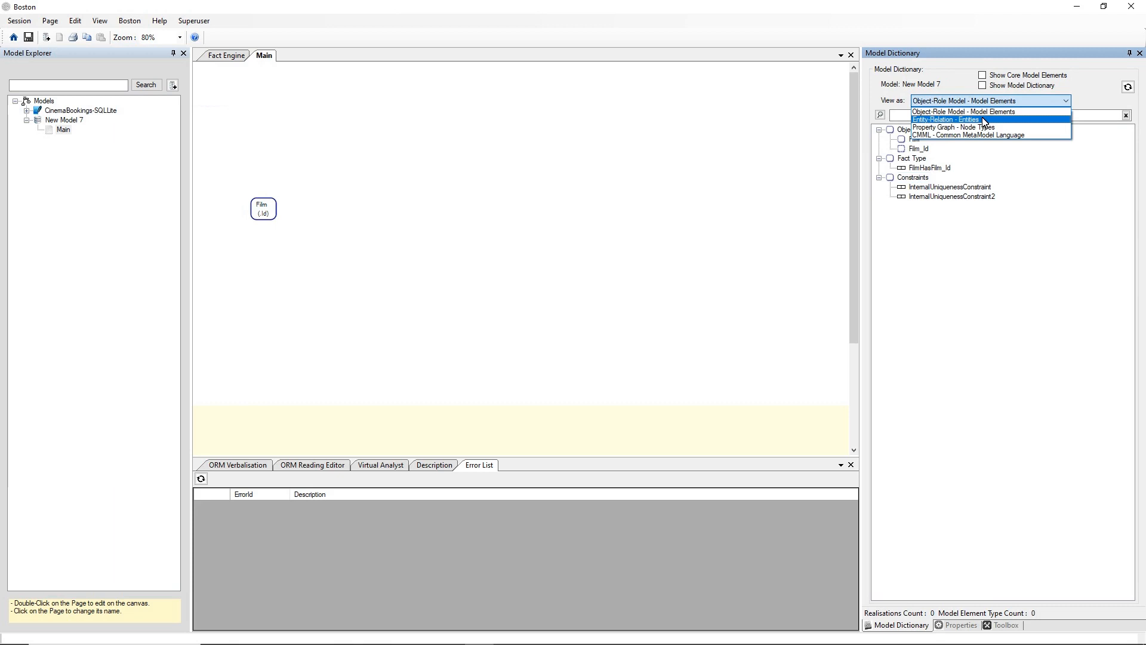
left_click(985, 122)
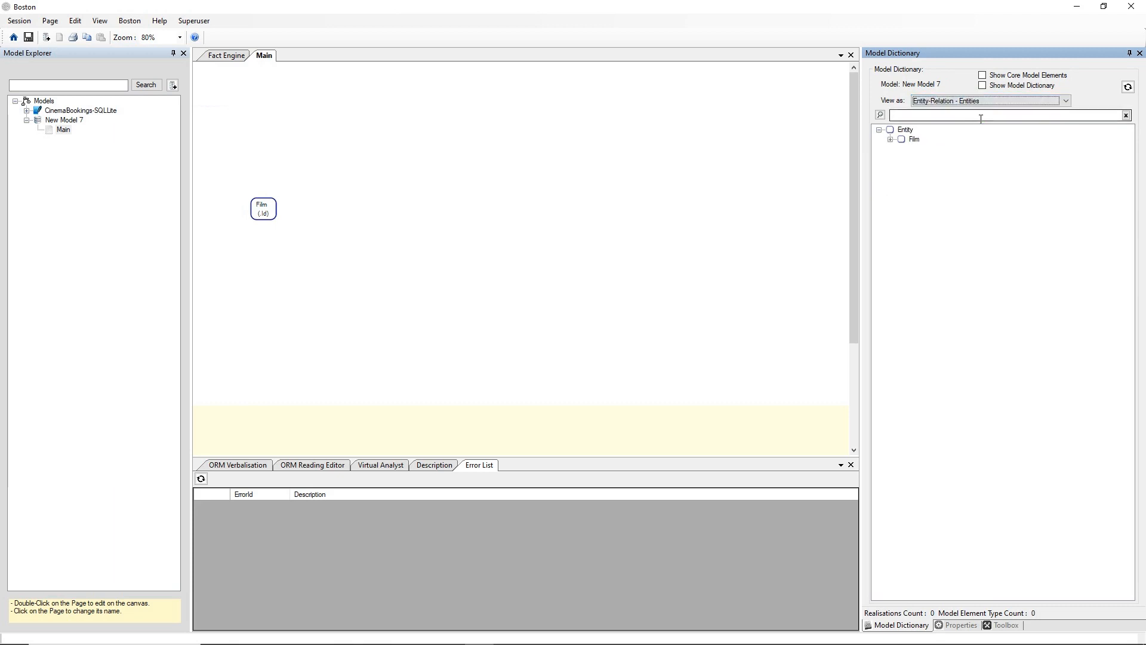
left_click(891, 140)
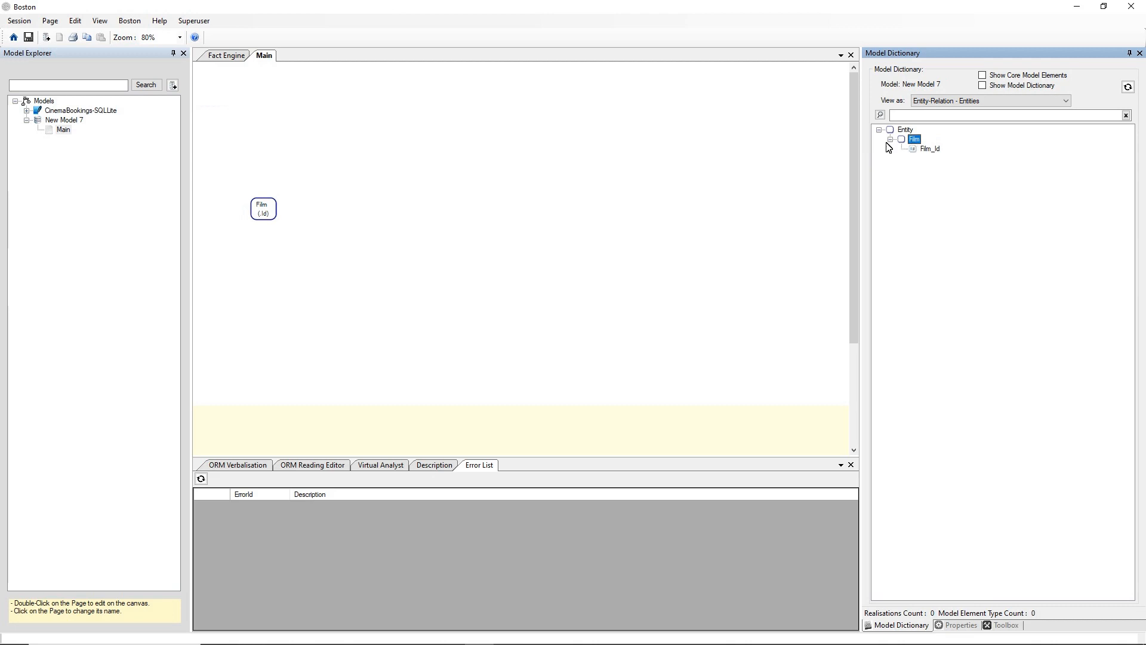
Add an Entity Relationship Diagram page to New Model 7
left_click(62, 120)
right_click(65, 122)
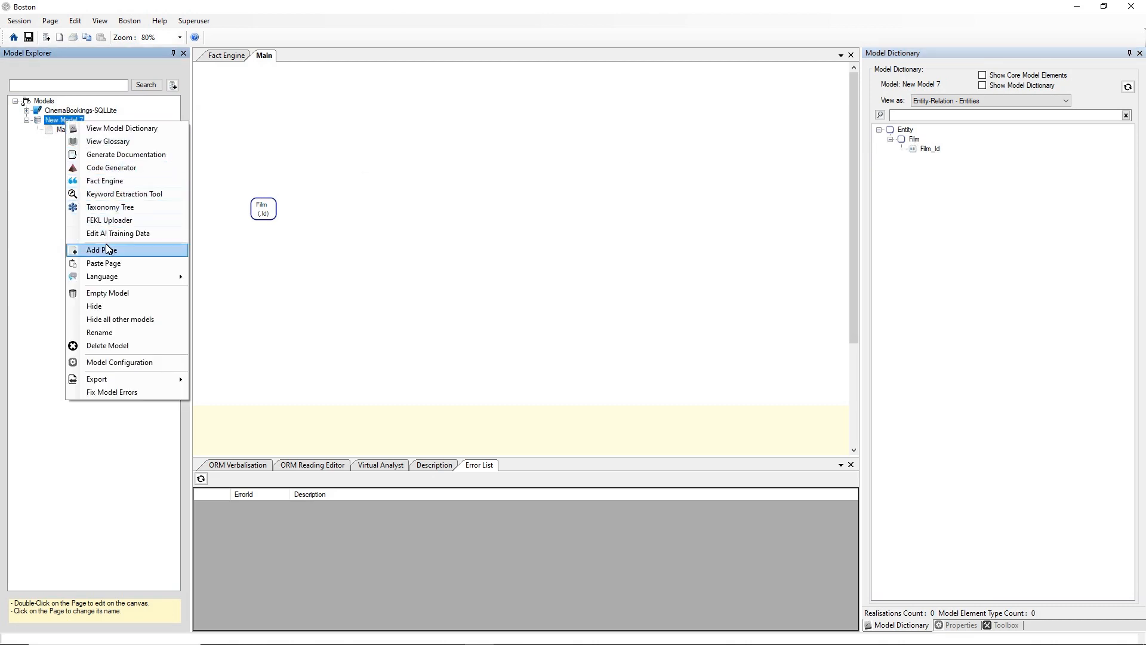
mouse_move(119, 277)
mouse_move(200, 278)
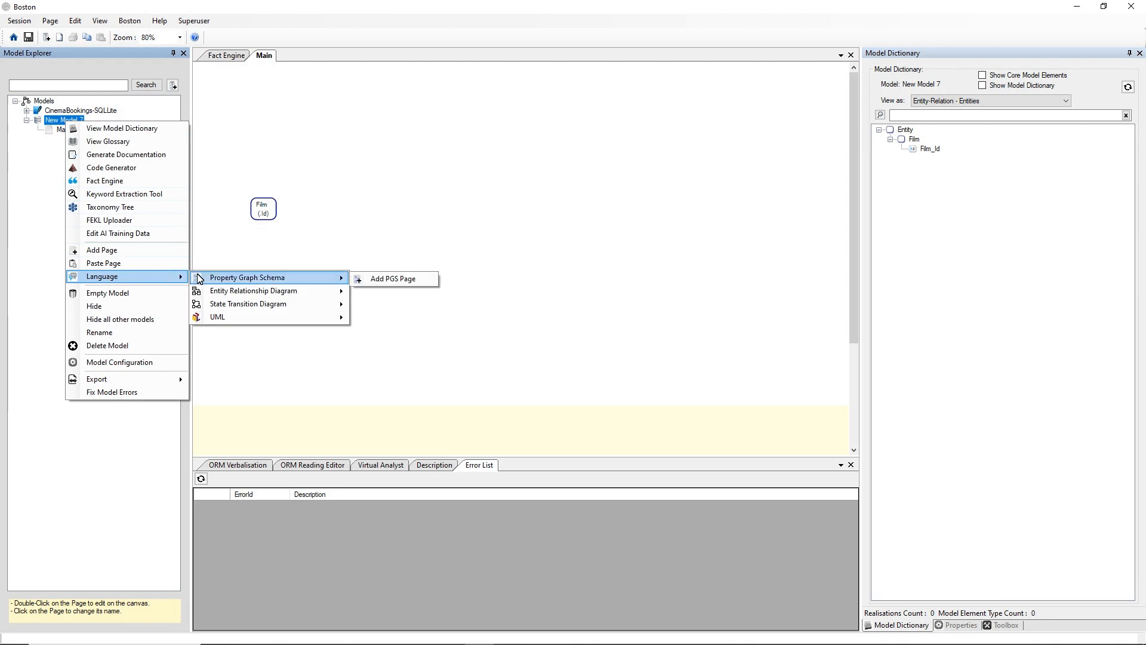
mouse_move(227, 292)
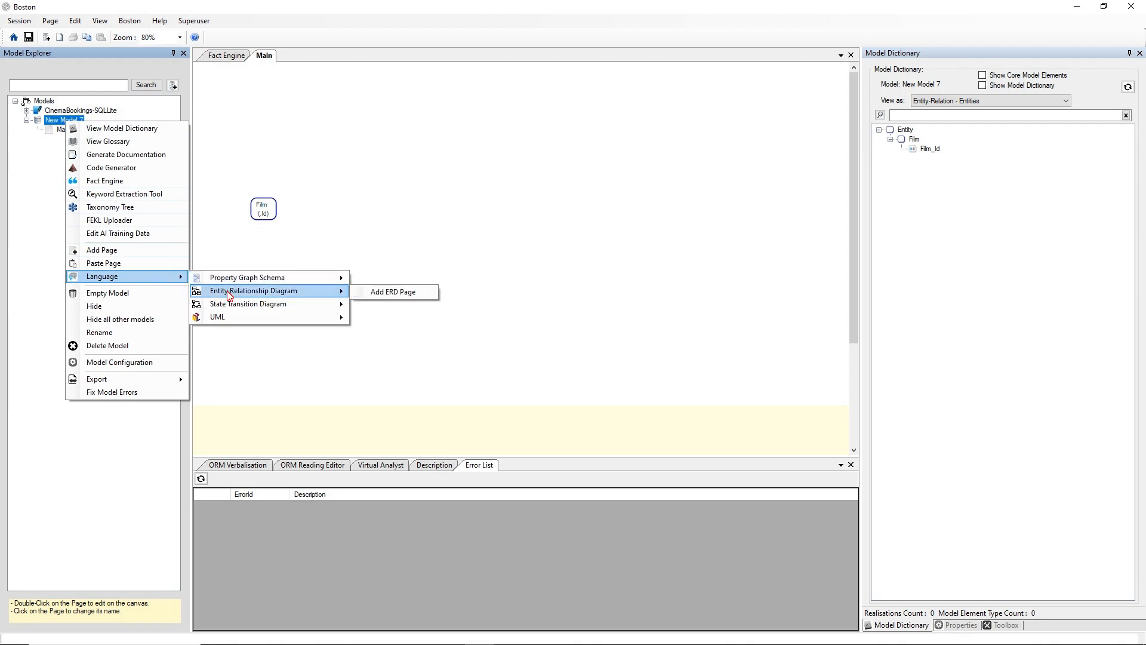
left_click(359, 294)
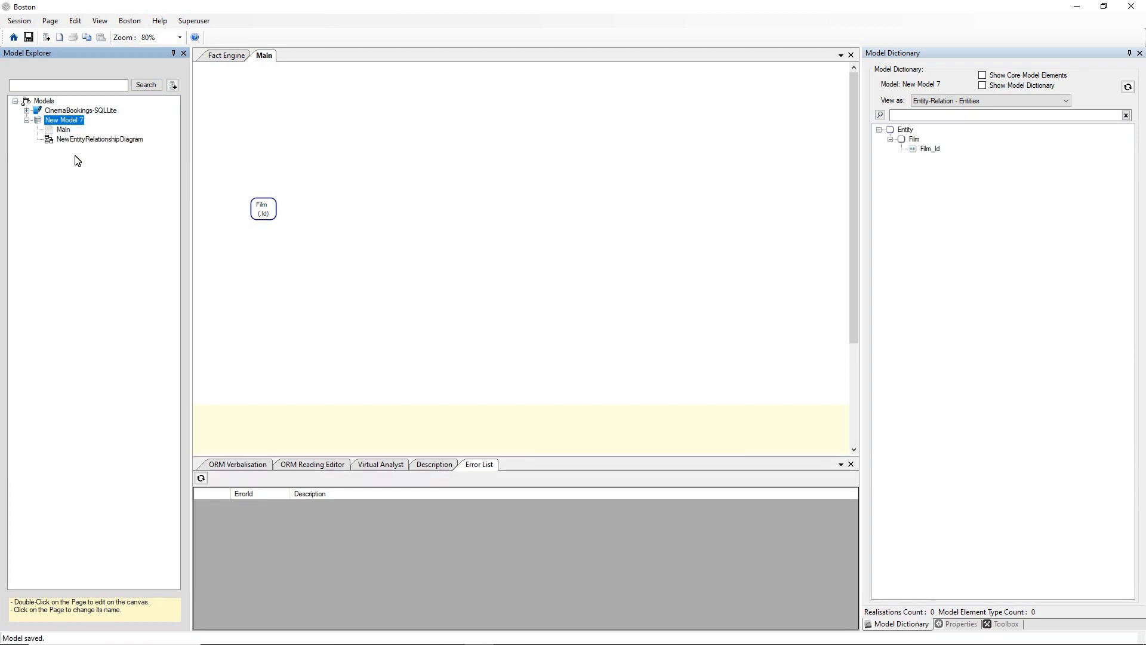
Rename the new entity relationship diagram page as ERD-Main
left_click(89, 139)
left_click(100, 140)
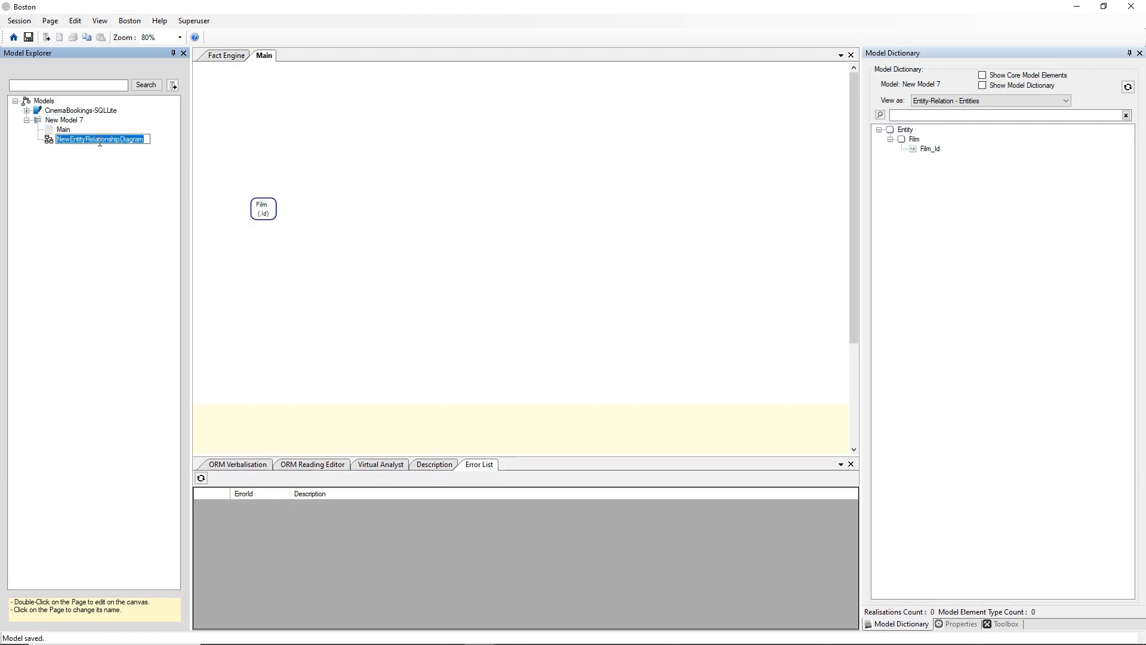
type("ERD-Main")
key("Return")
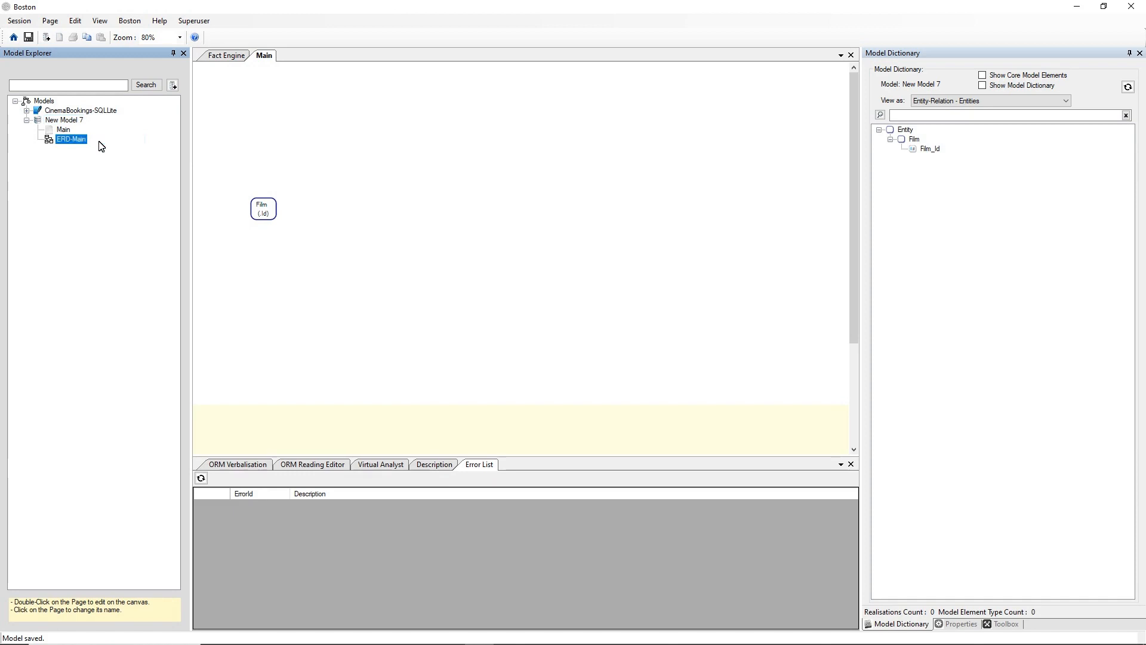
Place the Film entity from the Model Dictionary on the ERD-Main page and compare it with the Main page
double_click(77, 141)
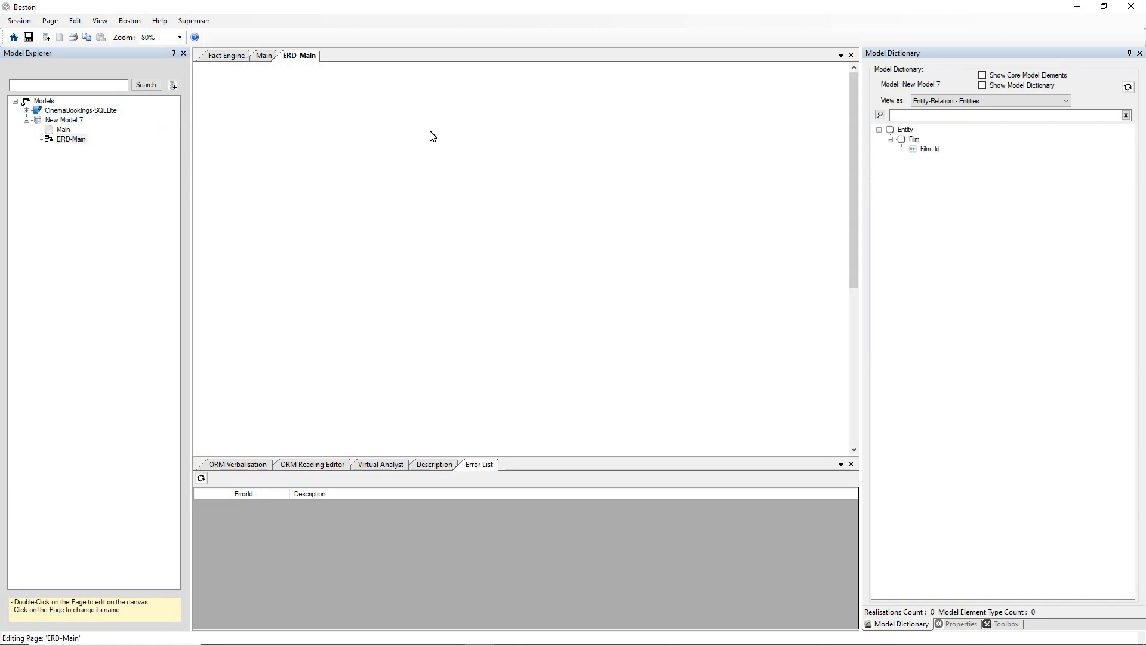
left_click_drag(904, 142, 293, 212)
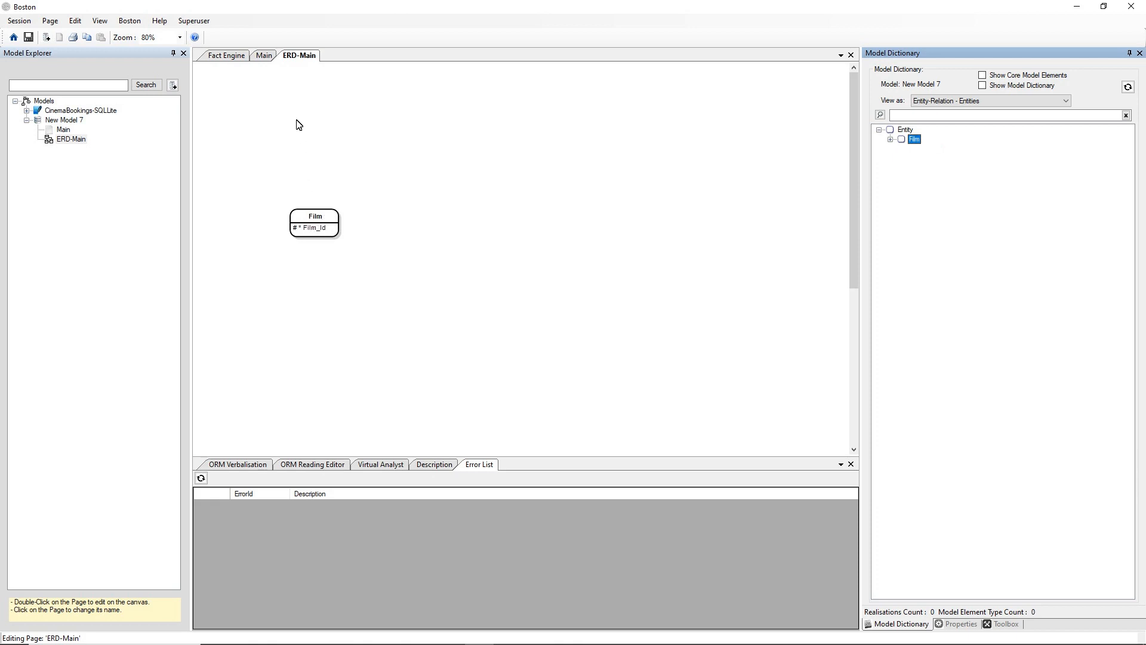
left_click(264, 56)
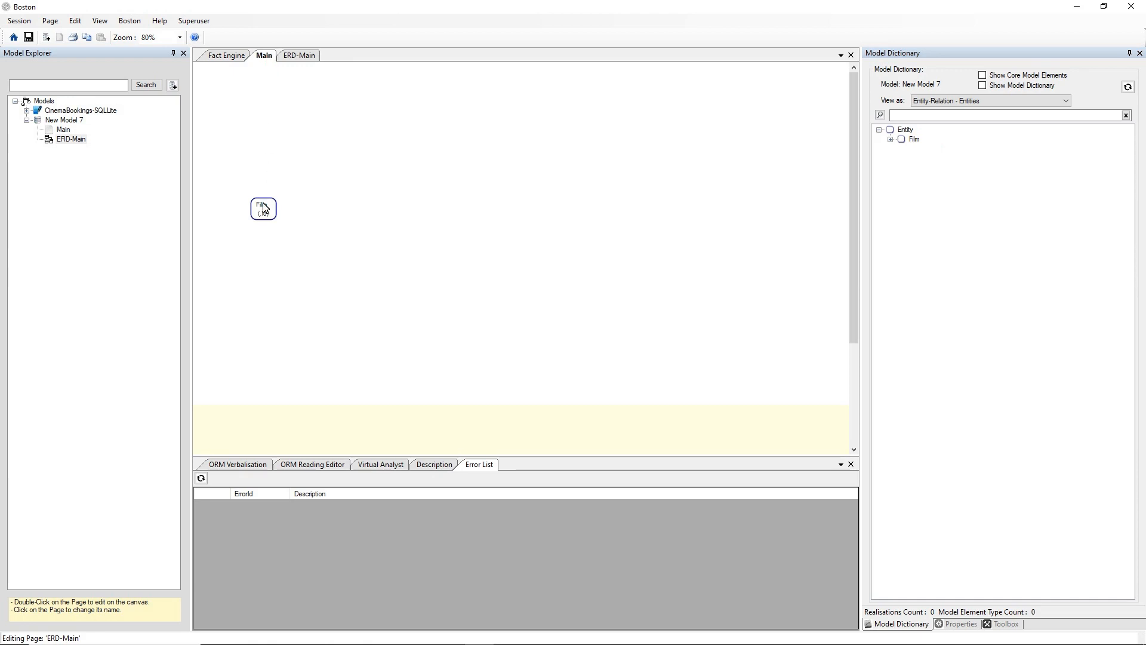
left_click(300, 56)
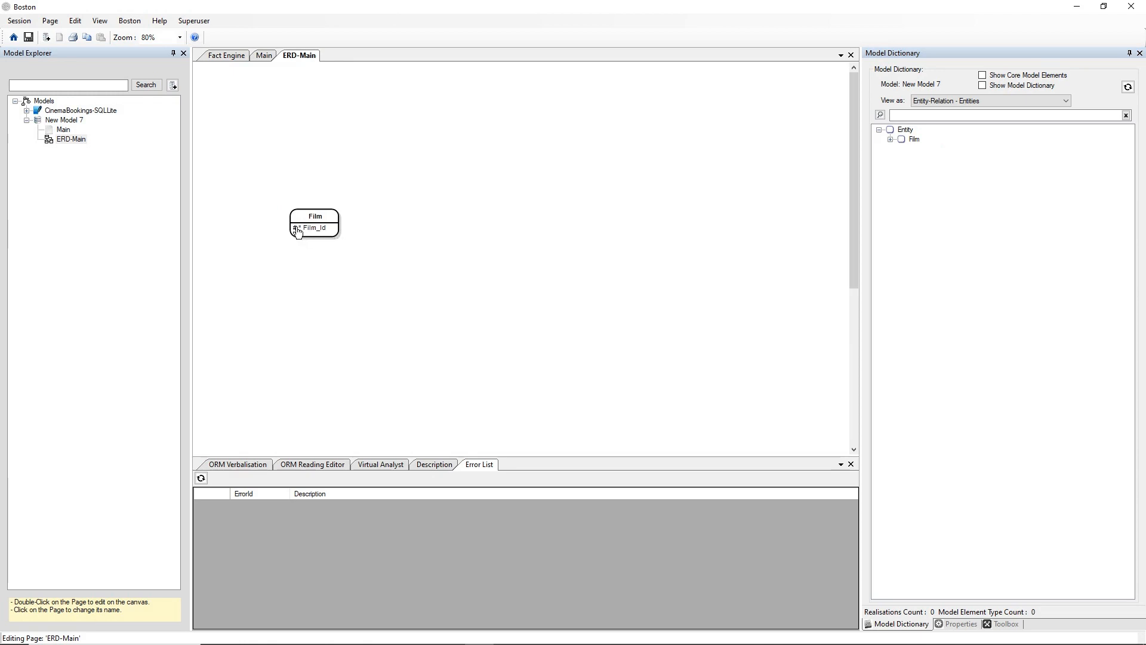
Add a Property Graph Schema page to New Model 7
left_click(64, 121)
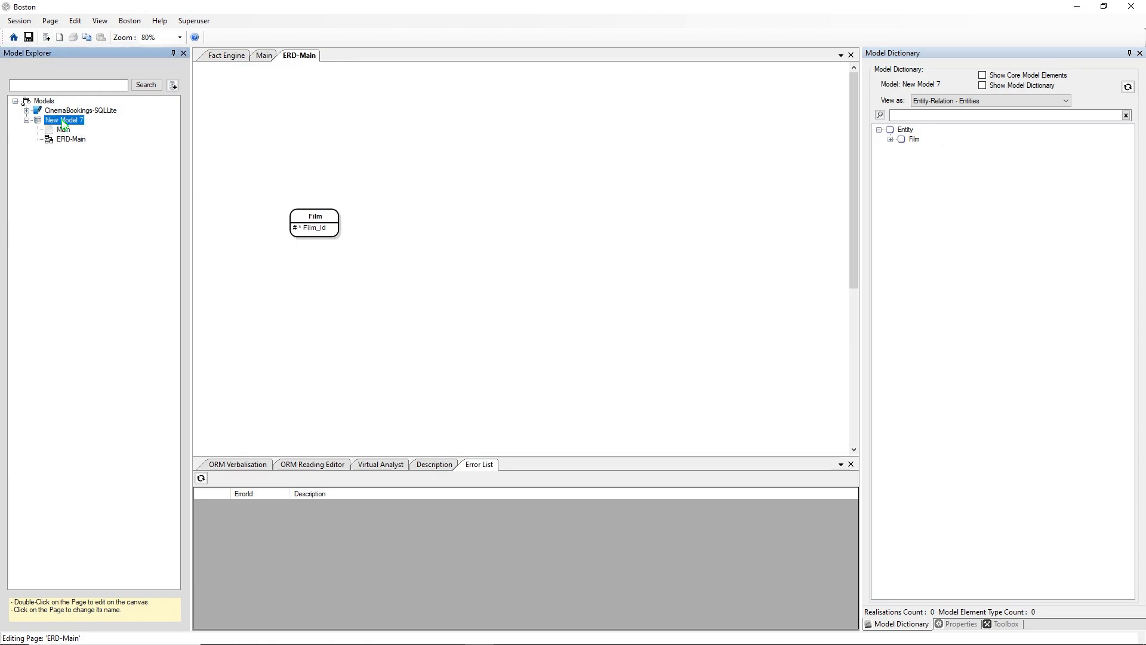
right_click(63, 123)
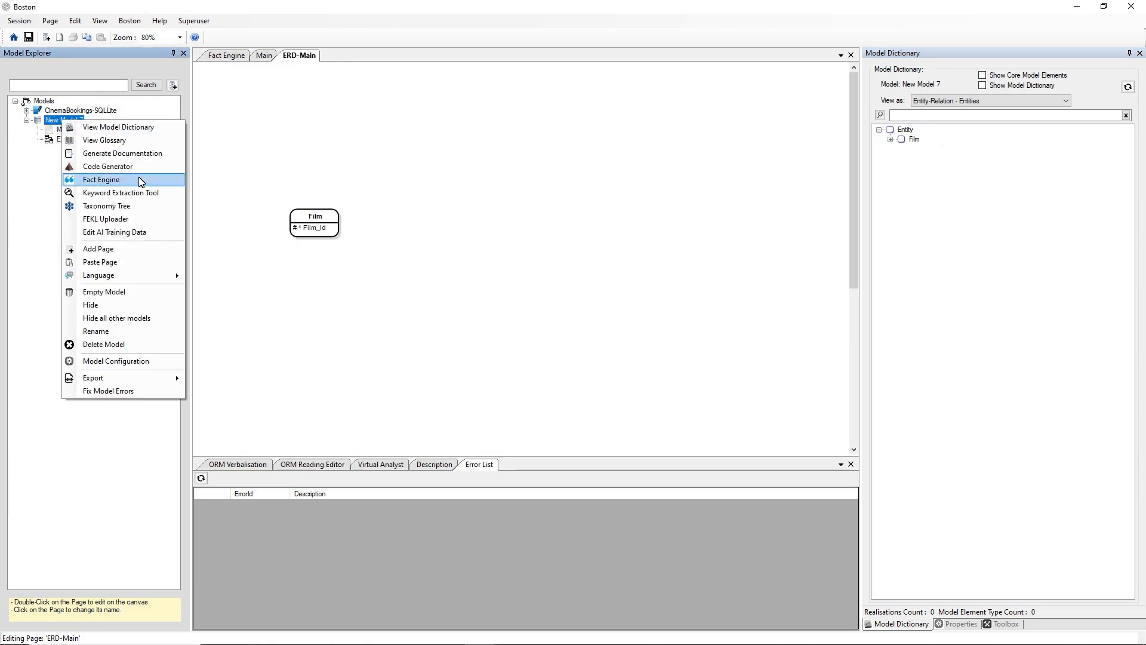
mouse_move(143, 275)
mouse_move(231, 277)
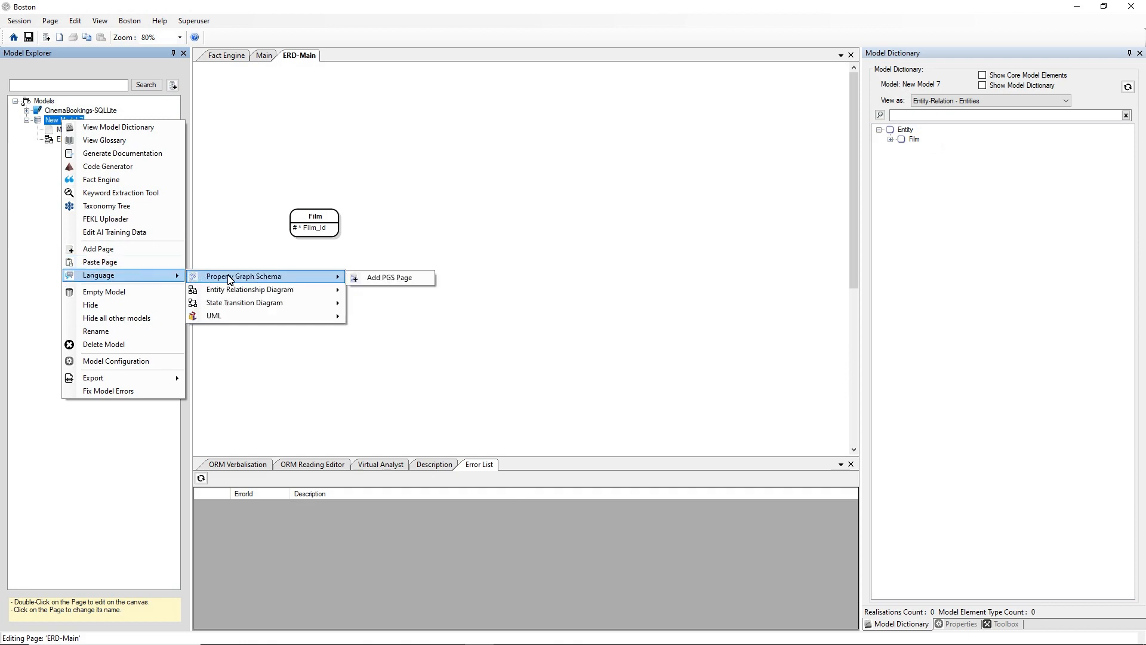
left_click(367, 278)
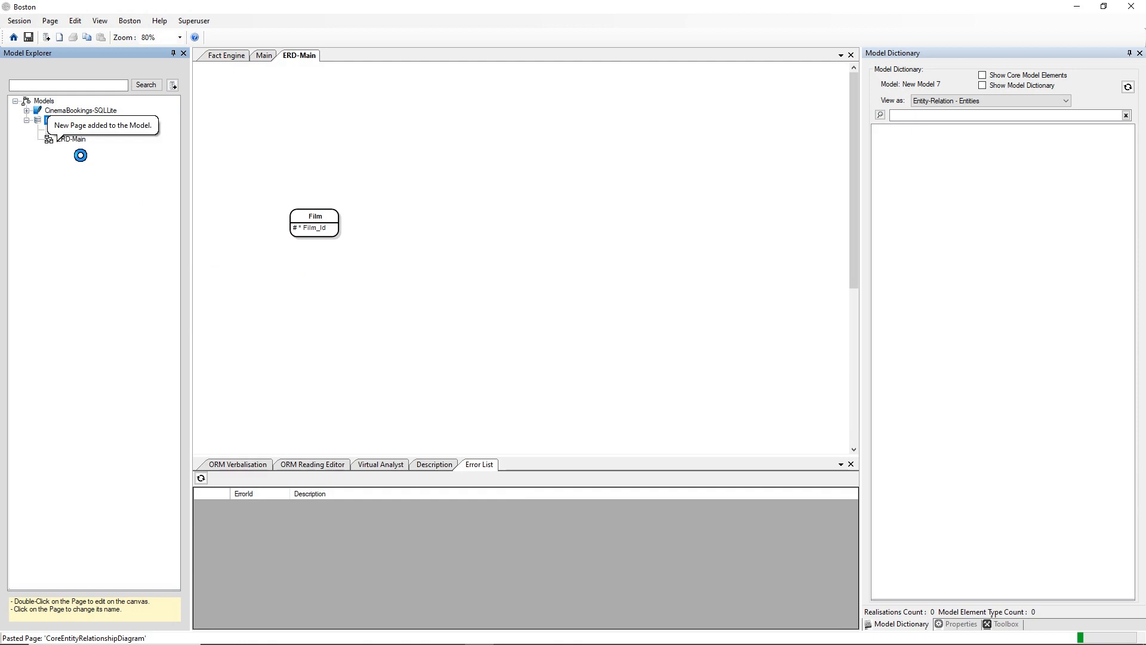
Rename the new property graph schema page as PGS-Main
left_click(81, 152)
left_click(91, 150)
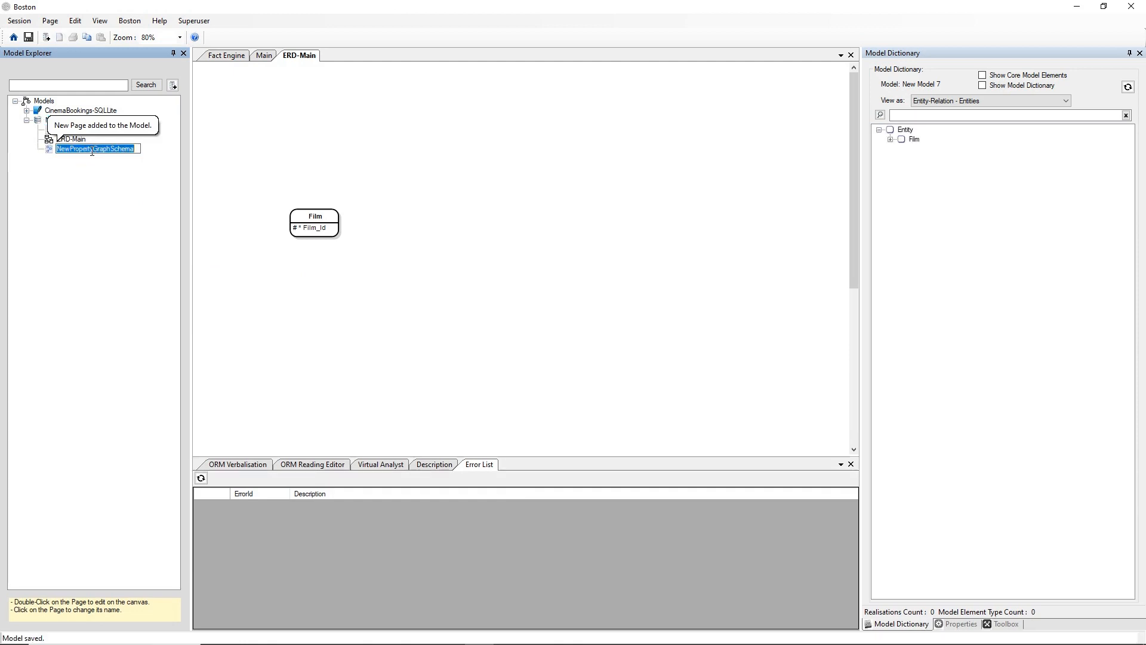
type("PGS")
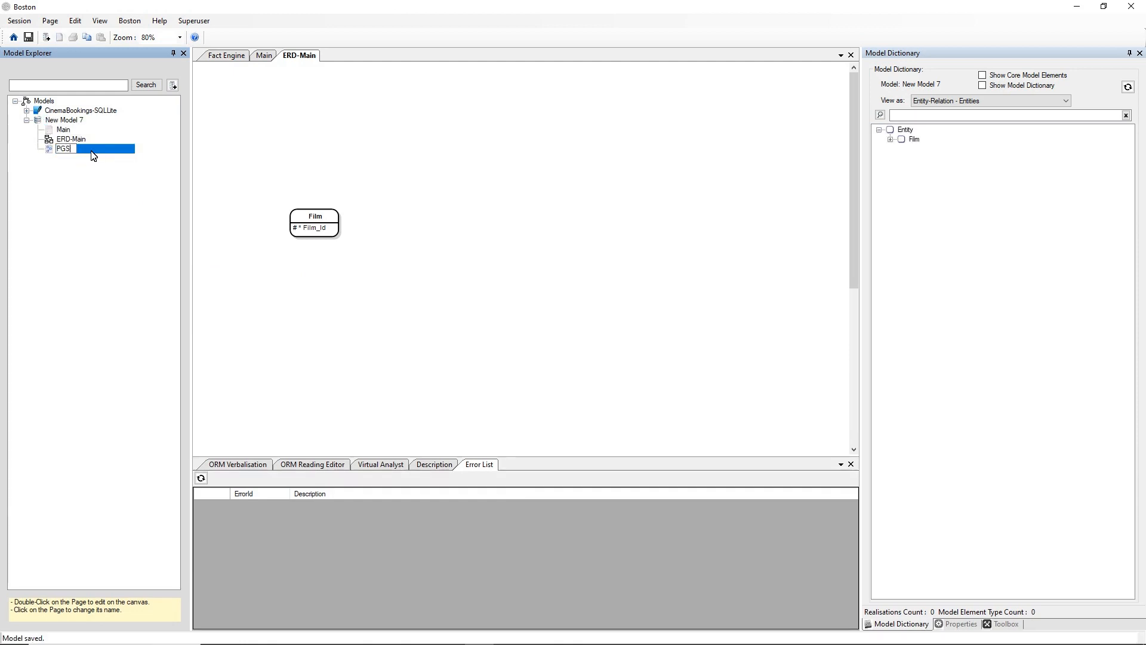
type("-Main")
key("Return")
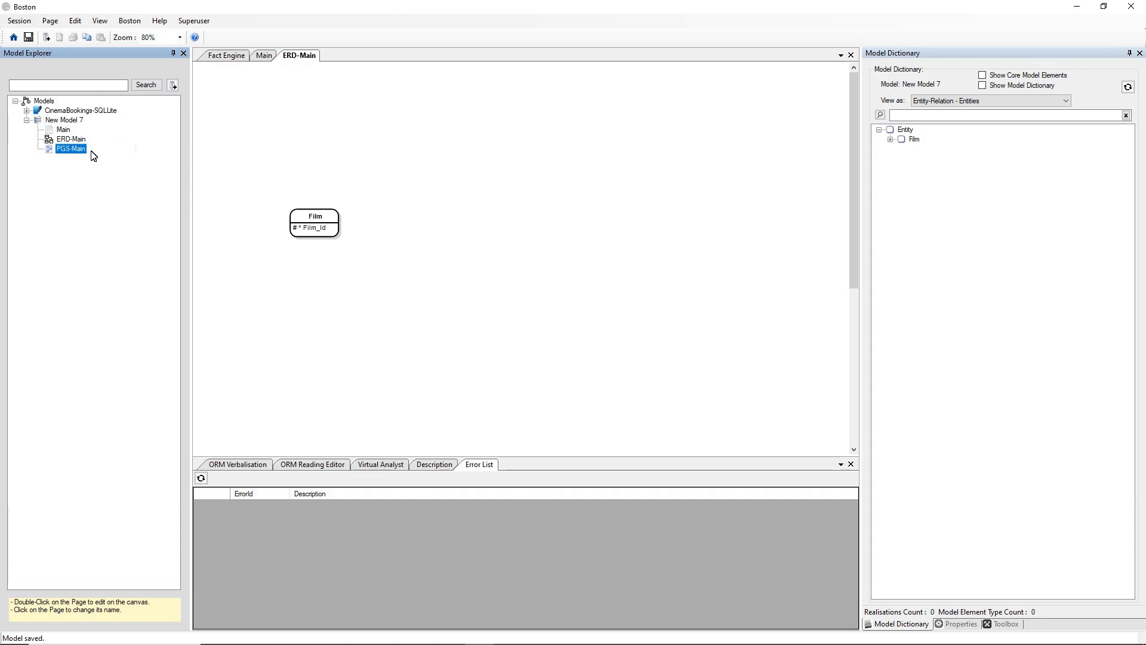
Place the Film node type from the Model Dictionary on the PGS-Main page and return to the Main page
double_click(78, 149)
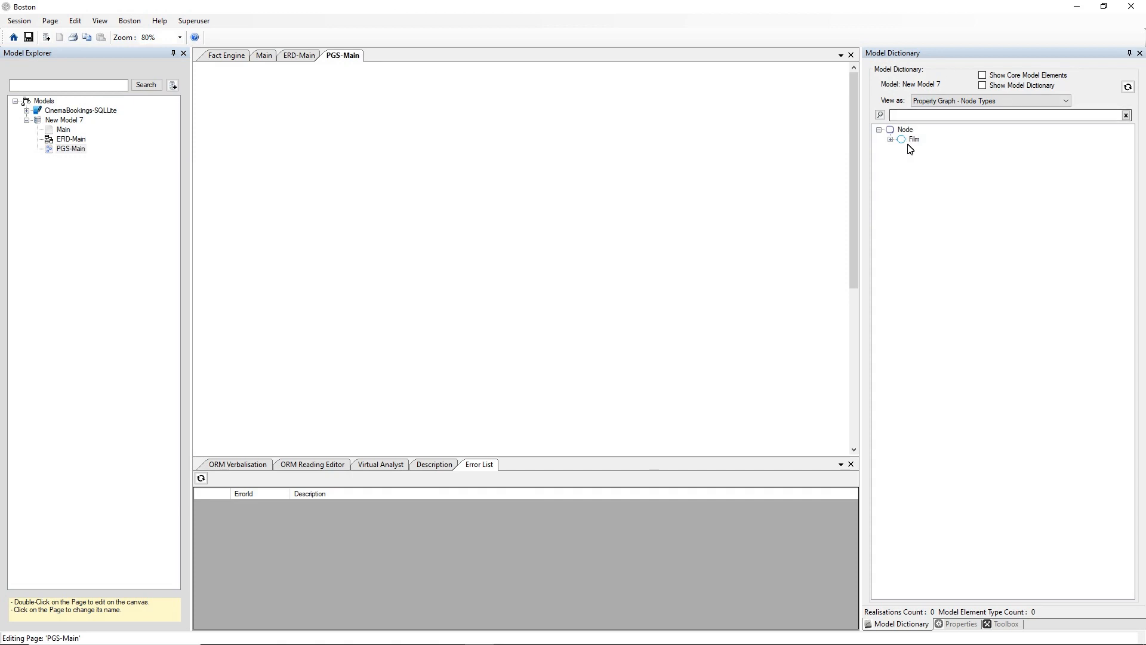
left_click_drag(903, 143, 301, 212)
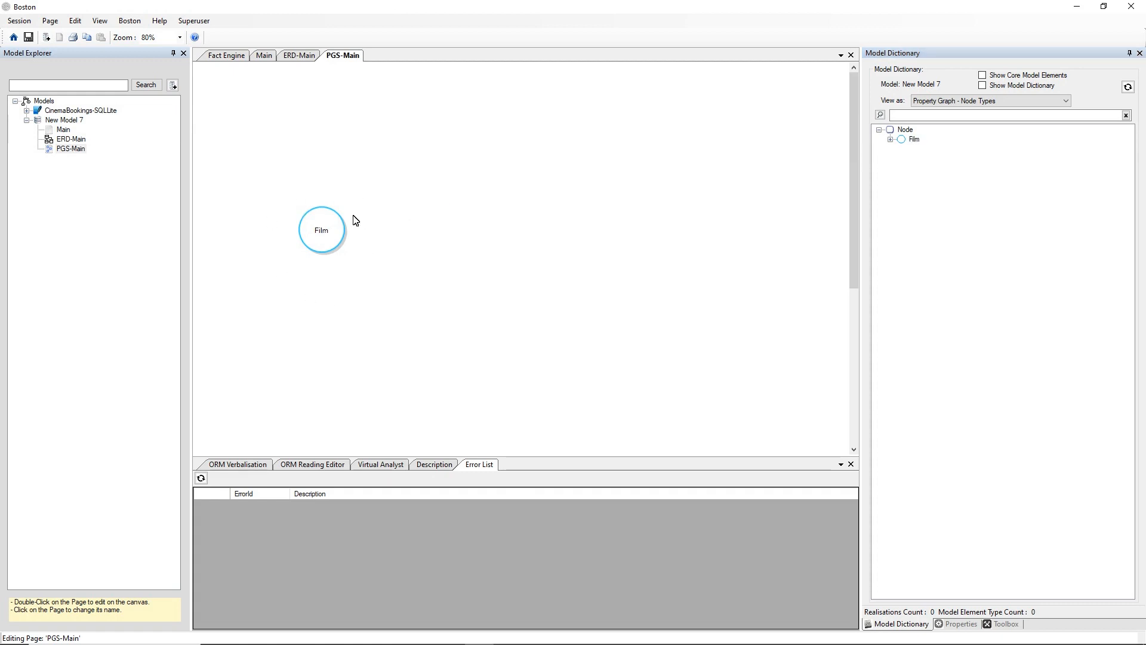
left_click(265, 56)
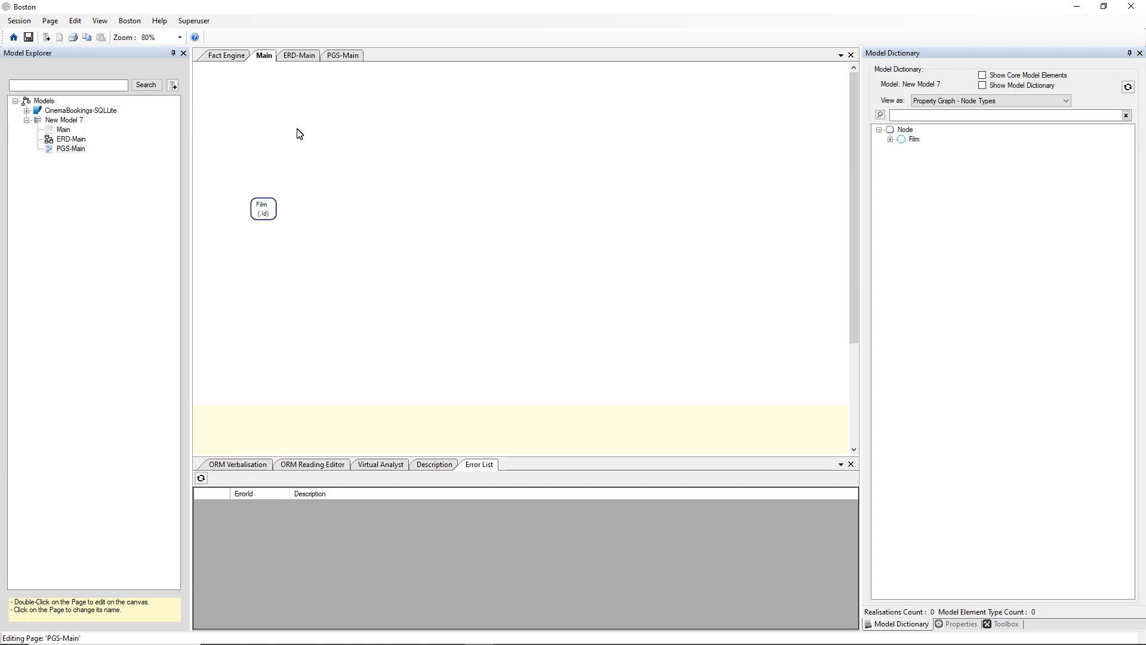
Compare how Film is represented on the ERD-Main and PGS-Main pages, ending back on the Main page
left_click(312, 58)
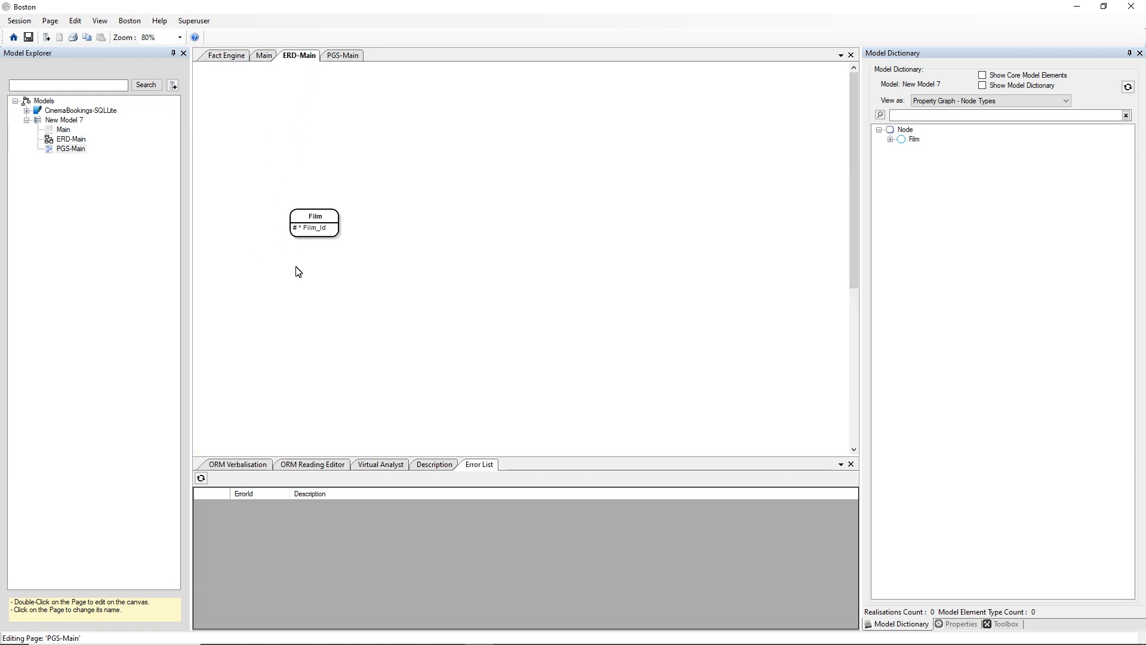
left_click(346, 58)
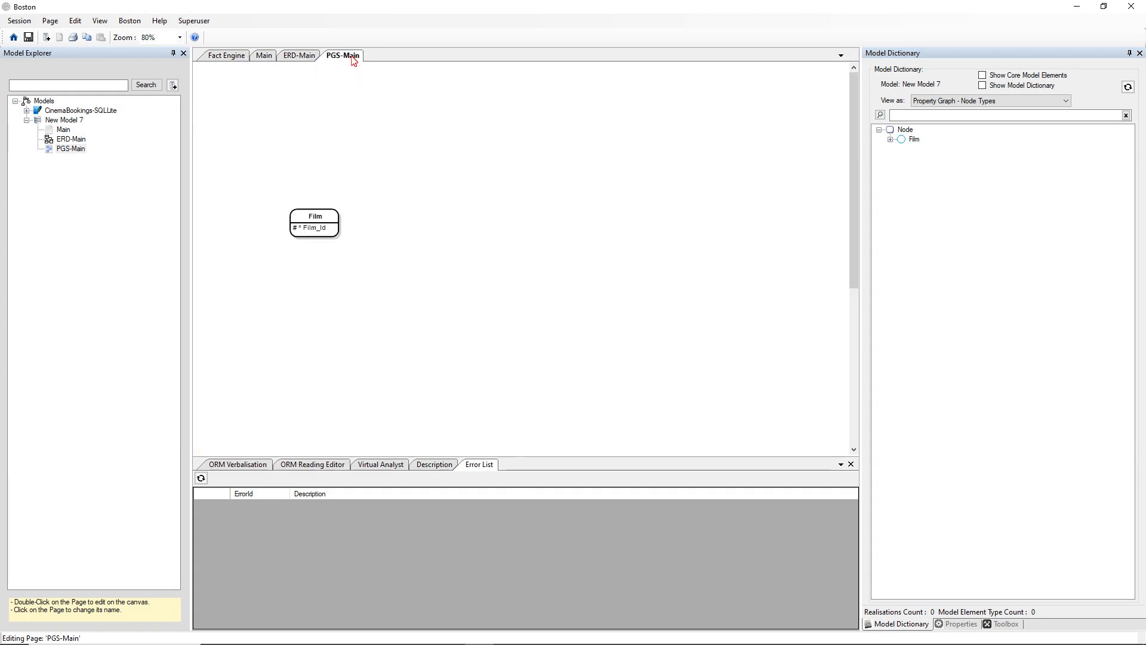
left_click(269, 57)
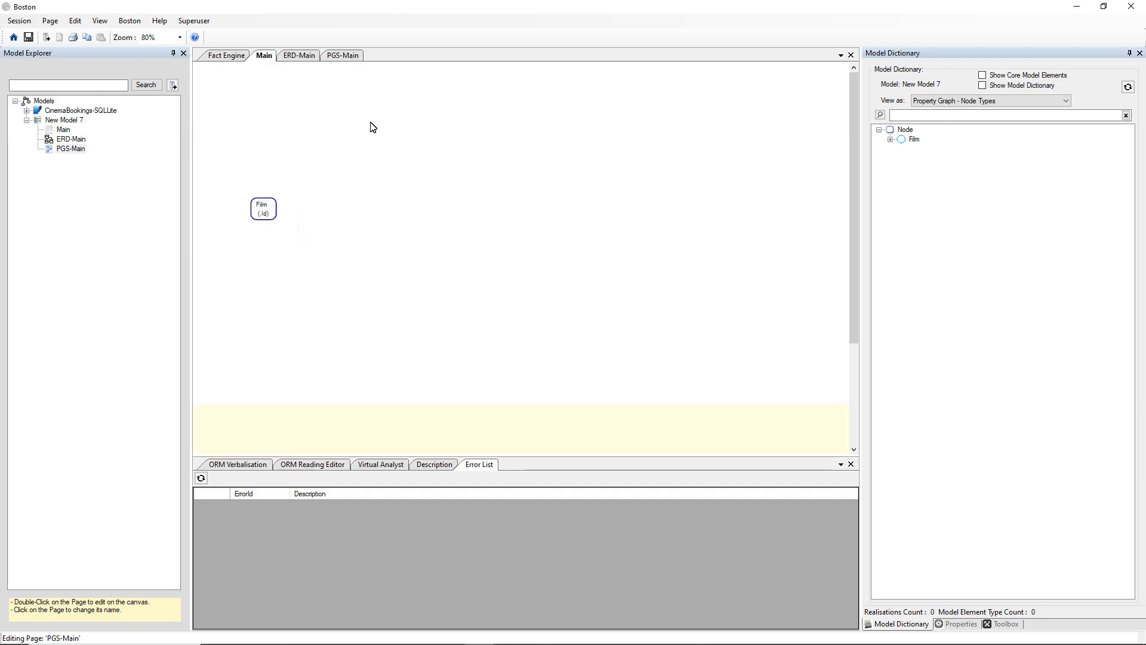
Add a new entity type from the Toolbox to the Main page above and to the right of Film and name it Cinema
right_click(440, 149)
mouse_move(468, 152)
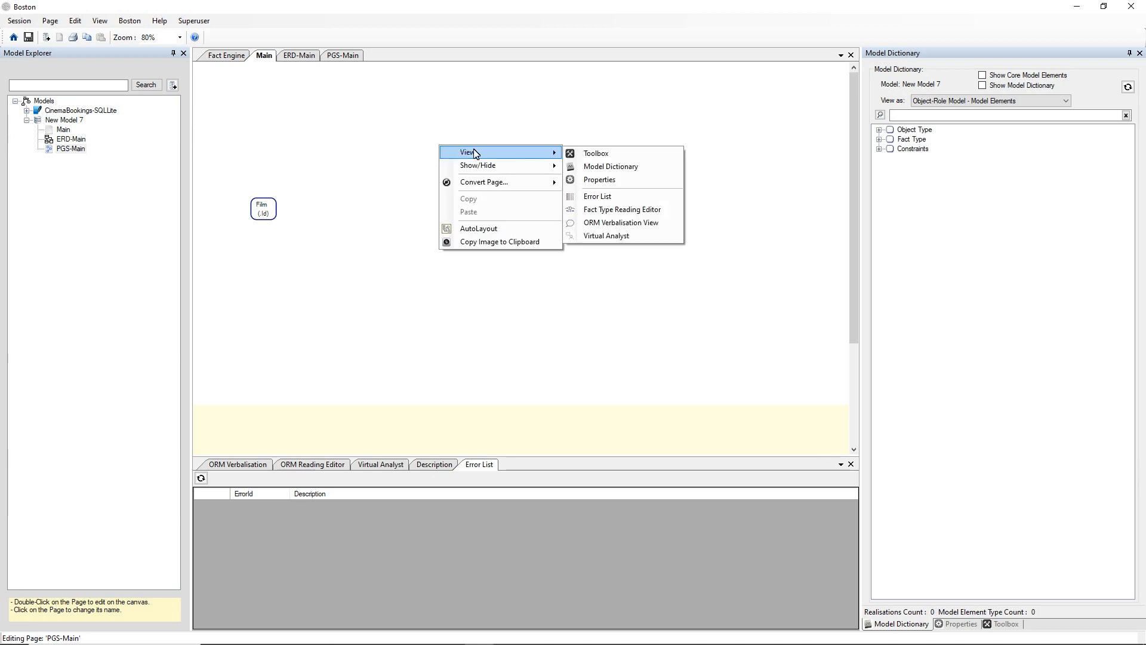
left_click(574, 159)
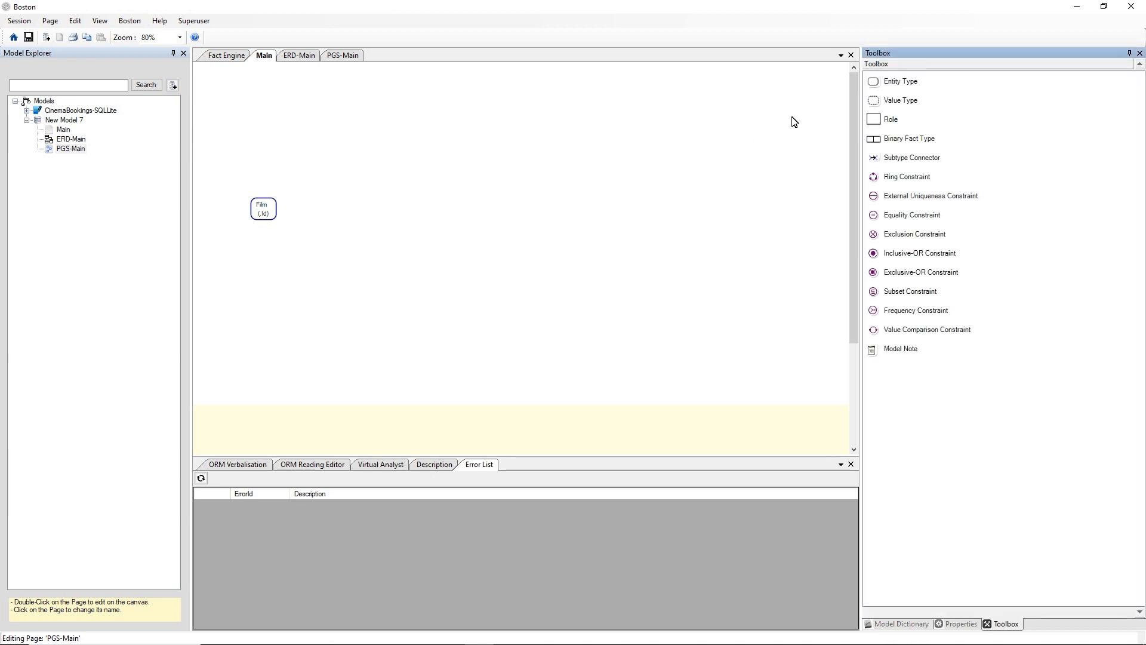
left_click_drag(875, 83, 464, 112)
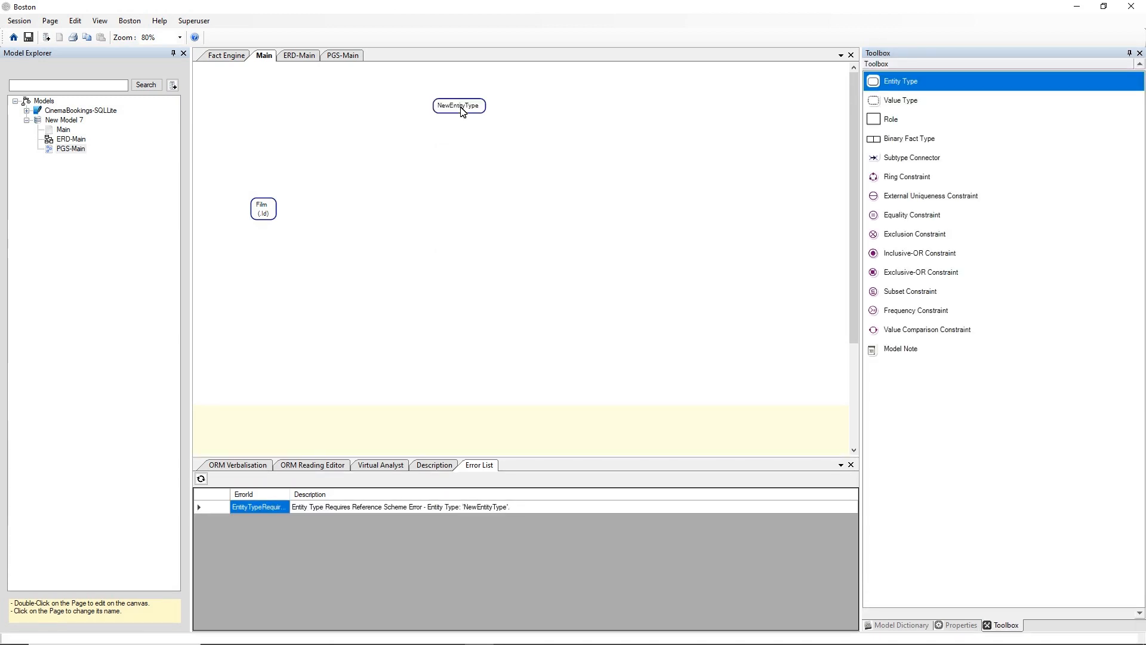
double_click(462, 108)
left_click_drag(491, 106, 416, 107)
type("Cinema")
key("Return")
Set the Cinema entity type's reference mode to .Id in its properties
right_click(454, 107)
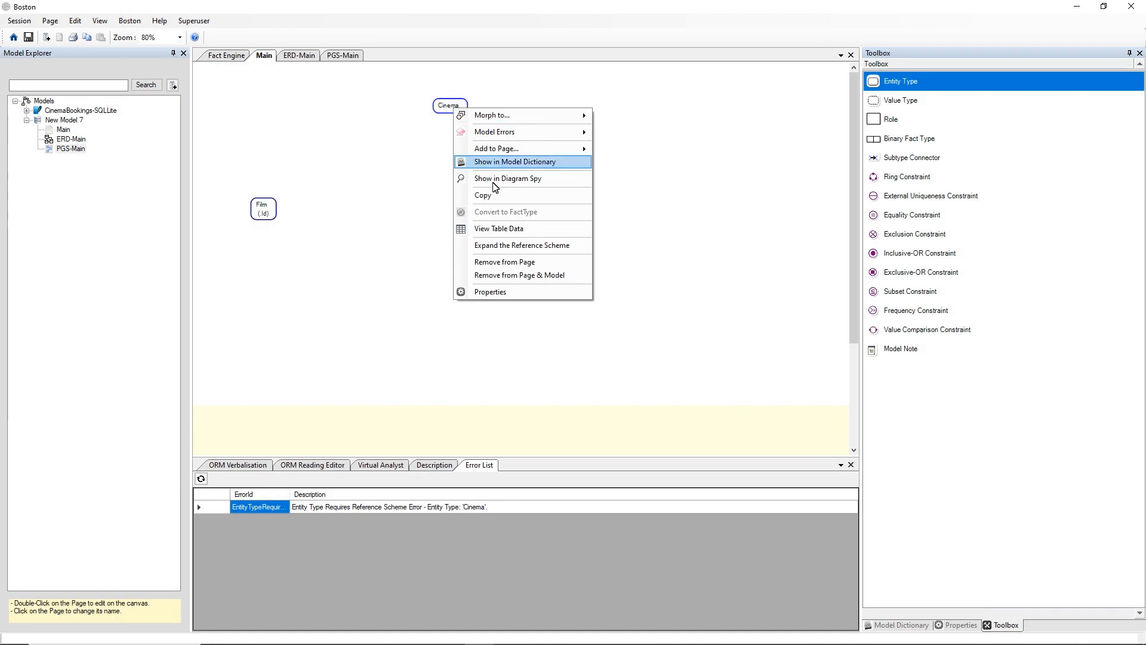
left_click(505, 292)
left_click(1117, 193)
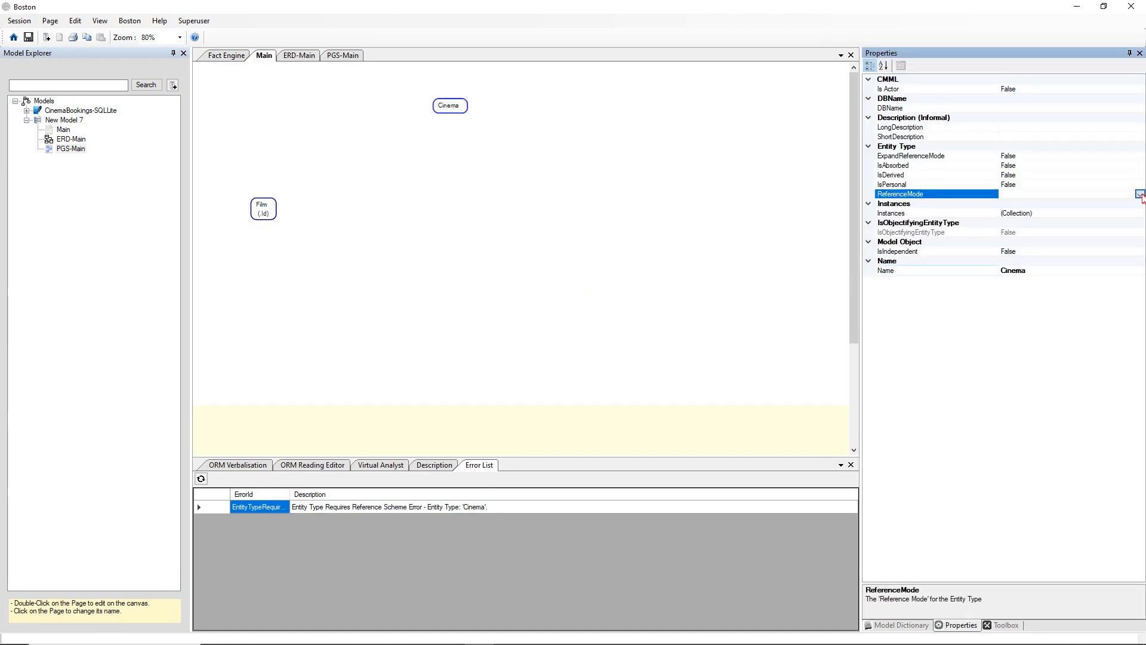
left_click(1140, 194)
left_click(1006, 250)
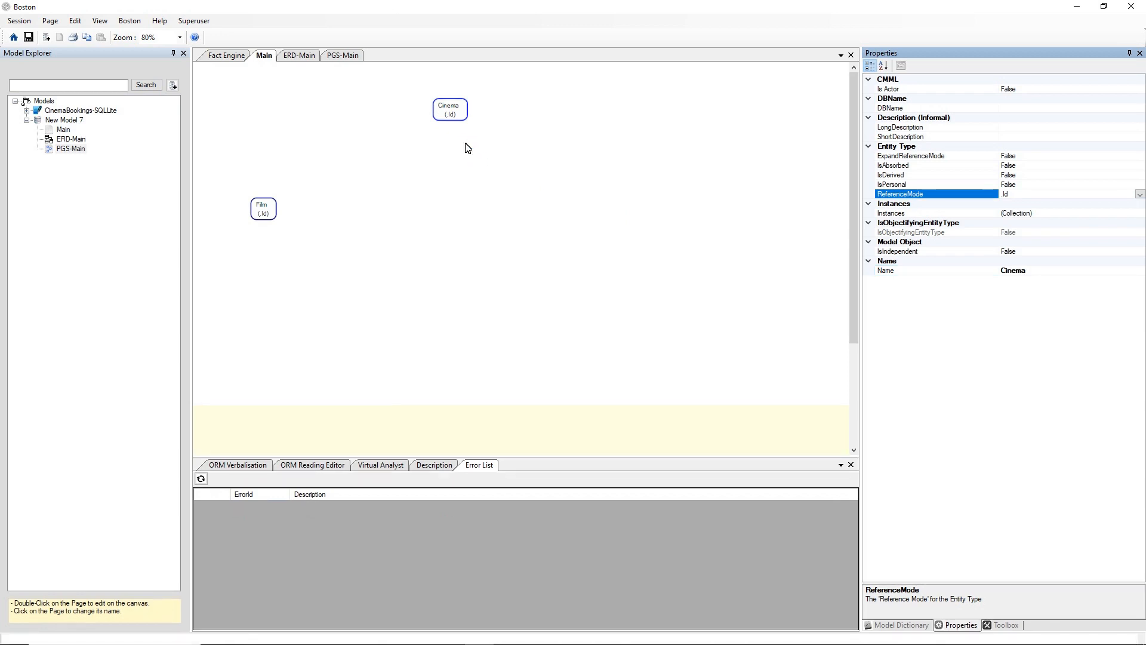
Add another entity type from the Toolbox below and to the right of Cinema and name it Row
right_click(549, 140)
mouse_move(565, 145)
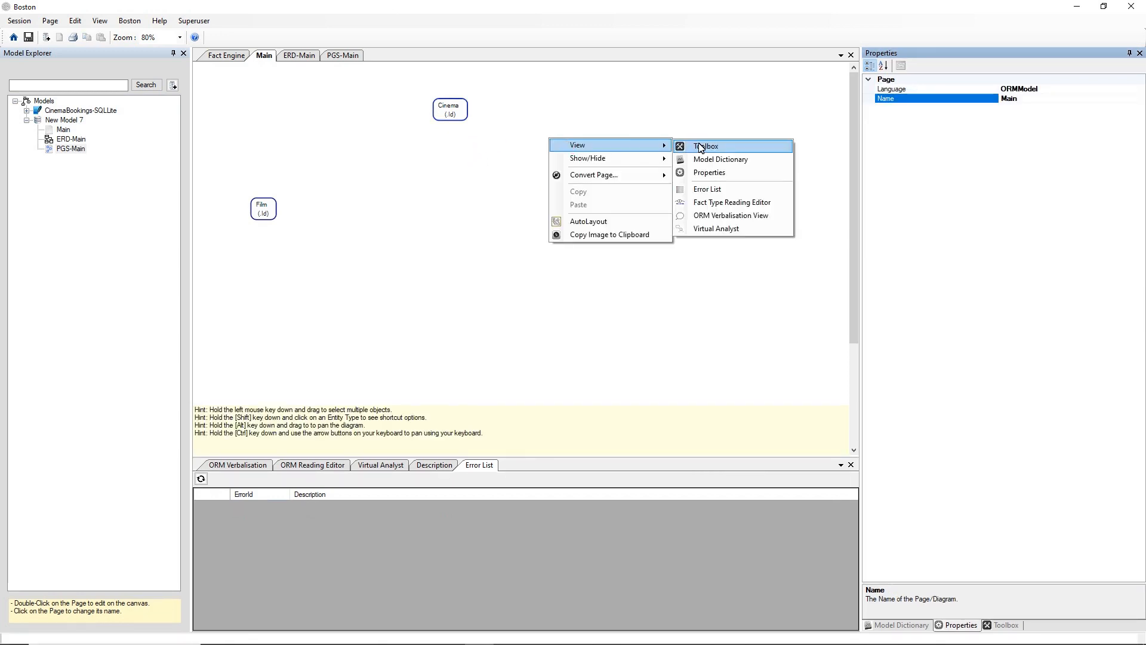
left_click(701, 145)
left_click_drag(873, 87, 537, 160)
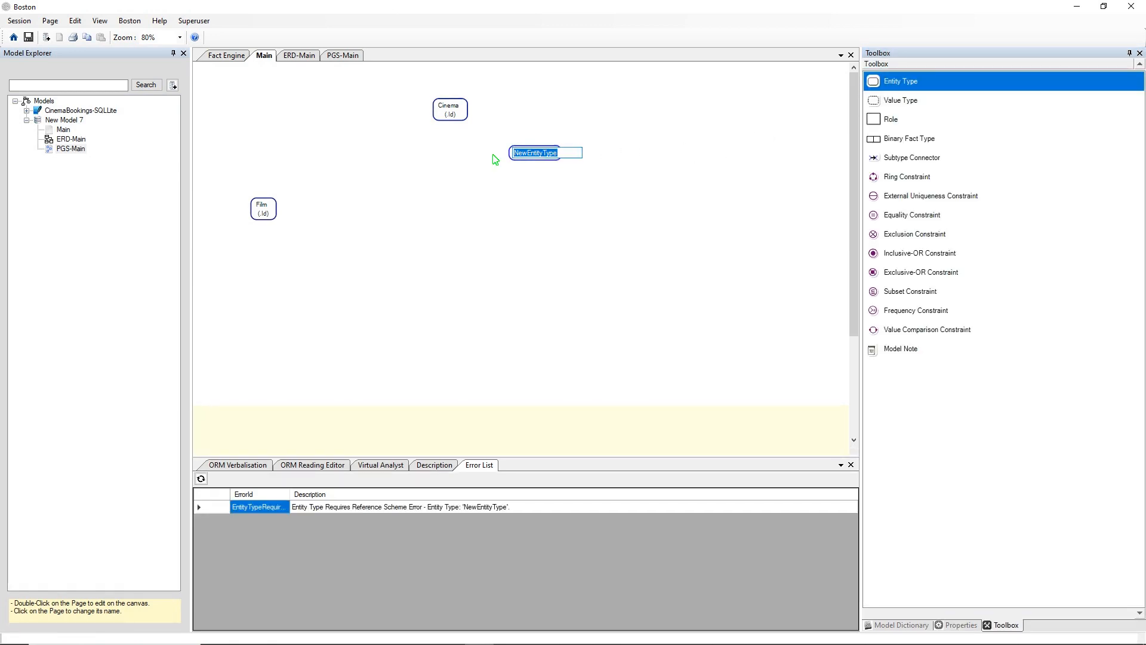
type("Row")
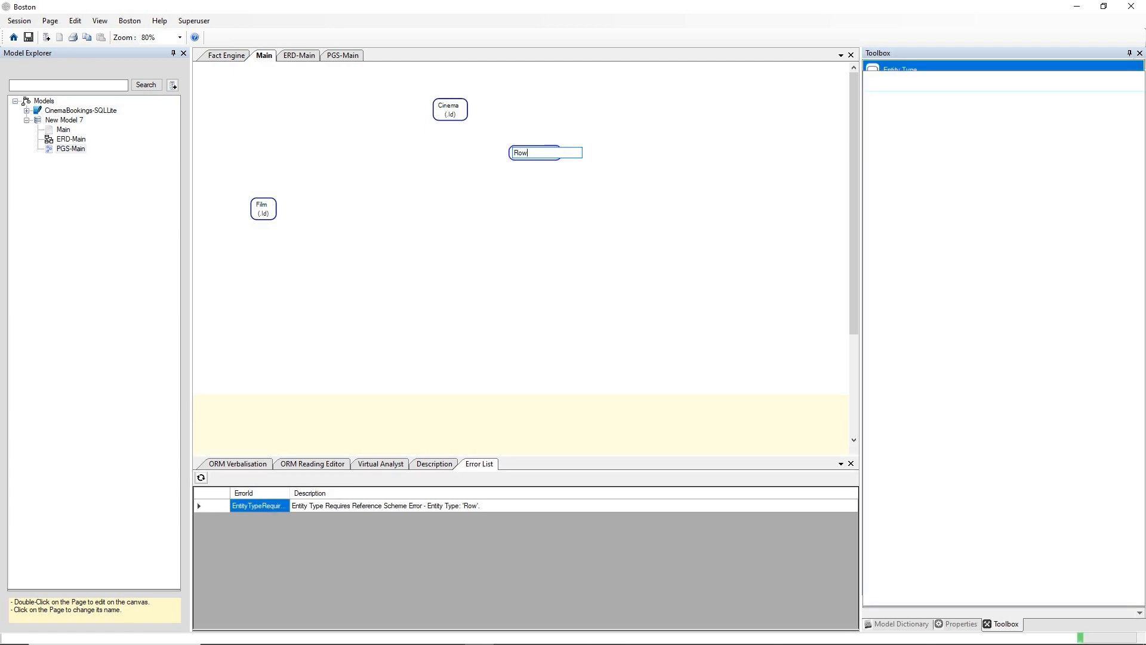
key("Return")
Add an entity type below and to the right of Row and name it Seat
left_click_drag(874, 81, 582, 216)
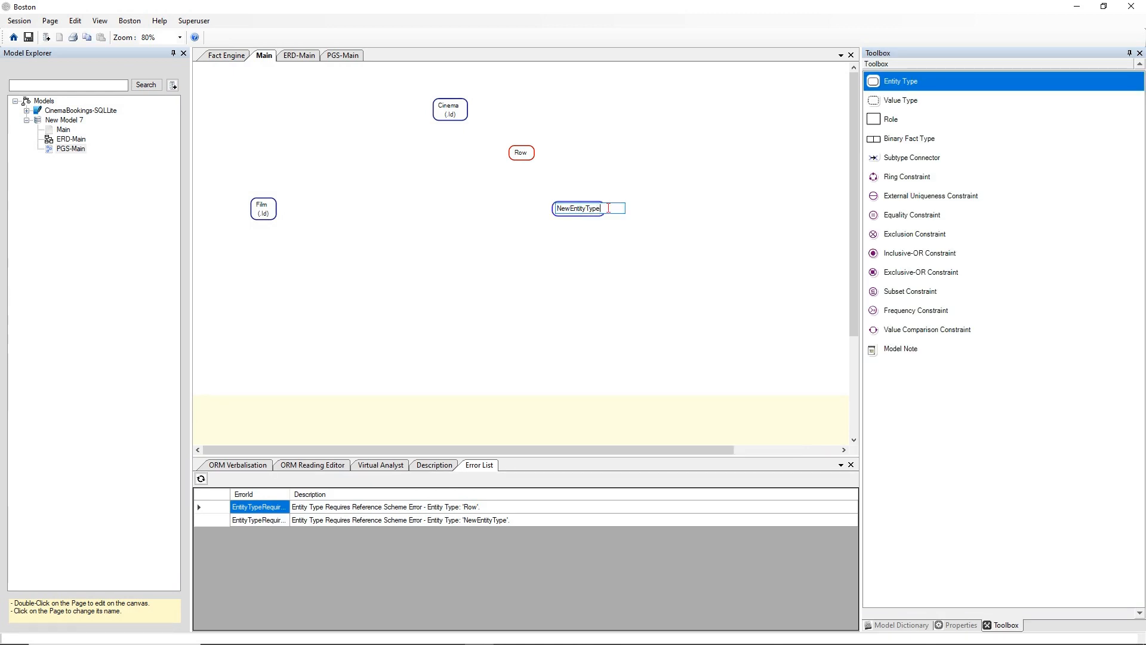
left_click_drag(608, 208, 492, 208)
type("Seat")
left_click(655, 174)
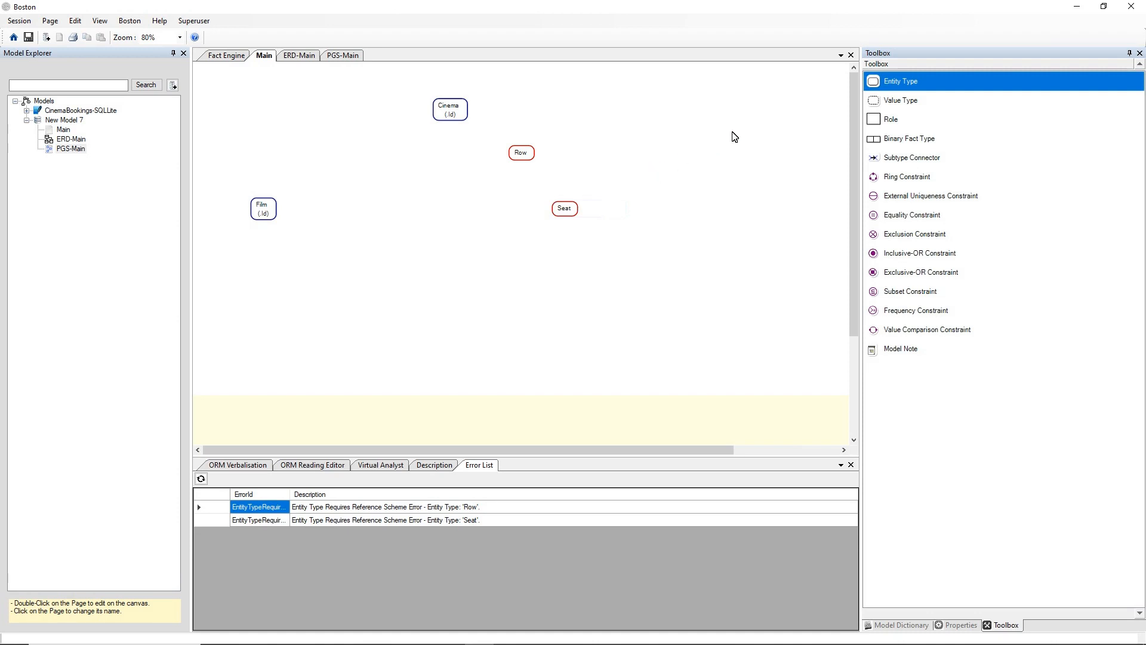
Add an entity type to the right of Seat and name it Section
left_click(876, 78)
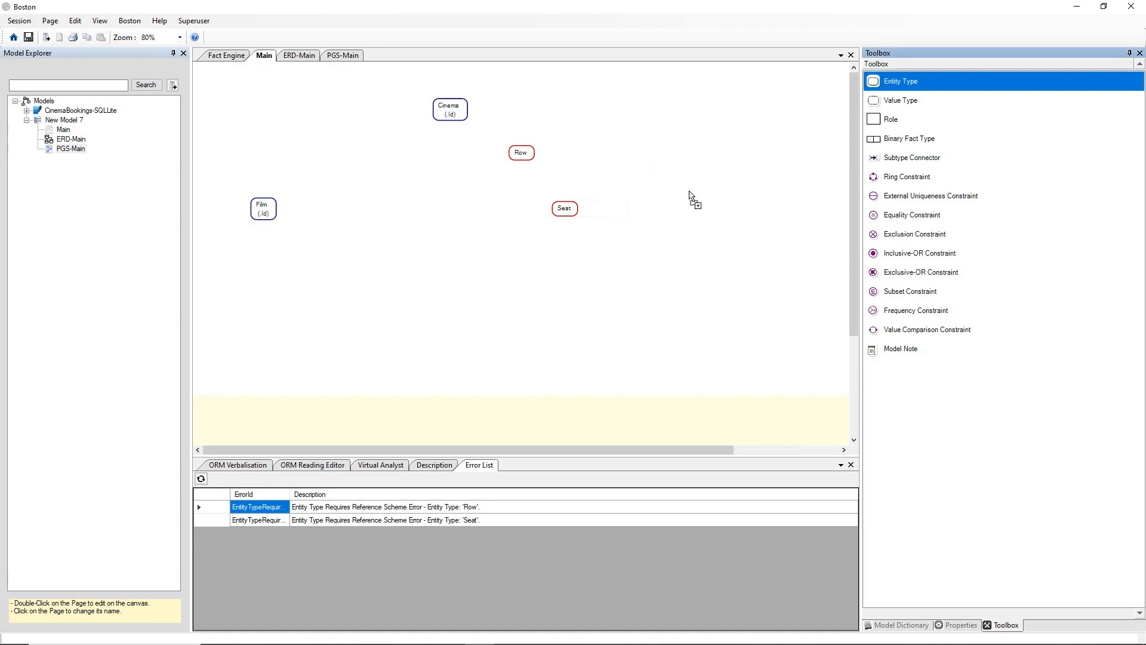
left_click(657, 212)
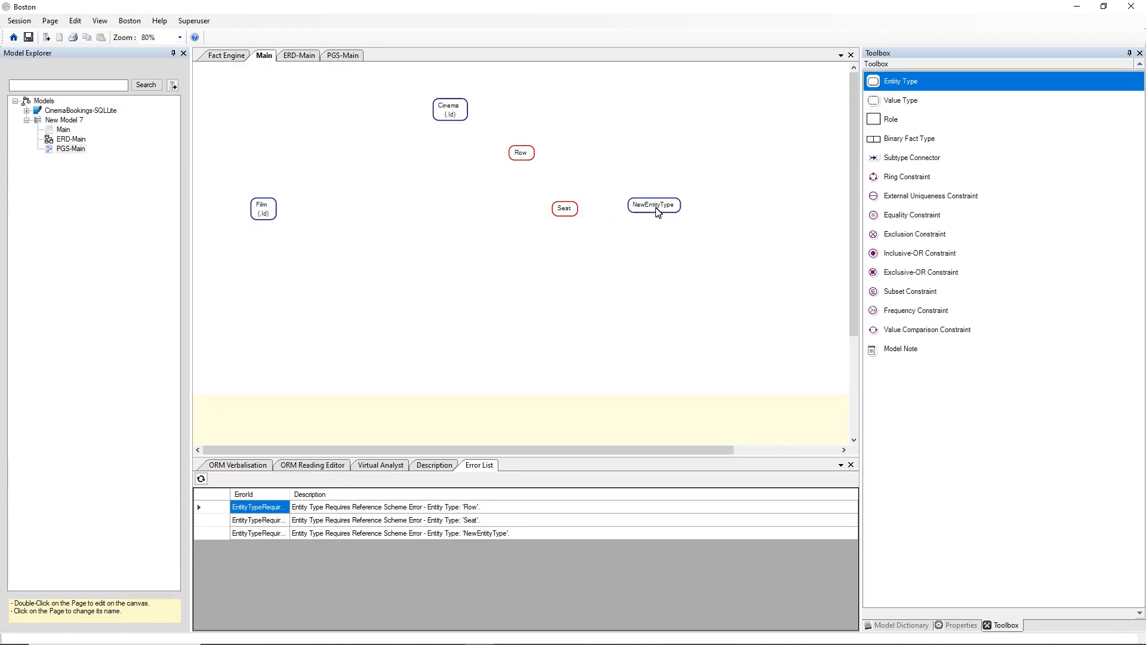
double_click(658, 207)
left_click_drag(680, 205, 592, 206)
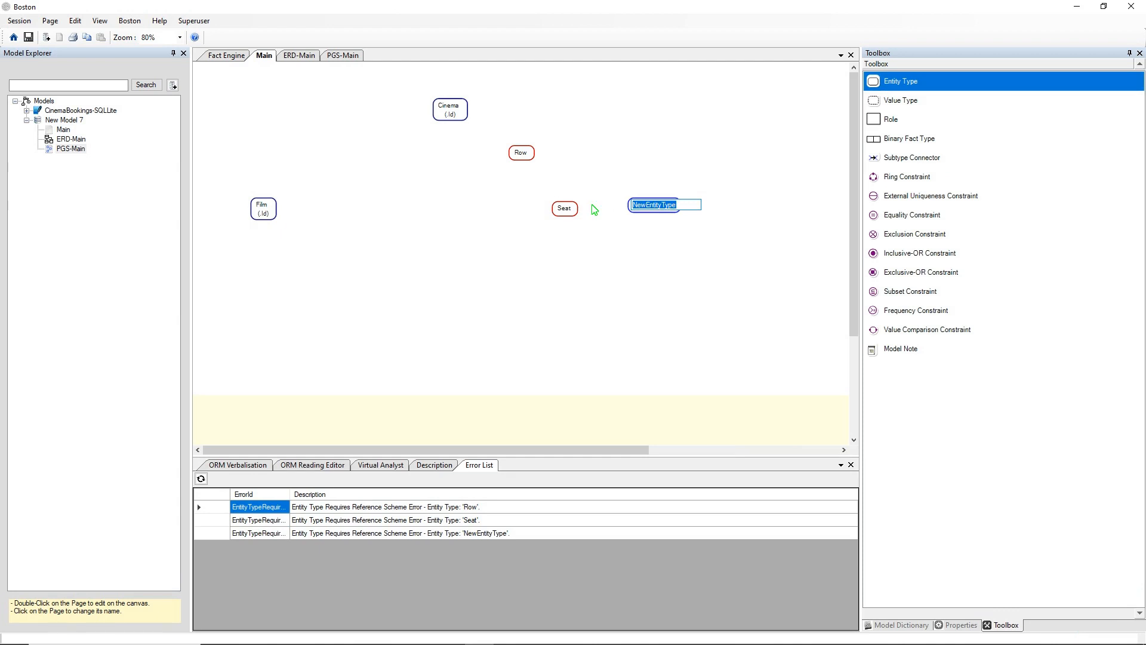
type("Section")
key("Return")
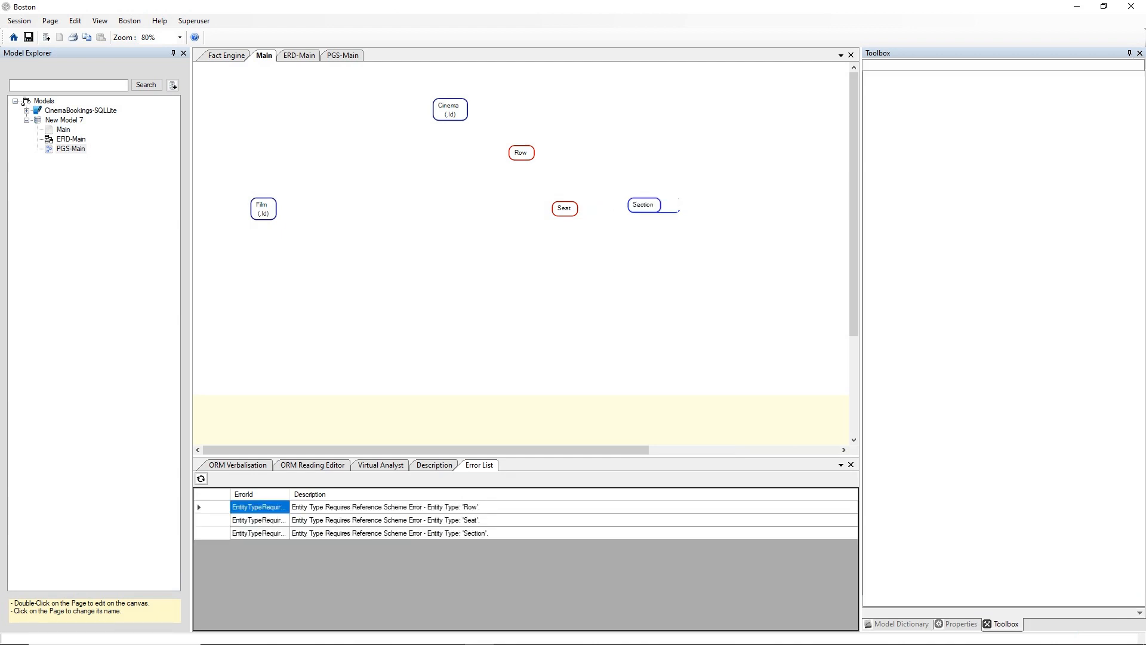
Set the Section entity type's reference mode to .Name in its properties
right_click(642, 210)
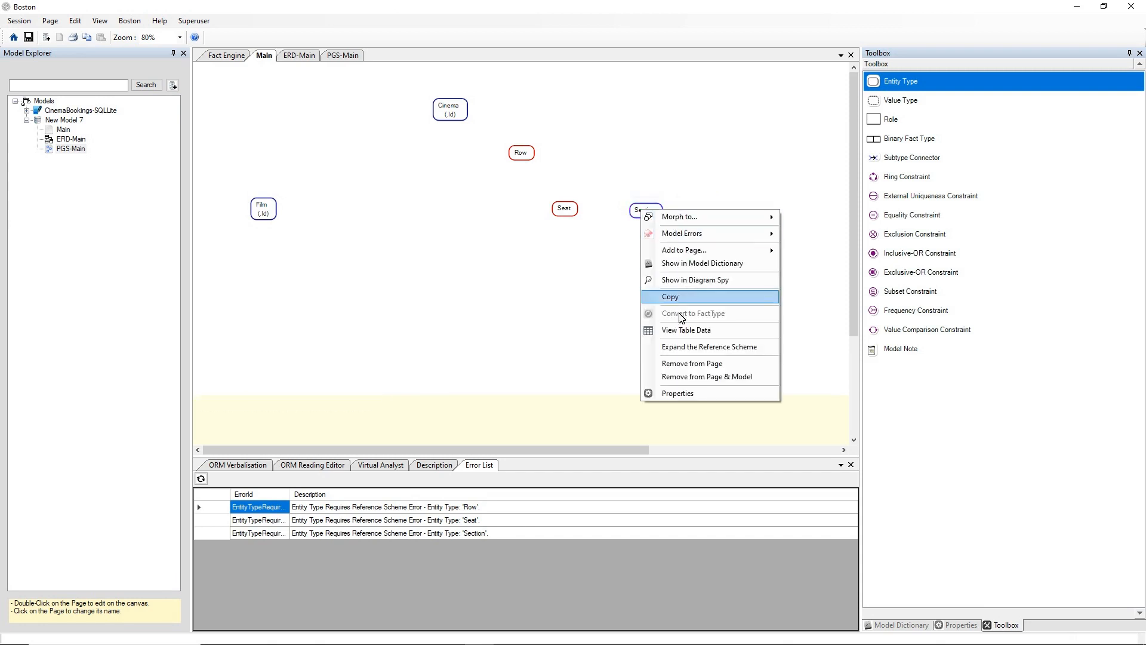
left_click(683, 393)
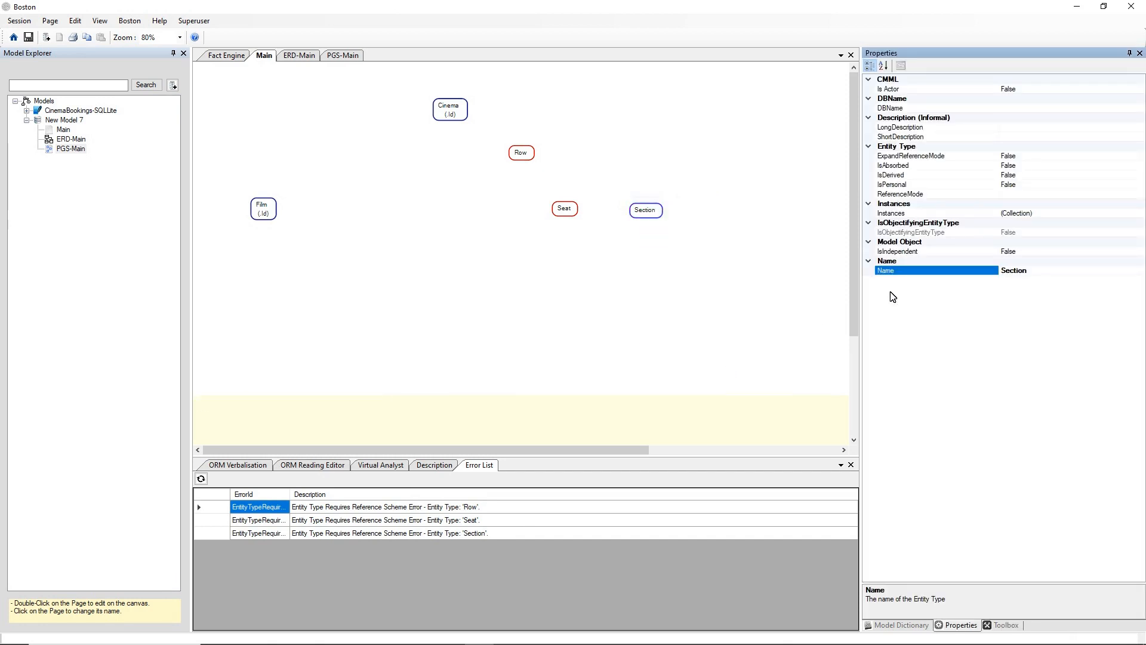
left_click(1106, 193)
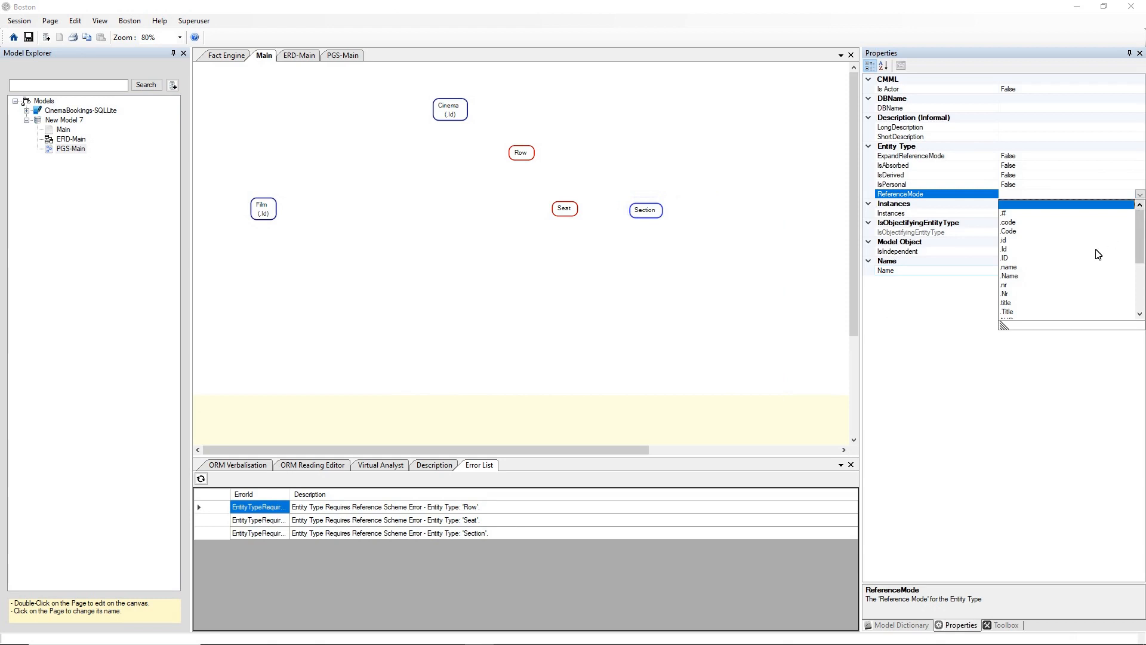
left_click(1010, 276)
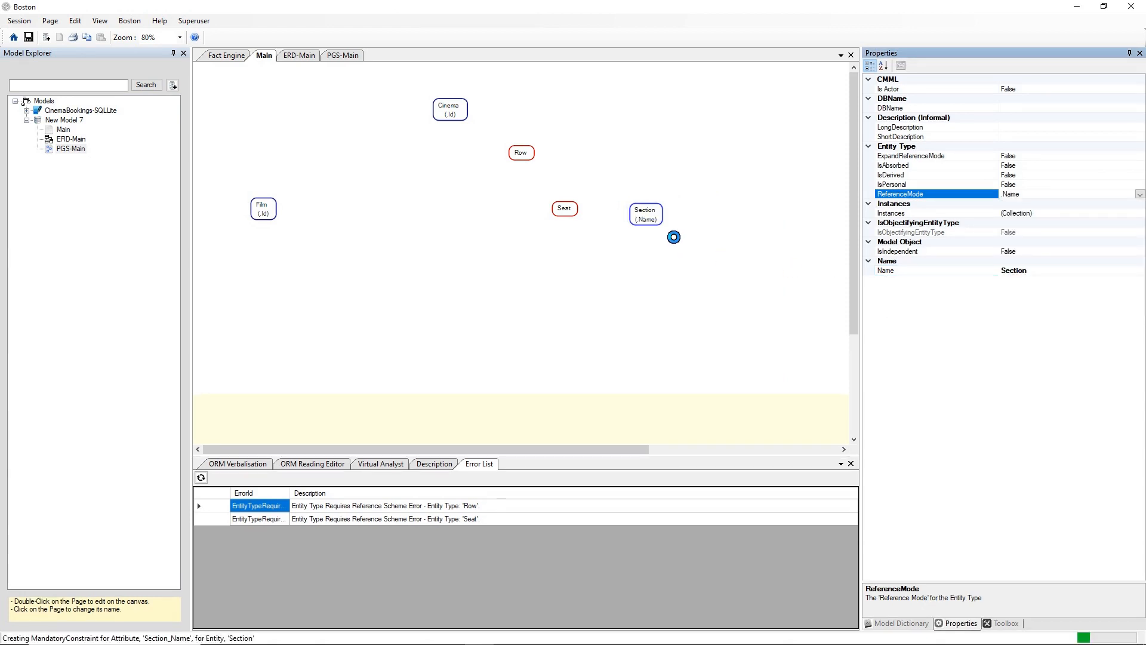
Expand Section's reference scheme and move the Section_Name value type and its fact type below Seat to separate the shapes
left_click(648, 214)
right_click(649, 214)
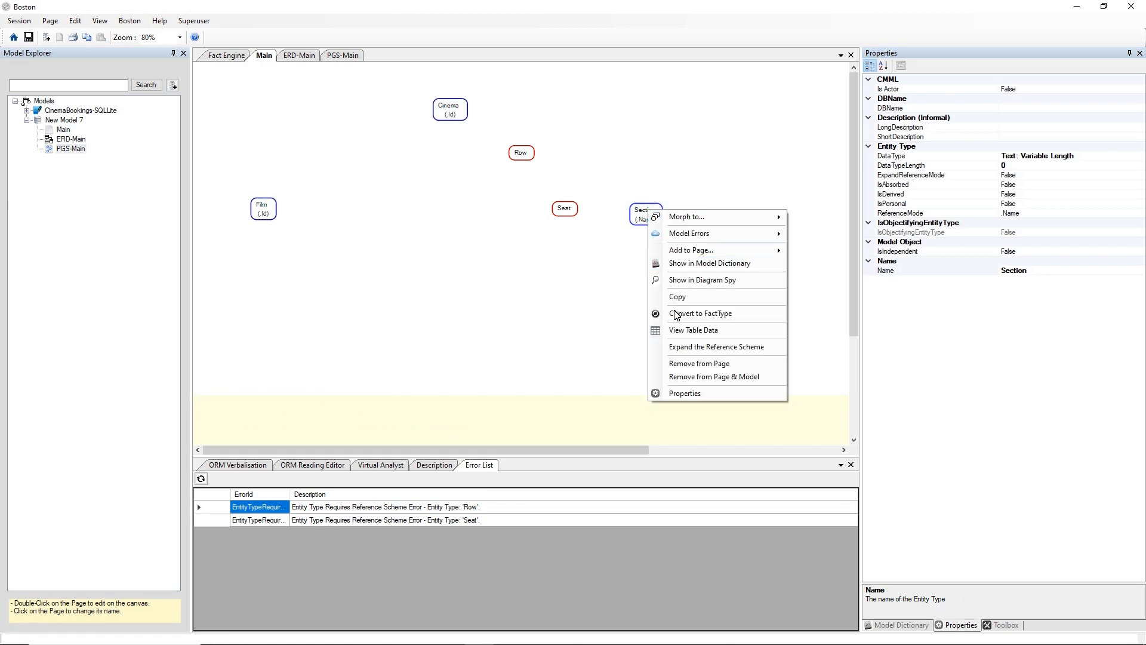
left_click(686, 347)
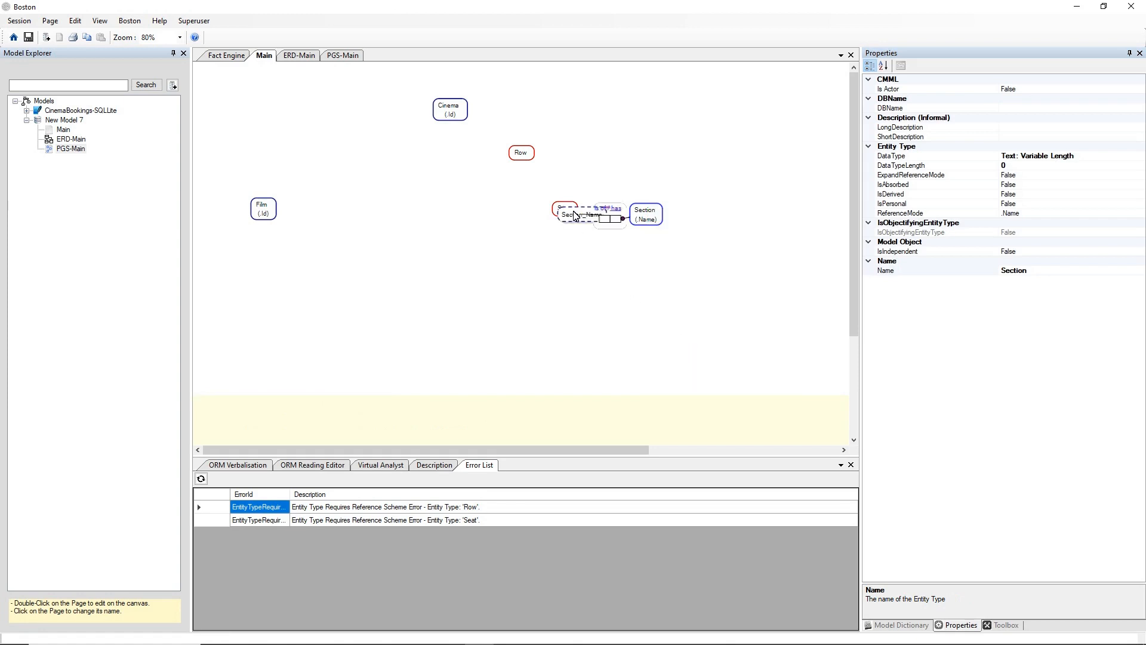
left_click_drag(573, 217, 543, 247)
left_click(617, 220)
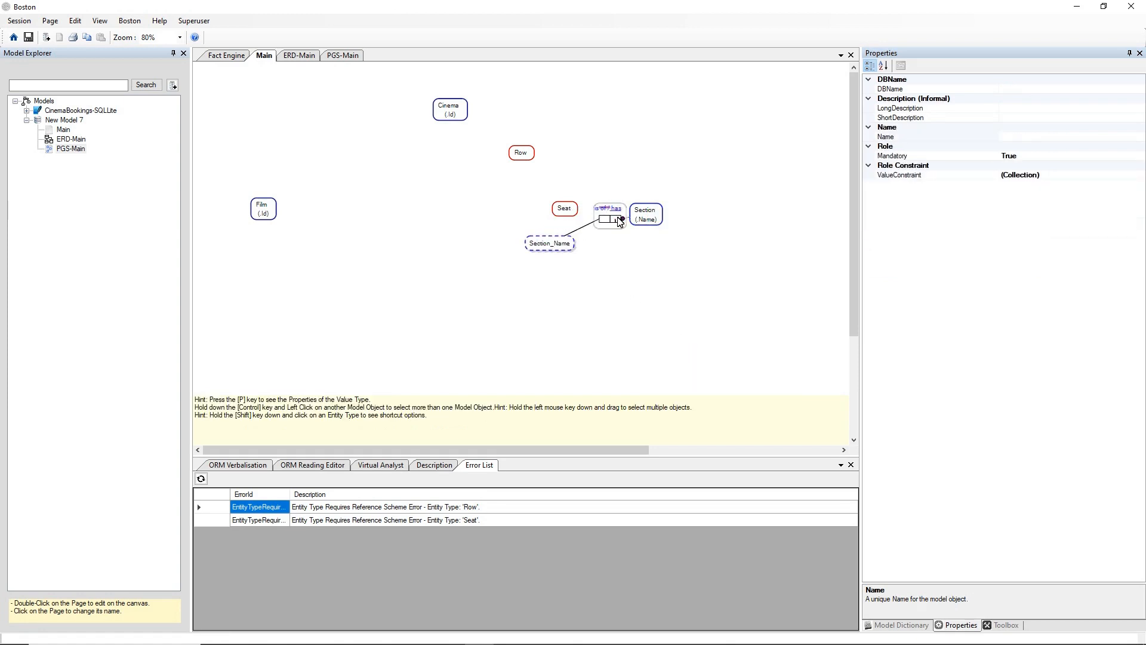
left_click_drag(623, 212, 613, 263)
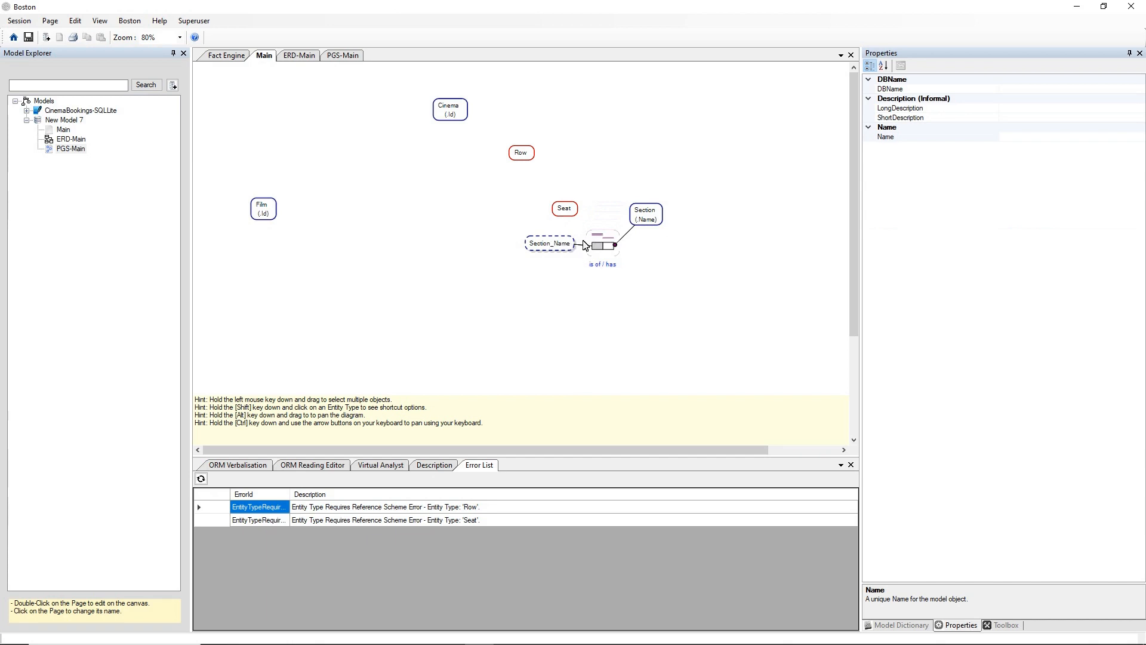
Hide the expanded reference scheme of the Section entity type again
left_click(655, 216)
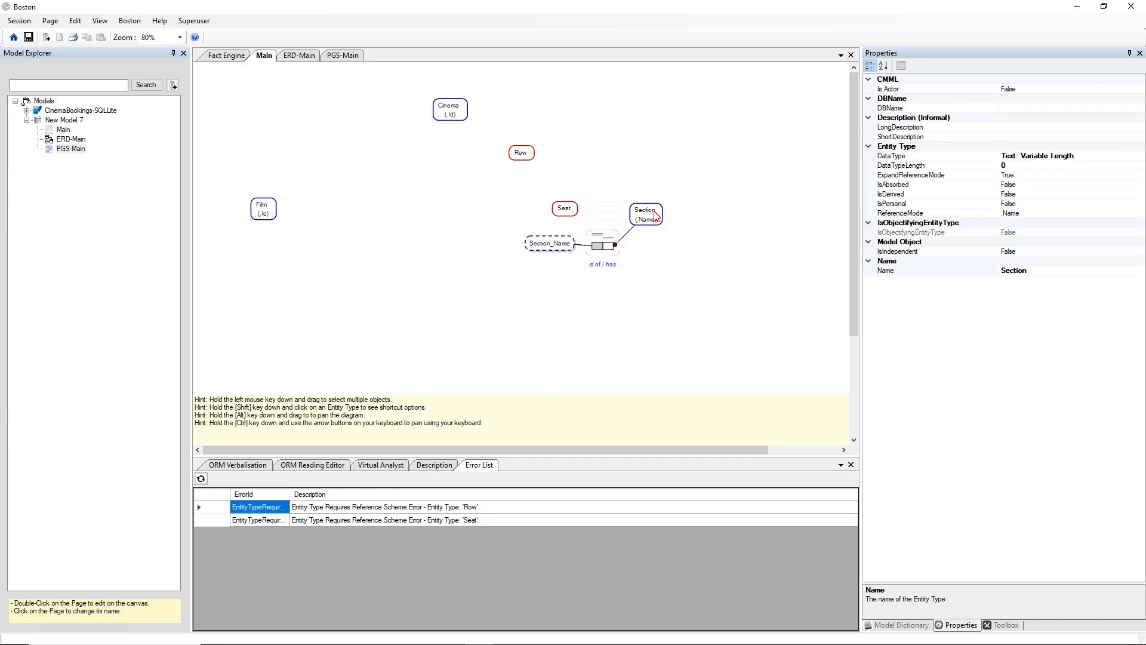
right_click(655, 216)
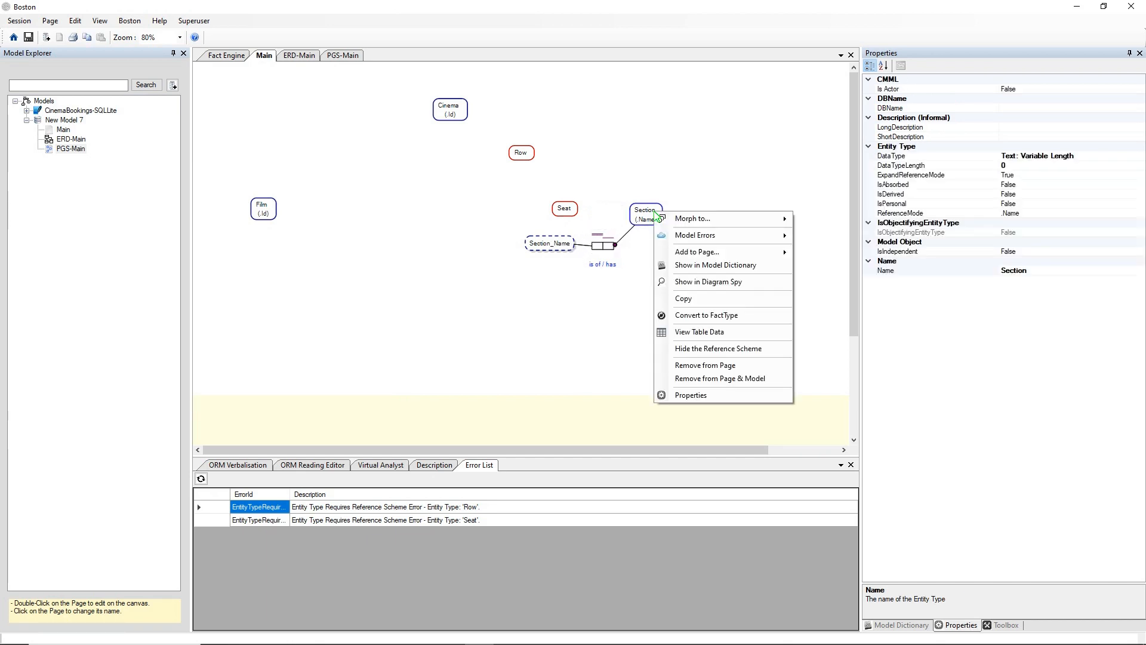
left_click(692, 349)
left_click(692, 166)
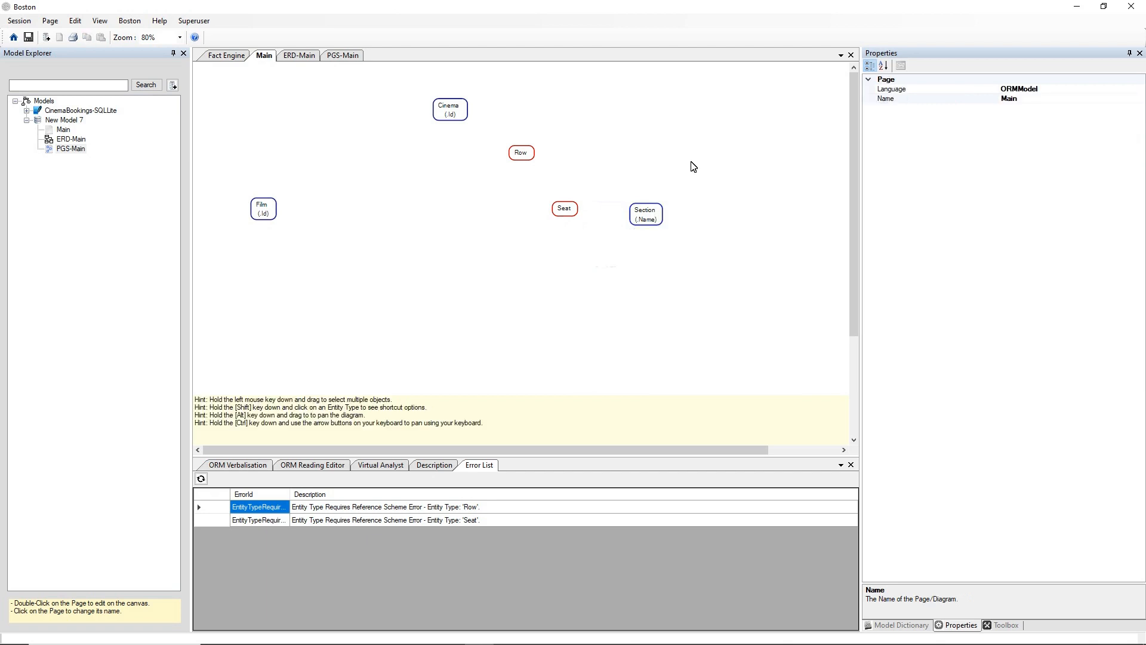
Place the Section entity from the Model Dictionary on the ERD-Main page, with Film and Section spaced apart near the page's upper edge
left_click(304, 57)
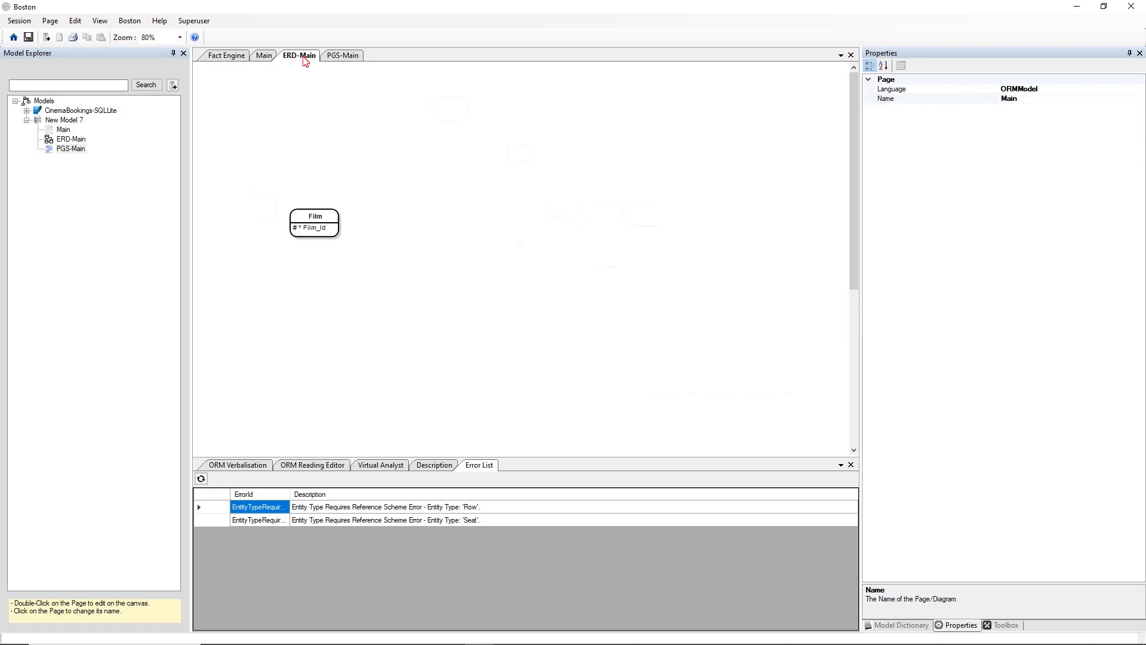
right_click(423, 87)
mouse_move(452, 94)
left_click(593, 97)
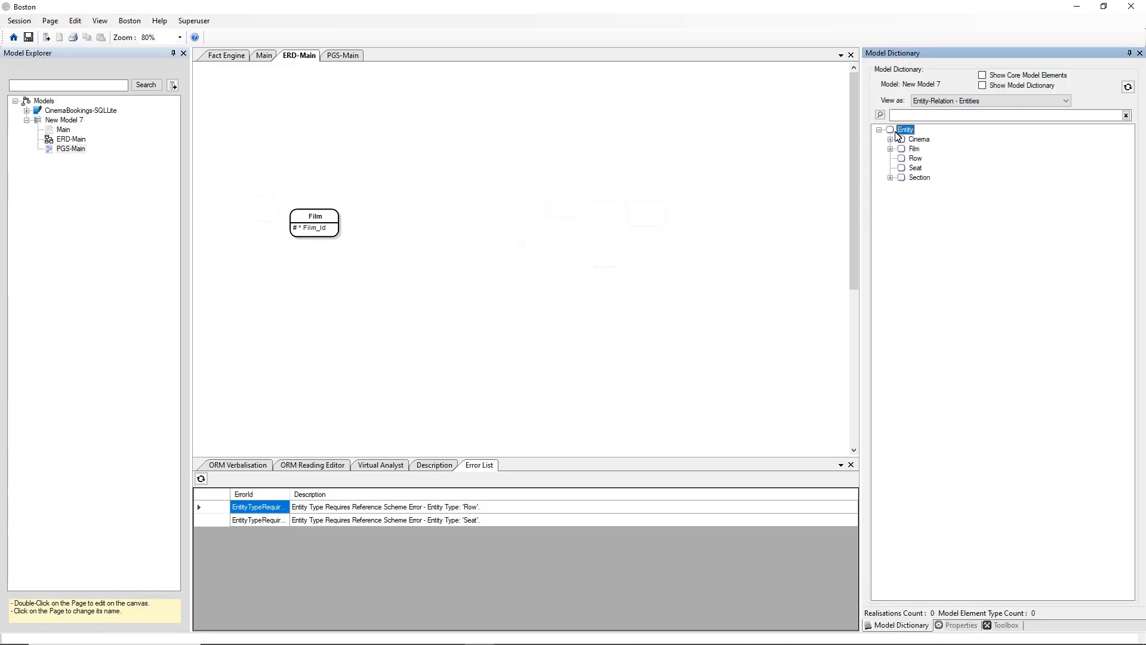
left_click(928, 177)
left_click_drag(720, 219, 662, 222)
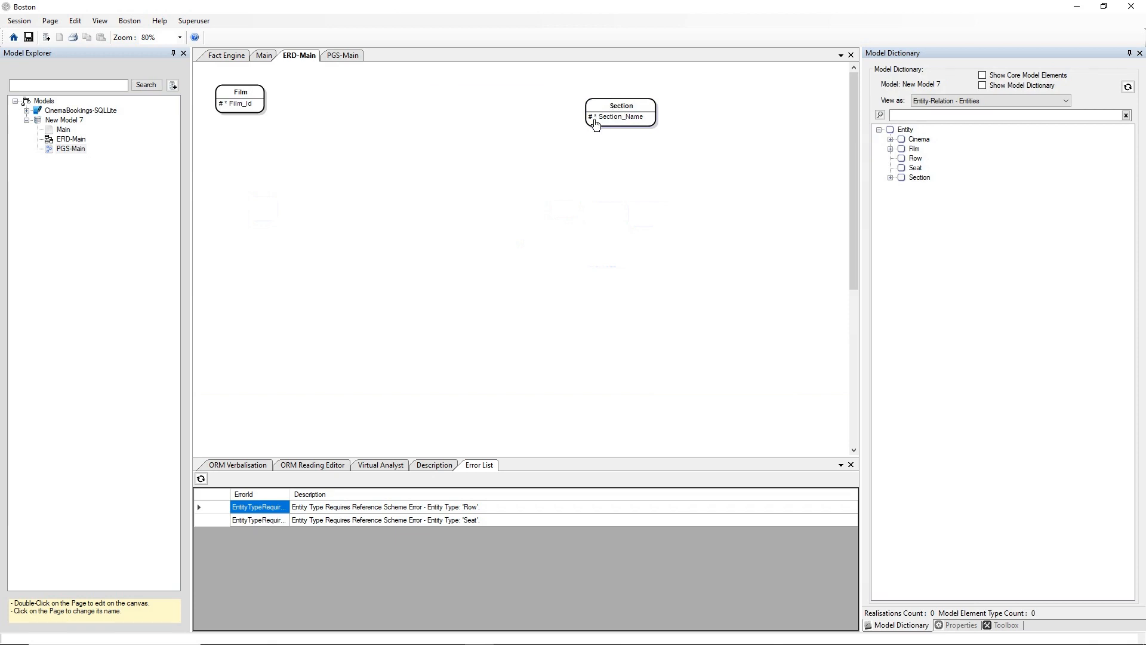
Display the Section entity's index, relation and data type information on the ERD-Main page, and hide it again
right_click(639, 109)
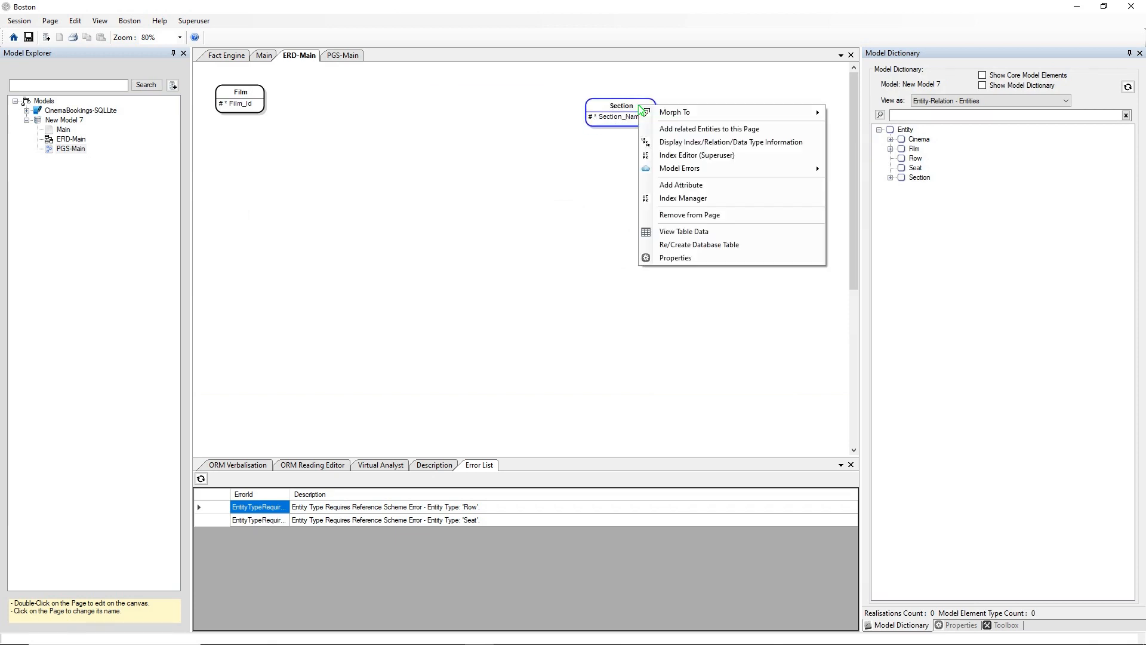
left_click(673, 145)
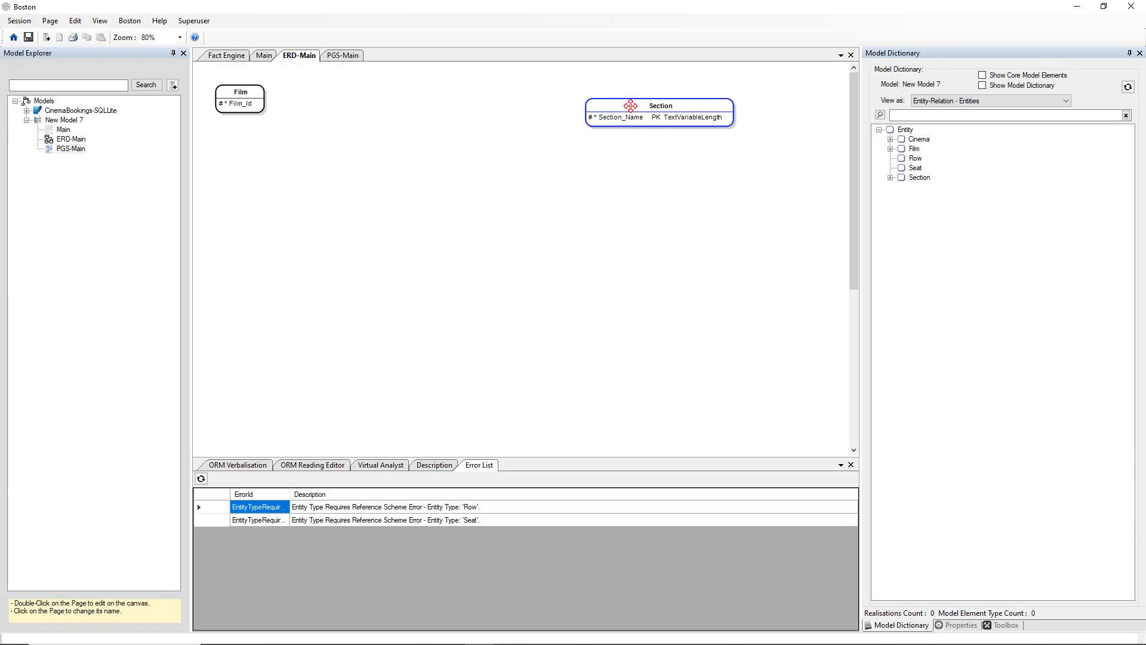
right_click(631, 105)
left_click(649, 145)
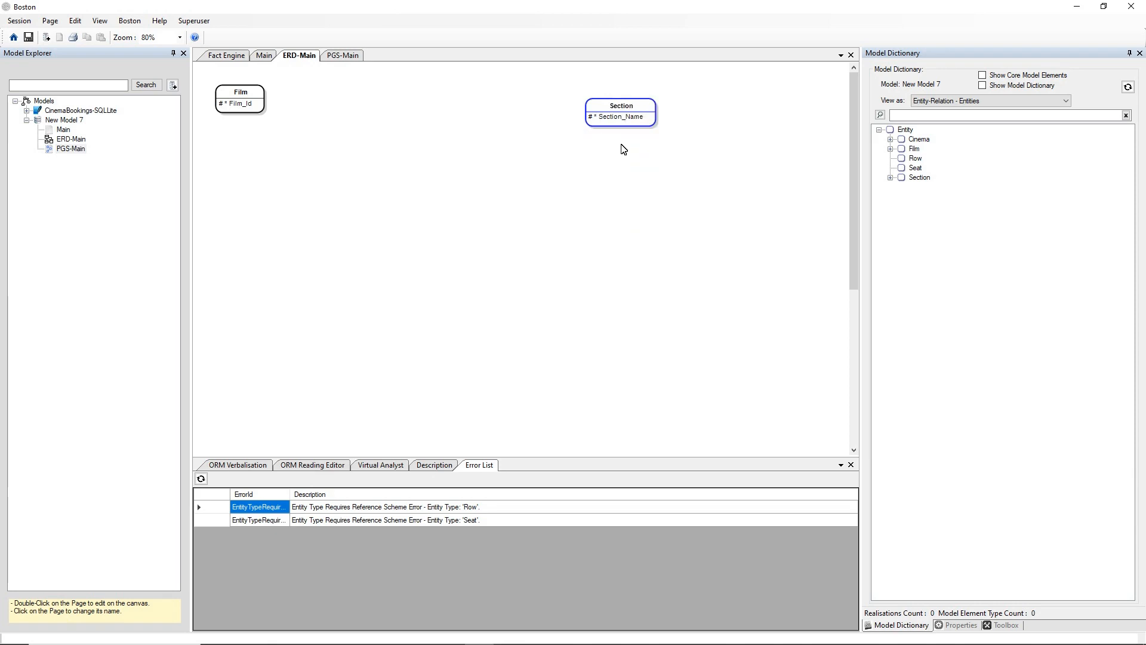
Copy the database connection string from the CinemaBookings-SQLLite model's configuration and close the configuration without changes
left_click(623, 149)
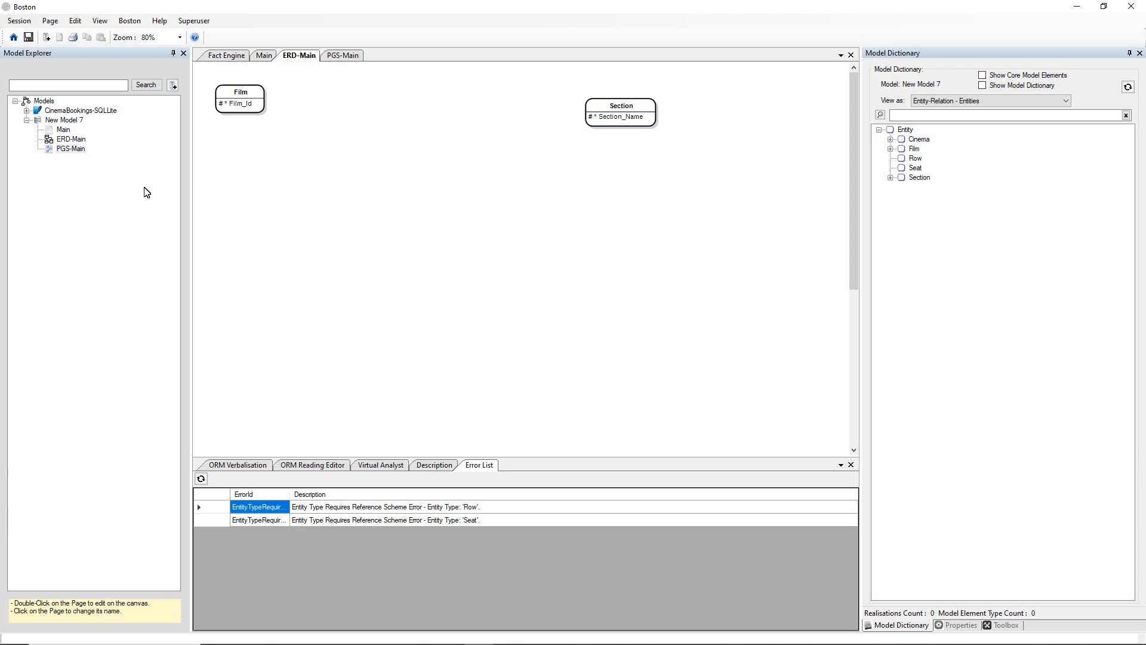
right_click(83, 111)
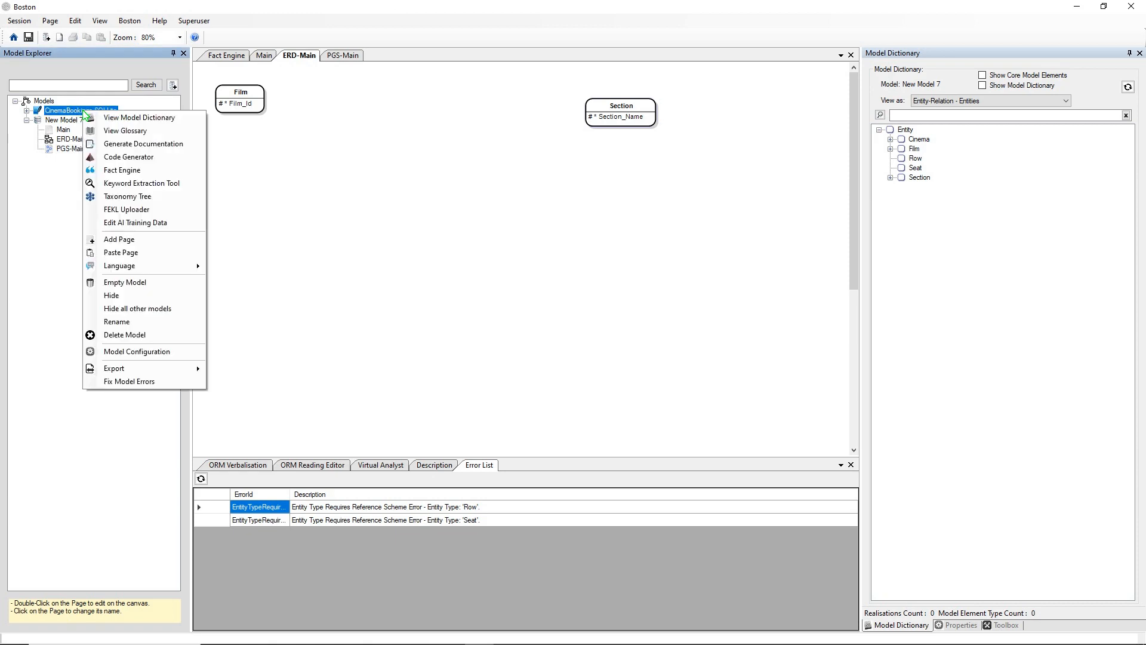
left_click(152, 351)
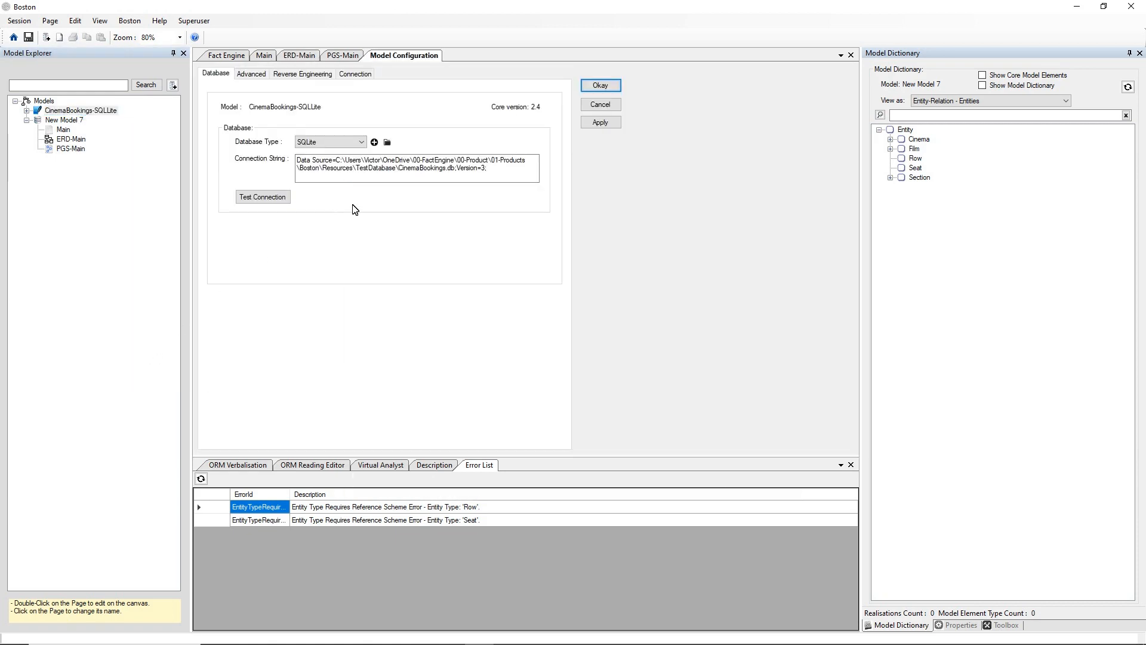
left_click(506, 173)
left_click_drag(505, 174, 297, 161)
key("ctrl+c")
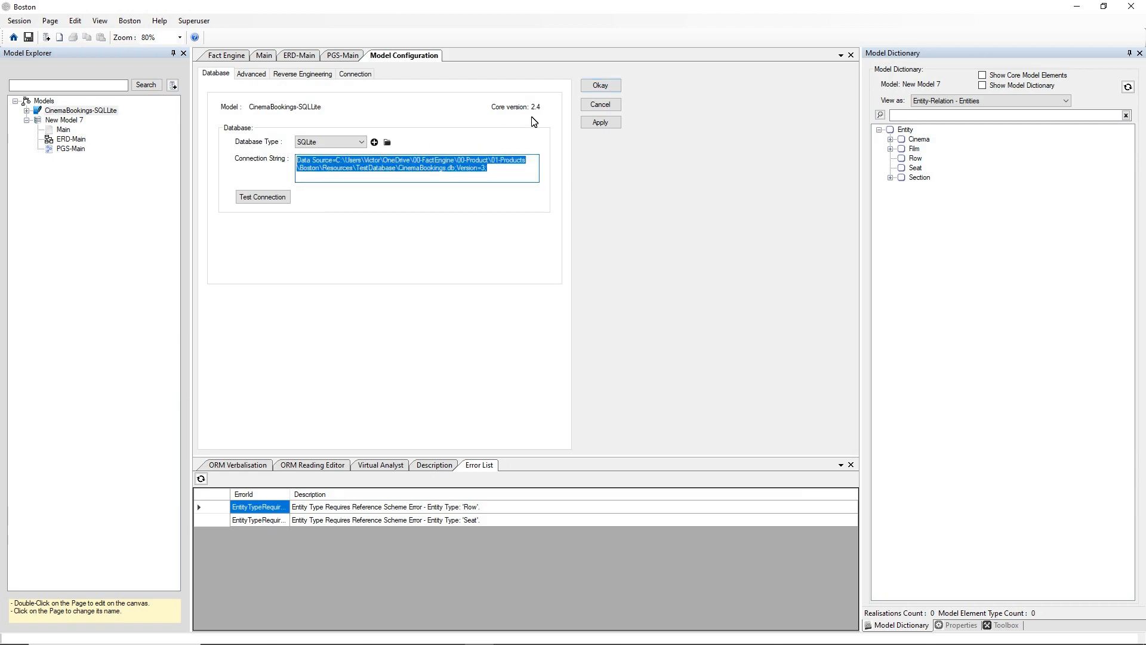
left_click(590, 105)
Rename the model New Model 7 as CinemaBookings-2
left_click(67, 121)
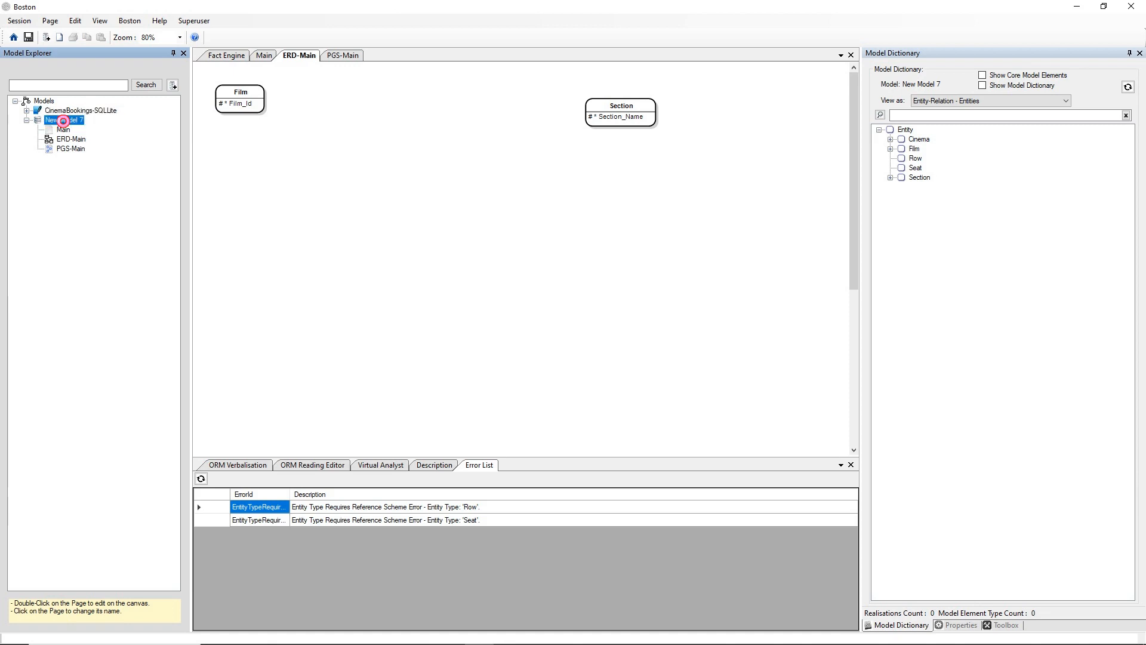
left_click(69, 121)
type("CinemaBookings-2")
key("Return")
Set the CinemaBookings-2 model's database type to SQLite and paste the copied connection string into its configuration
right_click(70, 124)
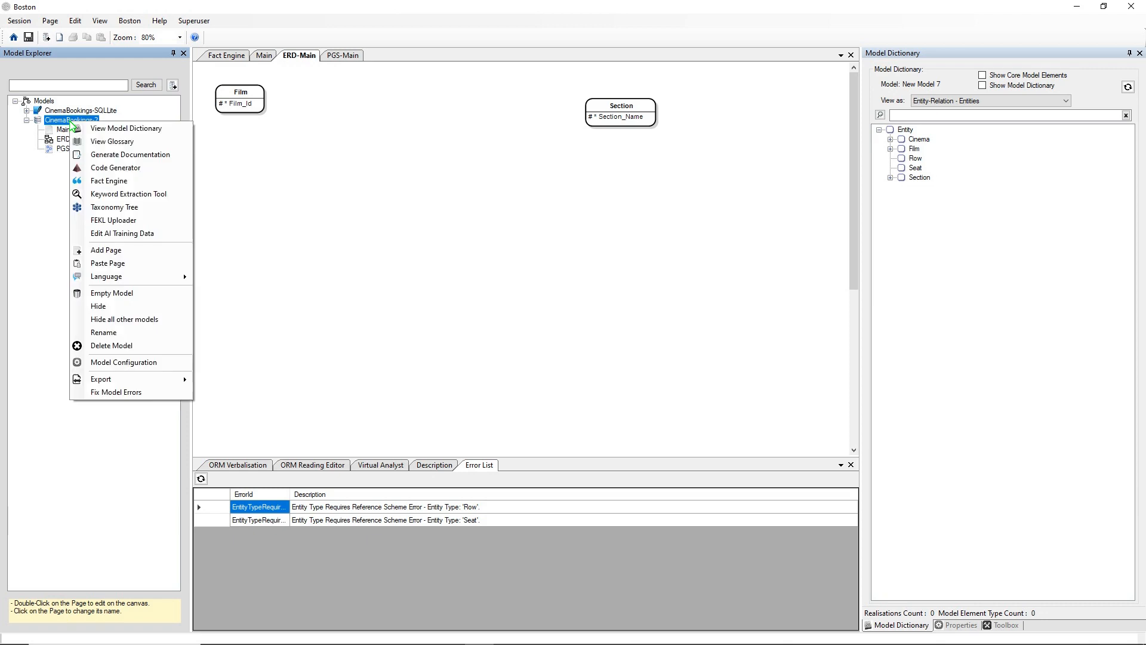
left_click(133, 362)
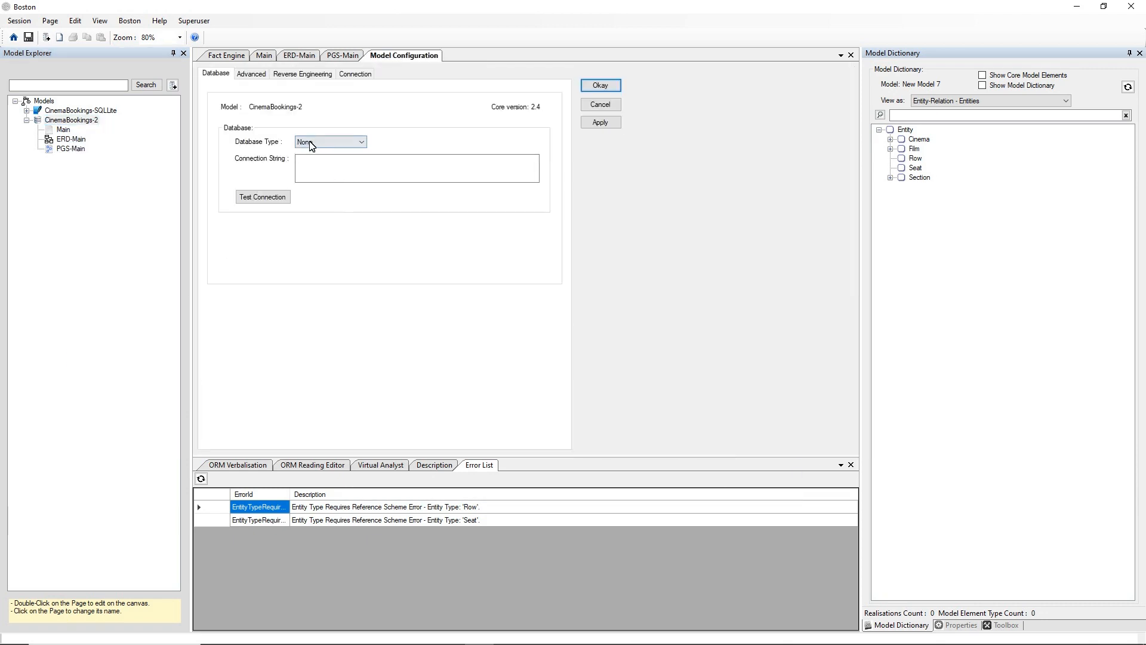
left_click(311, 146)
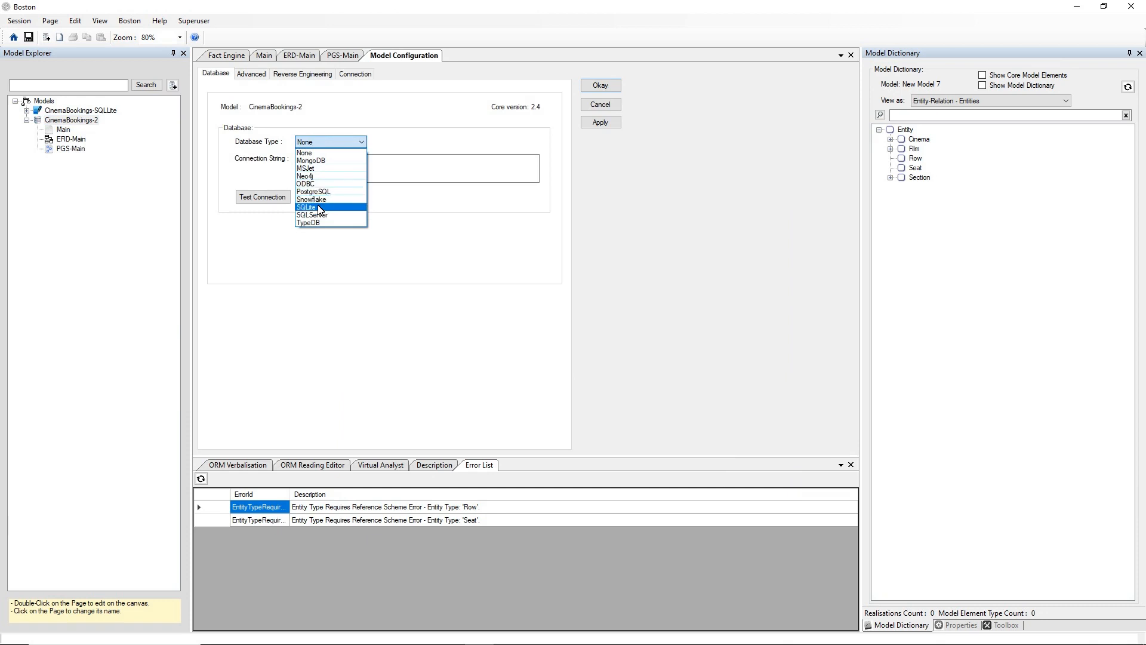
left_click(320, 208)
left_click(349, 163)
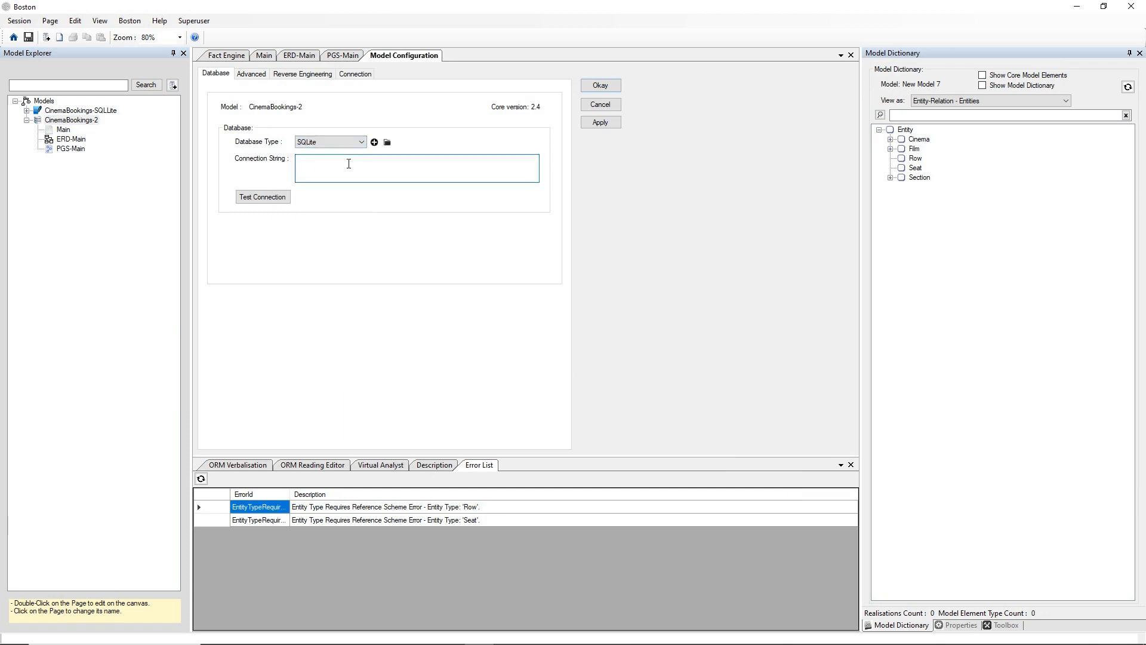
key("ctrl+v")
Test the CinemaBookings-2 database connection and save the model configuration
left_click(261, 197)
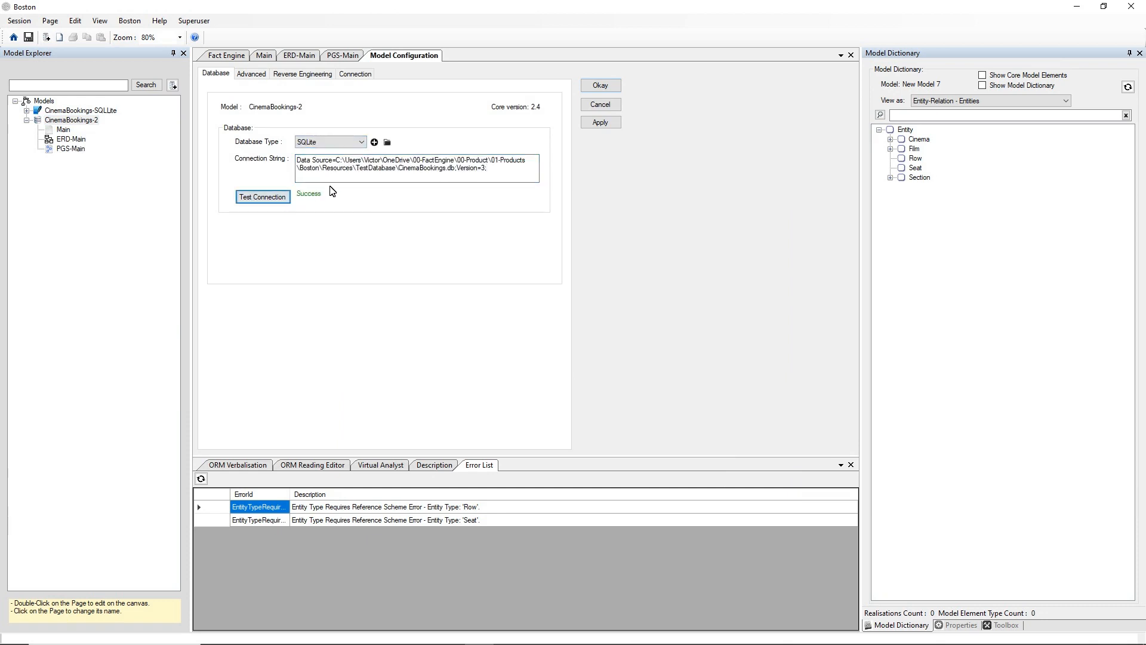
left_click(600, 122)
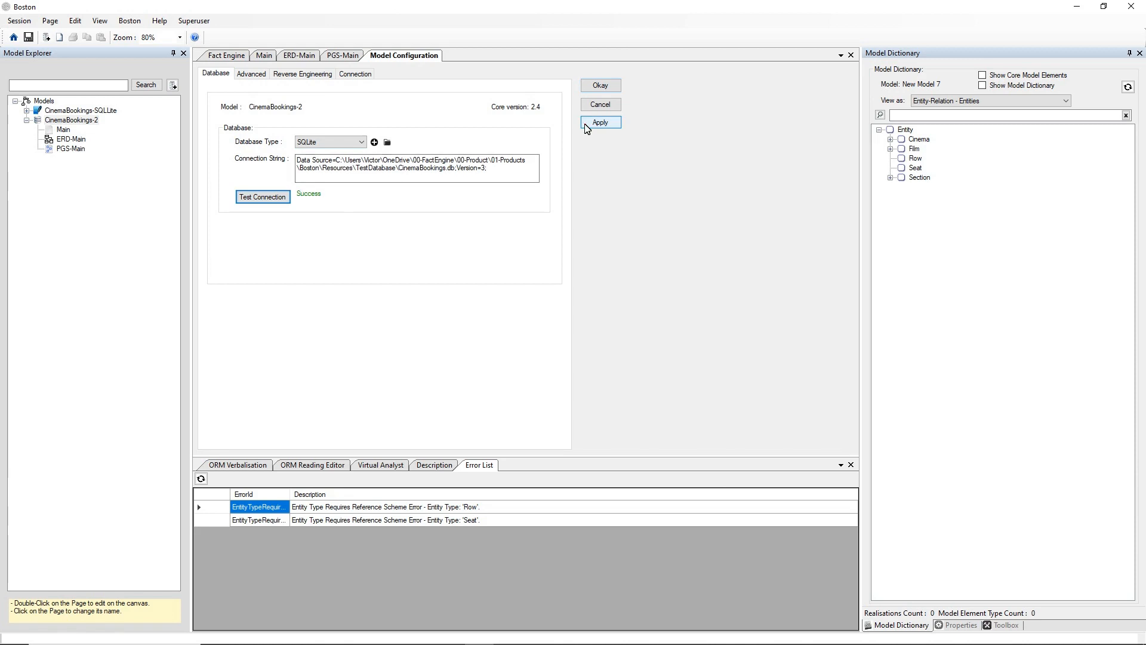
left_click(600, 87)
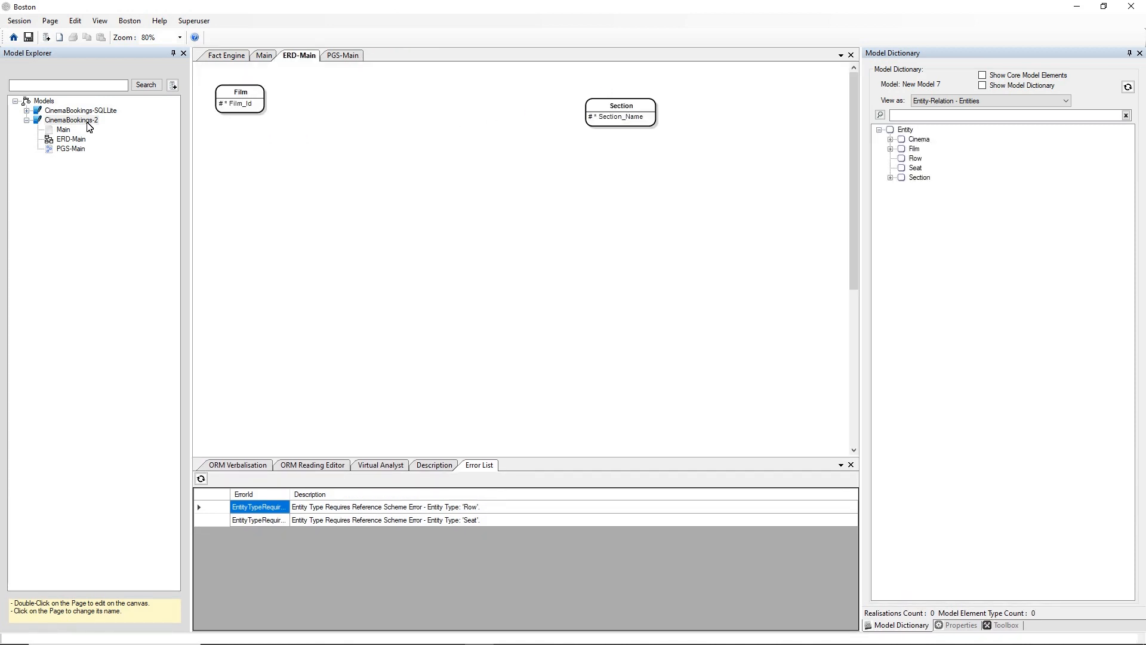
Replace the Fact Engine query with "WHICH Section" and run it
left_click(230, 56)
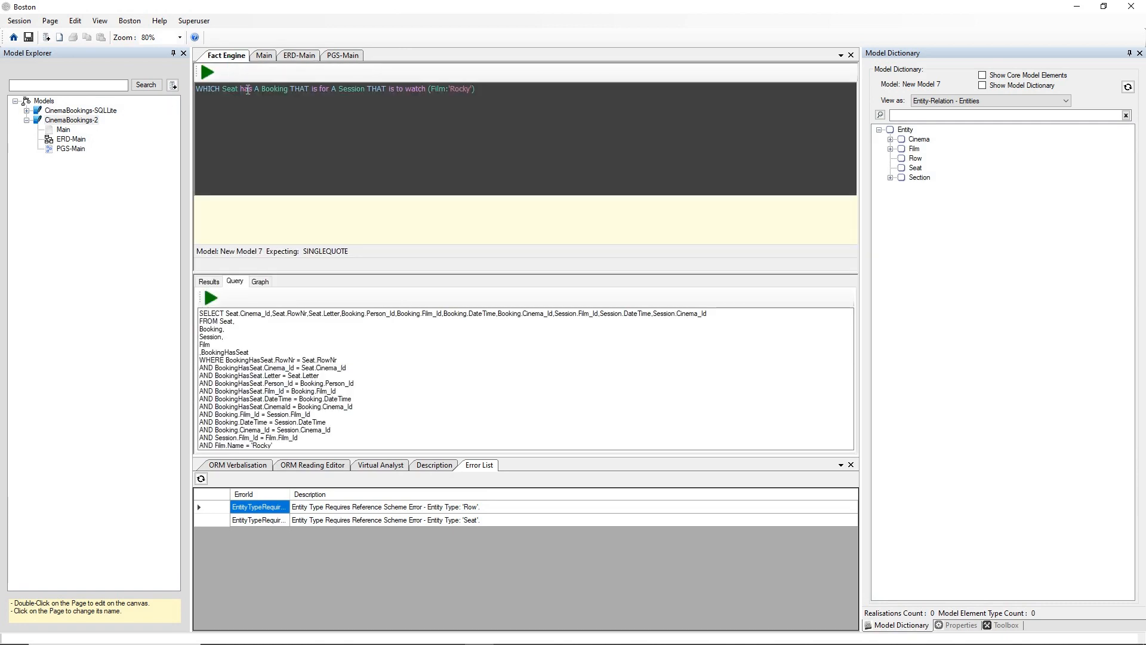
key("ctrl+a")
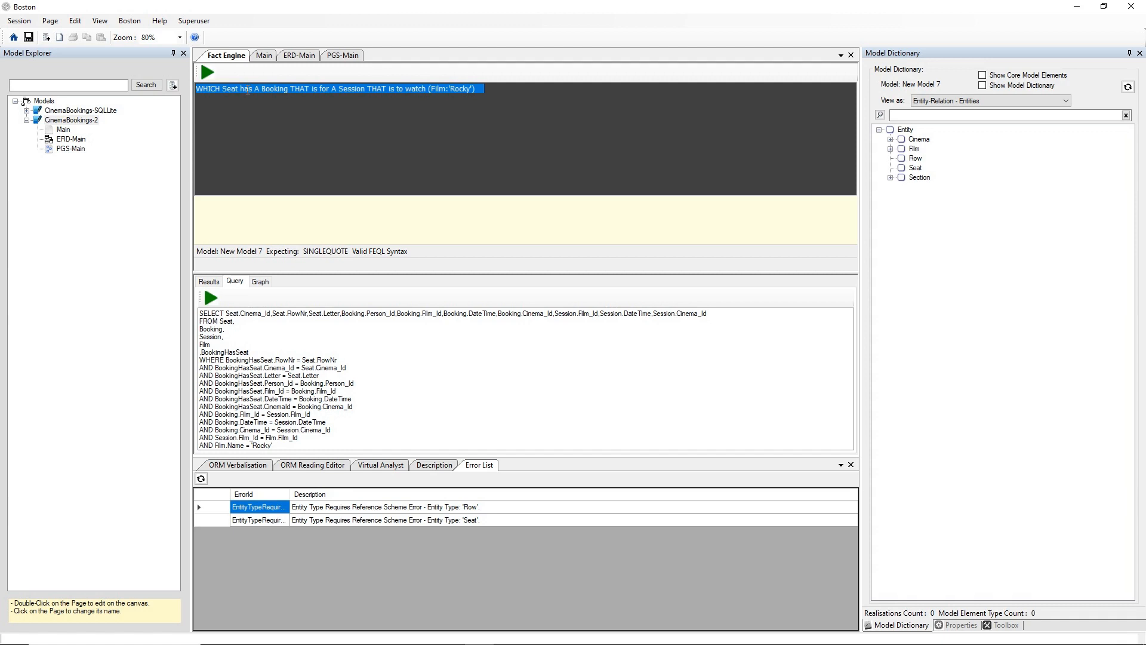
type("WHIC")
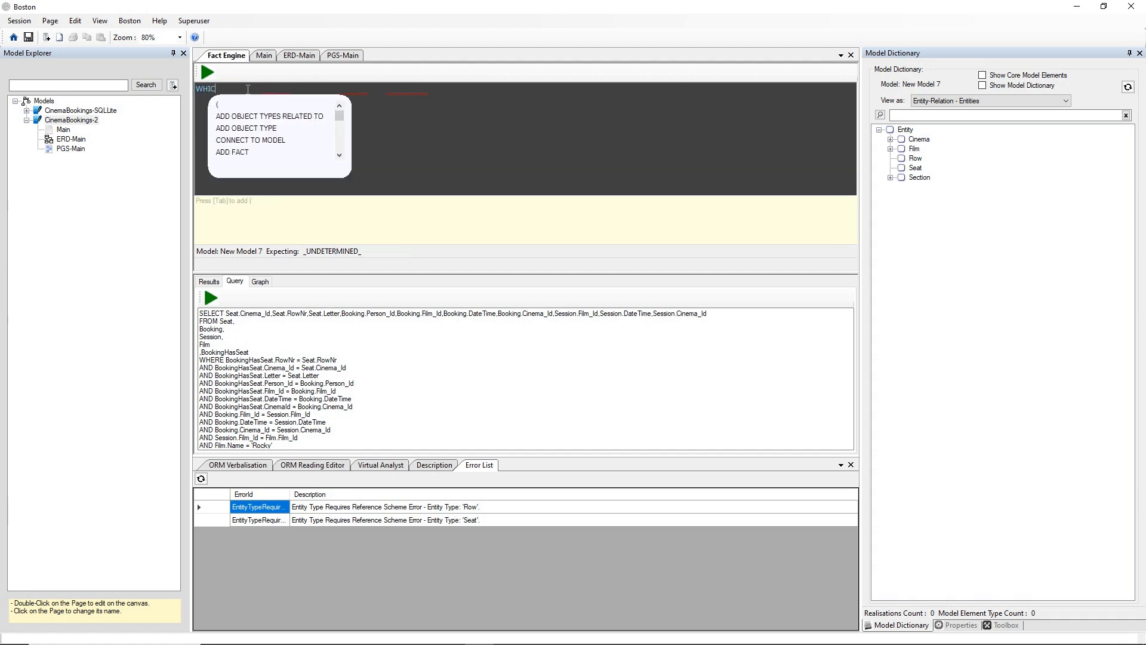
type("H Section")
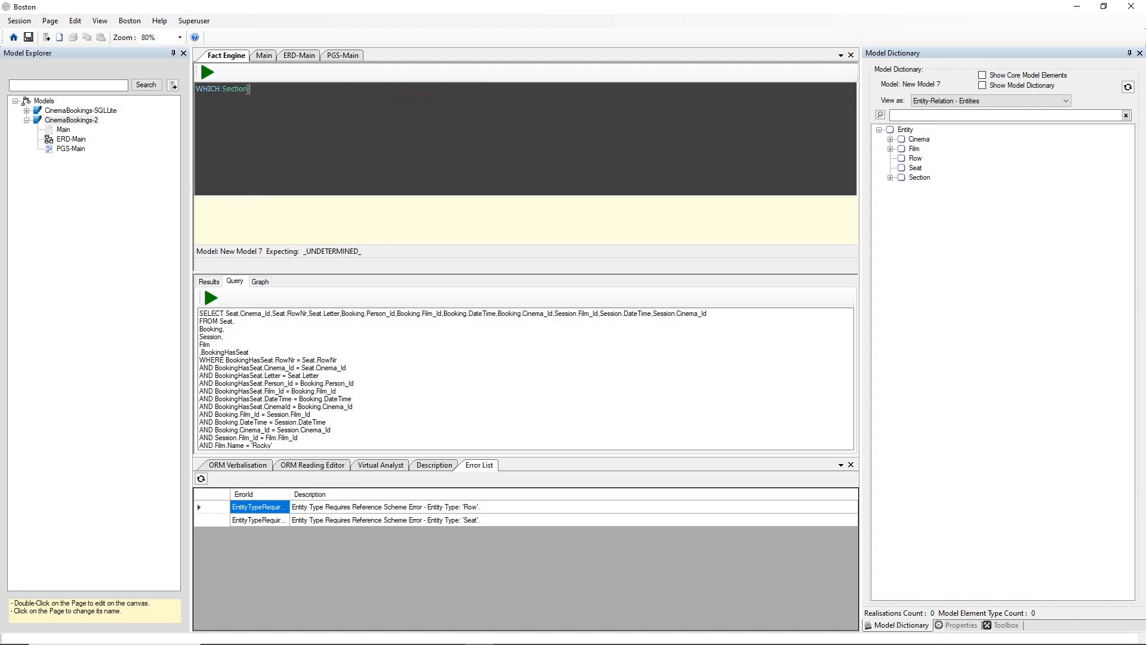
key("F5")
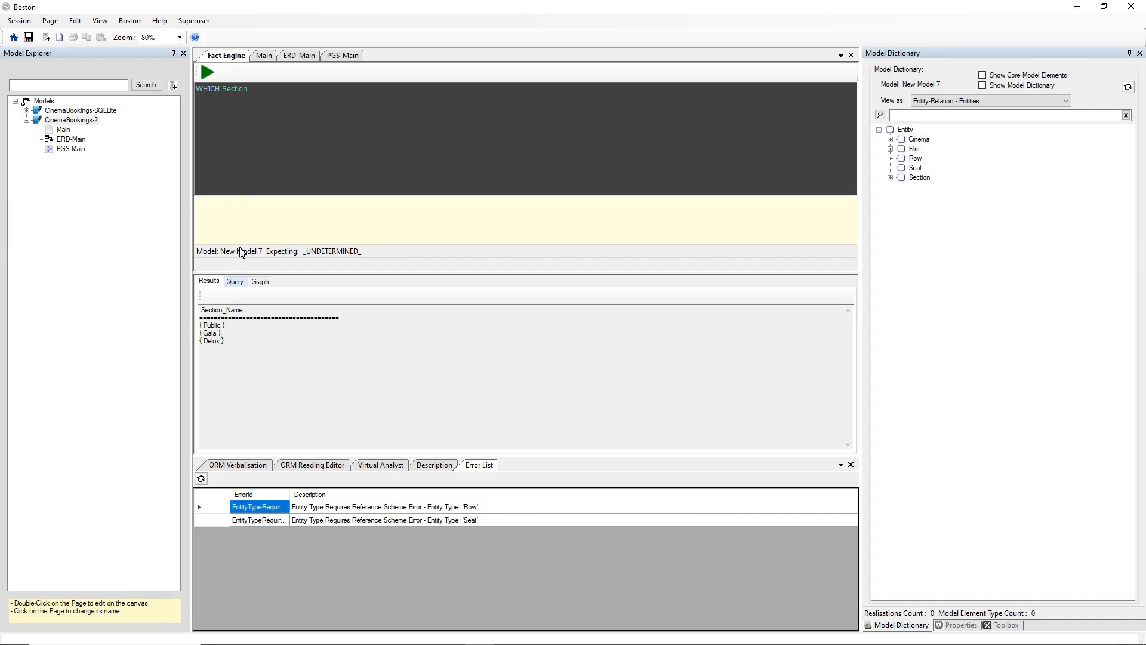
Place the Section node type from the Model Dictionary on the PGS-Main page, spaced well apart from the Film node
left_click(266, 56)
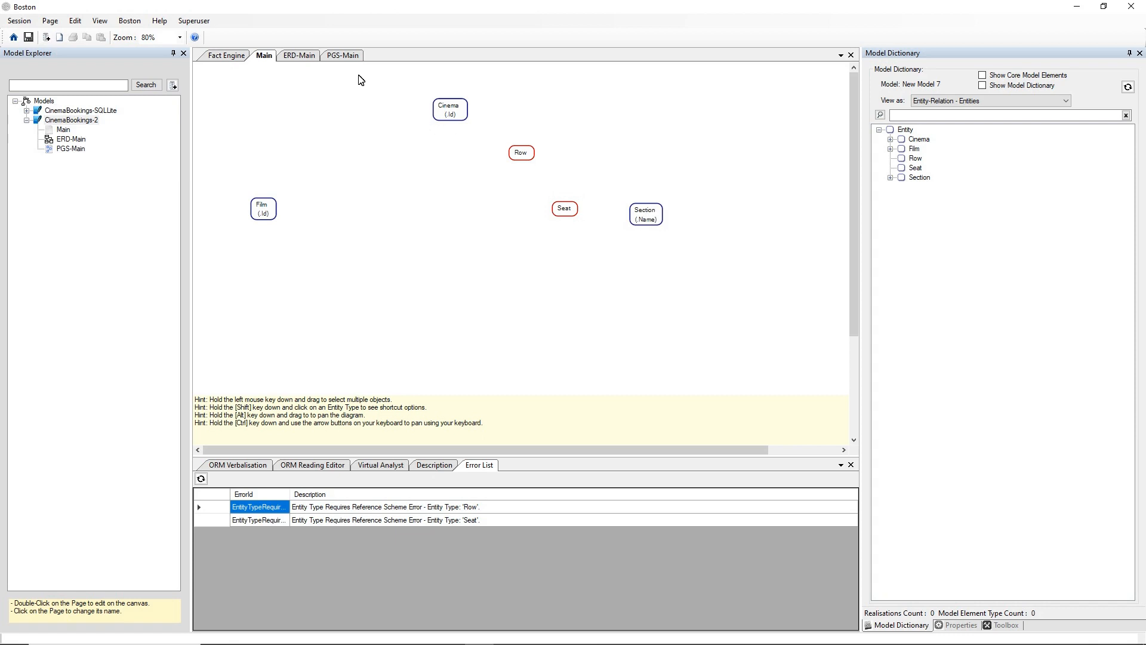
left_click(312, 56)
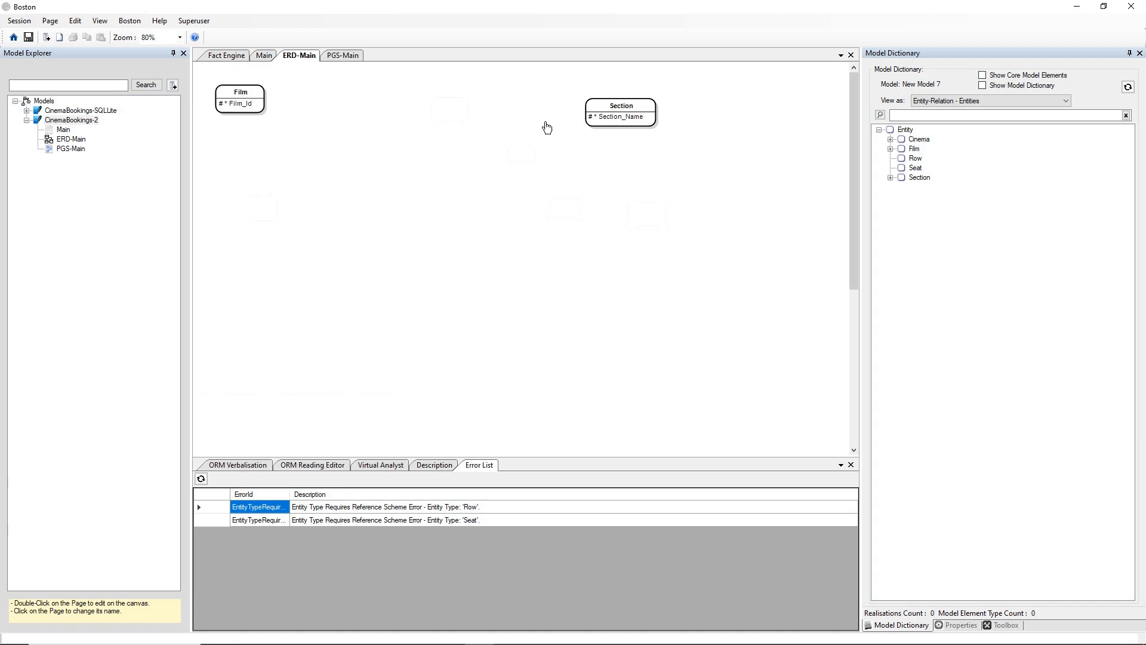
left_click(344, 56)
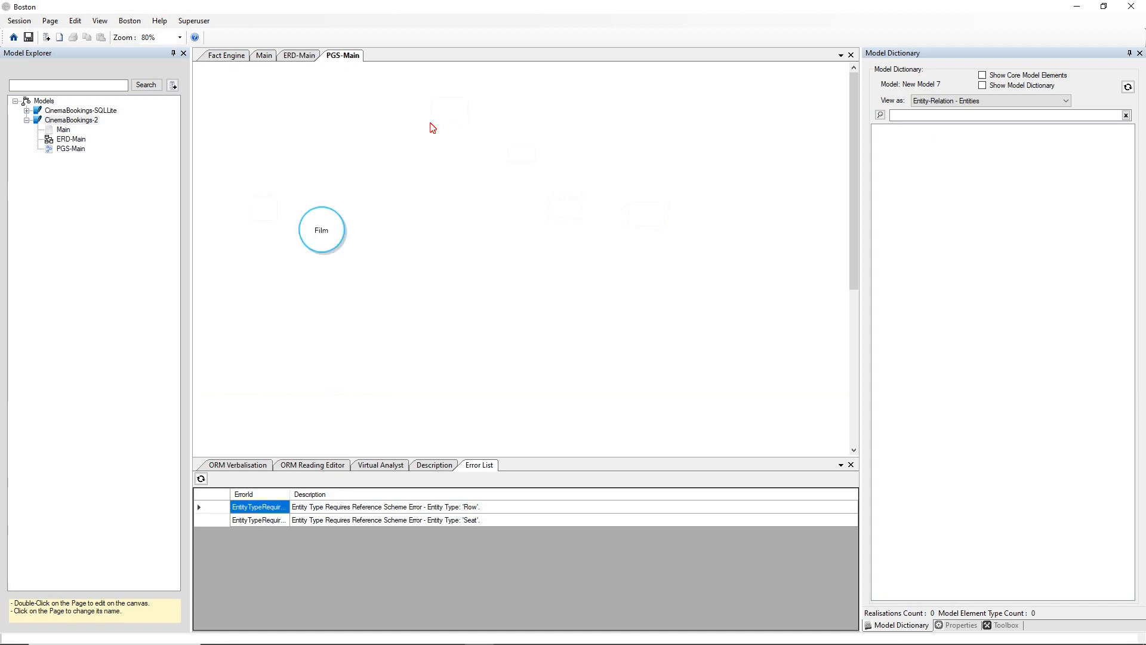
right_click(432, 123)
left_click(697, 111)
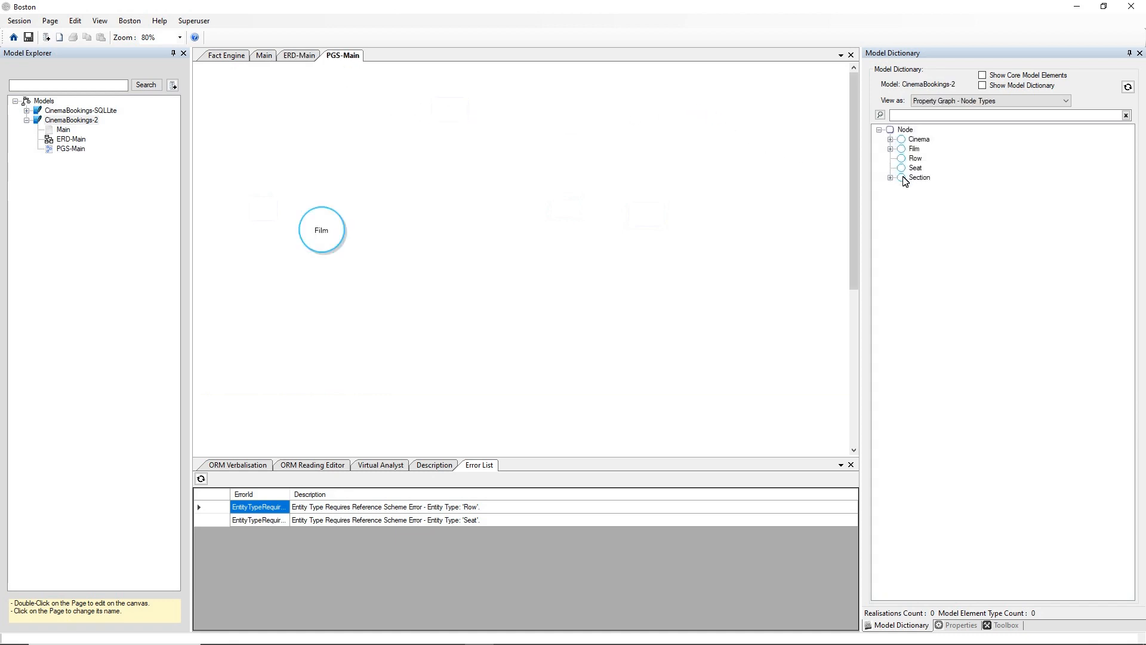
left_click_drag(919, 177, 614, 207)
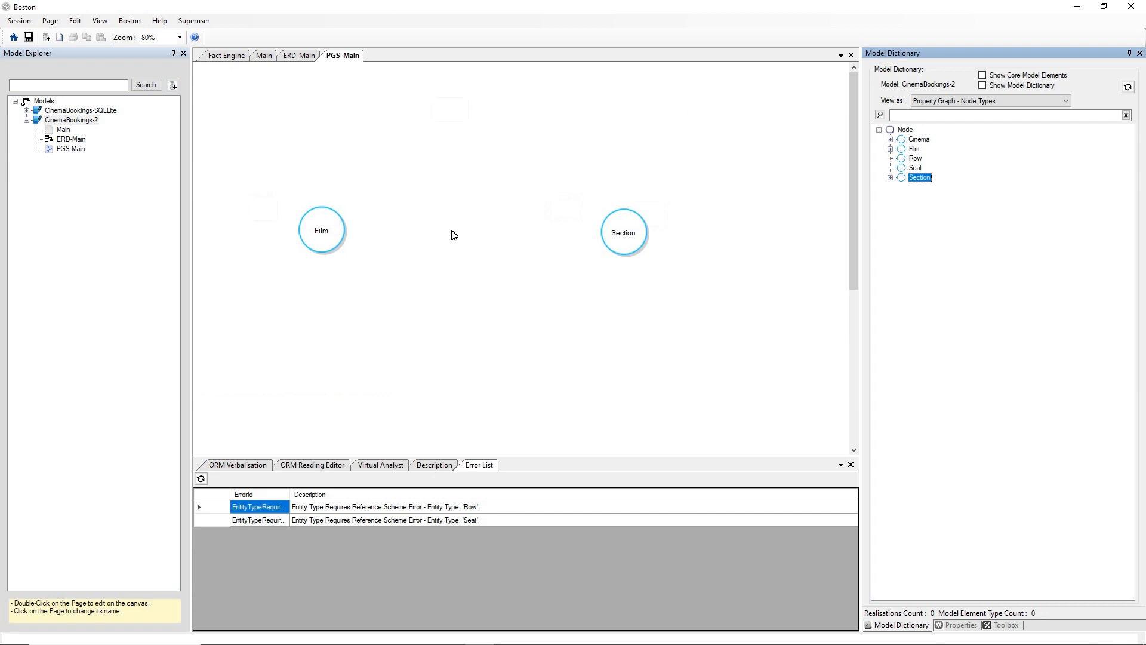
View the database table data of the Section entity on the ERD-Main page and go through its rows
left_click(224, 55)
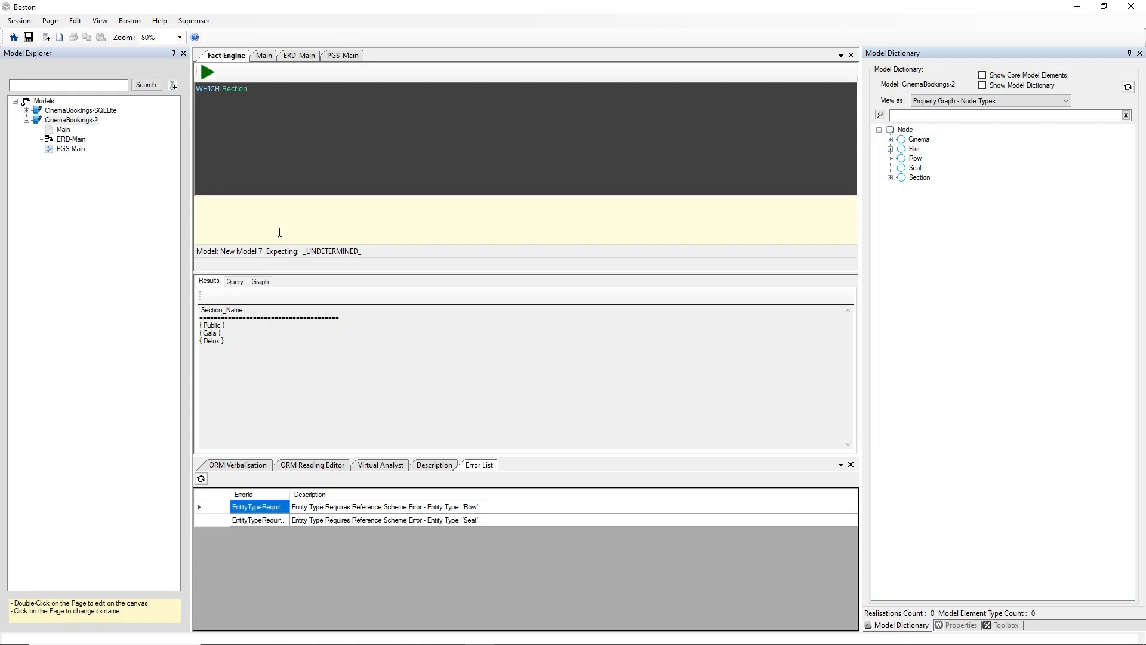
left_click(313, 56)
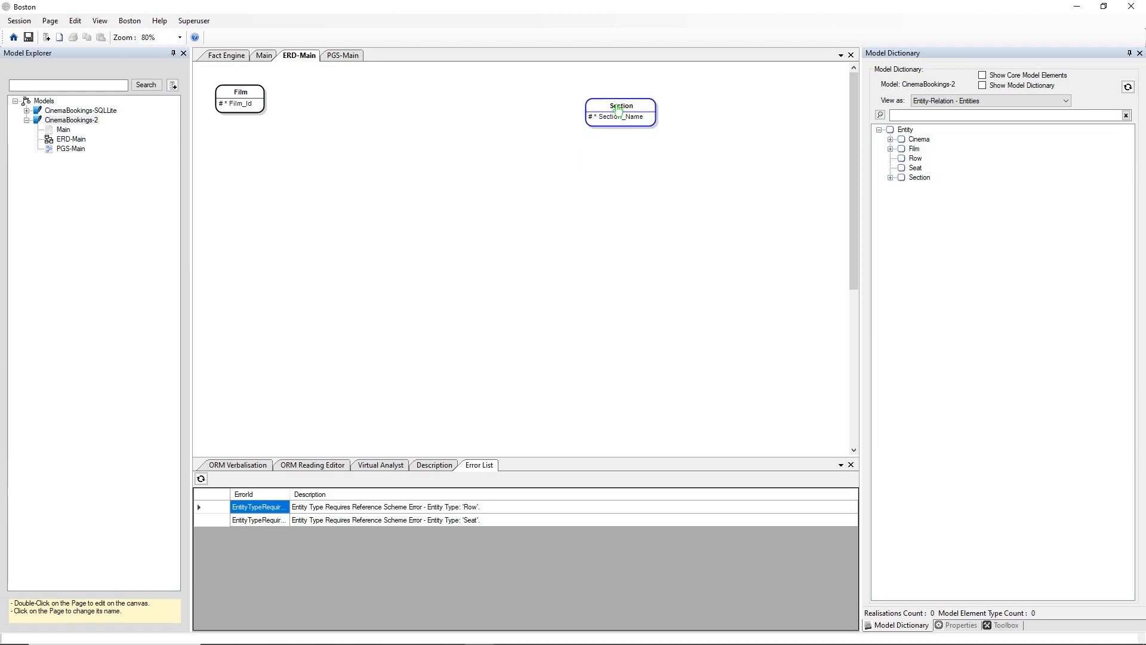
right_click(618, 109)
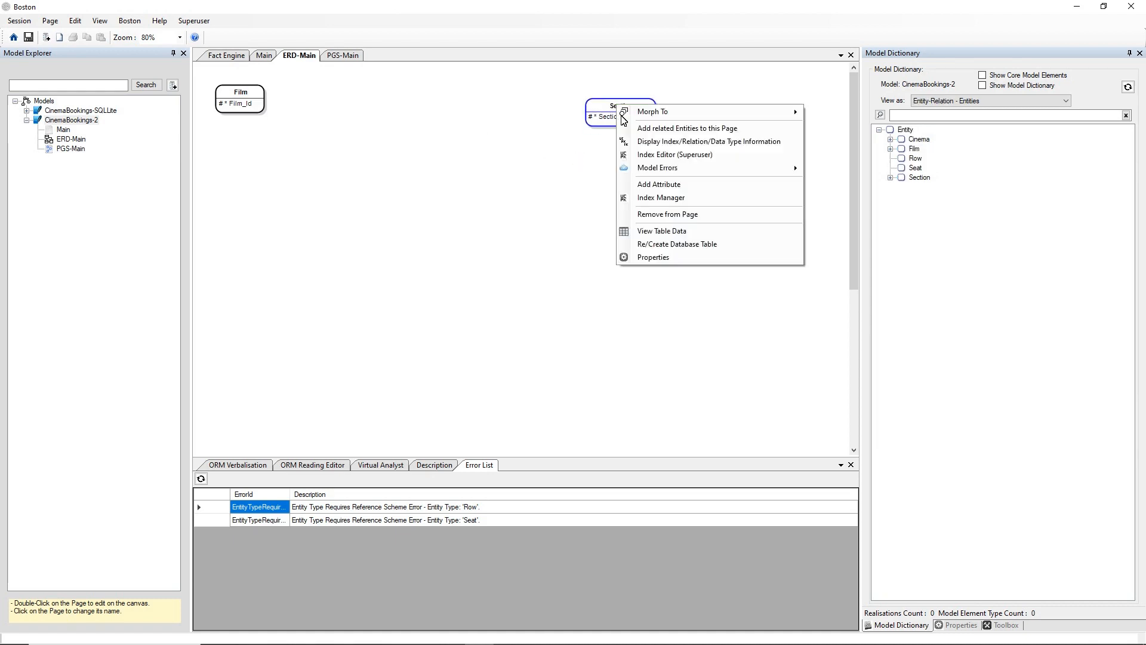
left_click(644, 234)
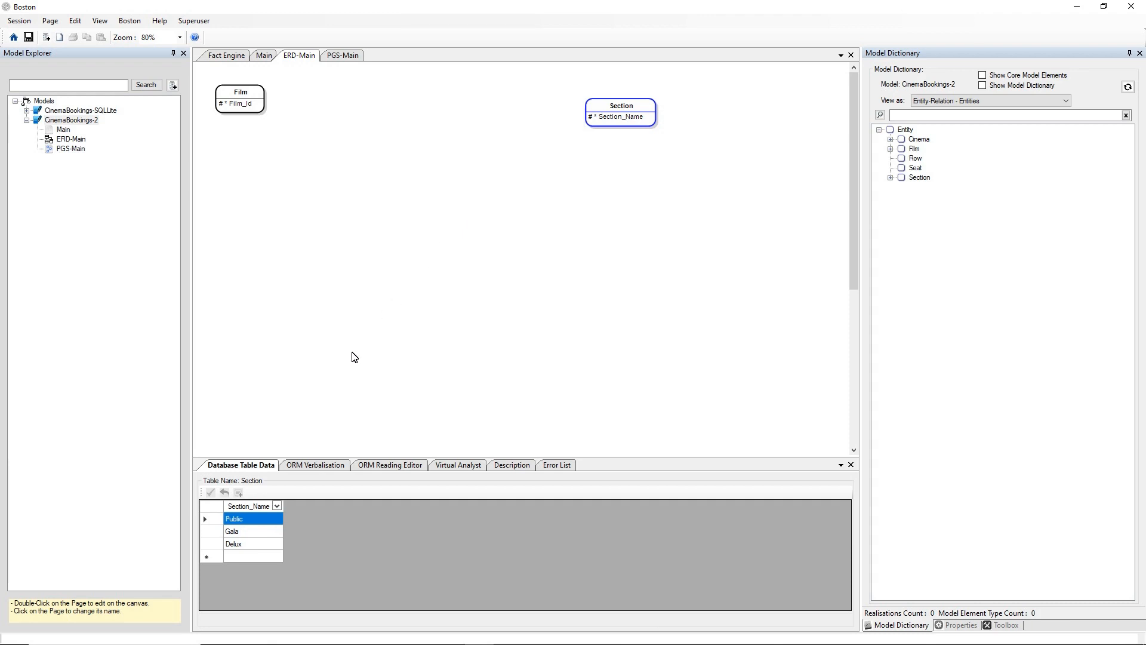
left_click(258, 524)
left_click(258, 532)
left_click(256, 544)
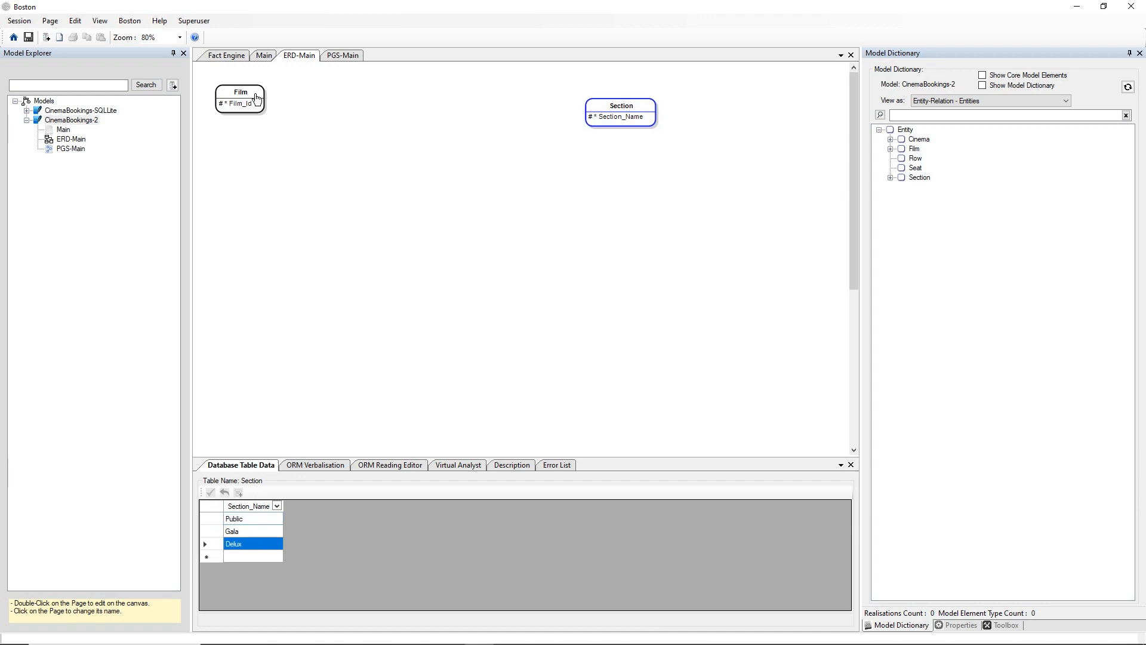
Have the Virtual Analyst create the fact type "Film has ONE Name" on the Main page, including a new Name value type
left_click(262, 57)
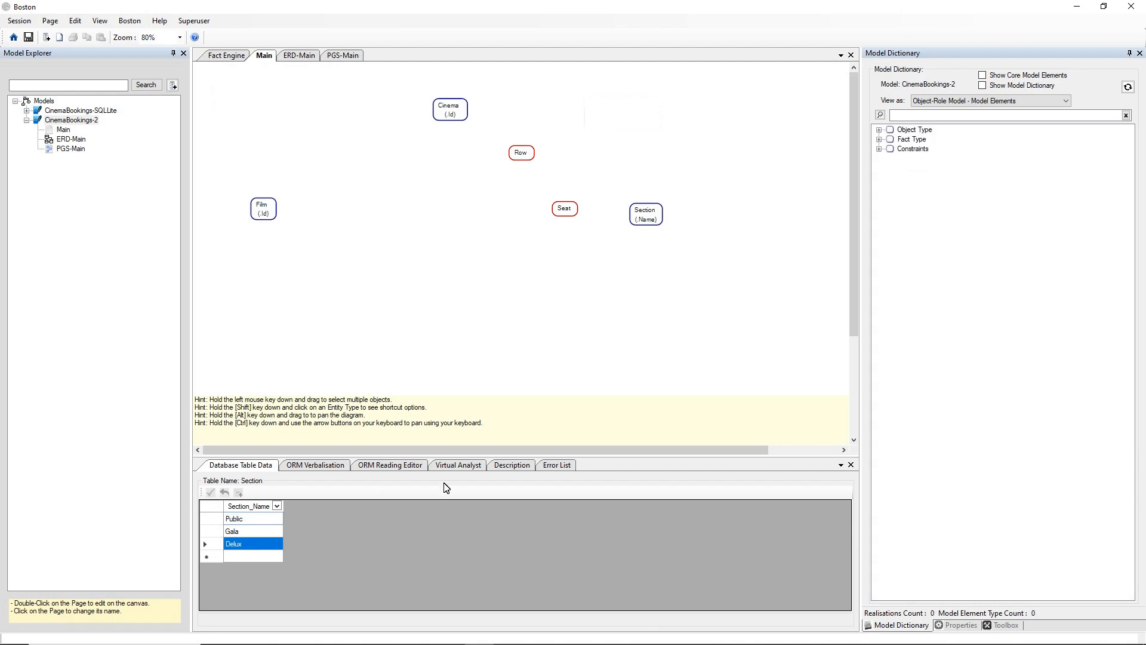
left_click(481, 468)
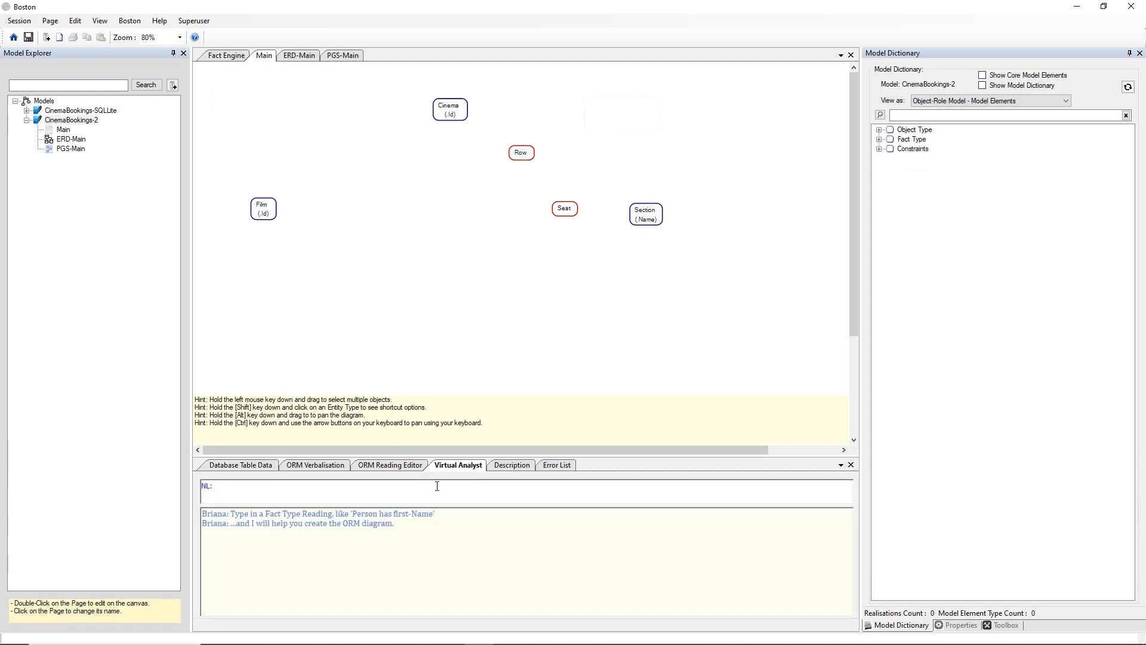
left_click(437, 486)
type("Film ")
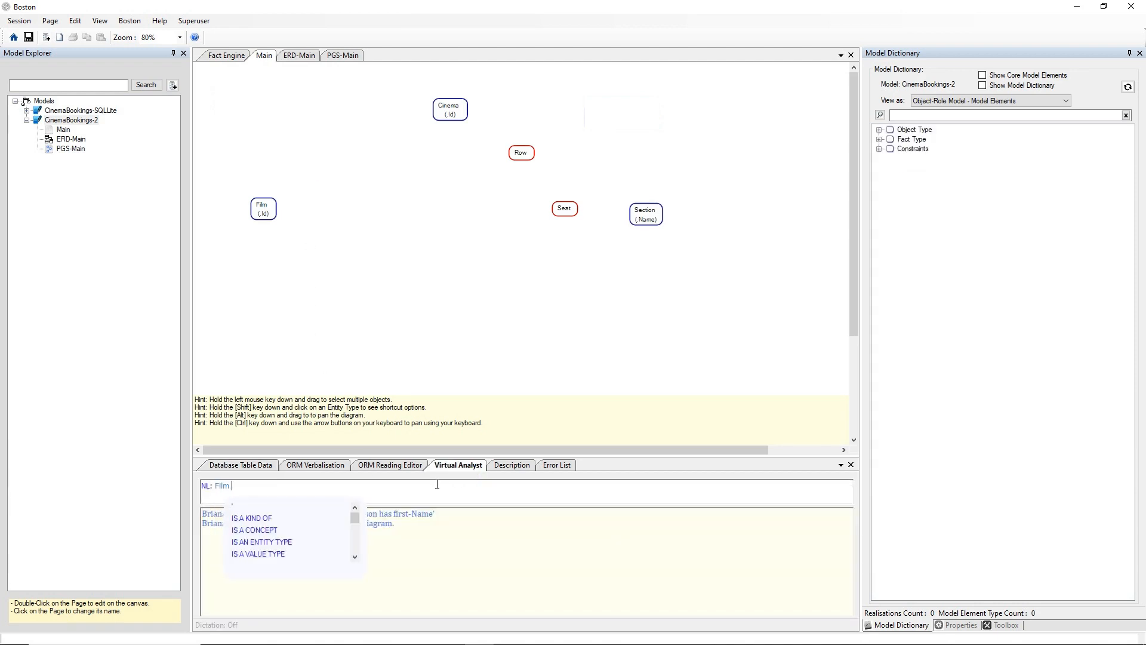
type("has ON")
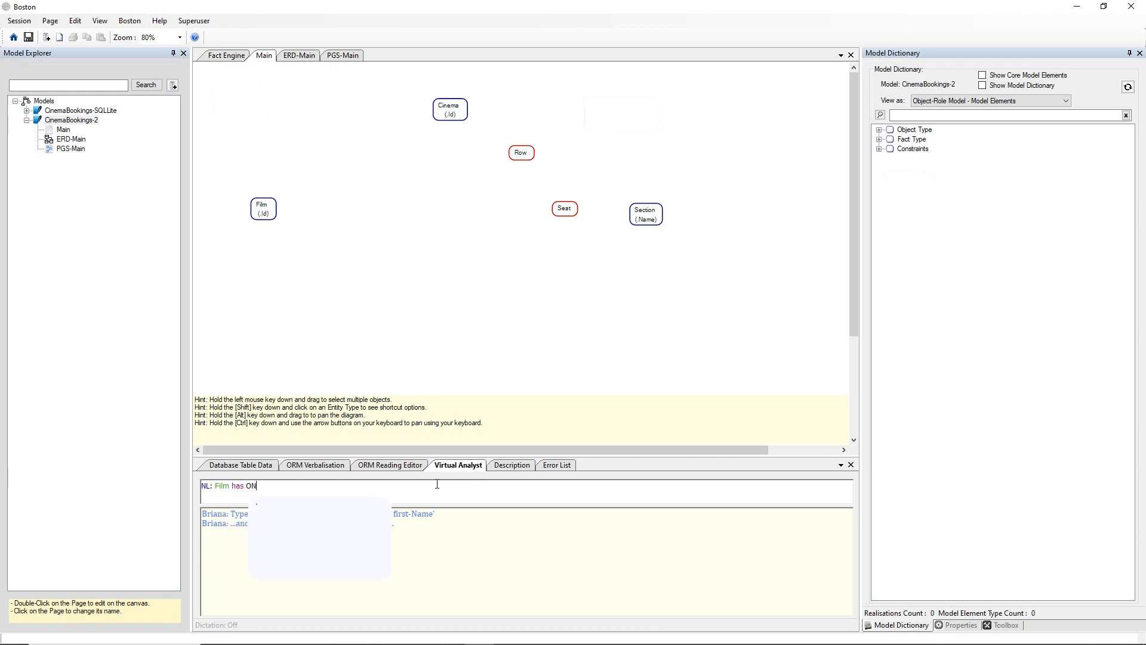
type("E Name")
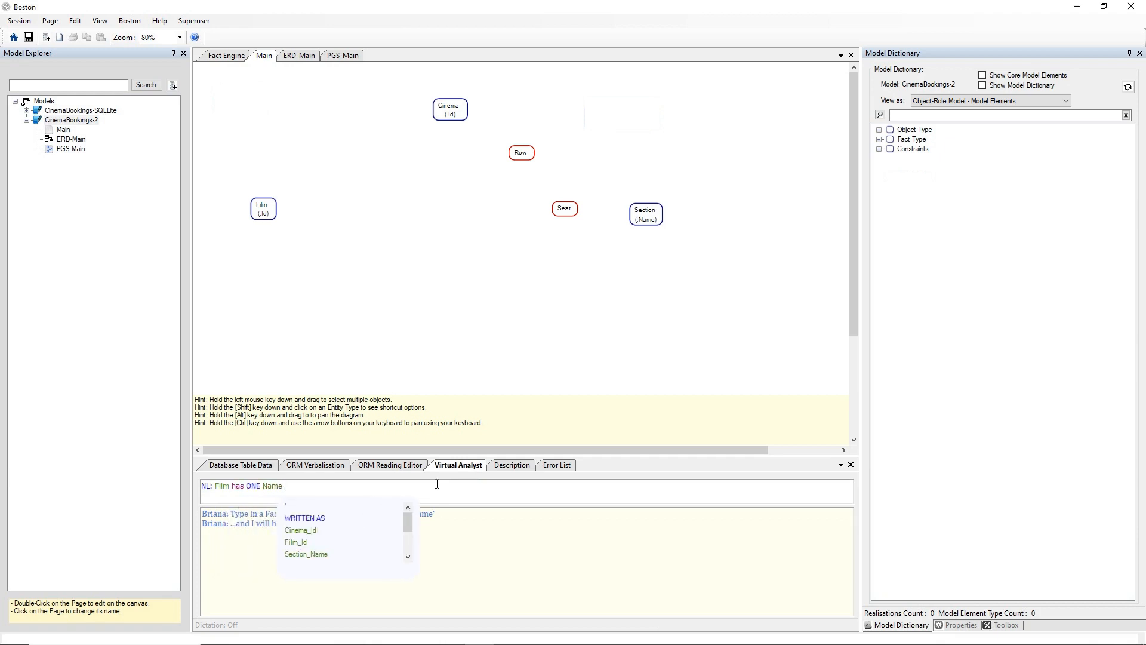
key("Return")
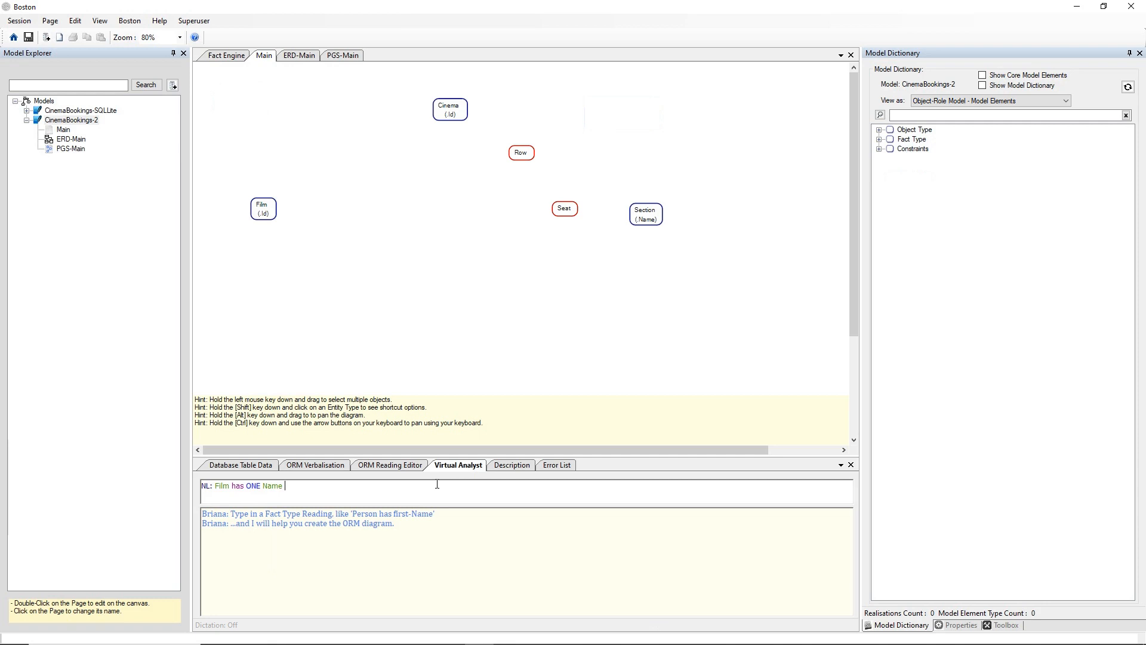
key("Return")
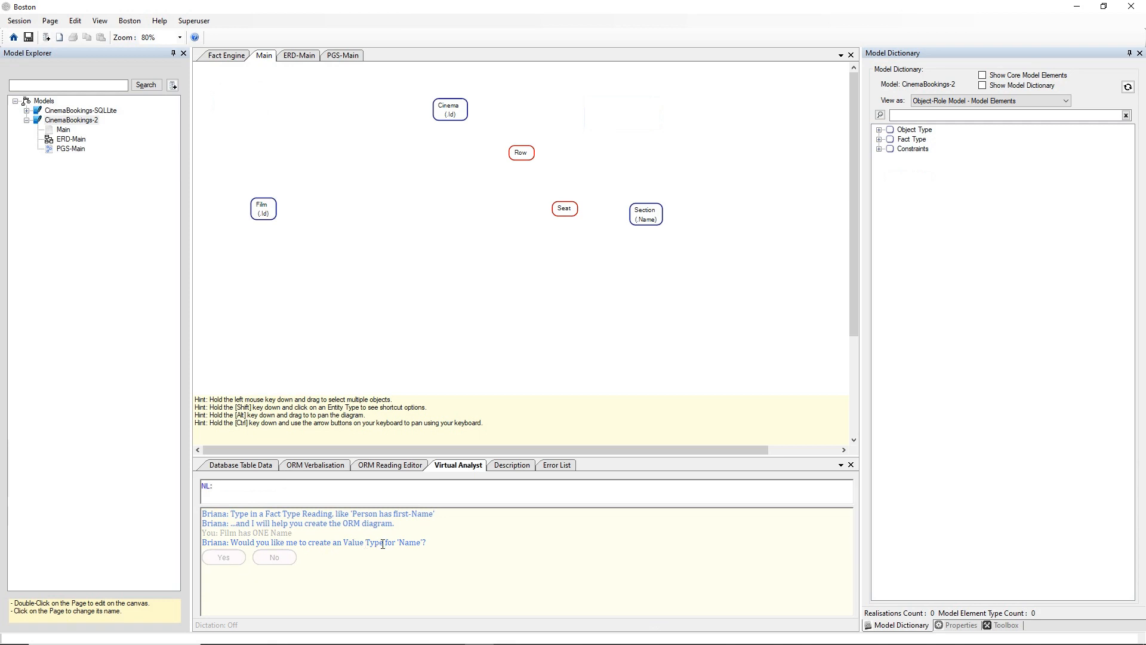
left_click(233, 558)
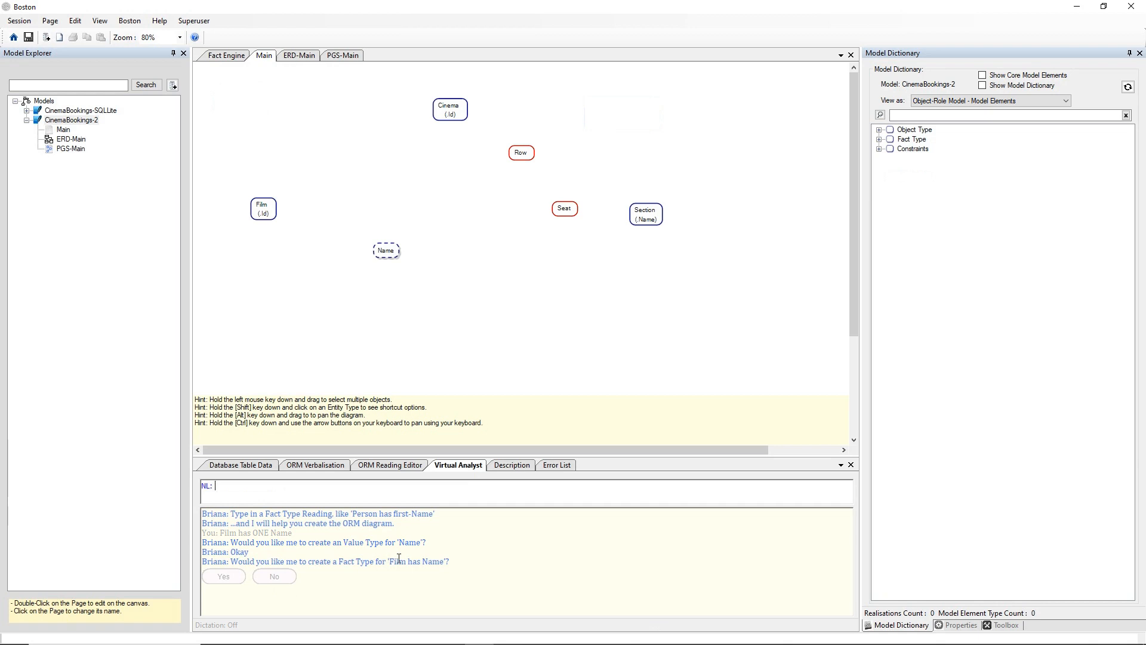
left_click(229, 577)
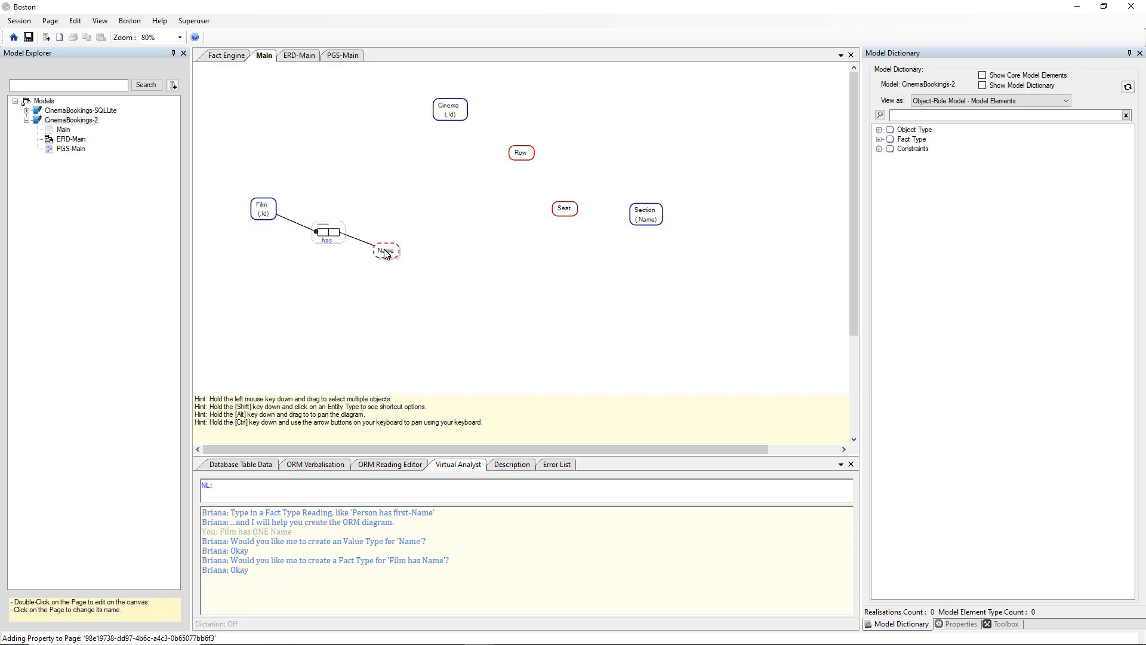
Add the reverse reading "Name is for Film" to the Film has Name fact type
left_click(344, 232)
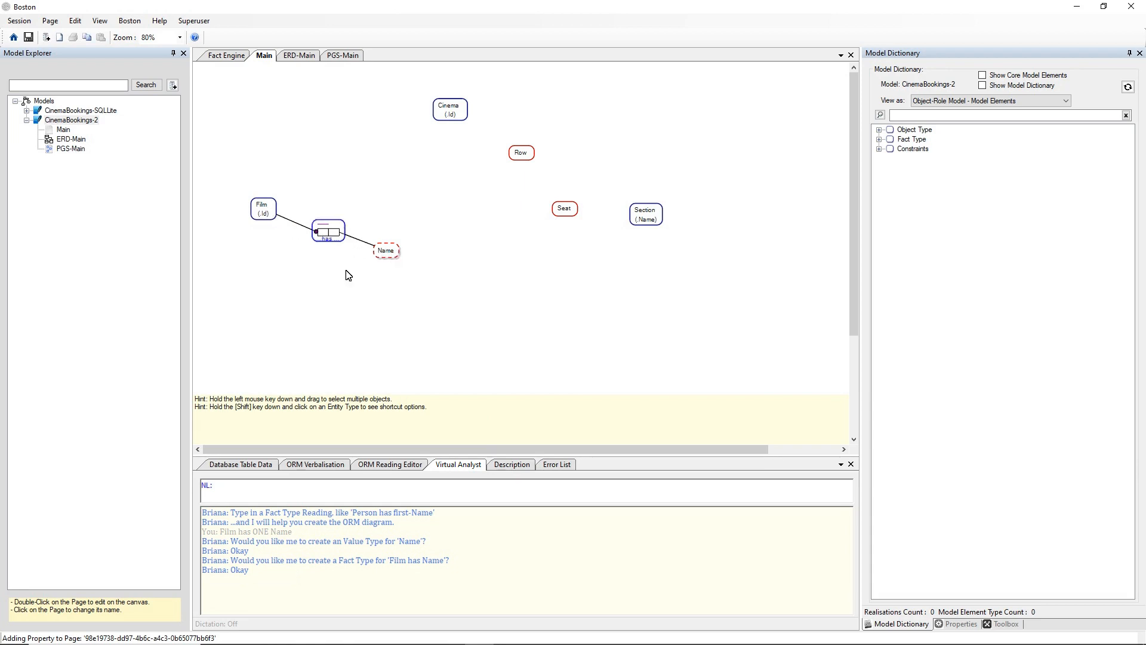
left_click(408, 471)
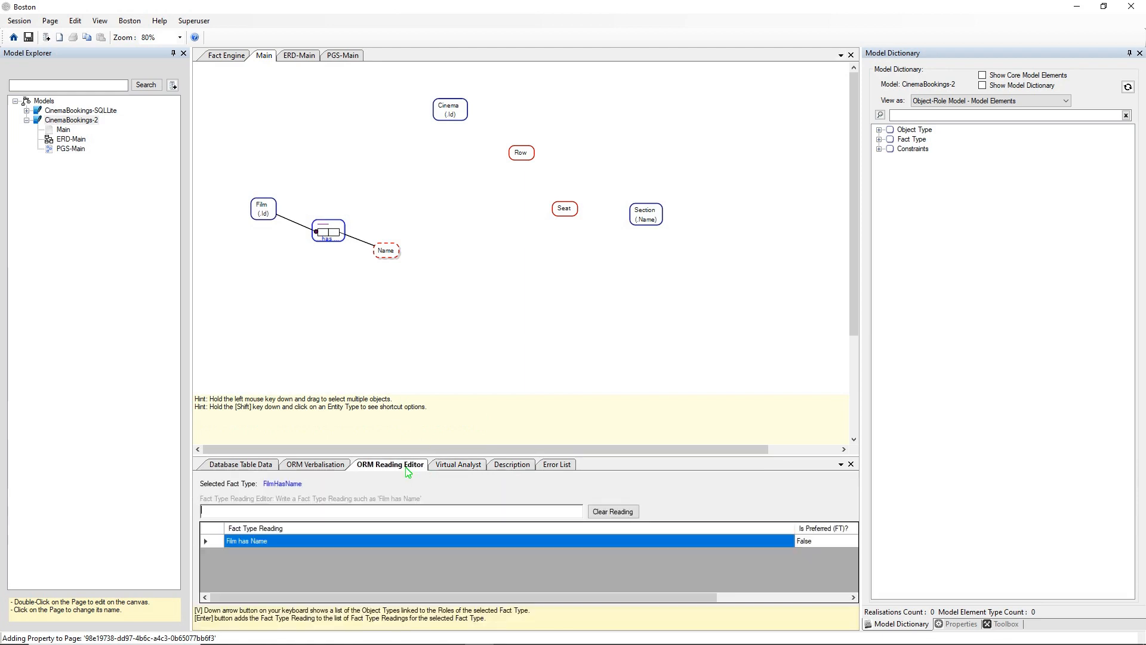
left_click(378, 515)
type("Name is for Film")
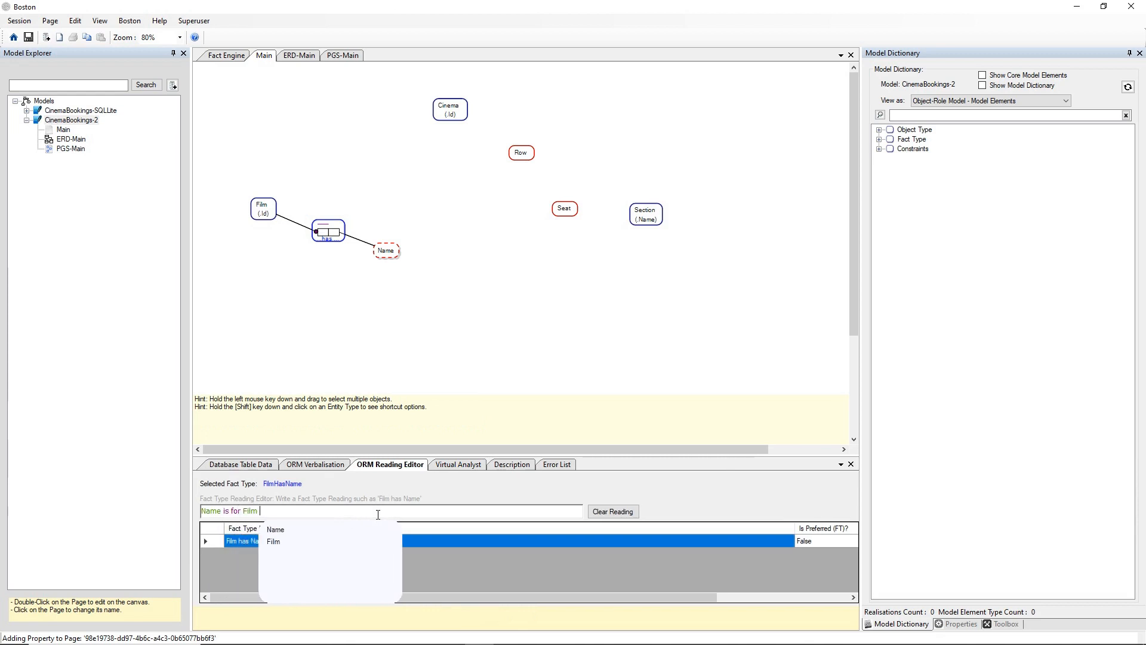
key("Return")
key("Return")
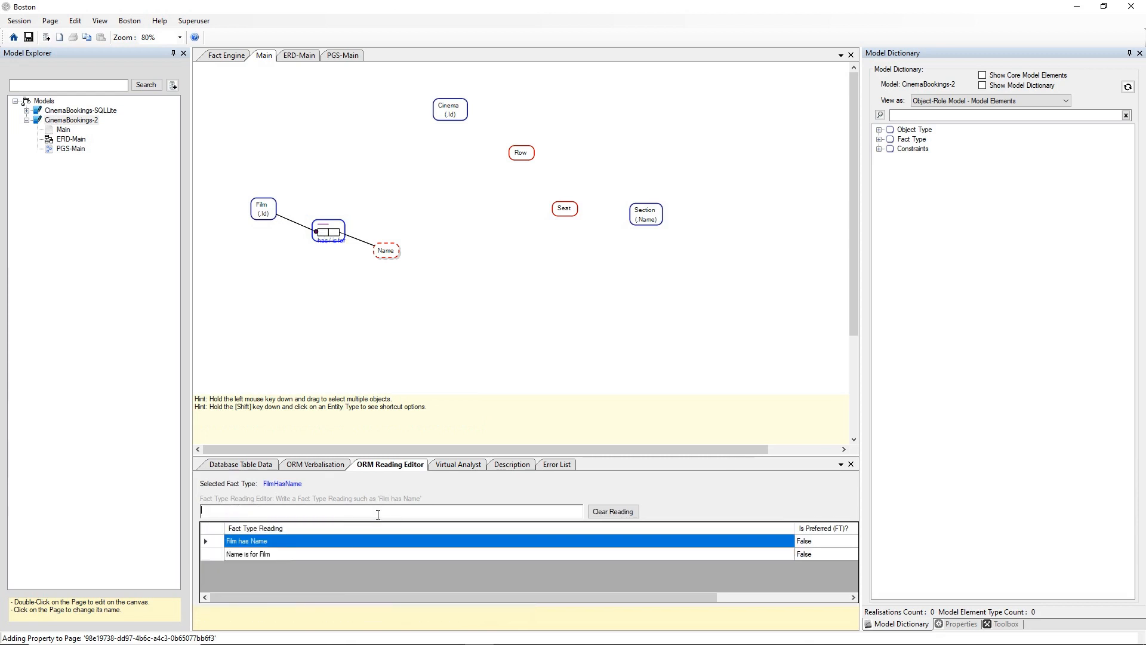
double_click(306, 541)
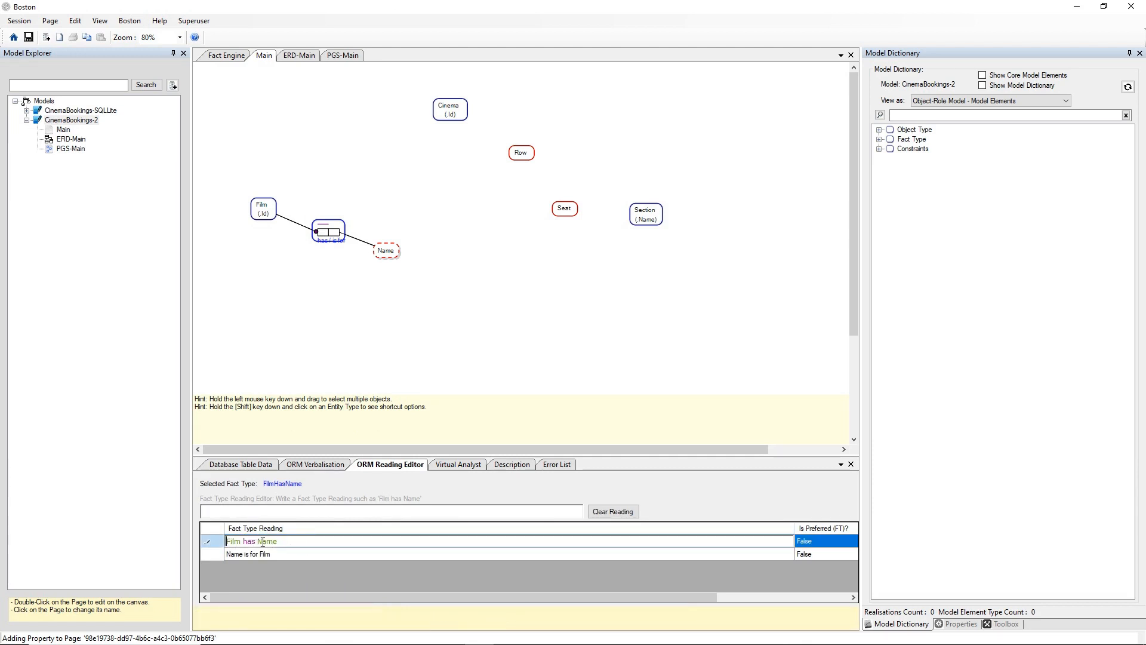
left_click(305, 553)
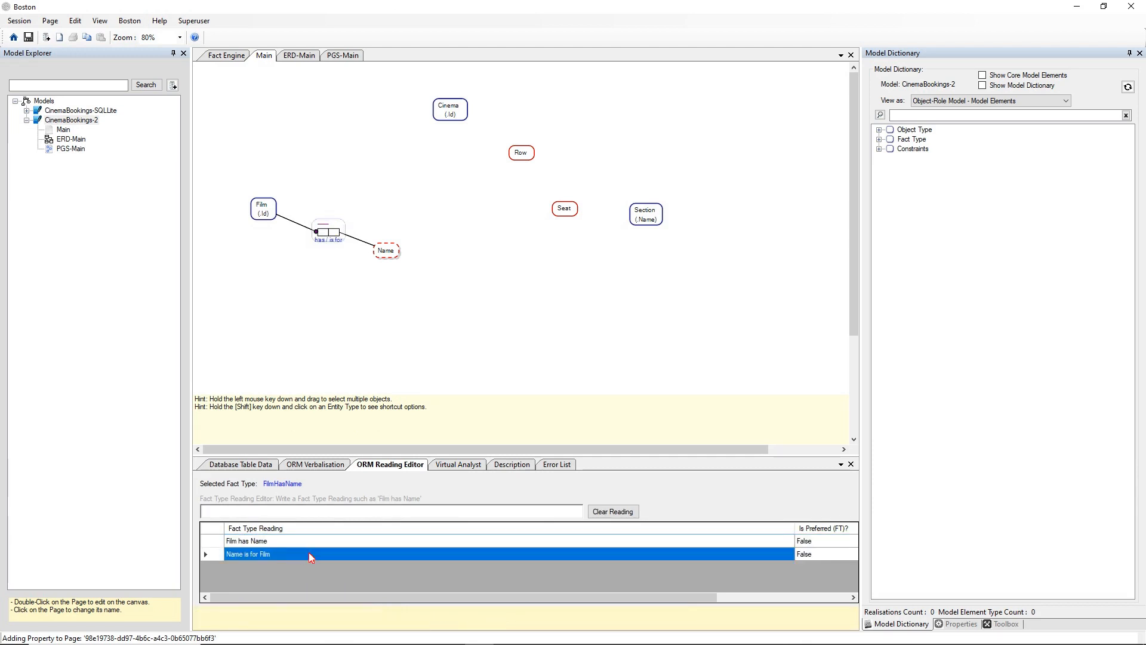
left_click(310, 553)
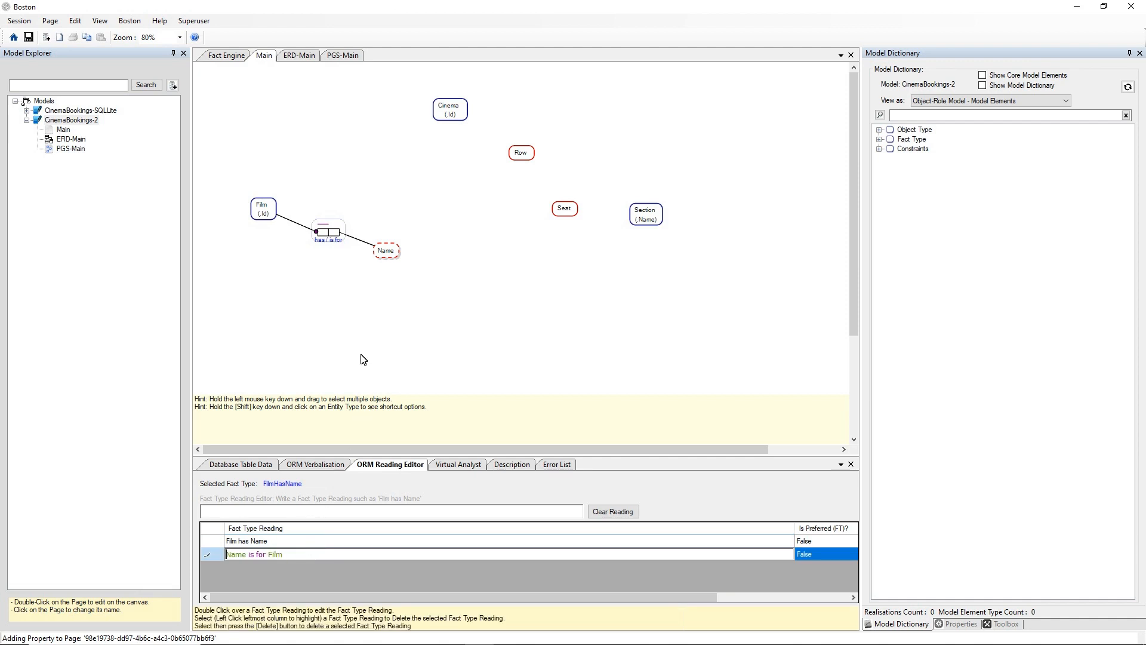
left_click(356, 292)
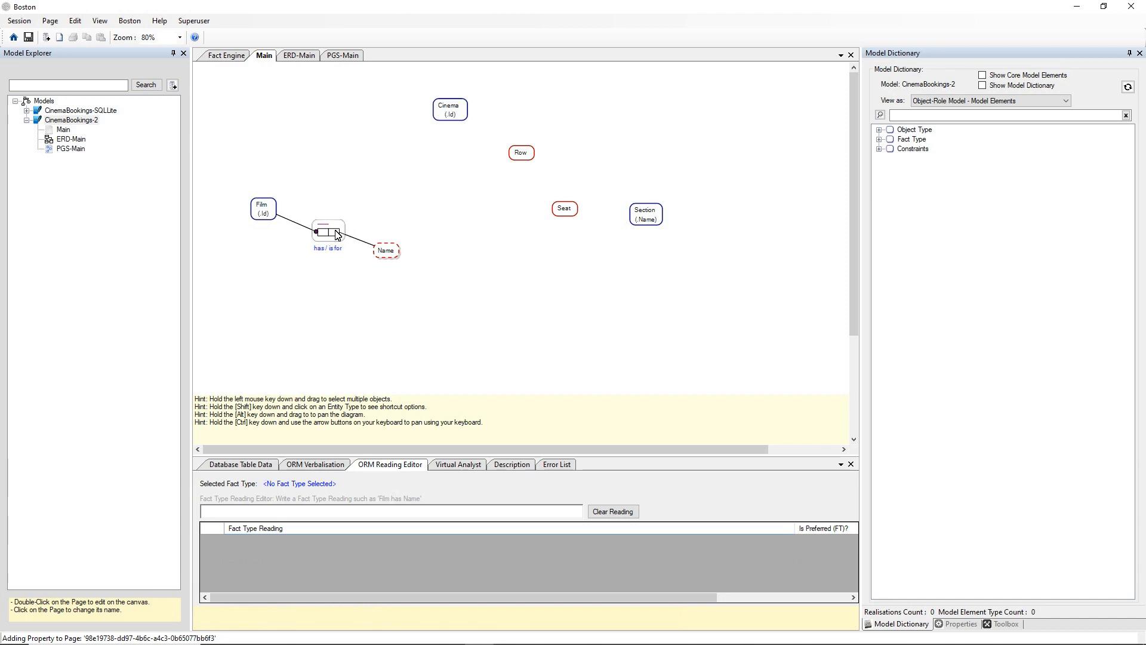
Add a uniqueness constraint to the role played by Name in the Film has Name fact type
left_click(338, 234)
right_click(345, 238)
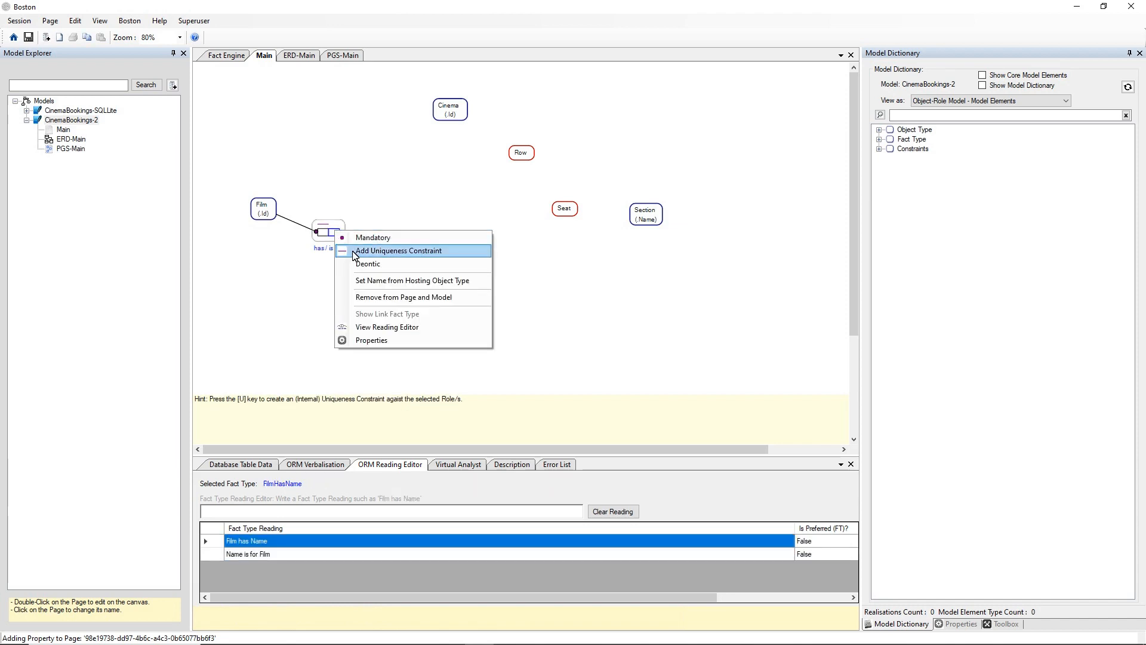
left_click(357, 251)
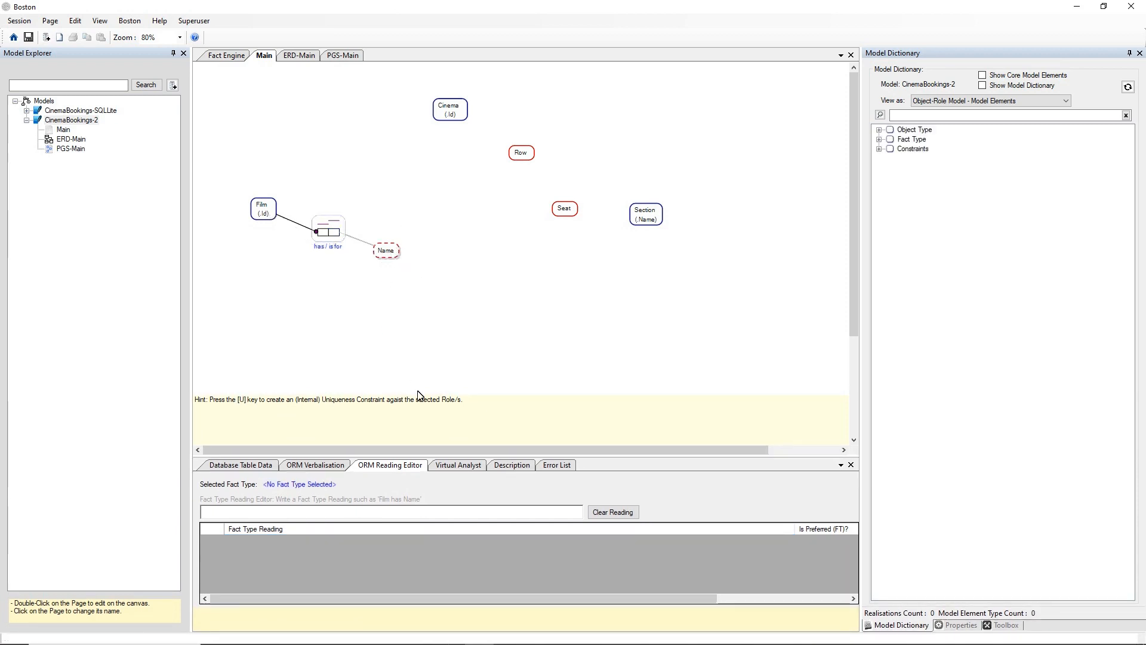
Check the model's error list and set the Name value type's data type to Text: Fixed Length with a length of 200
left_click(555, 472)
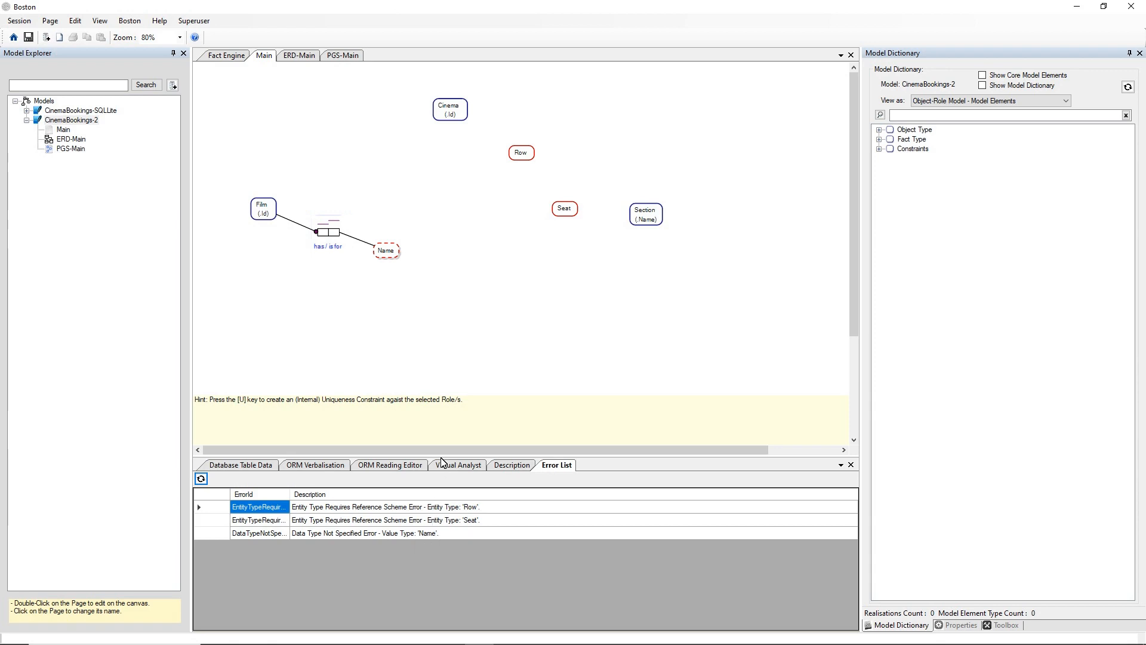
left_click(386, 253)
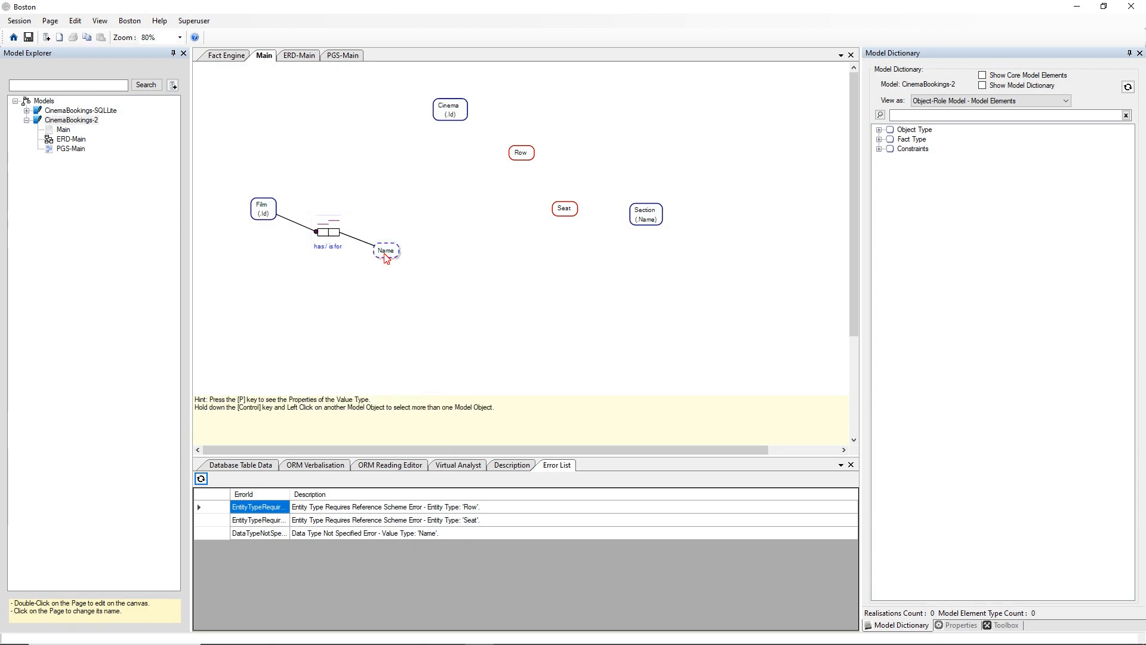
right_click(385, 253)
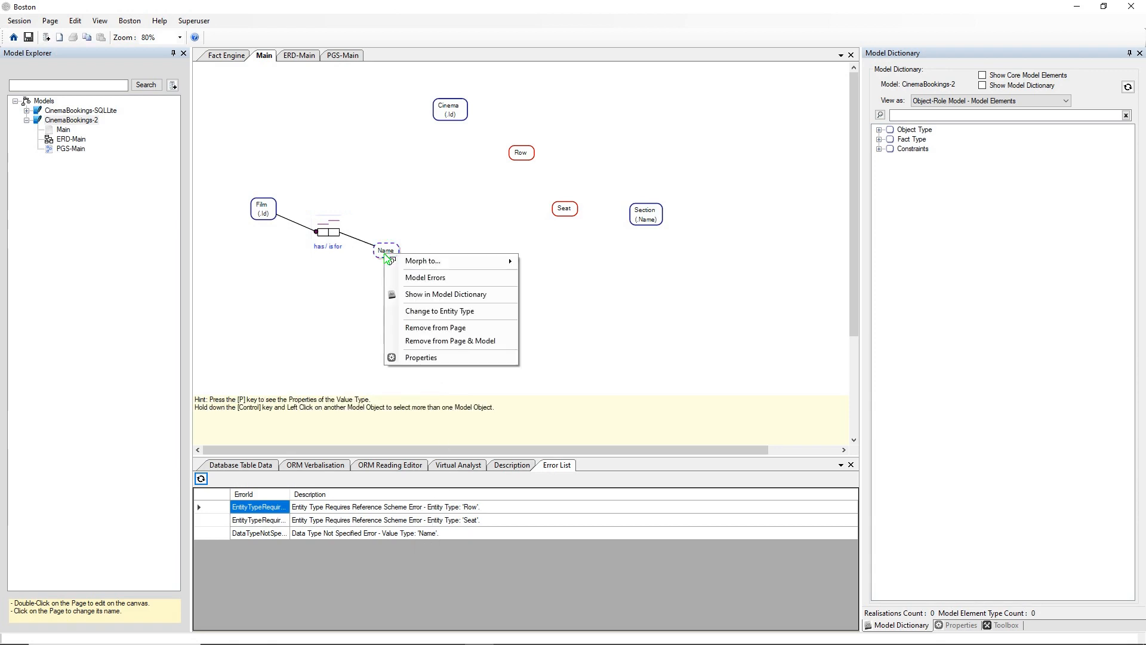
left_click(455, 359)
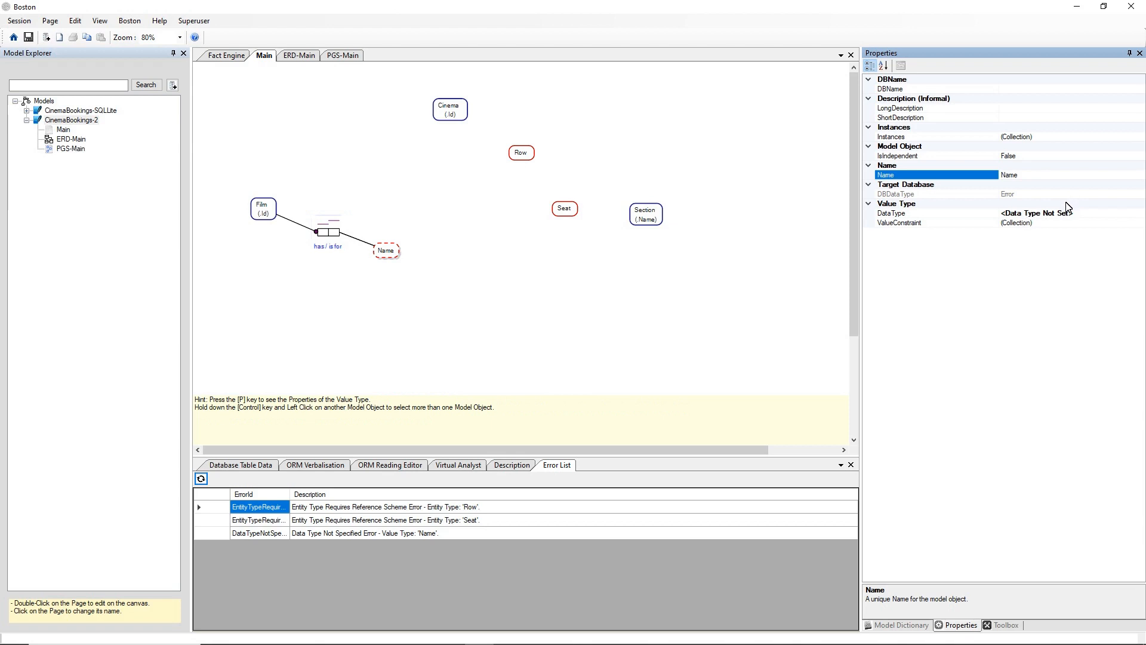
left_click(1084, 213)
left_click(1140, 214)
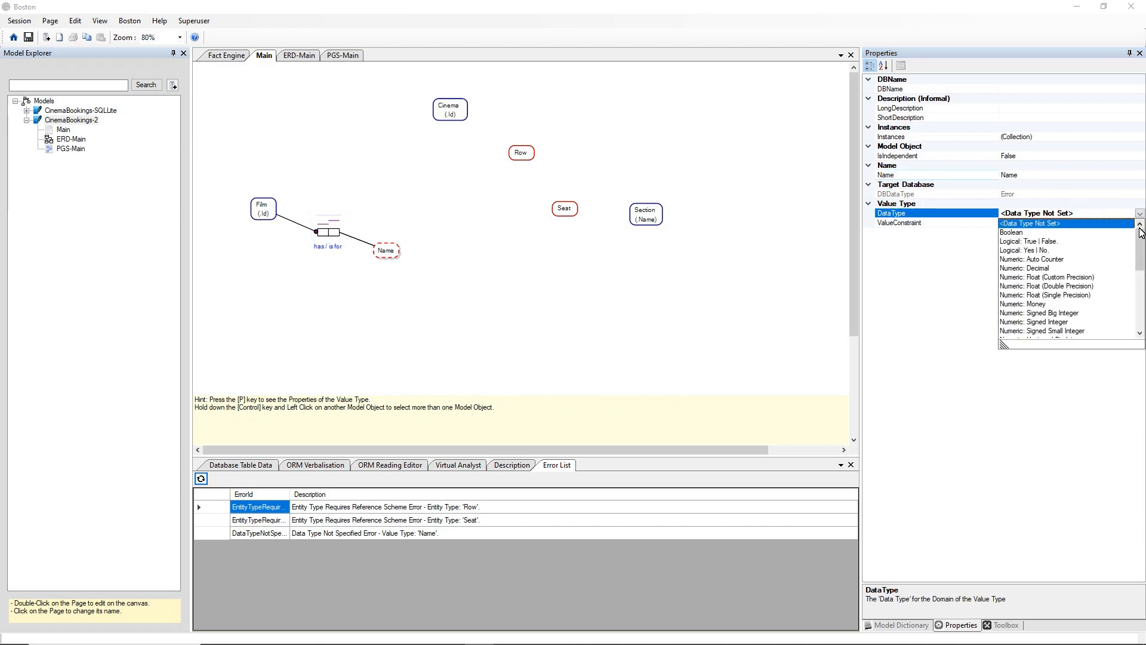
left_click_drag(1141, 248, 1141, 314)
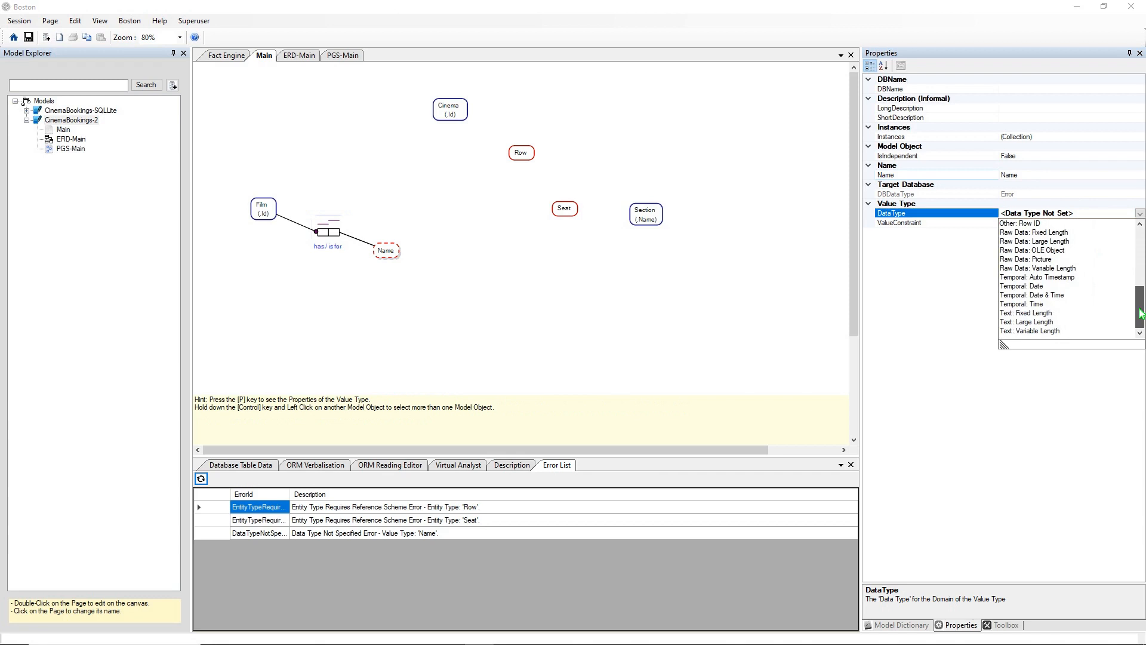
left_click(1041, 313)
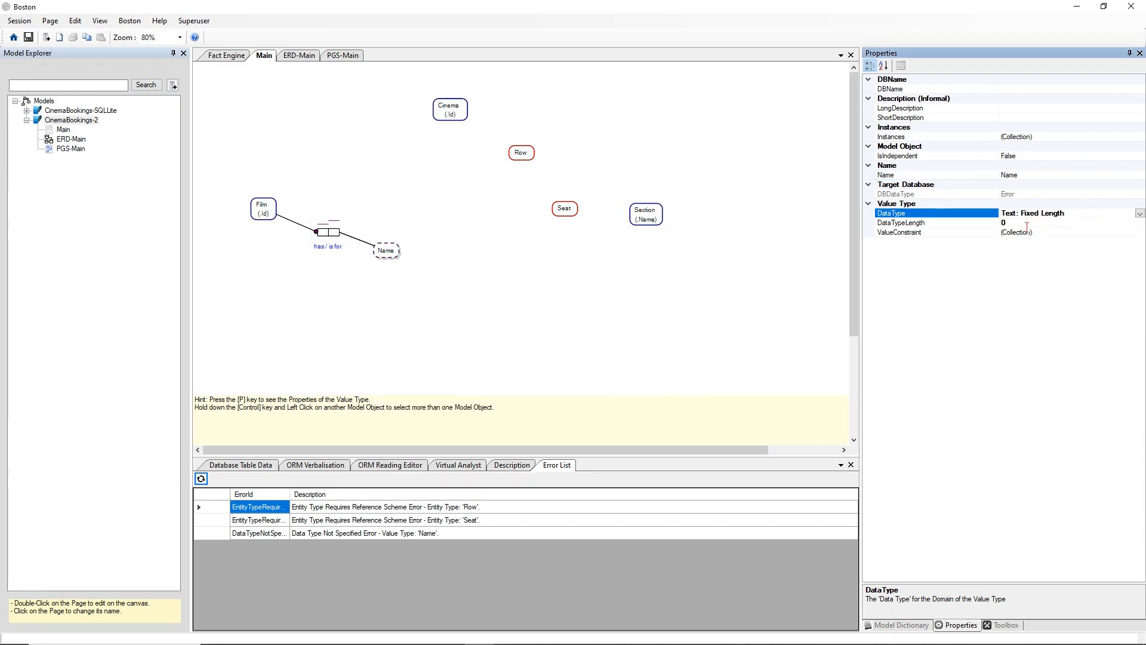
left_click(1031, 223)
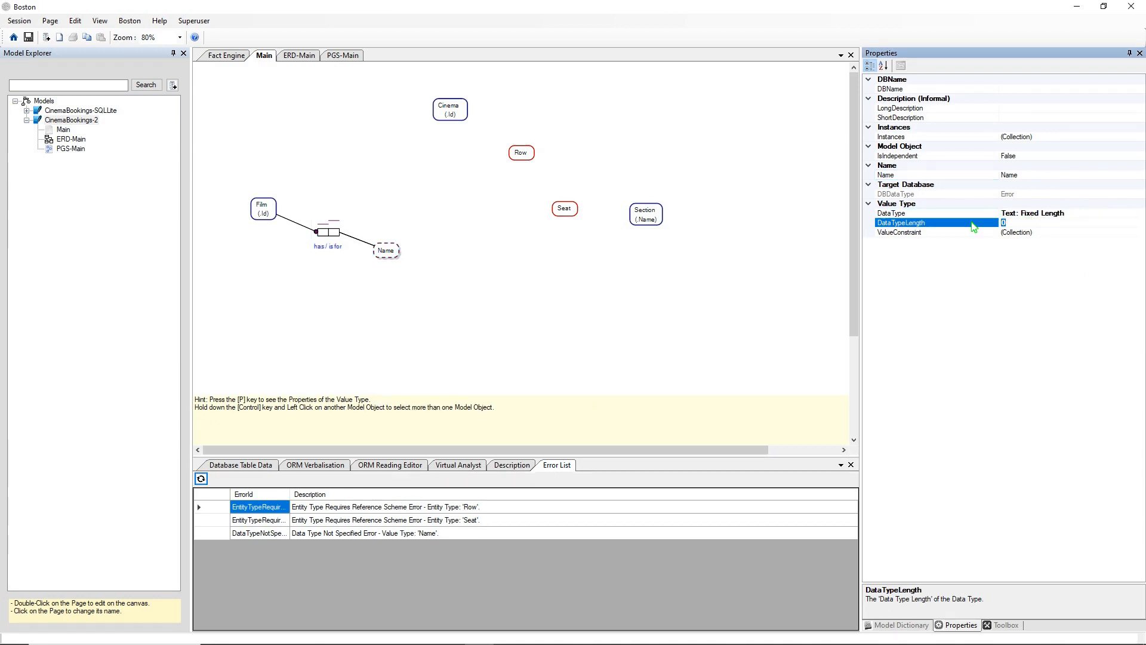
type("200")
left_click(482, 232)
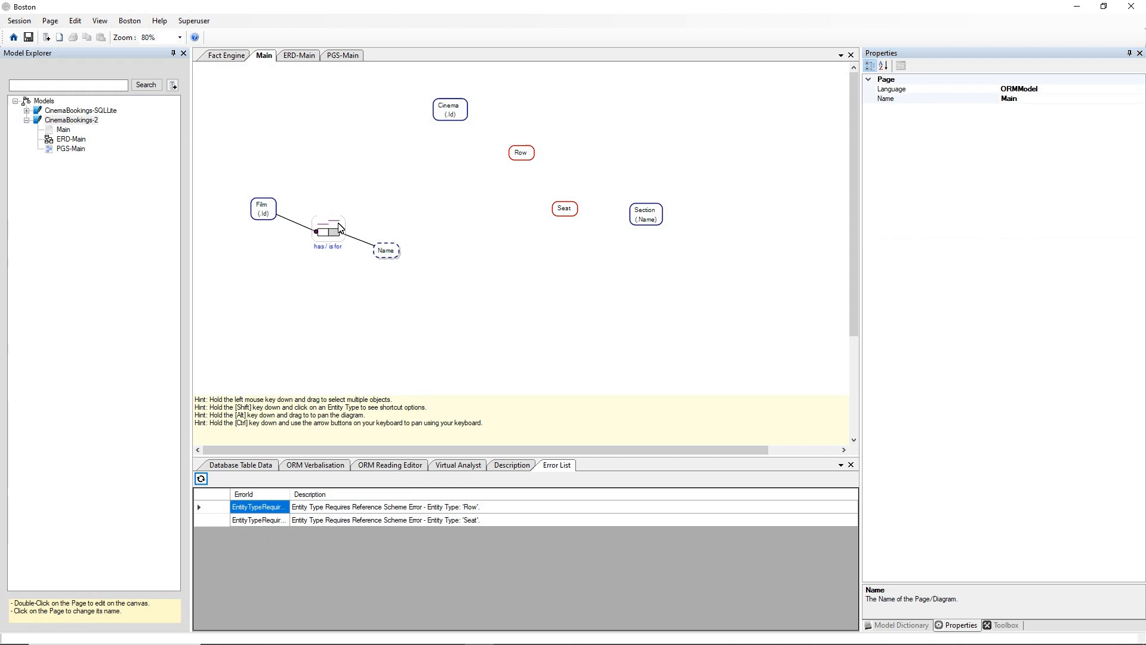
Rearrange the diagram so the has / is for fact type and the Name value type sit below Film
left_click_drag(332, 233, 279, 244)
left_click_drag(388, 249, 284, 286)
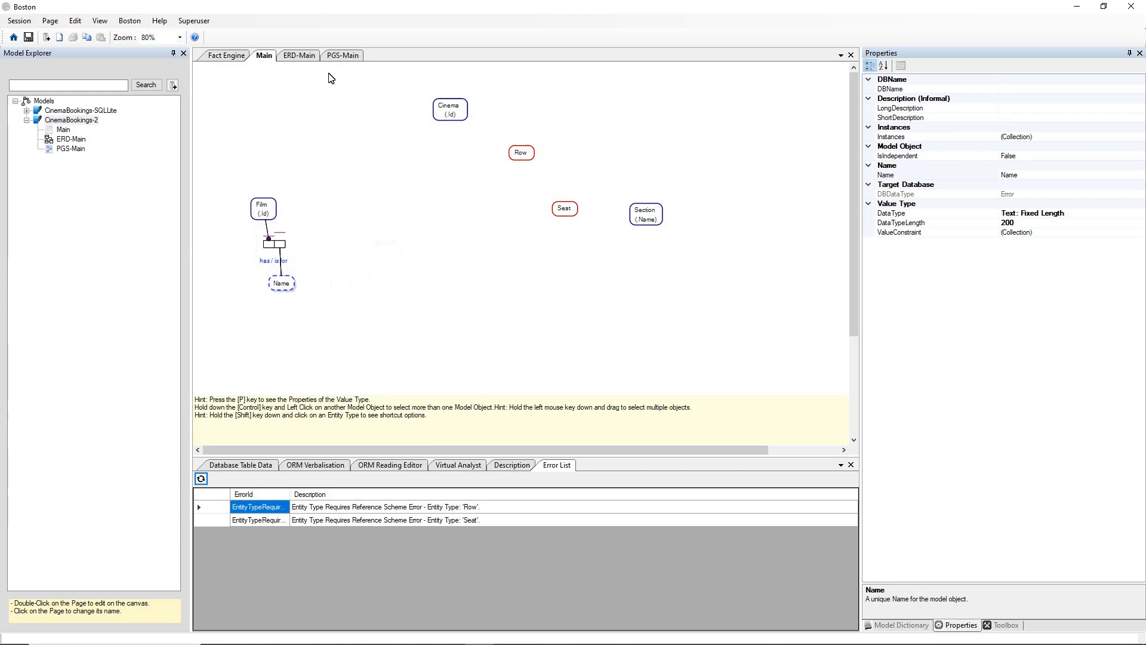
Examine the ORM verbalisation of the Film entity's Name attribute on the ERD-Main page
left_click(308, 61)
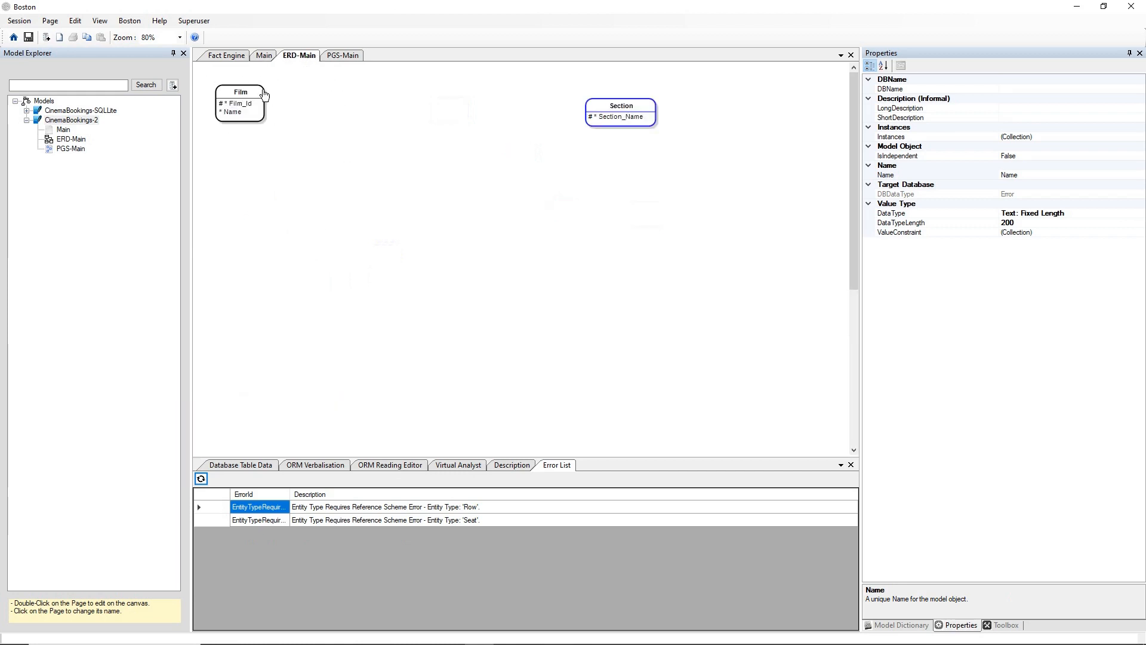
left_click(237, 117)
left_click(237, 117)
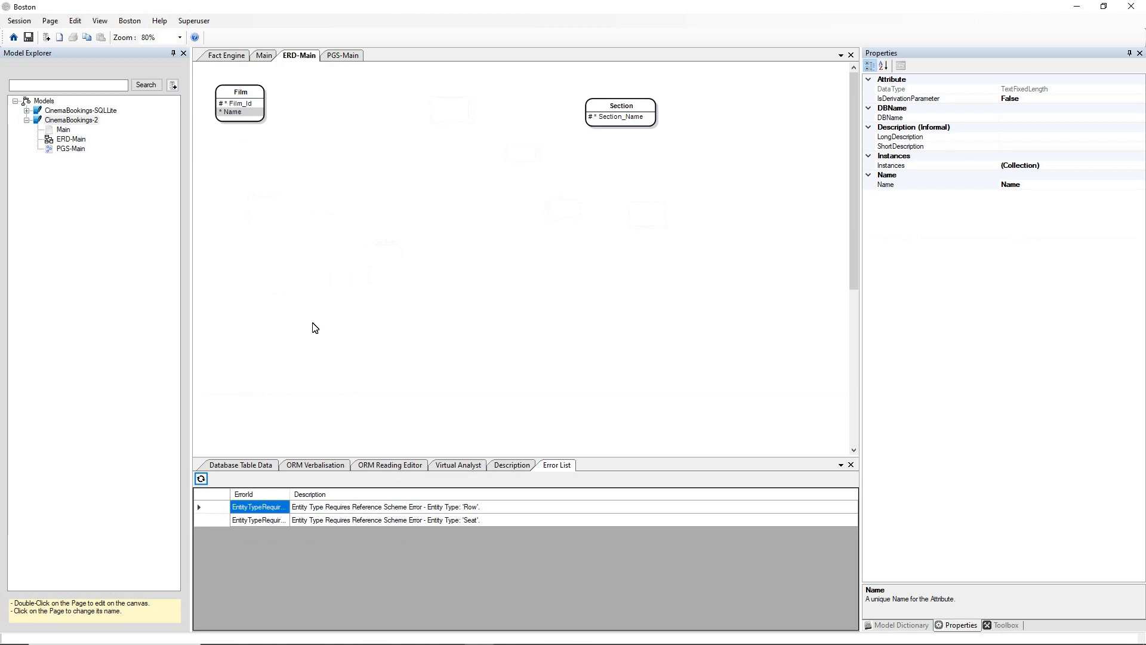
left_click(315, 468)
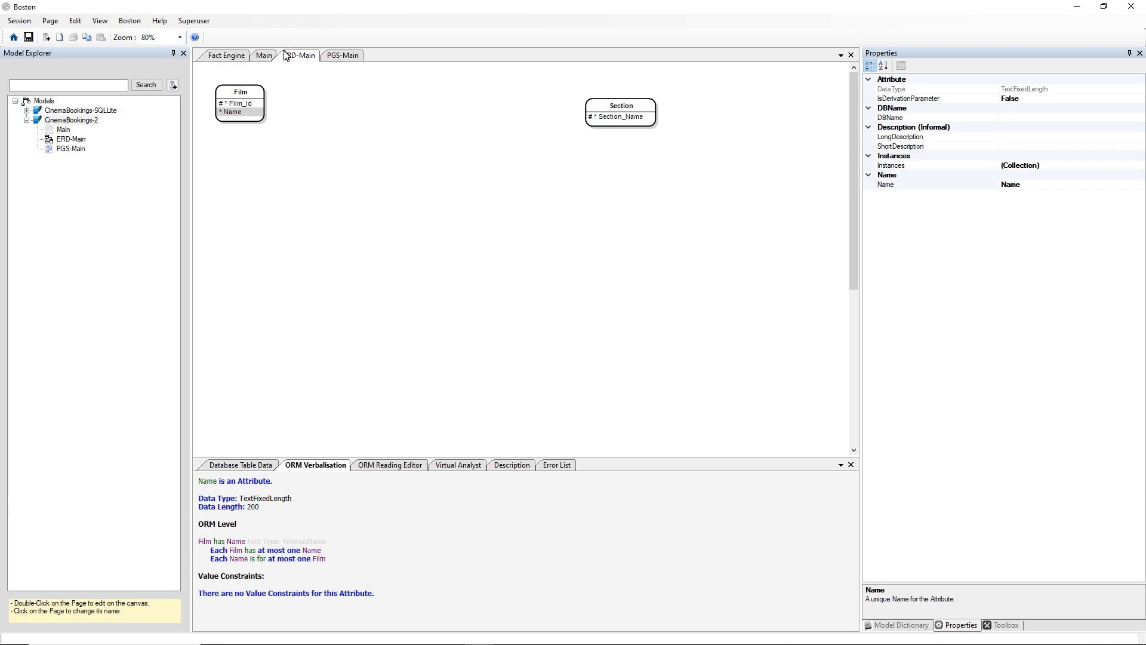
Read the ORM verbalisations of the Name value type and the Film has Name fact type on the Main page
left_click(265, 56)
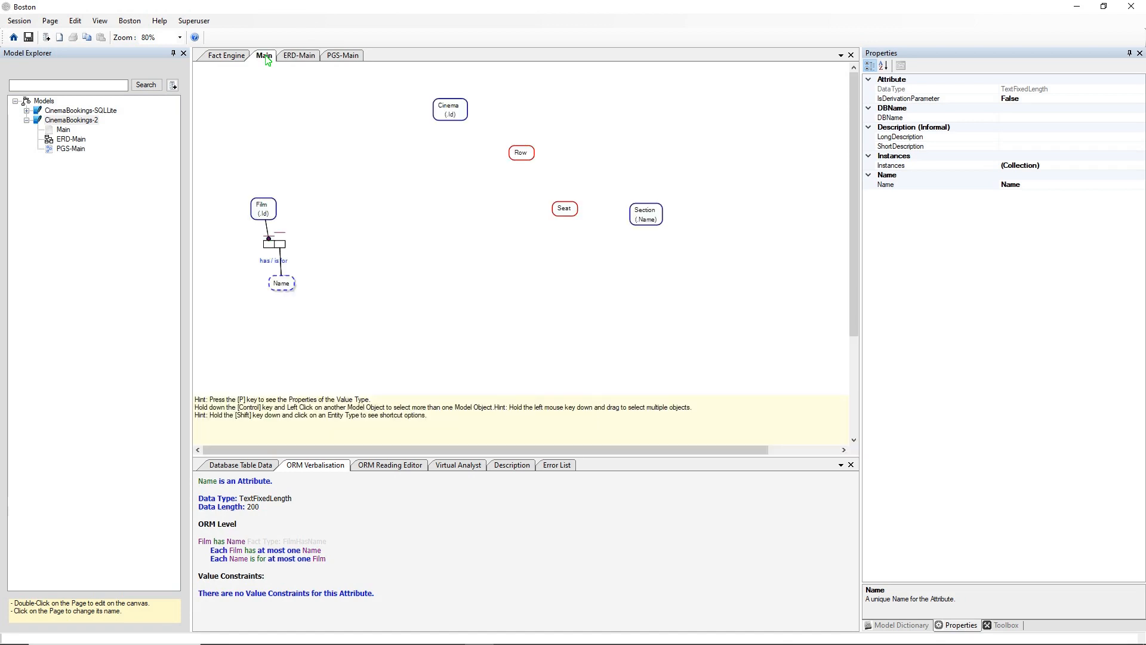
left_click_drag(287, 283, 297, 277)
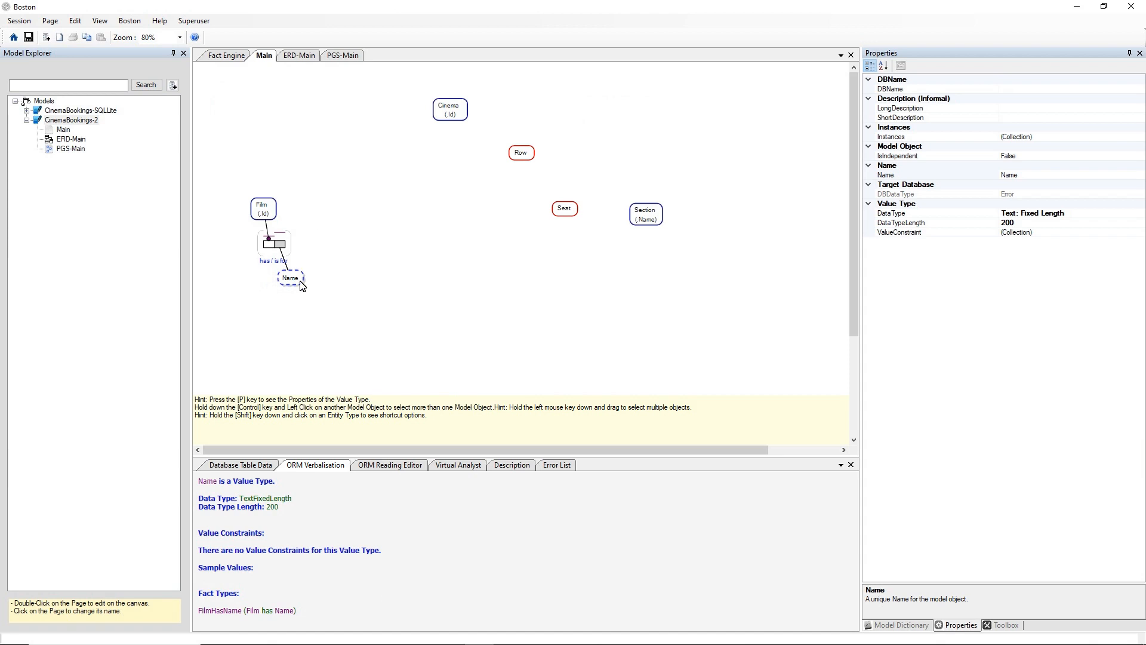
left_click(286, 242)
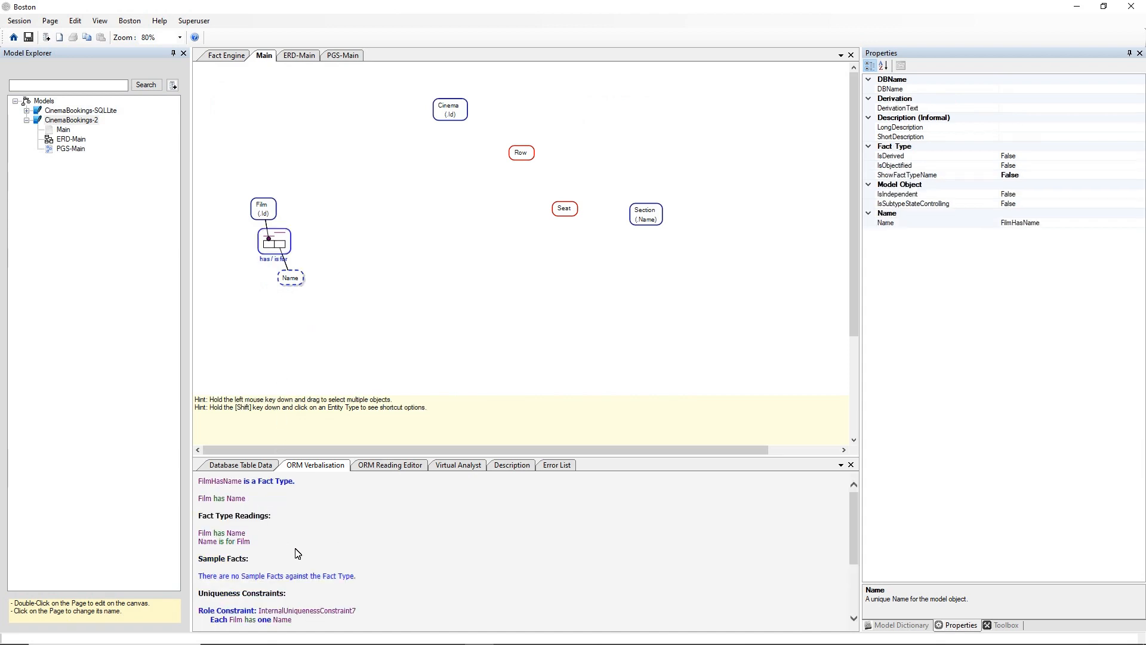
Compare the uniqueness constraint verbalisations of the Film has Name fact type with those of Film's Name attribute on the ERD-Main page
scroll(284, 567, "down", 1)
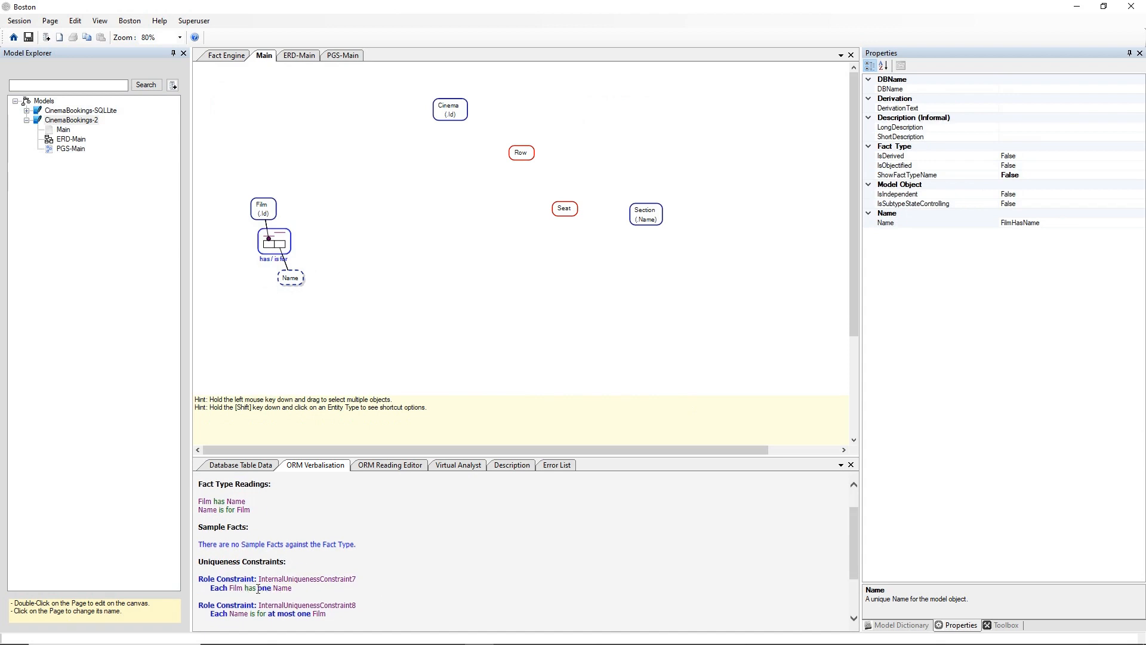
scroll(267, 589, "down", 1)
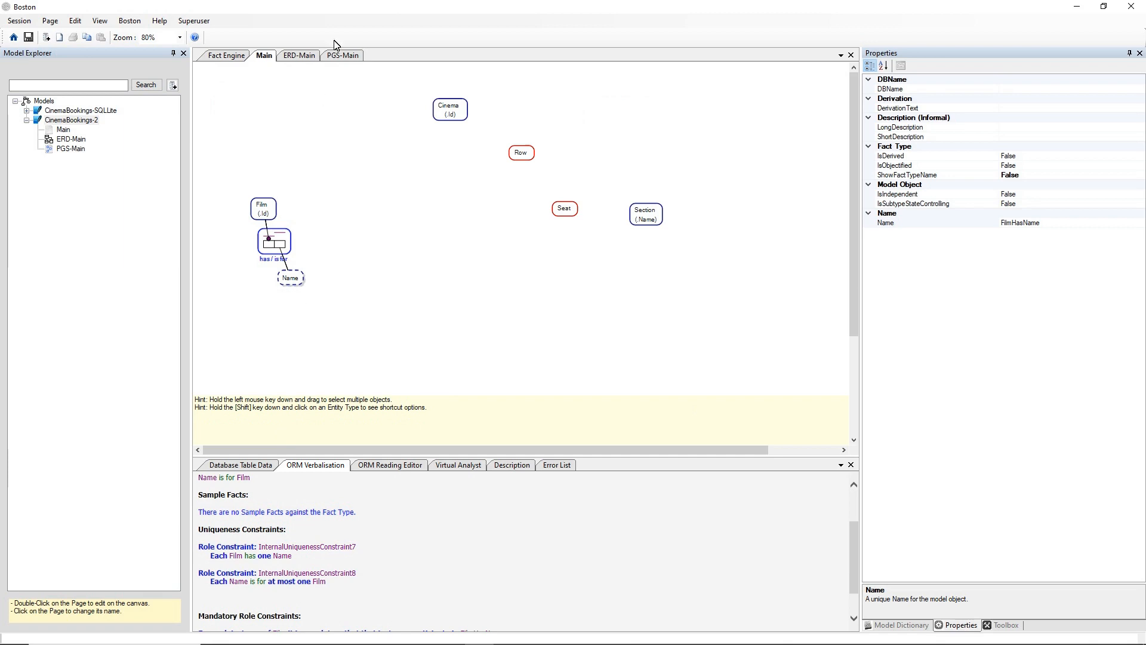
left_click(300, 55)
left_click(253, 115)
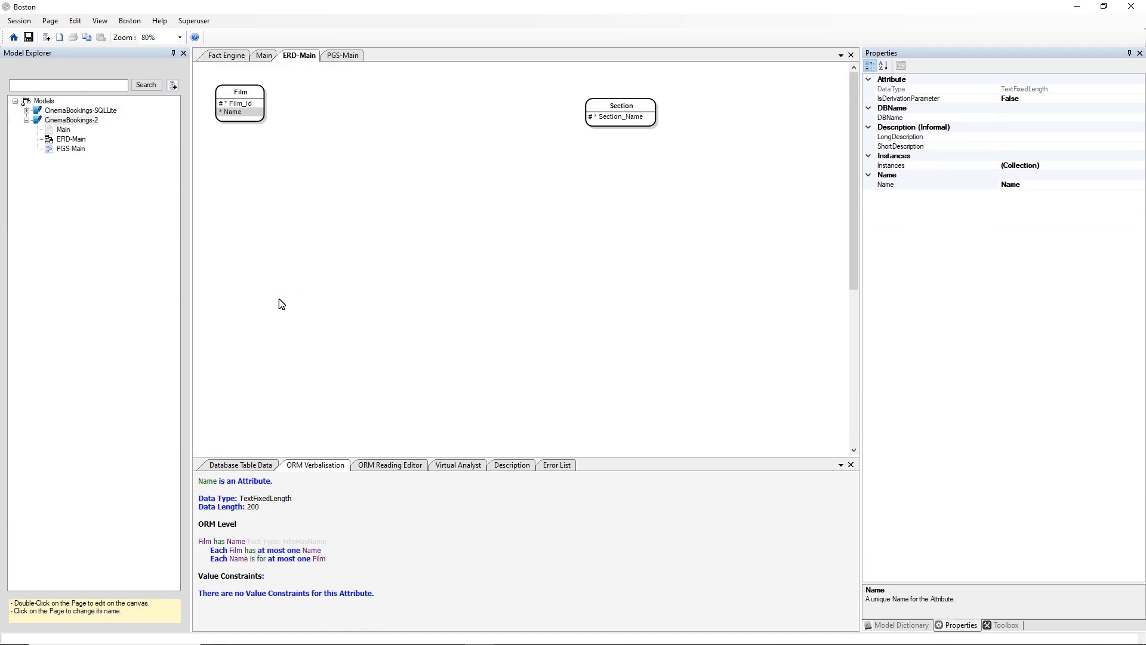
left_click(263, 55)
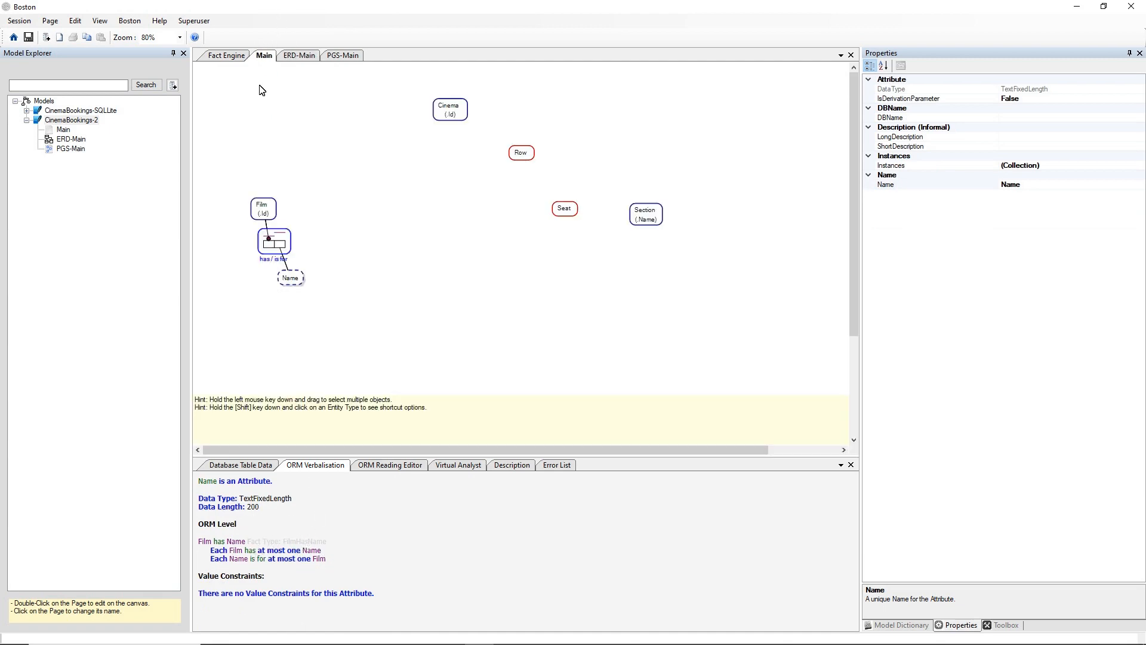
left_click(285, 243)
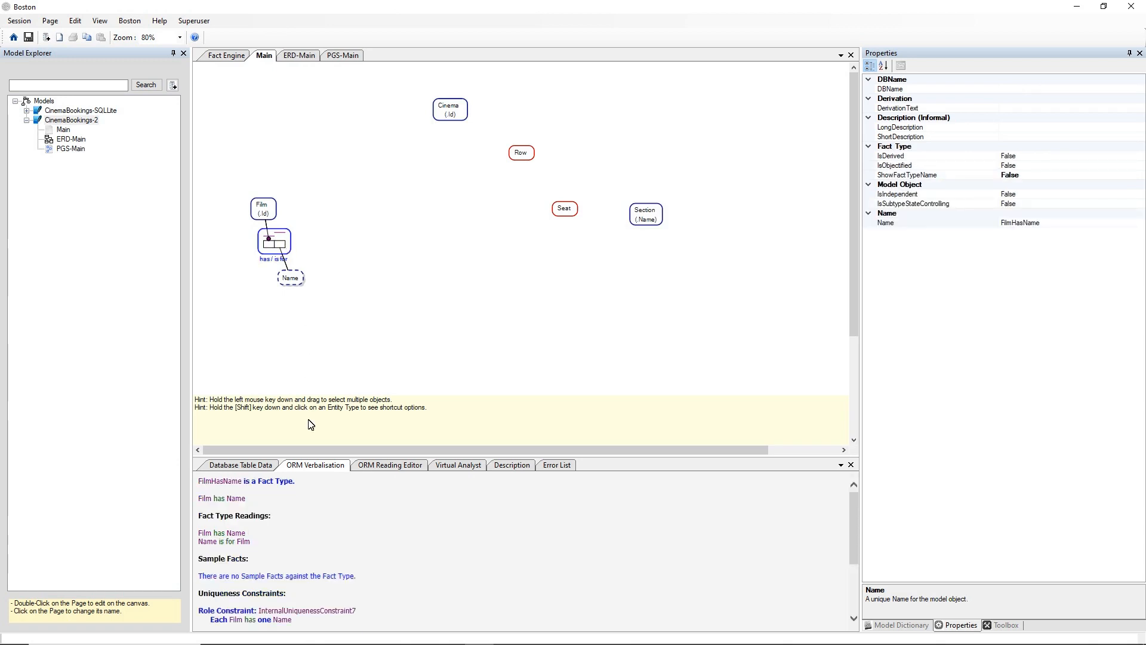
scroll(312, 552, "down", 2)
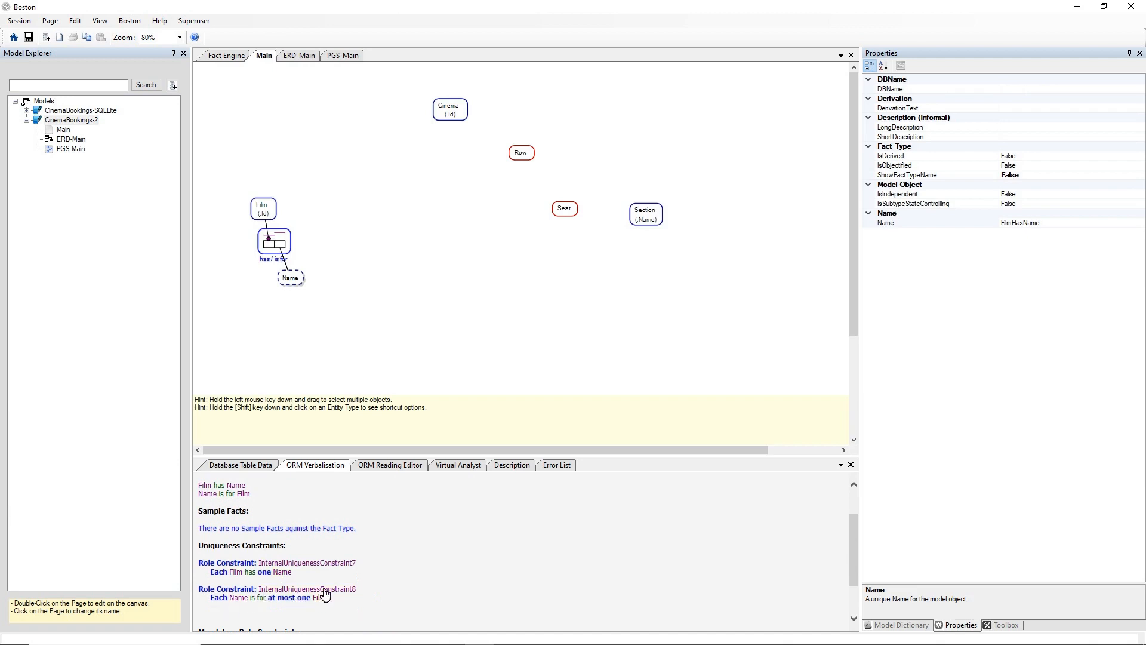
left_click(352, 171)
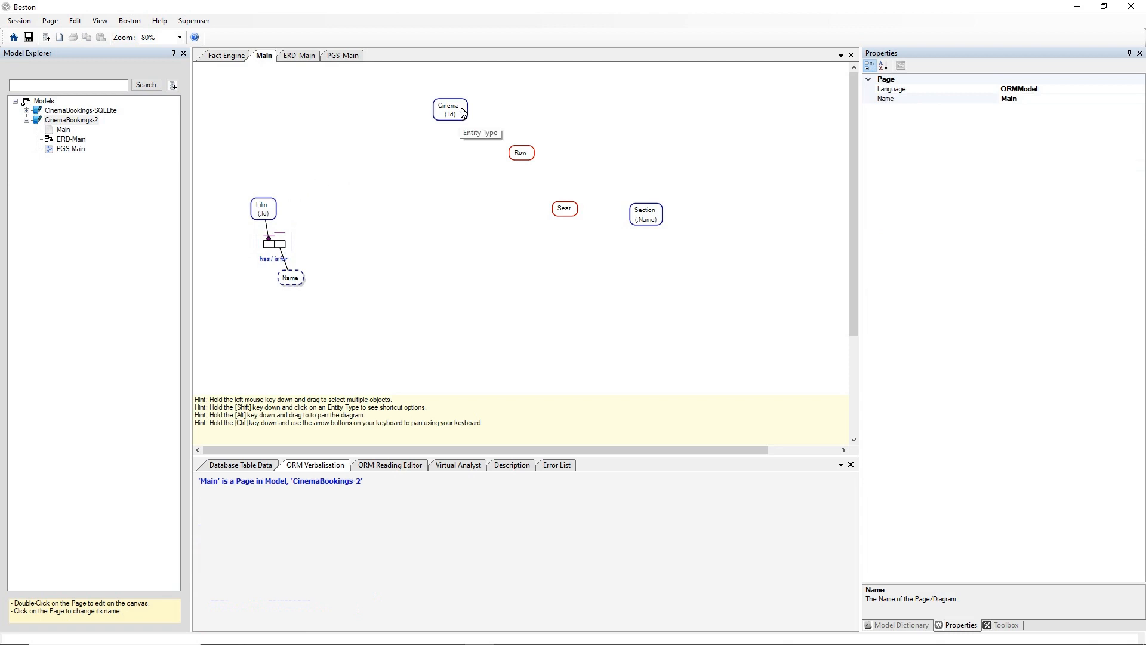
Have the Virtual Analyst create the fact type "Cinema has ONE CinemaName WRITTEN AS TextFixedLength(100)"
left_click(463, 467)
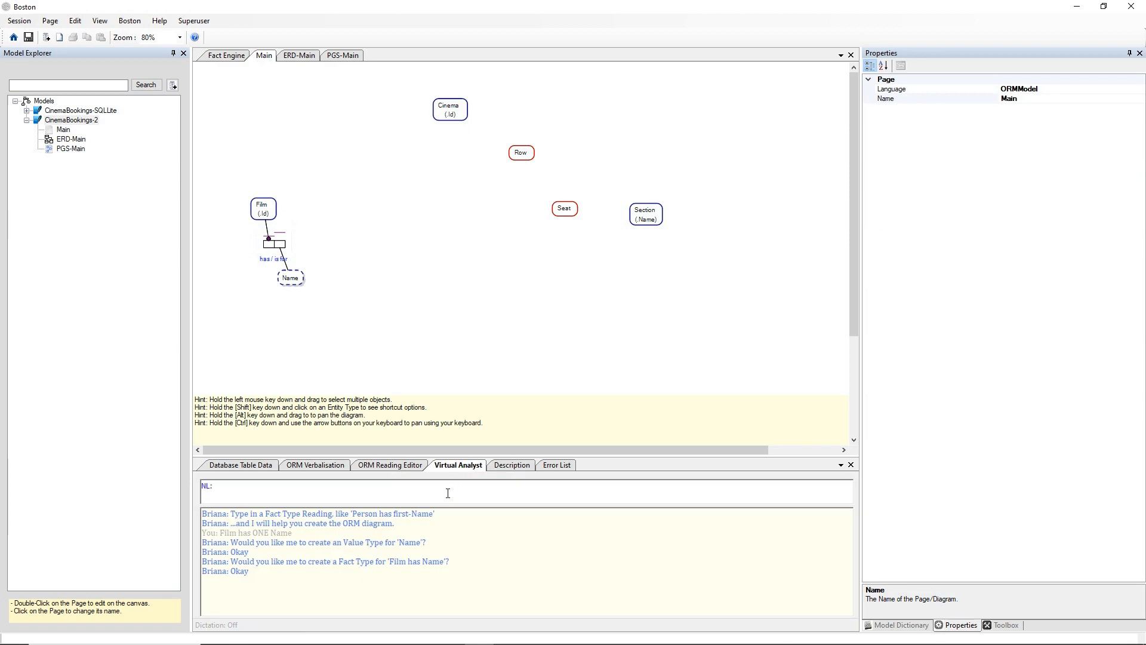
type("Cinema ")
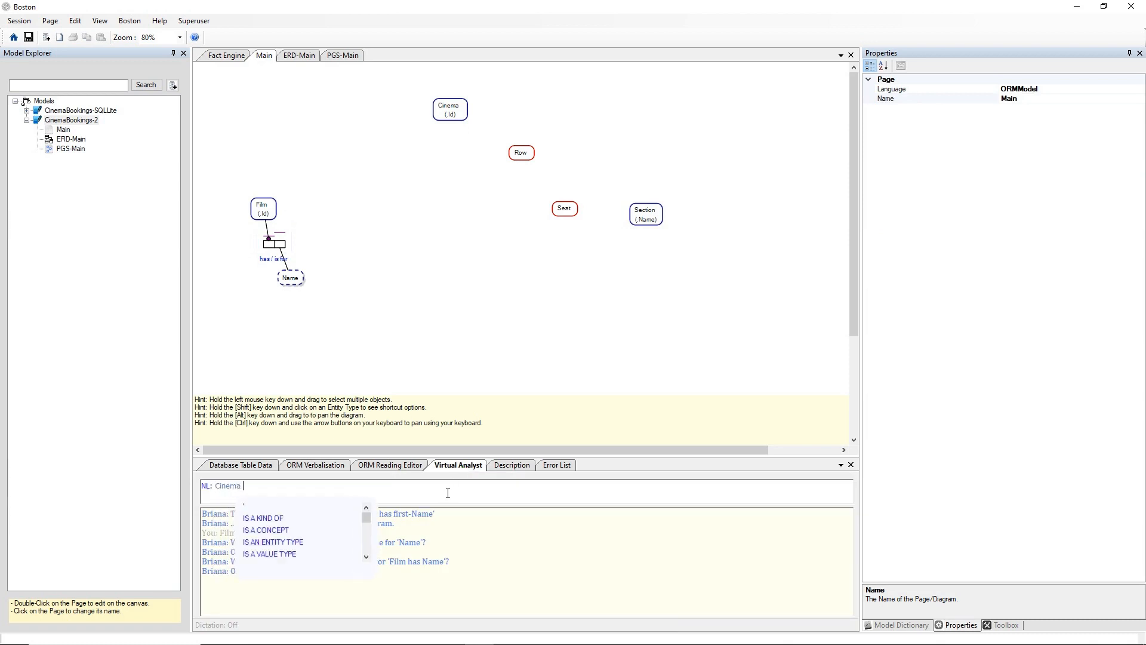
type("has")
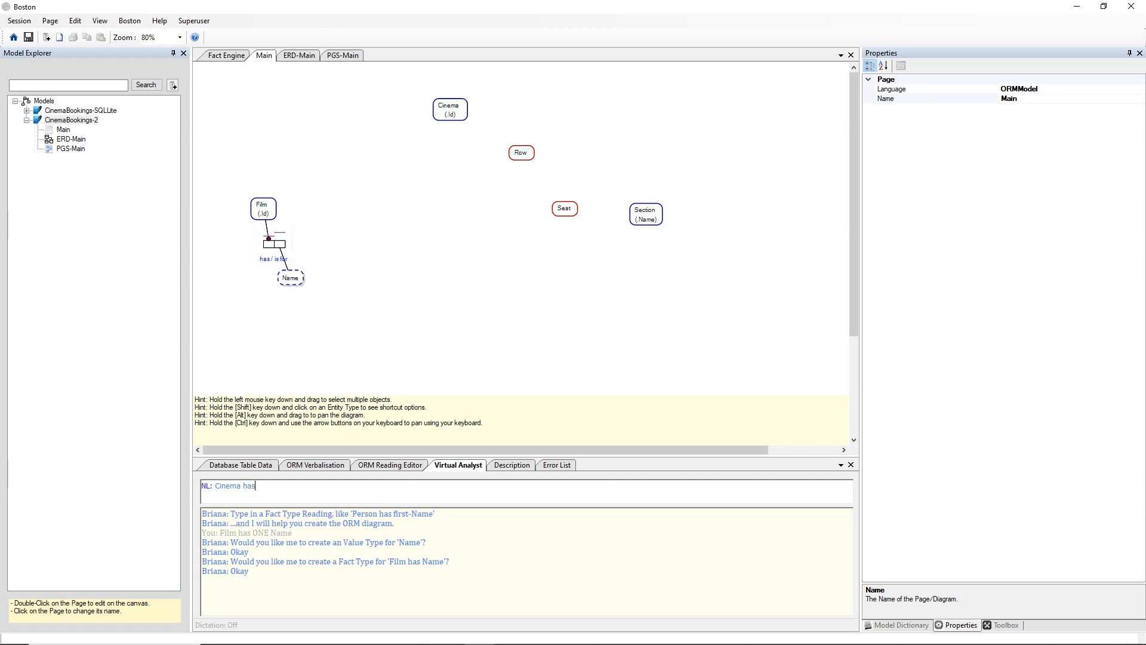
type(" ONE CinemaName")
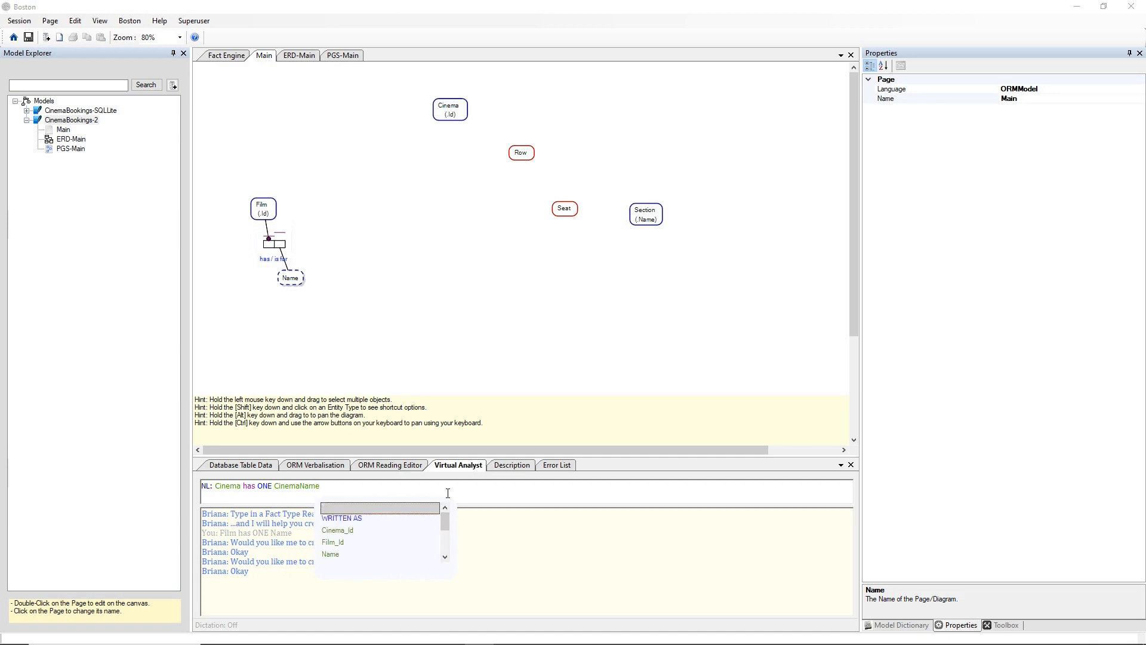
key("Down")
key("Return")
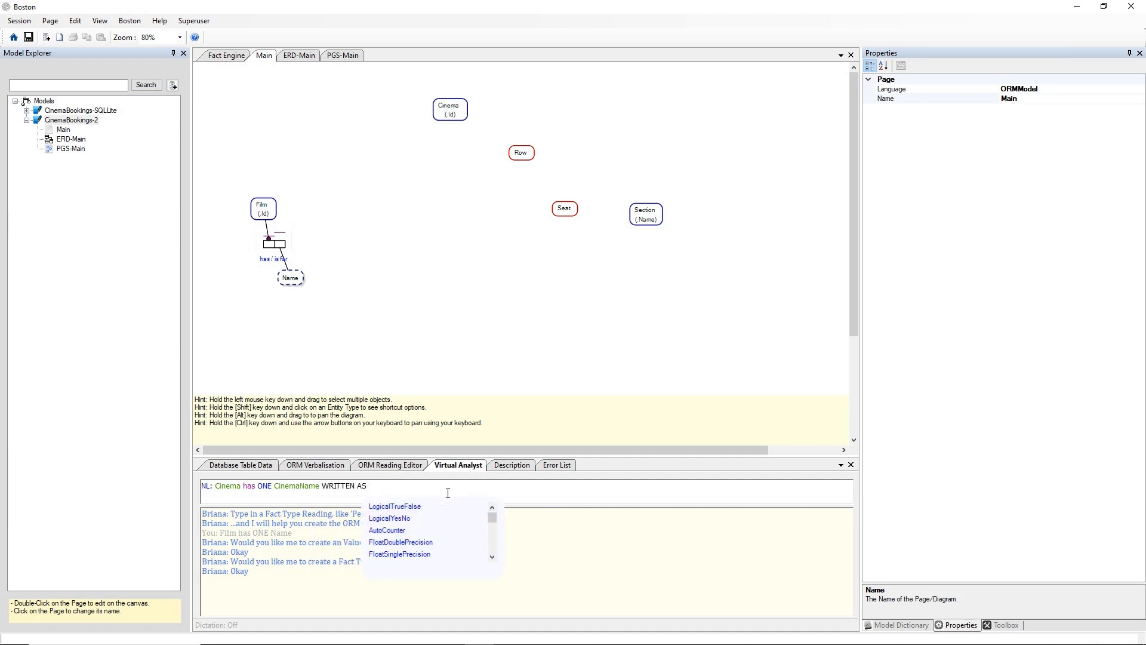
type("Text")
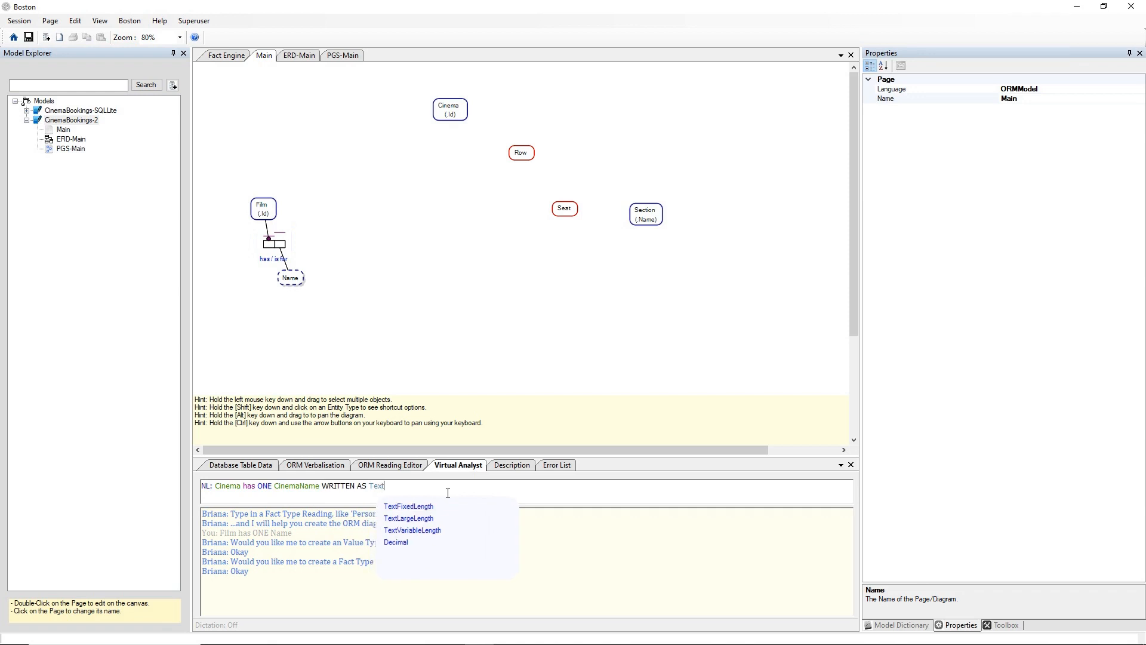
key("Down")
key("Return")
type("(")
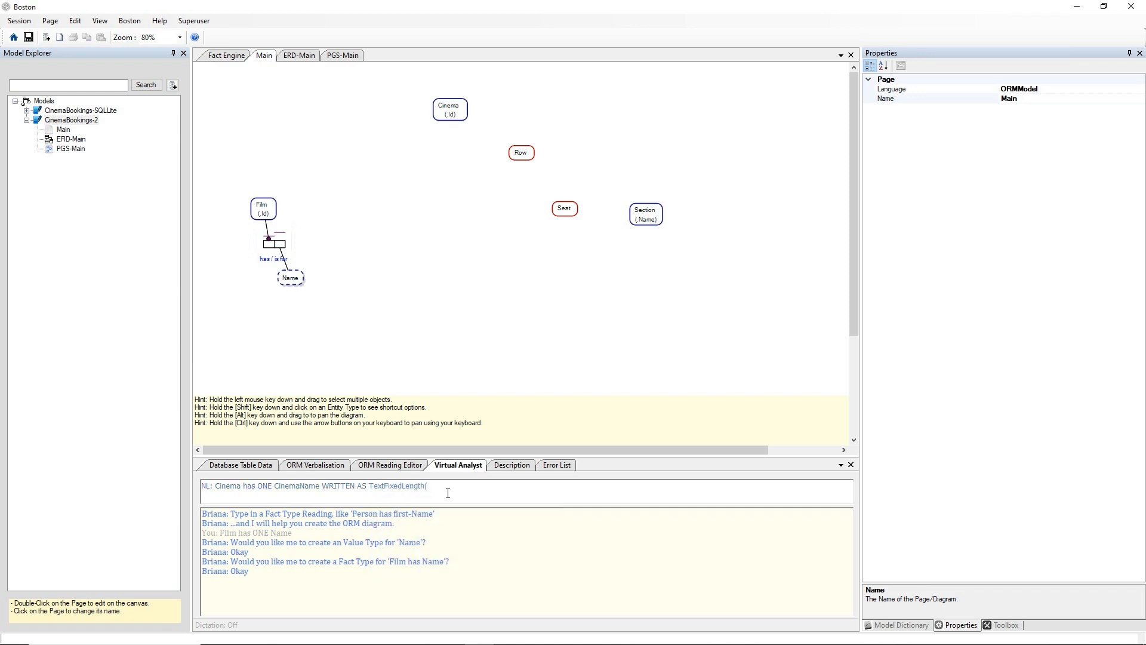
type("100)")
key("Return")
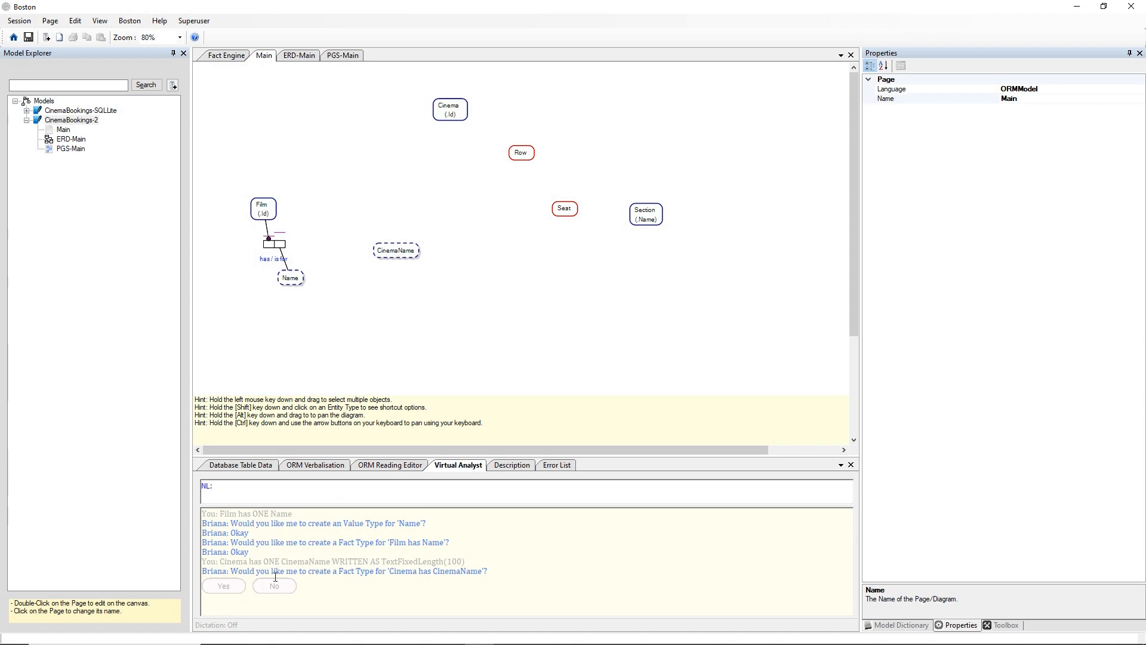
left_click(233, 588)
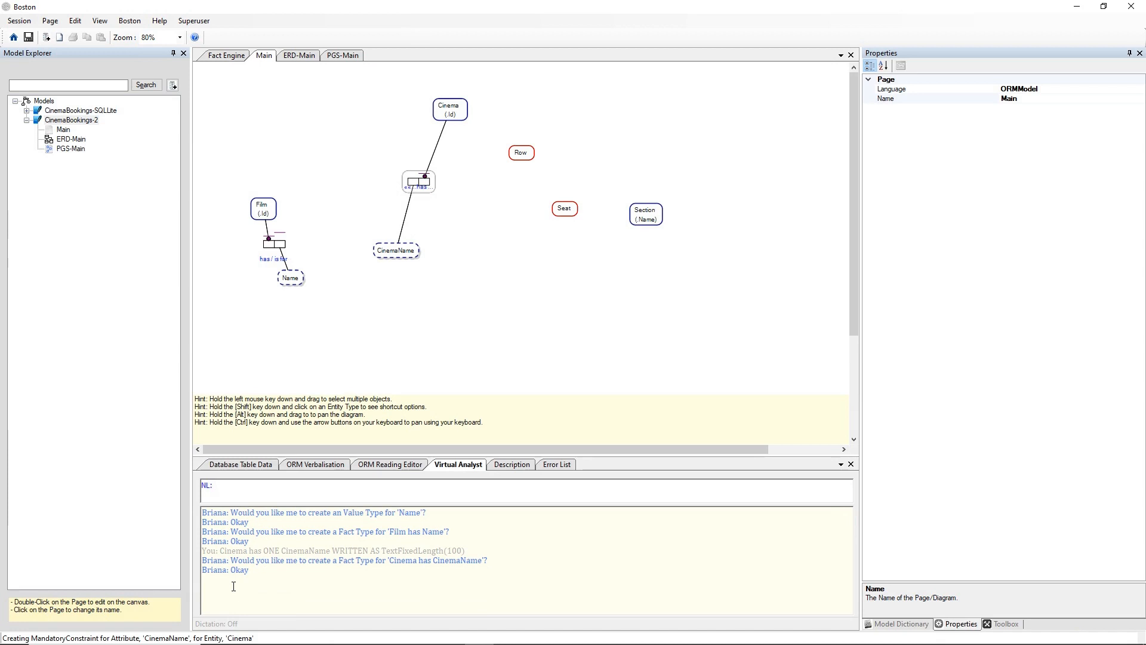
Move the Cinema has CinemaName fact type and the CinemaName value type beside the Cinema entity, with the reading below the role boxes
left_click_drag(426, 181, 508, 97)
left_click_drag(410, 249, 497, 110)
left_click(551, 126)
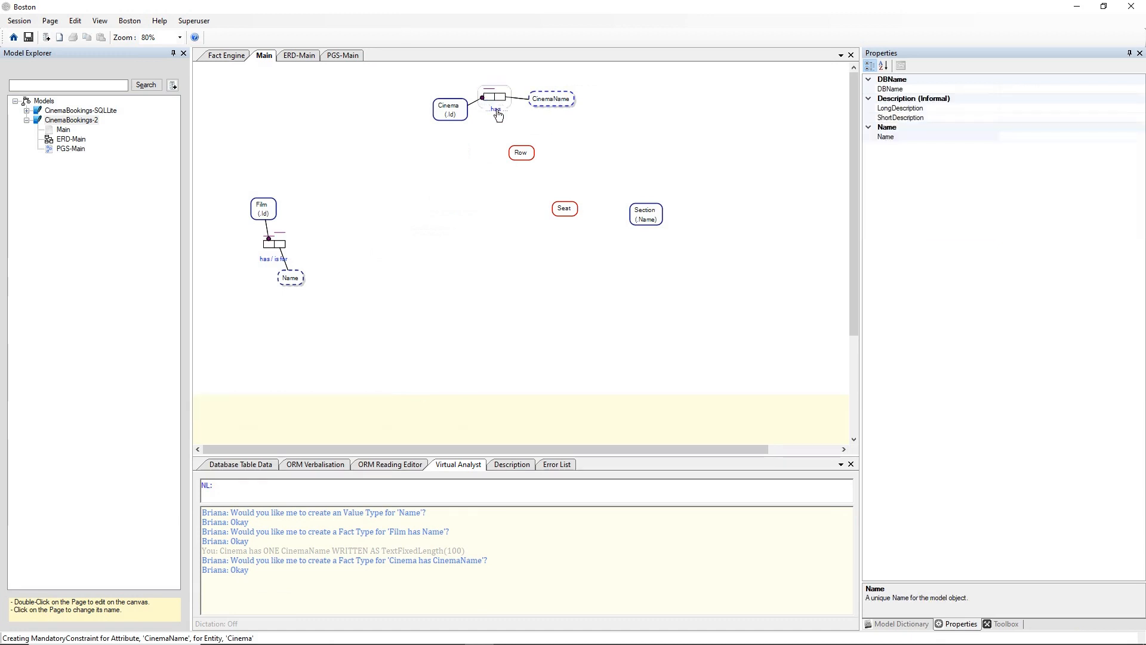
left_click(451, 166)
View the database table data of the Film entity type and of the Cinema entity type
right_click(270, 206)
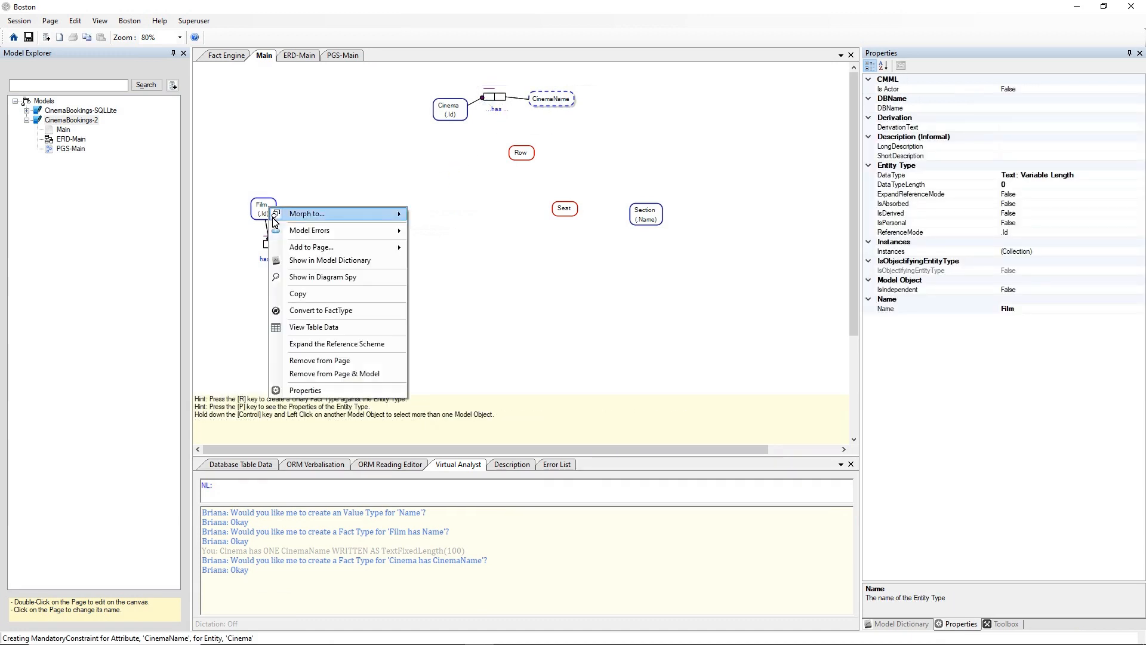
left_click(302, 334)
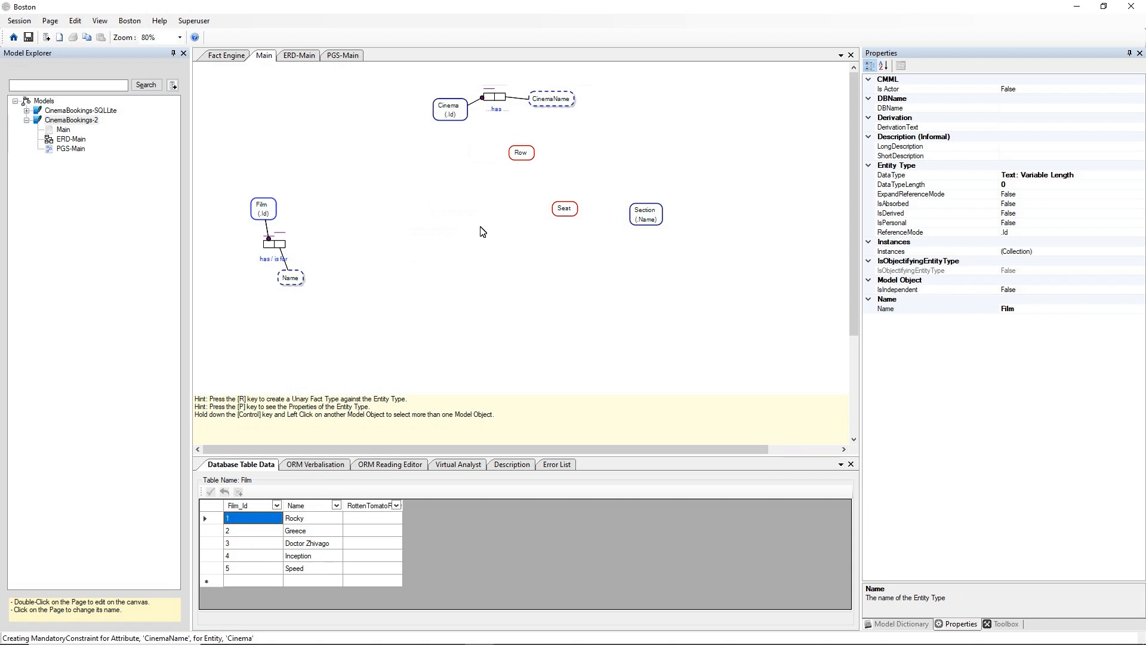
left_click(458, 111)
right_click(456, 108)
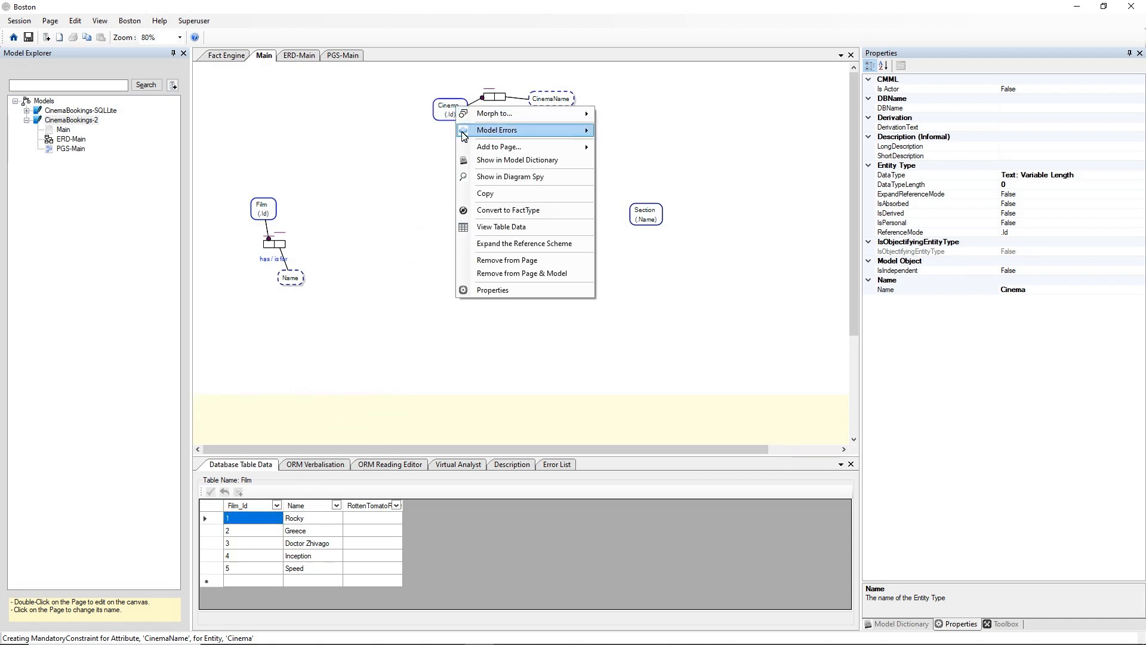
left_click(488, 229)
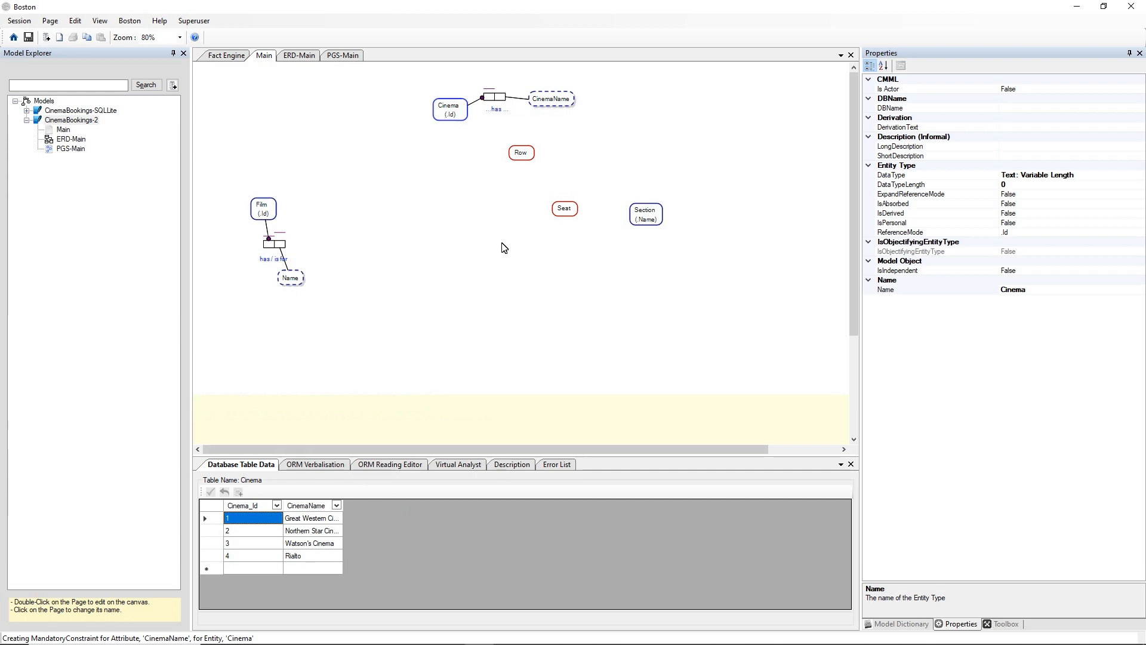
left_click(447, 250)
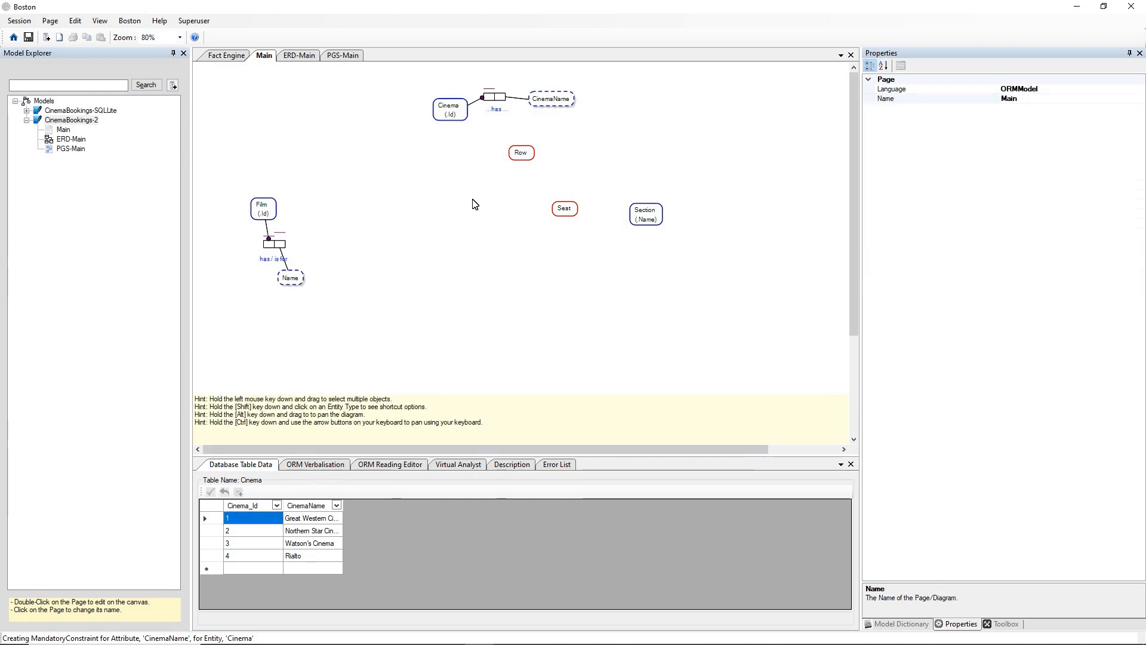
Create a binary fact type joining the Row and Cinema entity types and place it between them
left_click(521, 153)
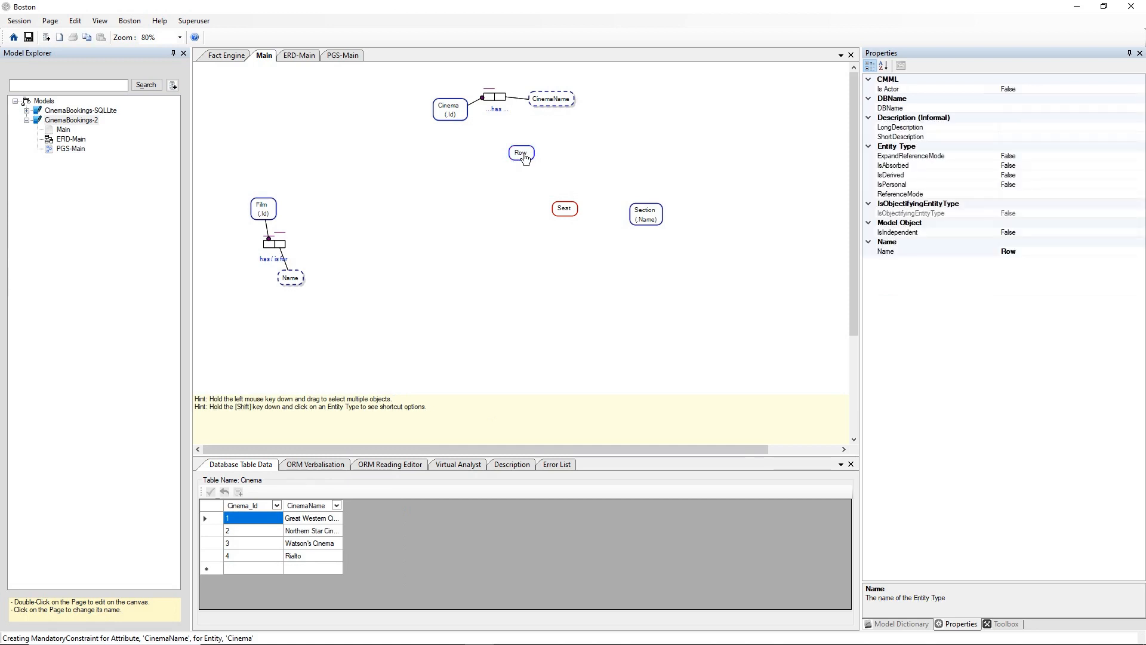
left_click(457, 114, "ctrl")
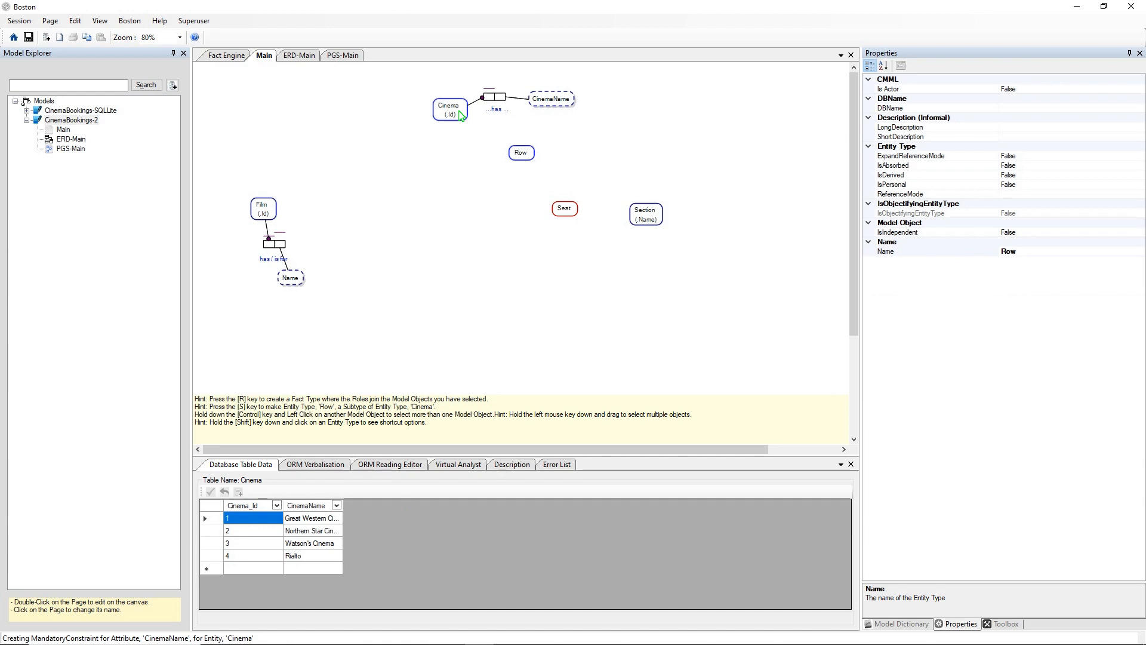
key("r")
left_click(472, 126)
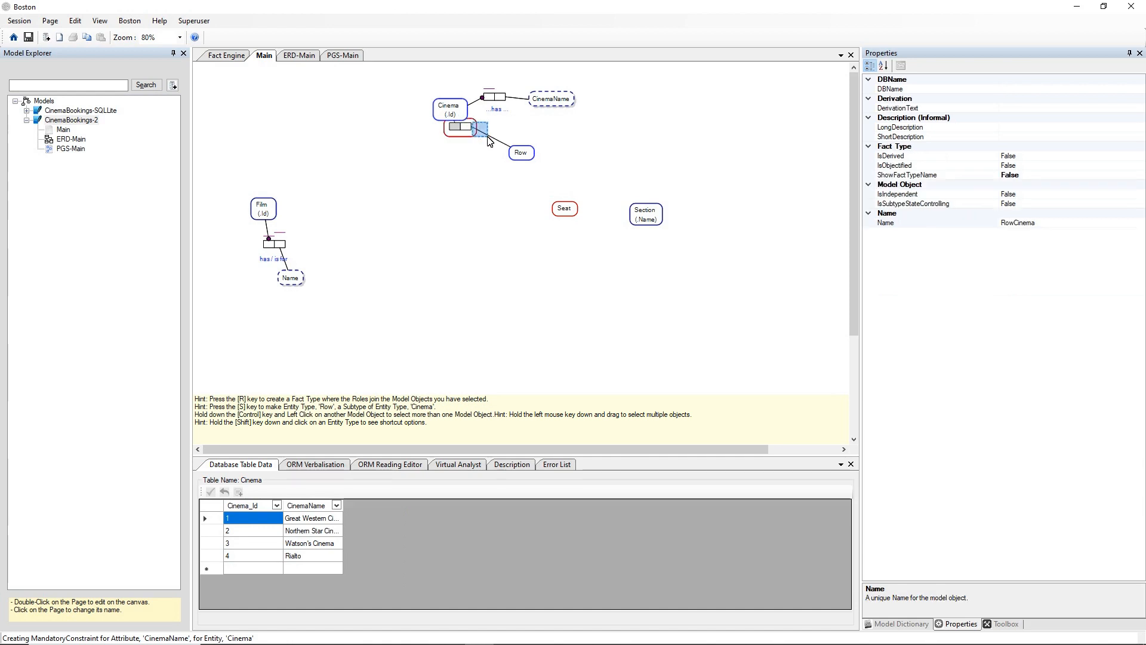
left_click_drag(471, 132, 490, 149)
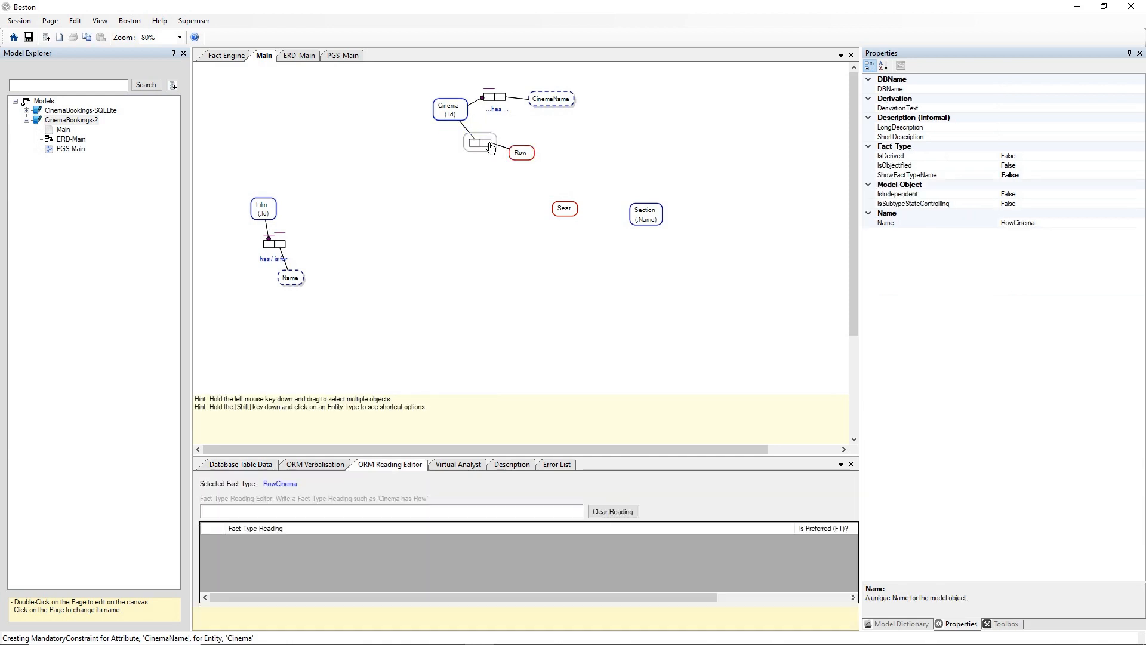
Add a uniqueness constraint to Row's role in the Row–Cinema fact type and make that role mandatory
right_click(486, 143)
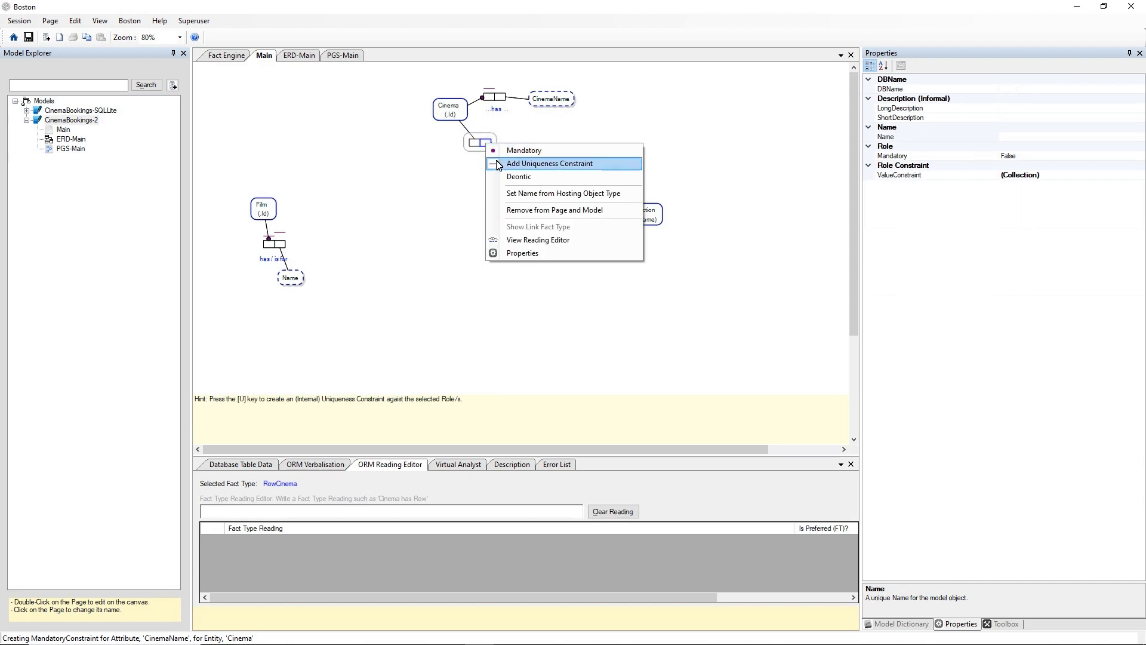
left_click(498, 163)
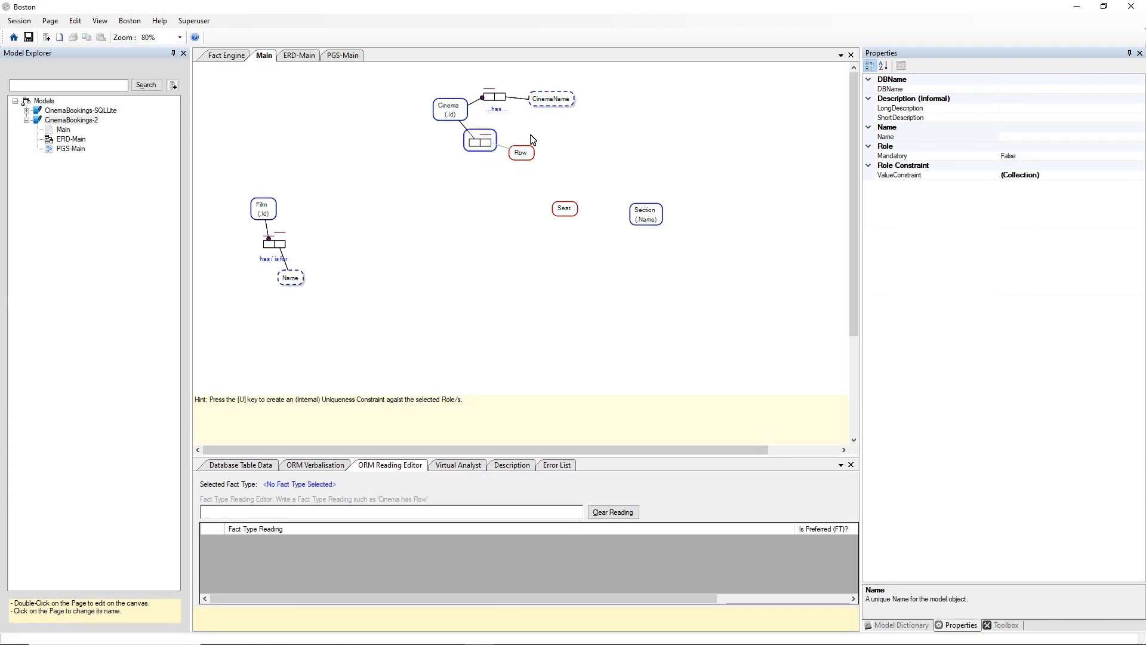
right_click(488, 146)
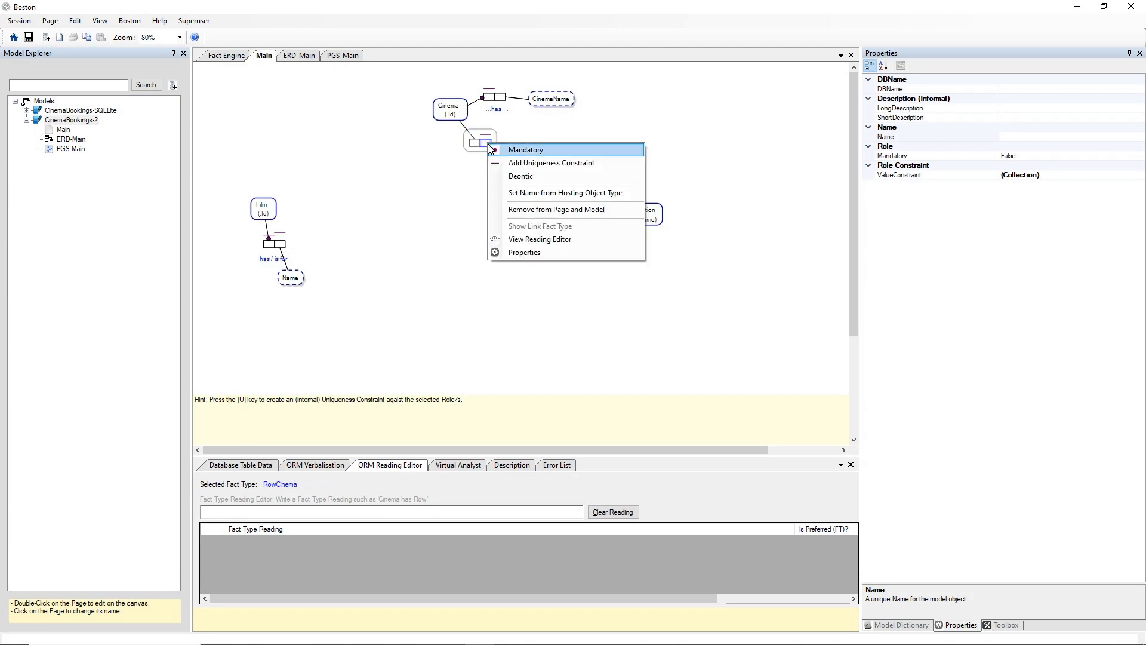
left_click(492, 148)
left_click(556, 146)
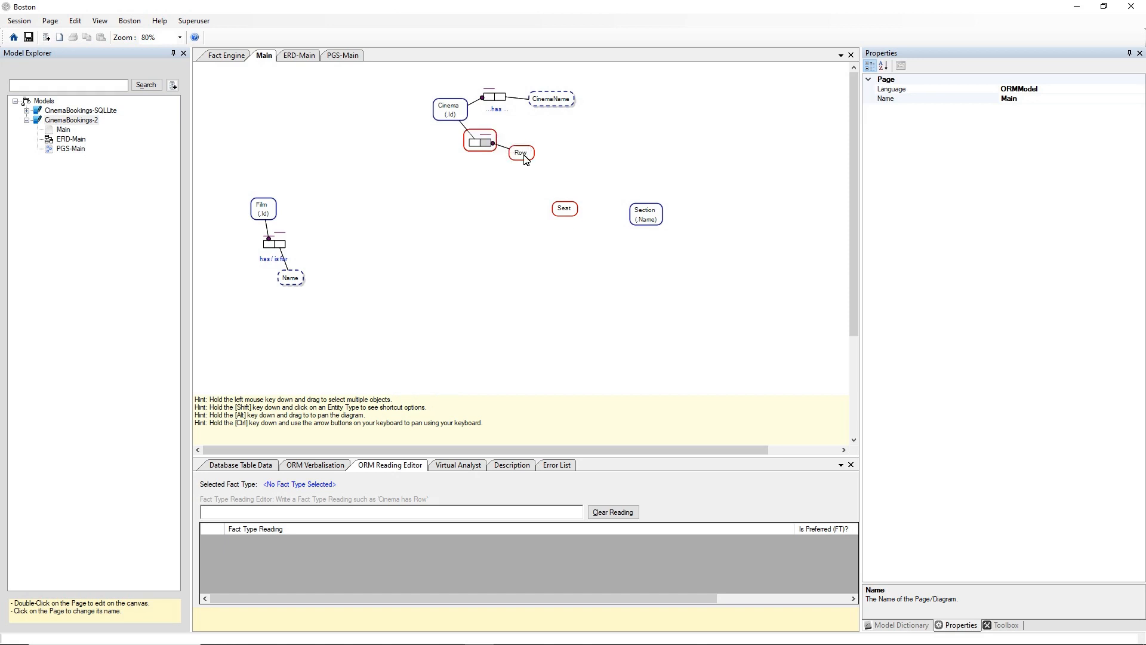
Add the reading "Row is in Cinema" to the Row–Cinema fact type and accept renaming it to RowIsInCinema
left_click(488, 142)
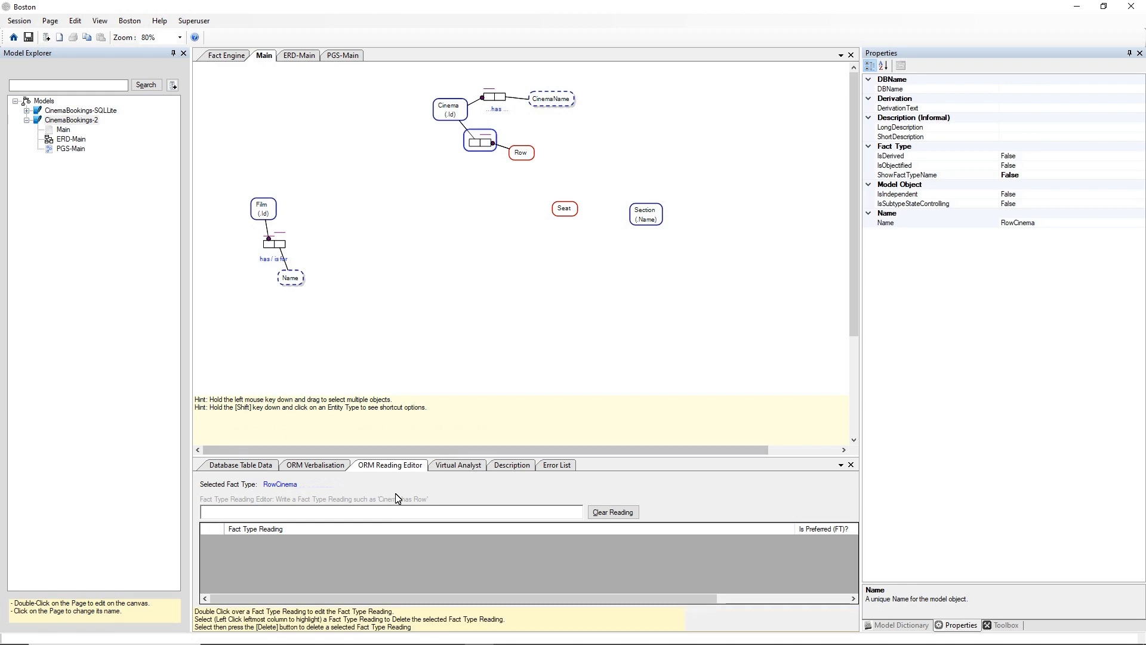
left_click(395, 514)
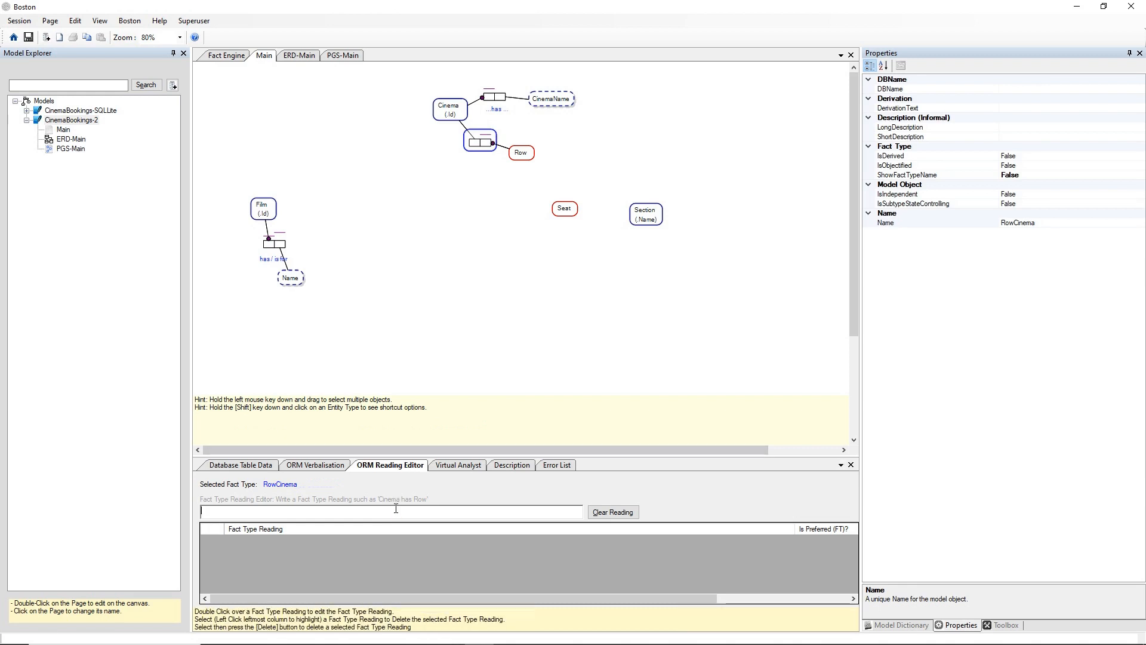
type("Row is i")
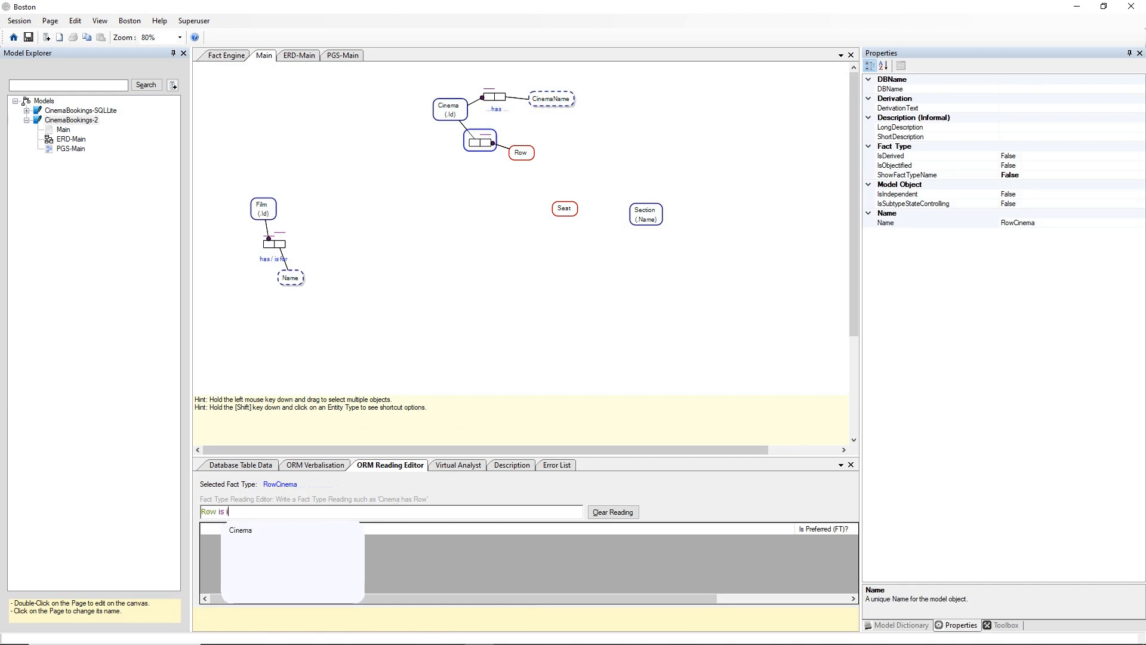
type("n Cinema")
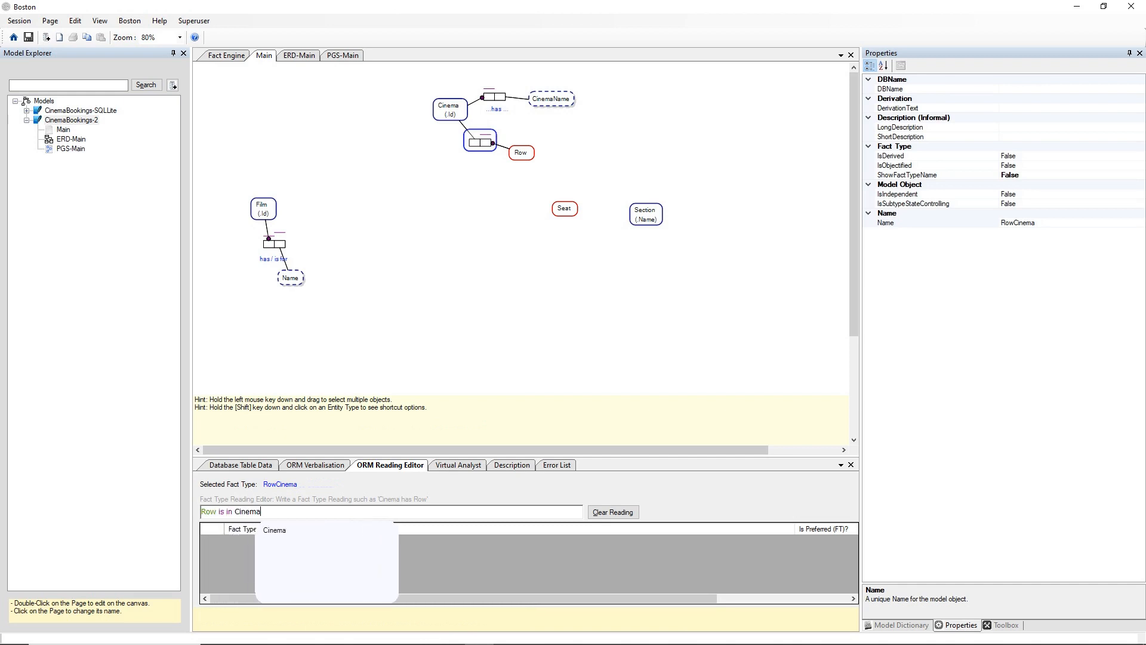
key("Return")
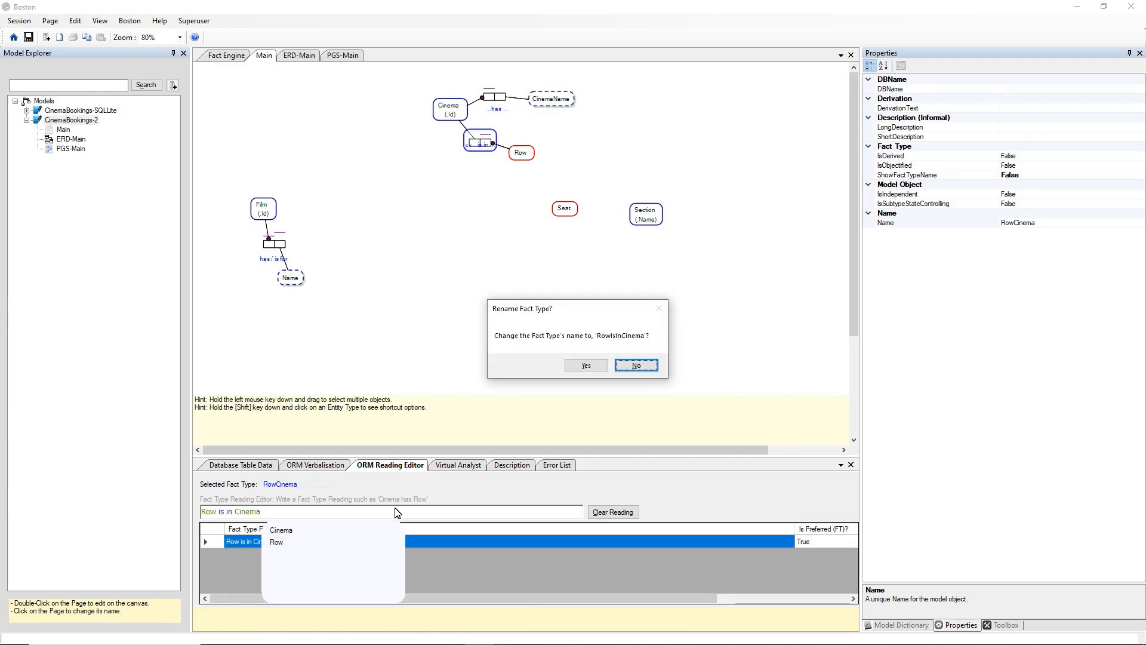
left_click(587, 365)
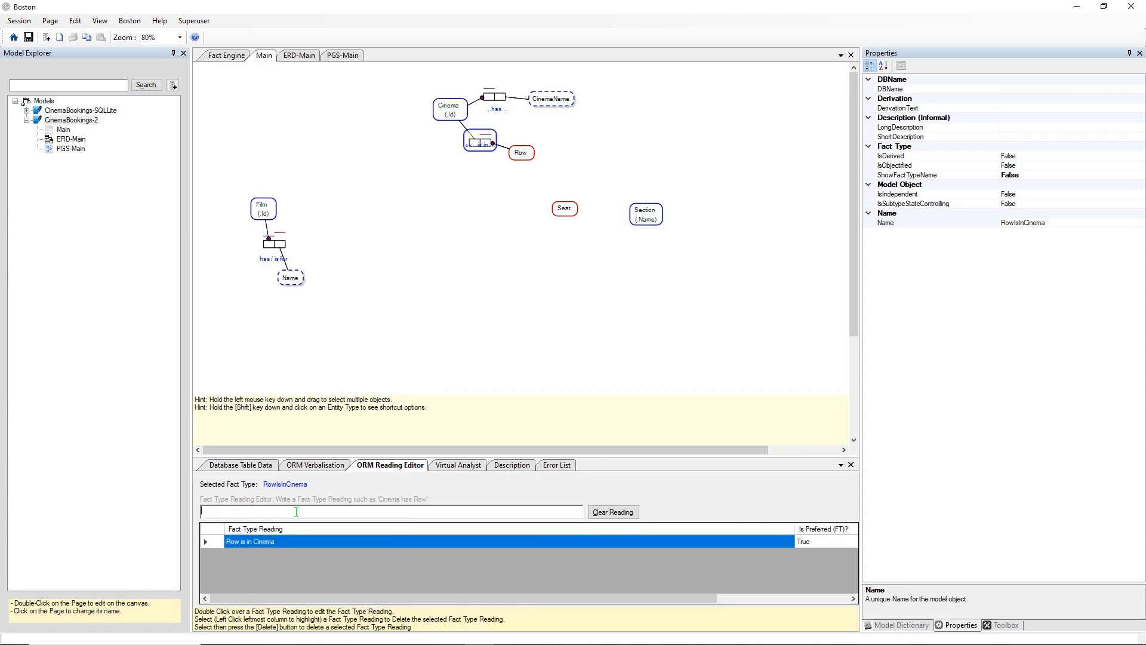
Add the reverse reading "Cinema has Row" to the RowIsInCinema fact type
left_click(296, 511)
type("Cinema ")
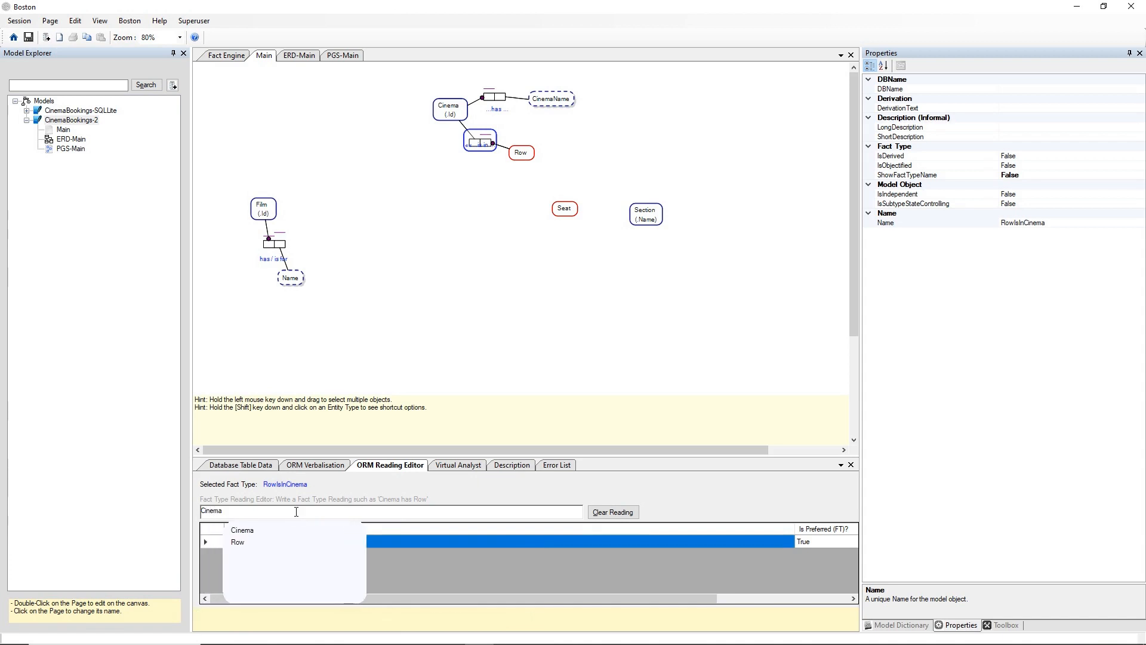
type("has Row")
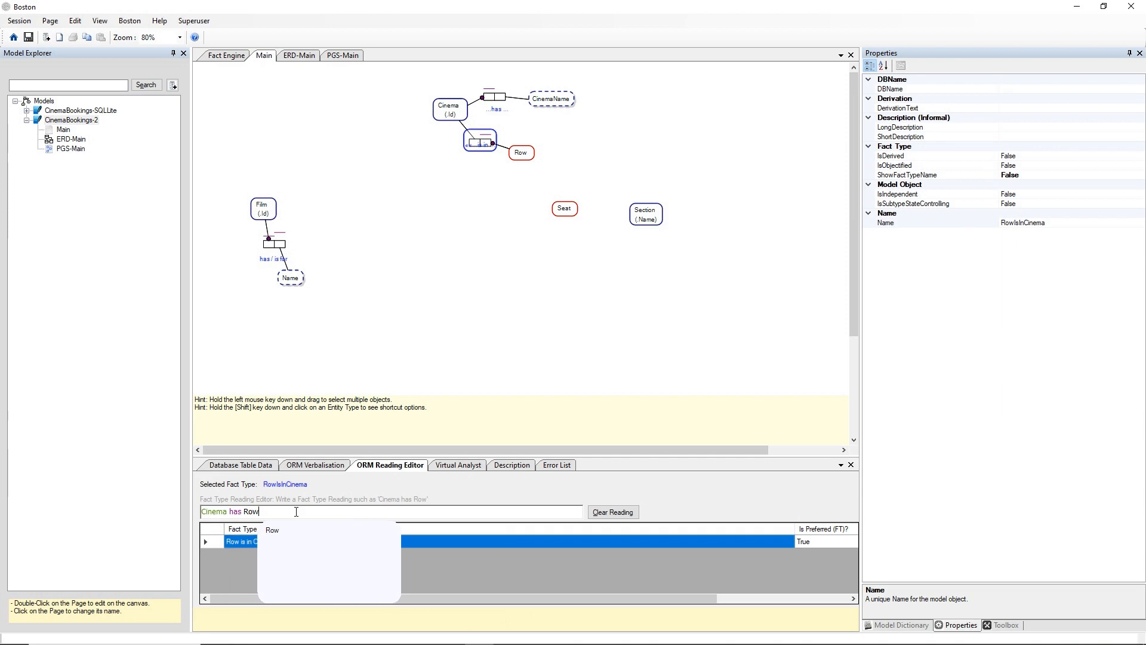
key("Return")
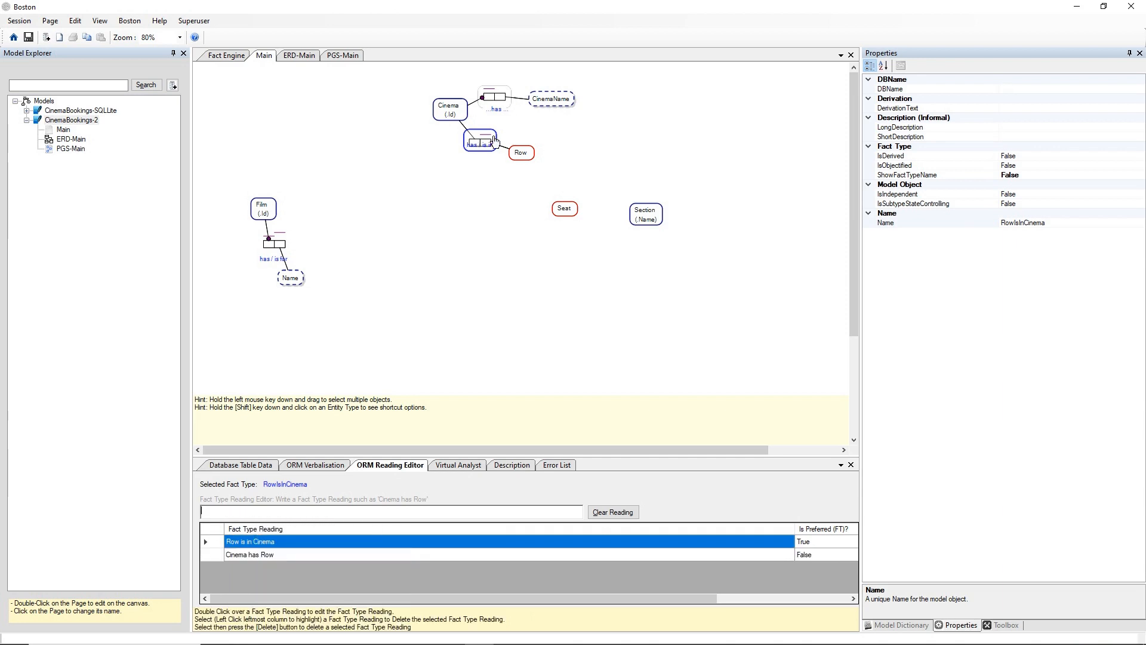
Move the "has / is in" reading below its role boxes and shift the Row entity slightly down
left_click(482, 157)
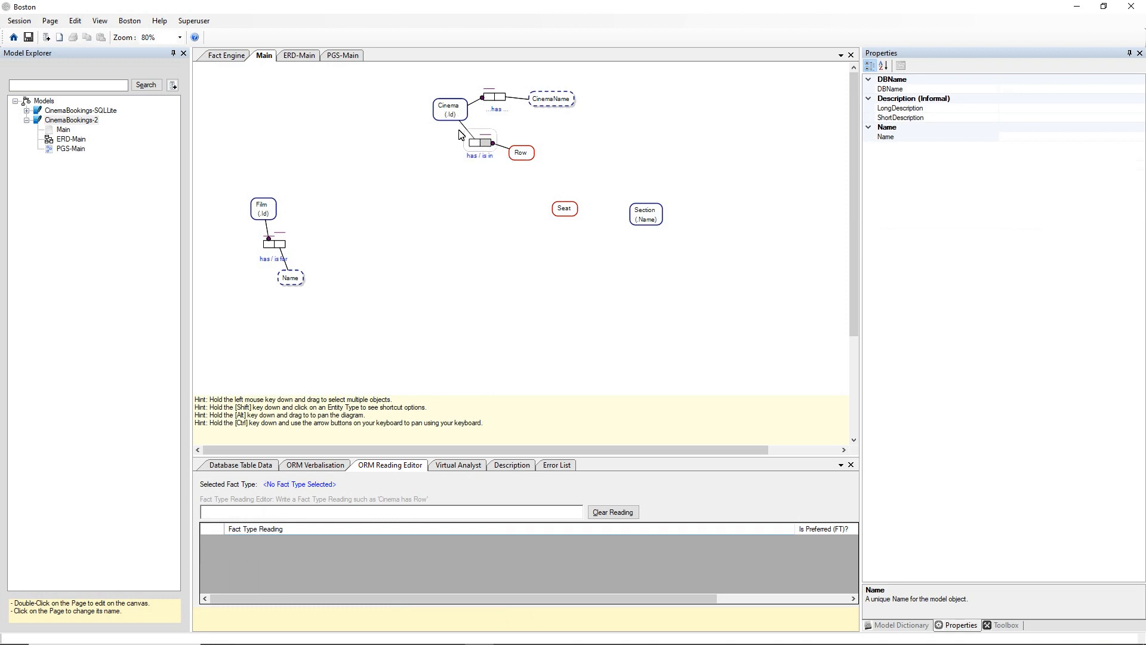
left_click(524, 156)
left_click_drag(526, 157, 527, 164)
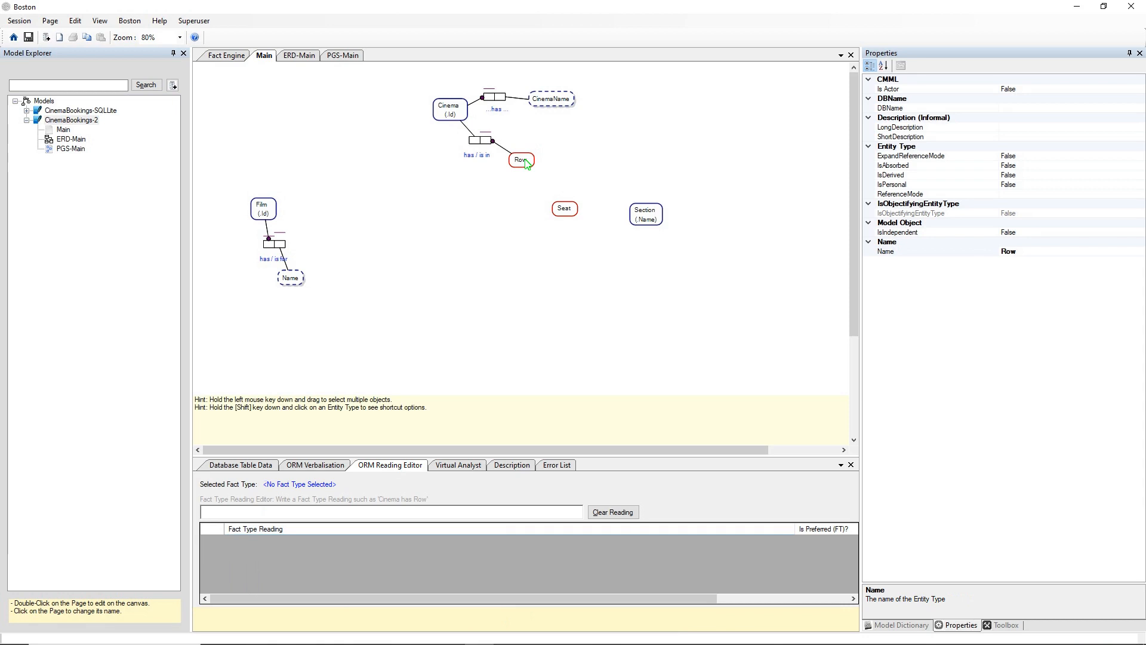
right_click(526, 163)
left_click(495, 188)
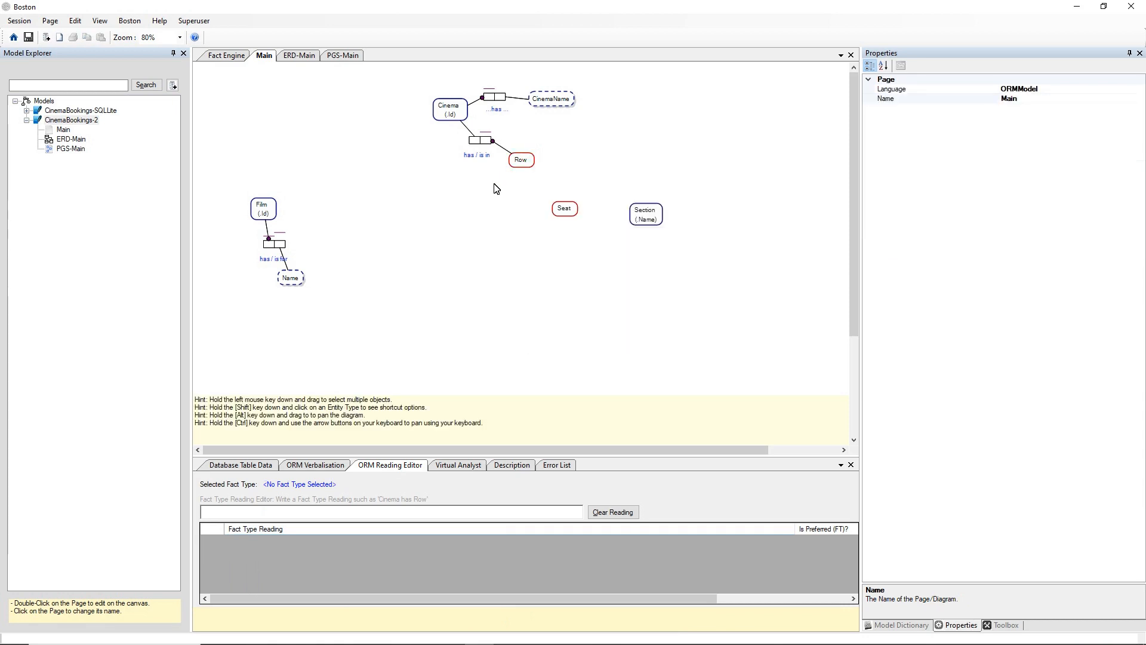
Begin the Virtual Analyst statement "Row has ONE RowNr WRITTEN AS"
left_click(458, 470)
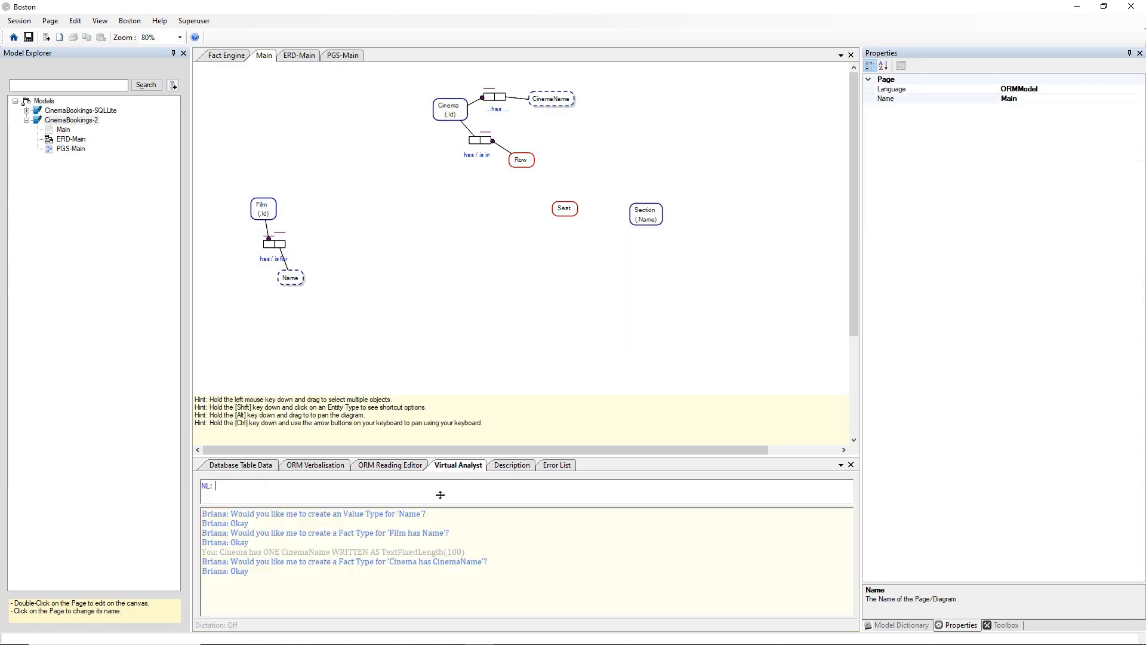
type("Row")
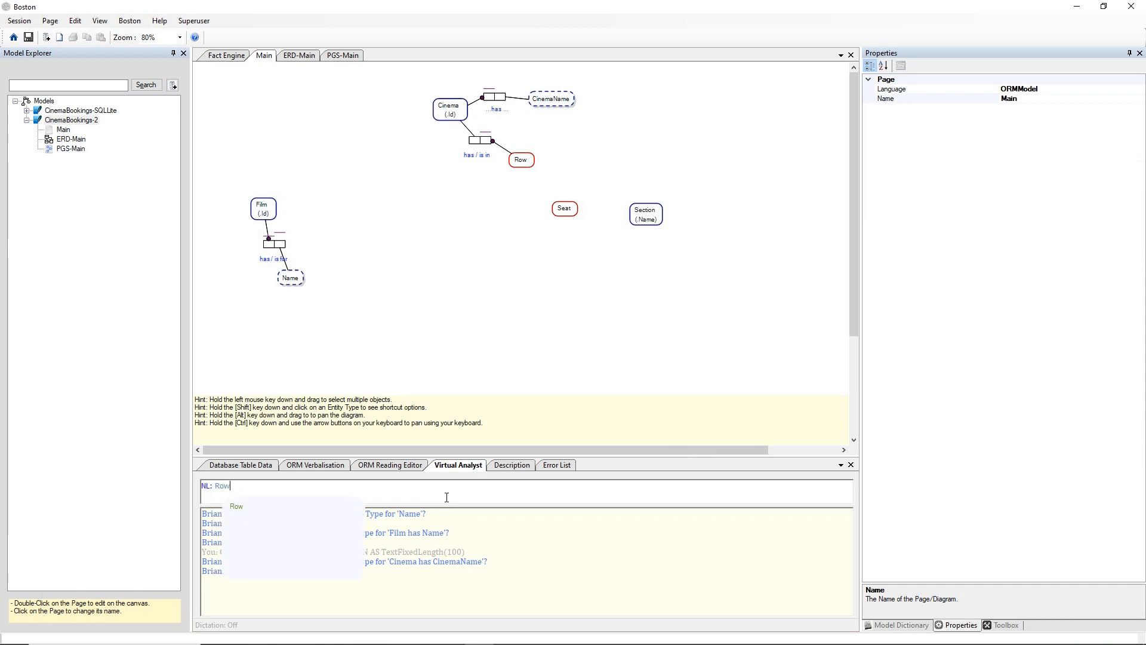
type(" has O")
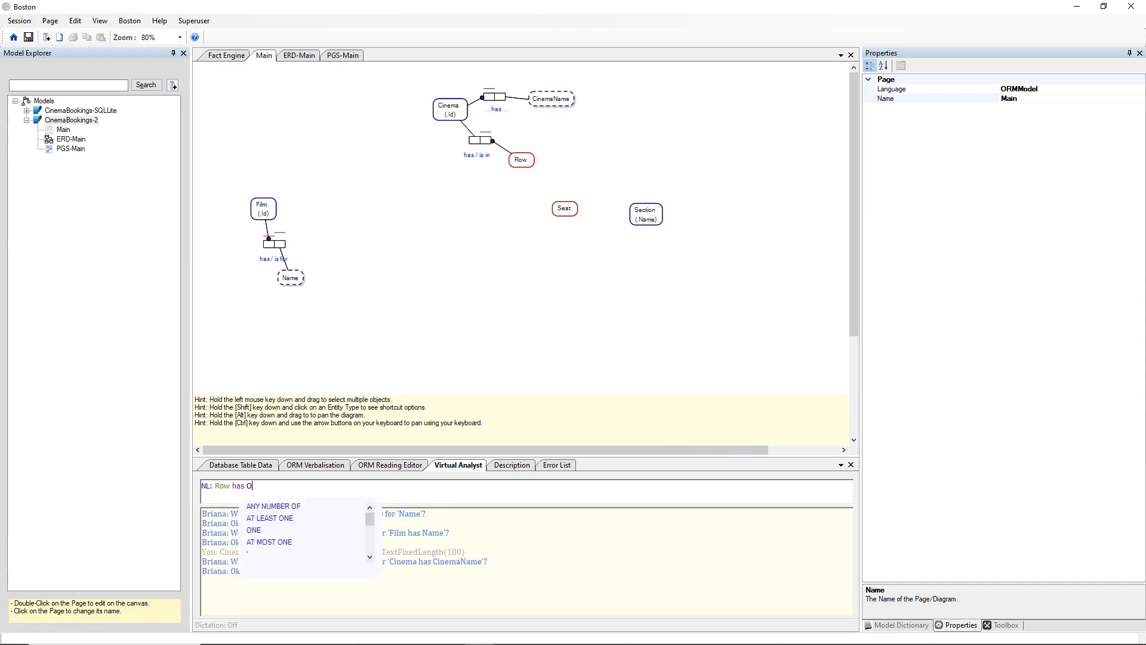
type("NE RowNr")
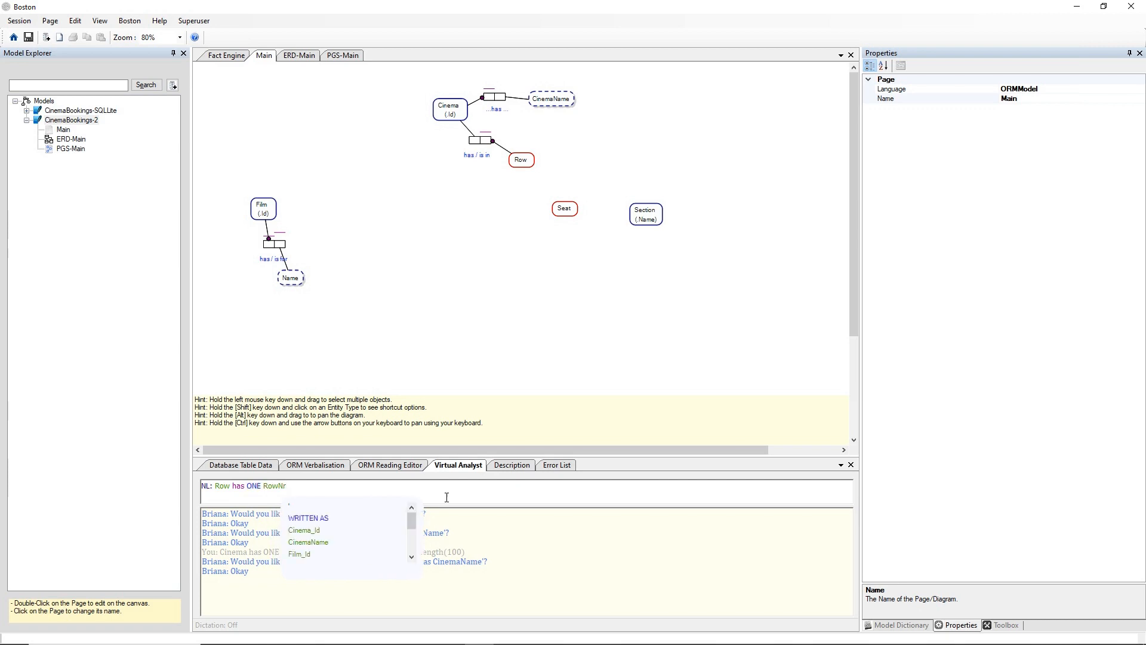
key("Down")
key("Down")
key("Return")
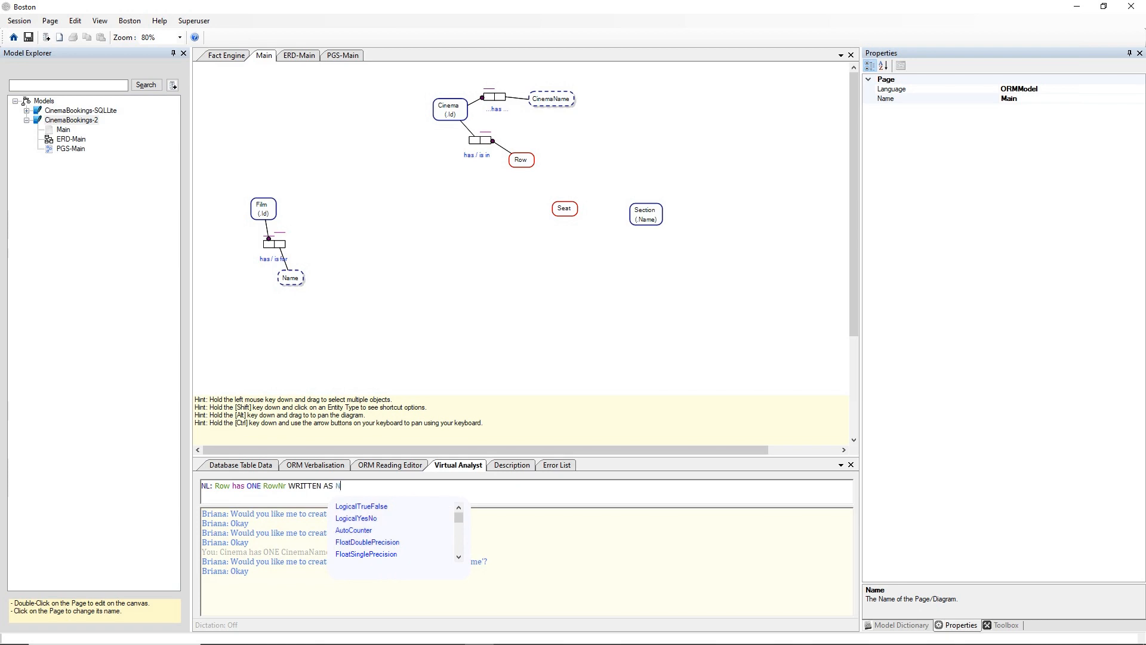
Complete the statement with the data type UnsignedSmallInteger, submit it and accept creating the fact type "Row has RowNr"
type("N")
key("BackSpace")
key("Down")
key("Down")
key("Down")
key("Down")
key("Down")
key("Down")
key("Down")
key("Down")
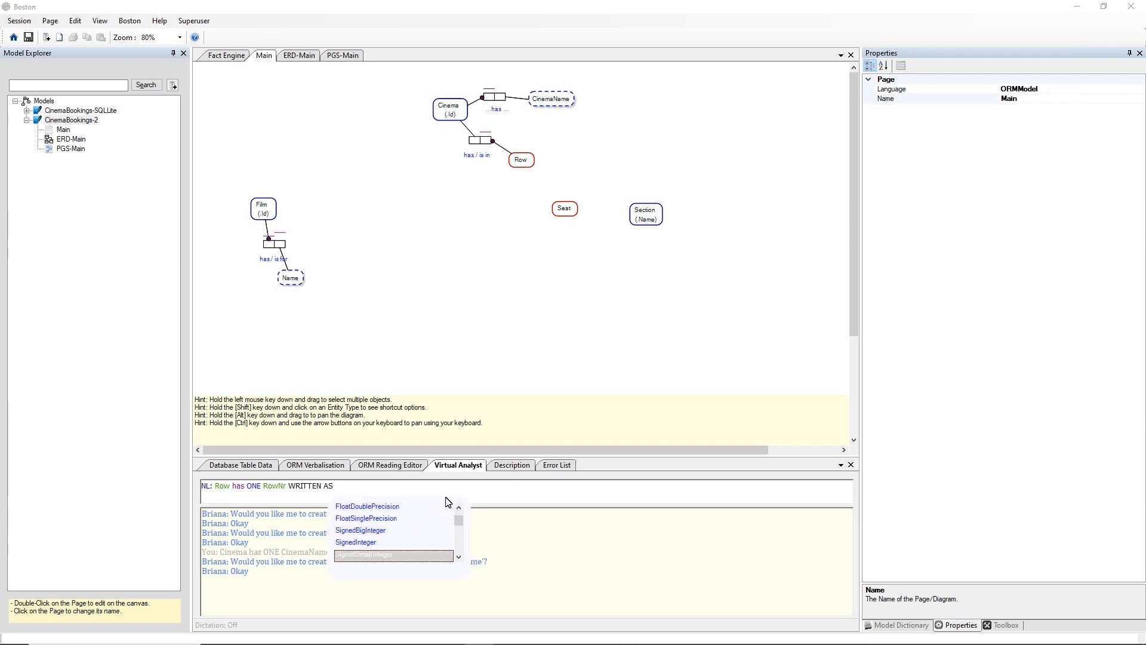
key("Down")
key("Down")
key("Down")
key("Down")
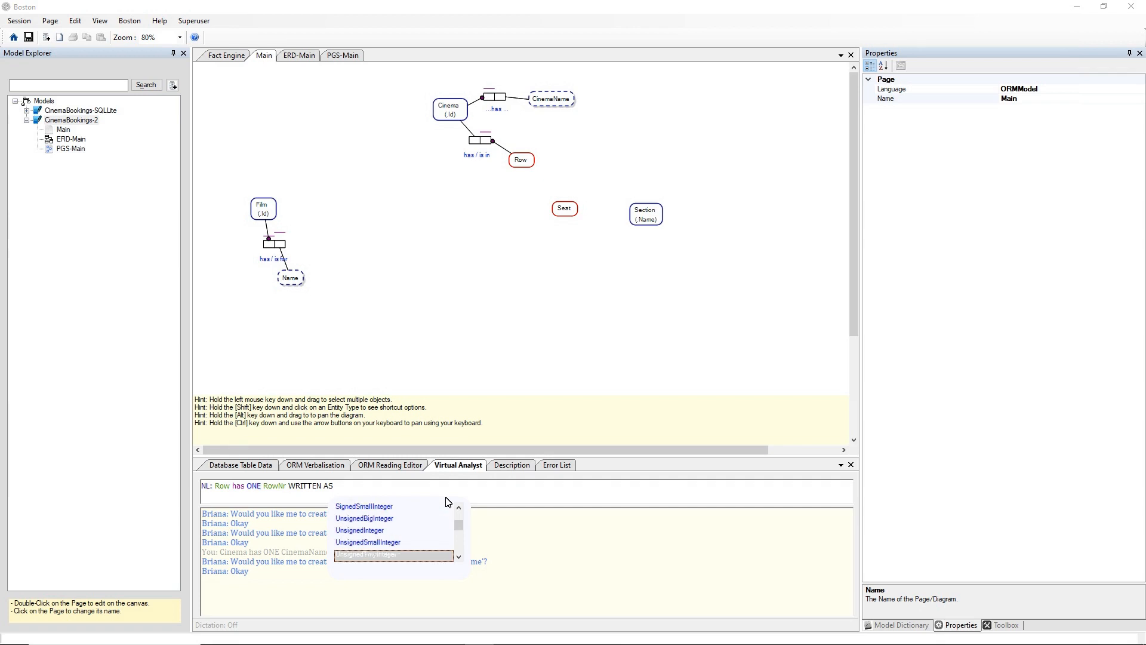
key("Up")
key("Return")
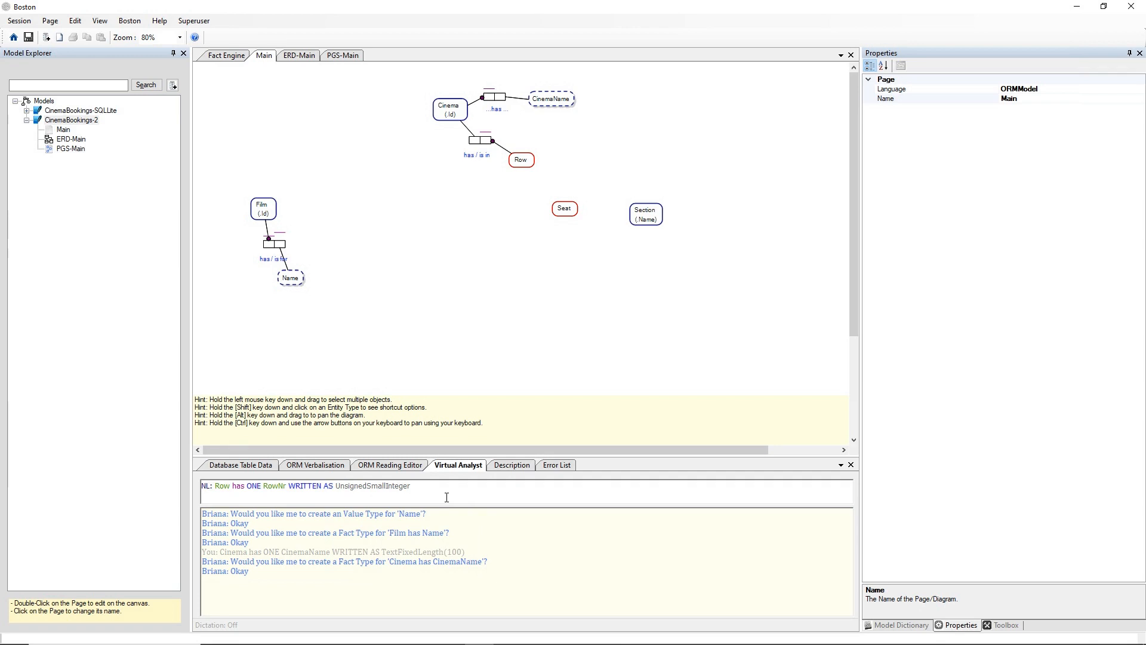
key("Return")
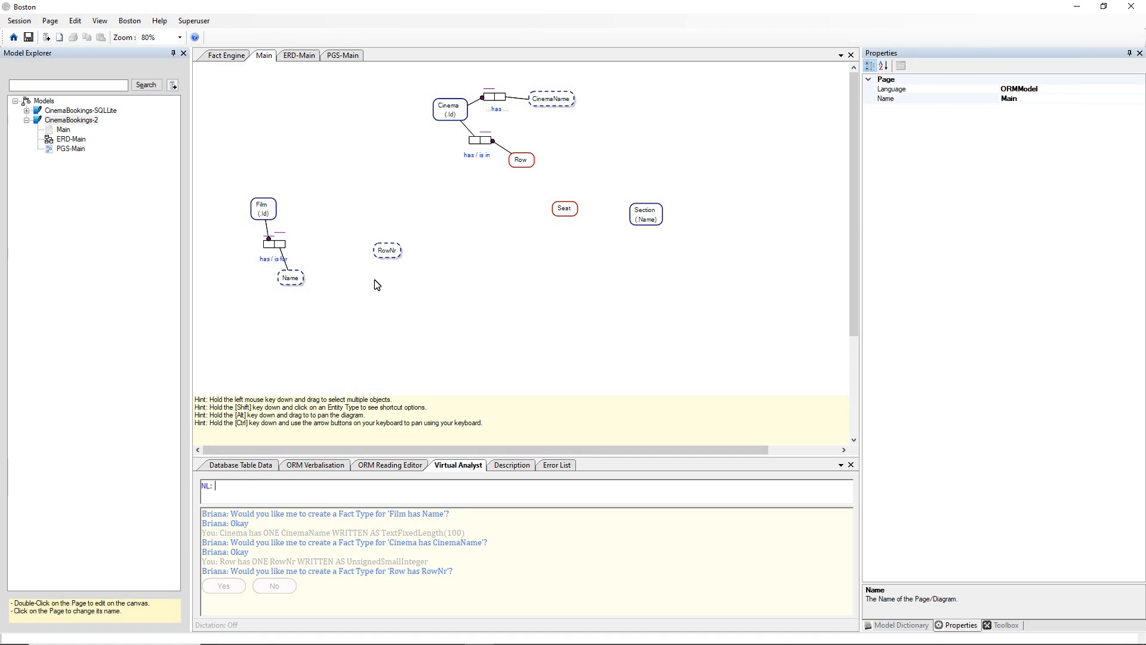
left_click(224, 586)
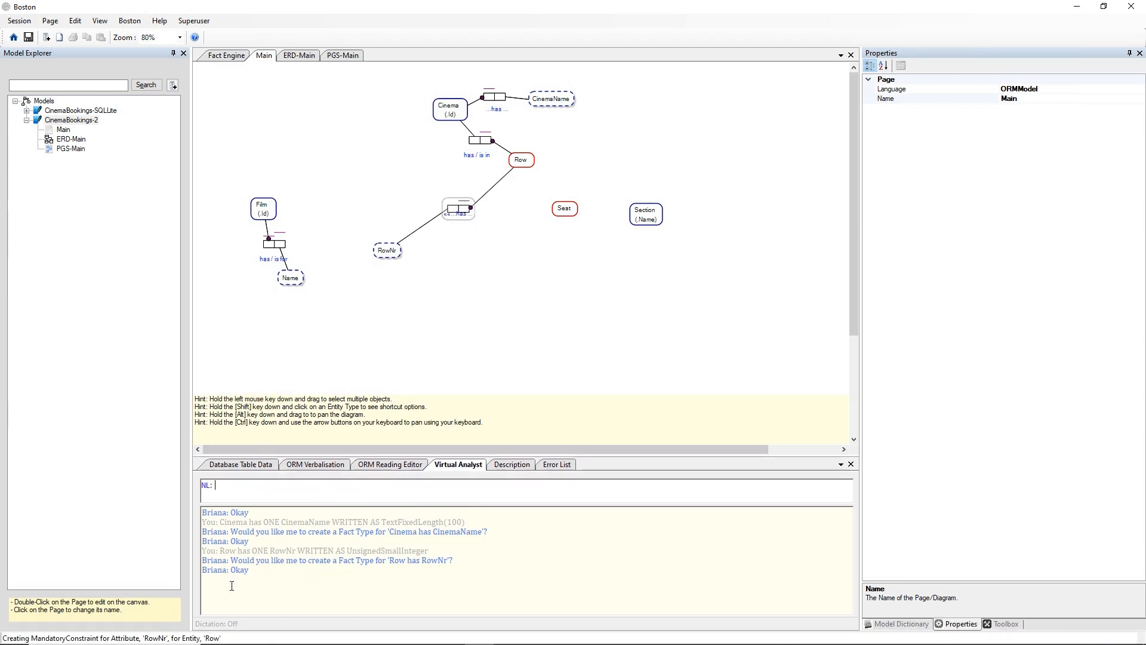
Arrange the Row–RowNr fact type beside Row with RowNr above it, and shift its "has" reading slightly below the role boxes
left_click_drag(460, 209, 583, 139)
left_click_drag(399, 247, 623, 113)
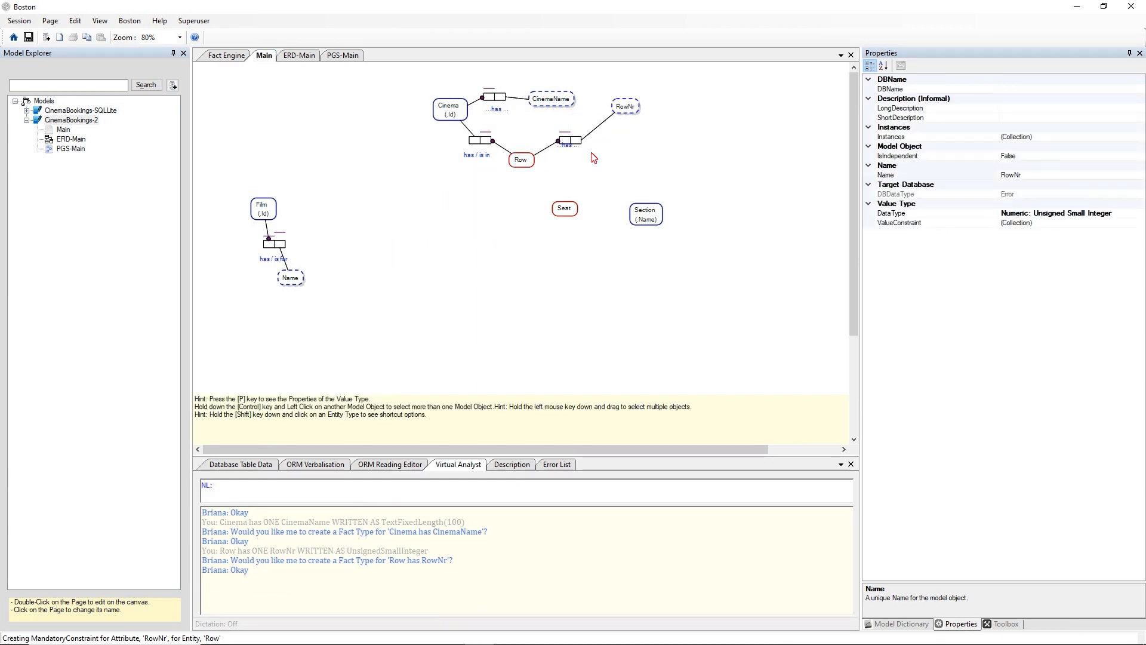
left_click(571, 156)
left_click_drag(570, 146, 569, 151)
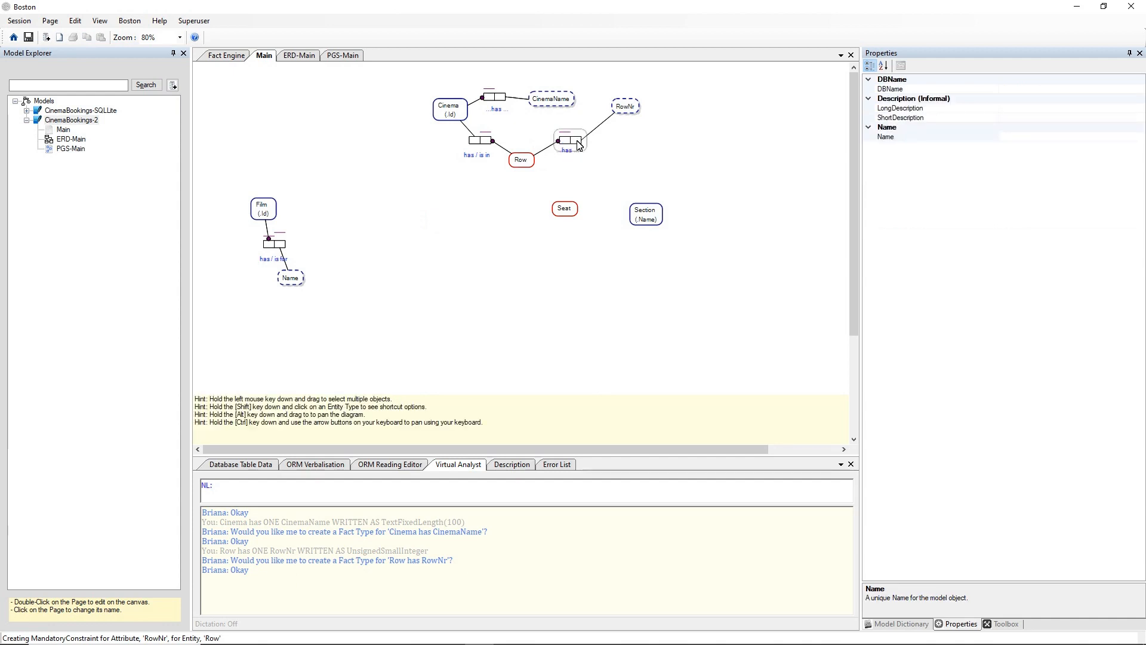
Add the reverse reading "RowNr is for Row" to the RowHasRowNr fact type and move the reading text clear of the role boxes
left_click(582, 137)
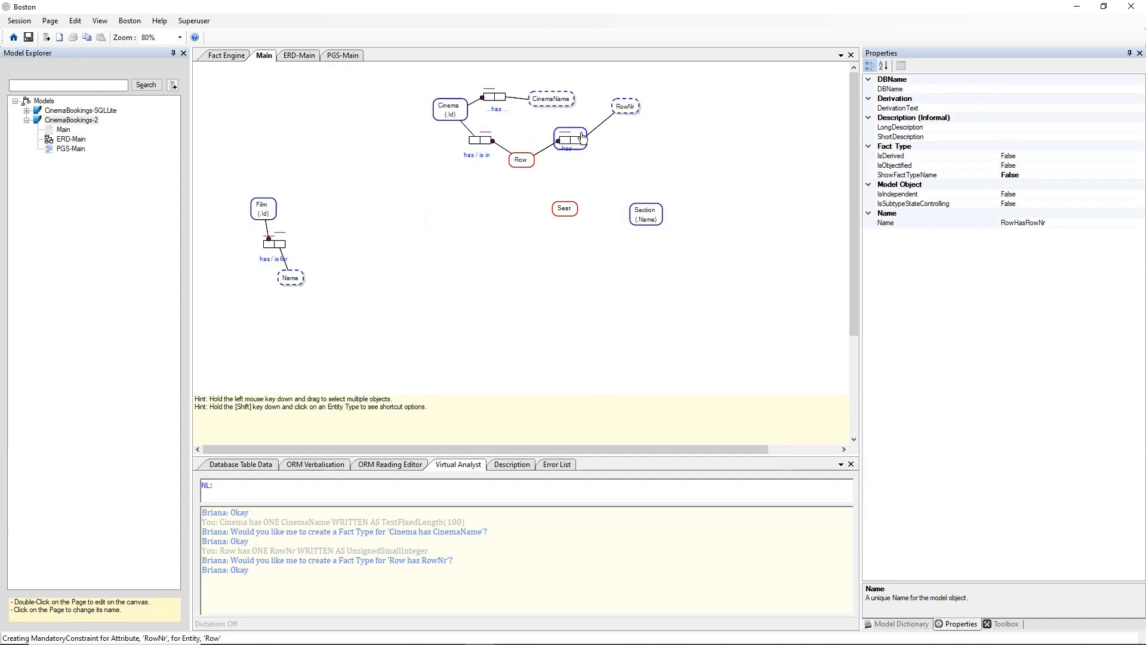
left_click(412, 465)
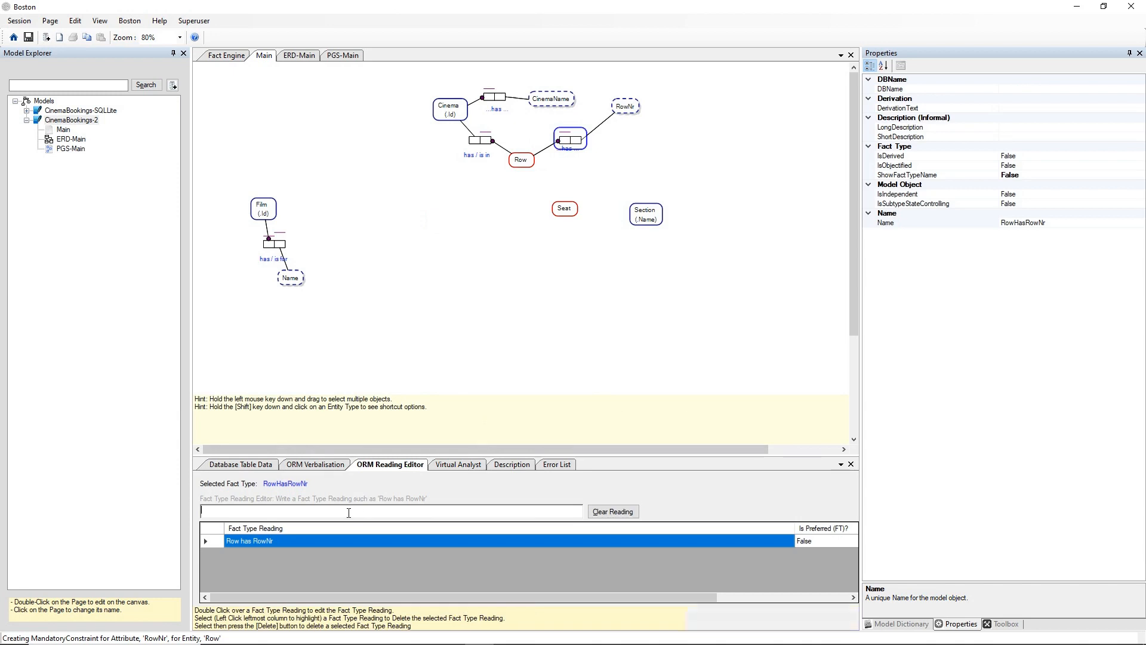
type("Row")
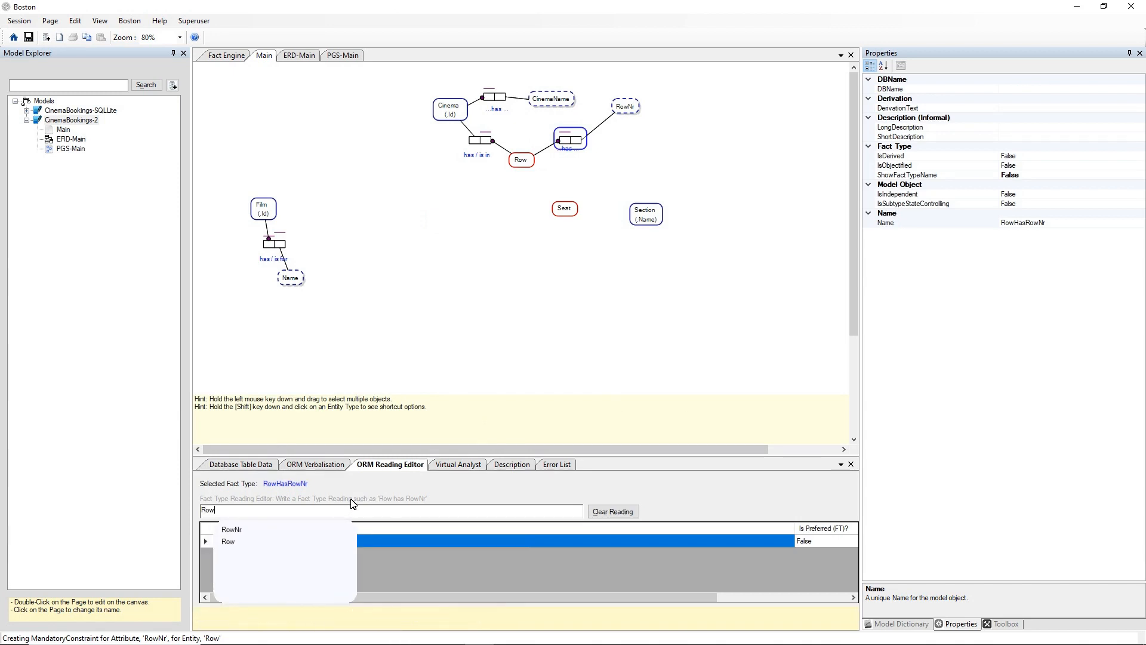
key("Down")
key("Down")
key("Up")
key("Return")
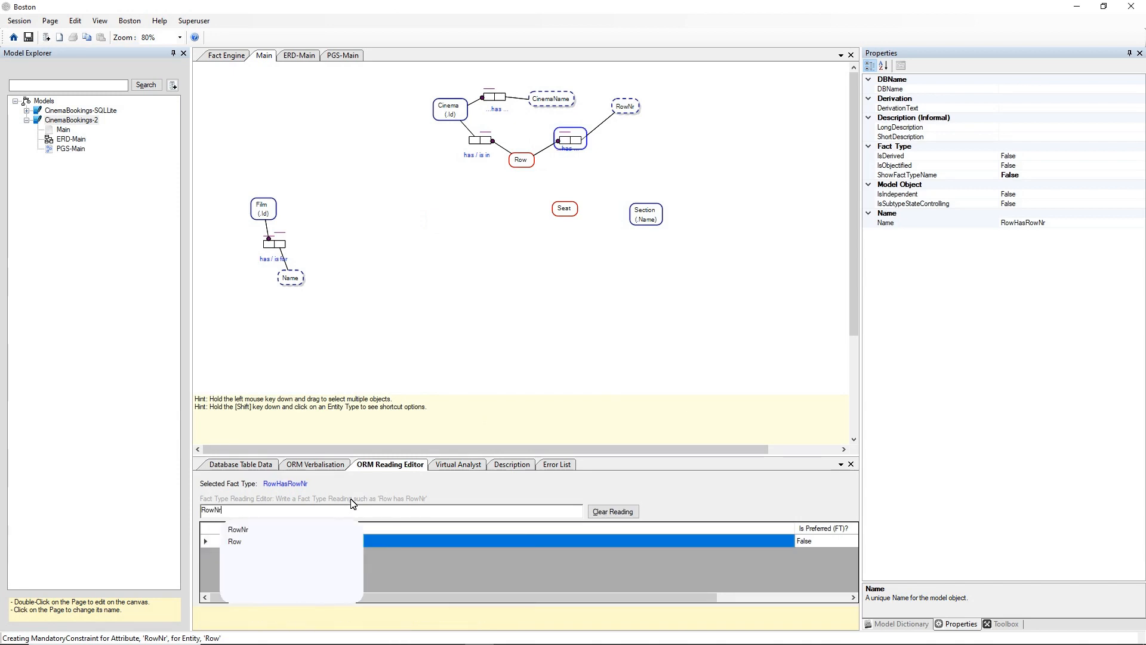
type("is for Row")
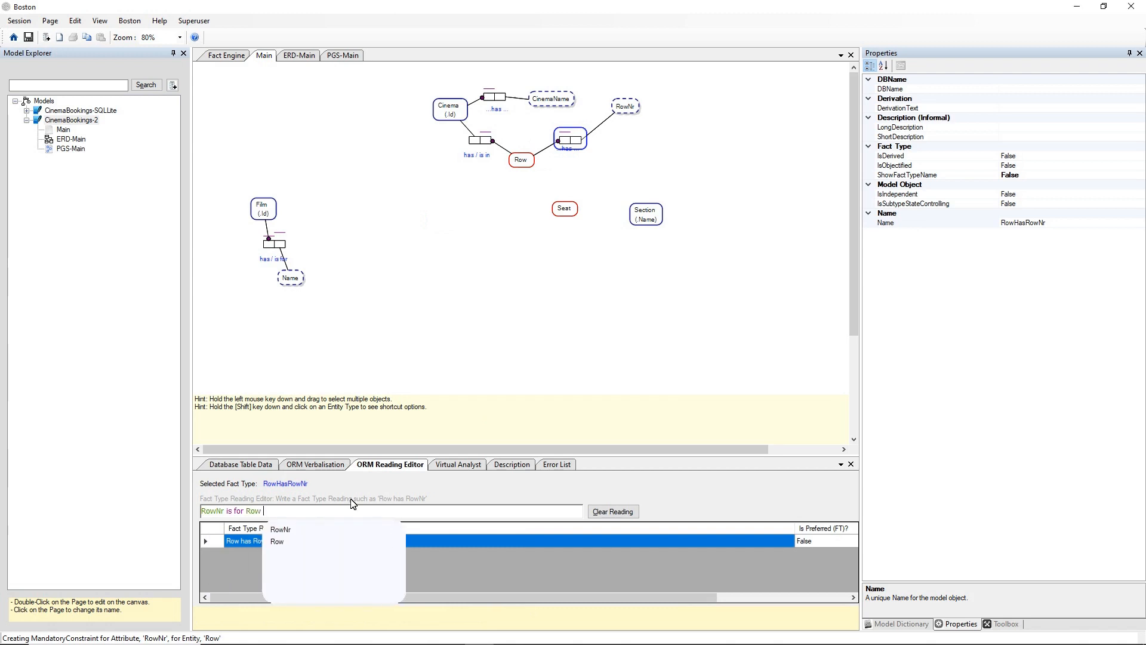
key("Return")
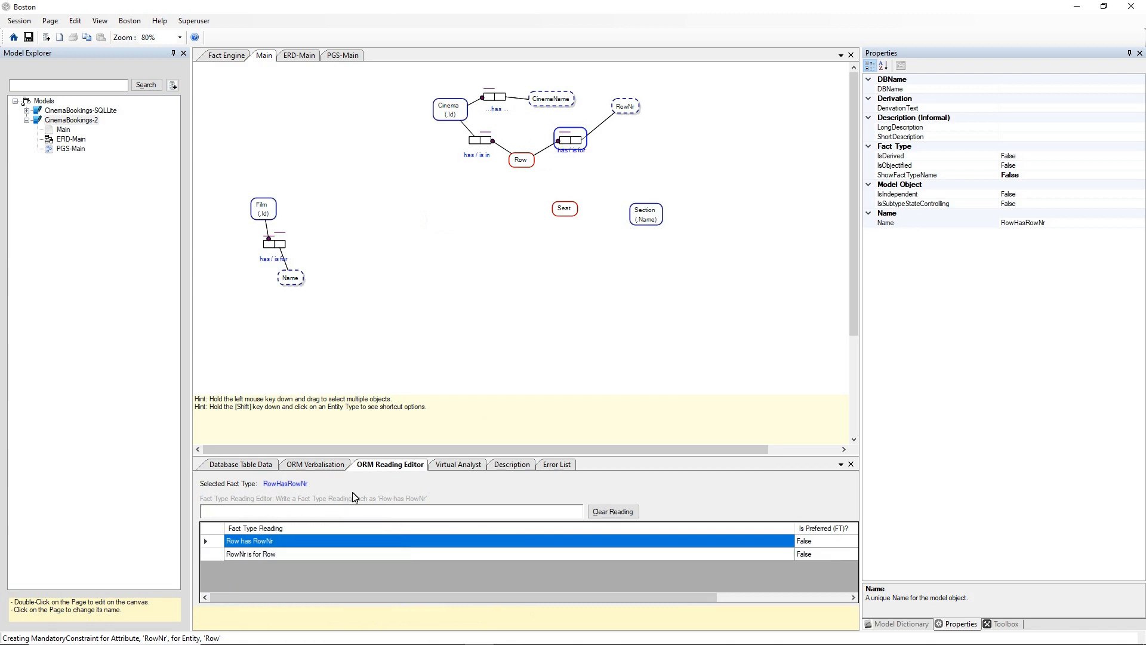
left_click(555, 161)
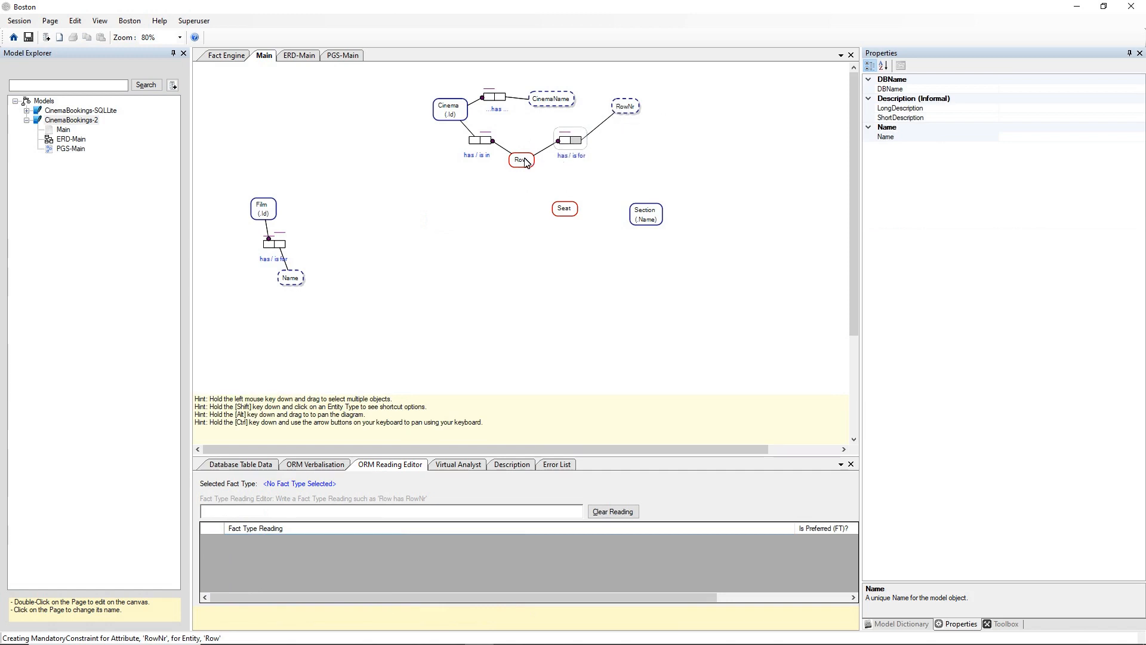
Place an External Uniqueness Constraint on the diagram just above Row, between the RowIsInCinema and RowHasRowNr fact types
right_click(513, 127)
mouse_move(532, 135)
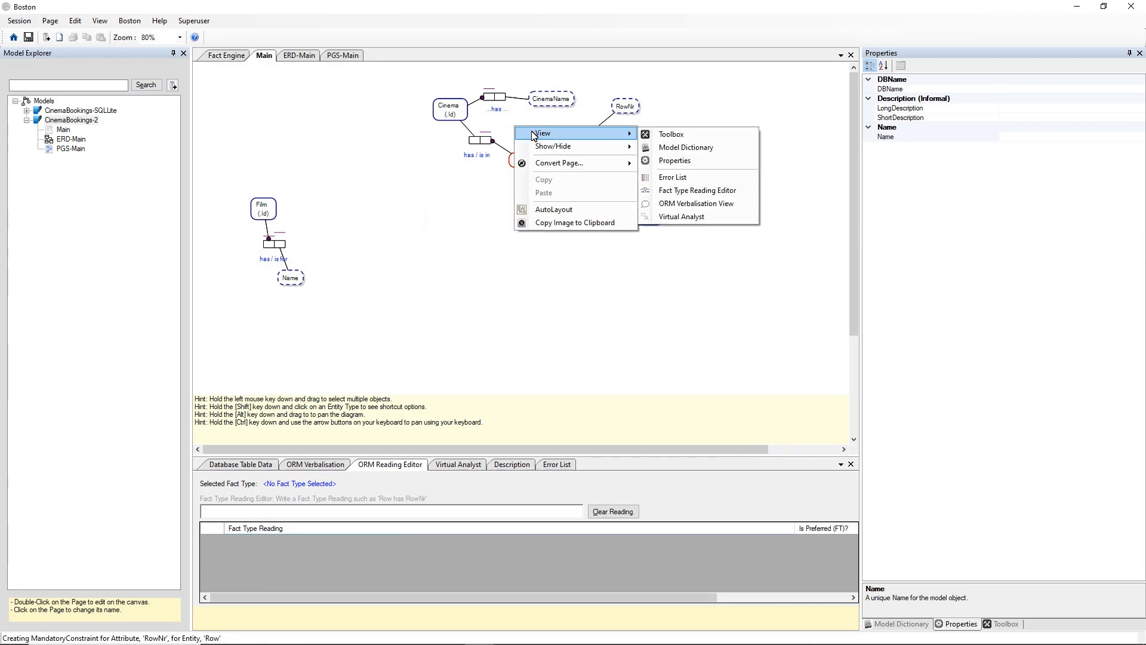
left_click(657, 135)
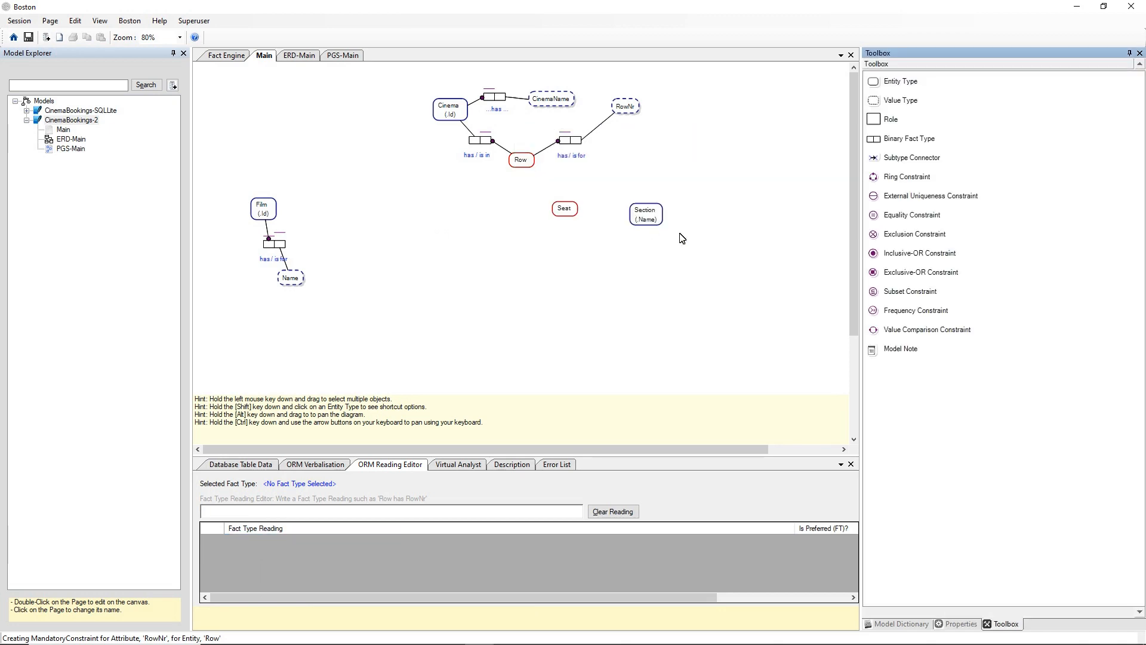
left_click(895, 200)
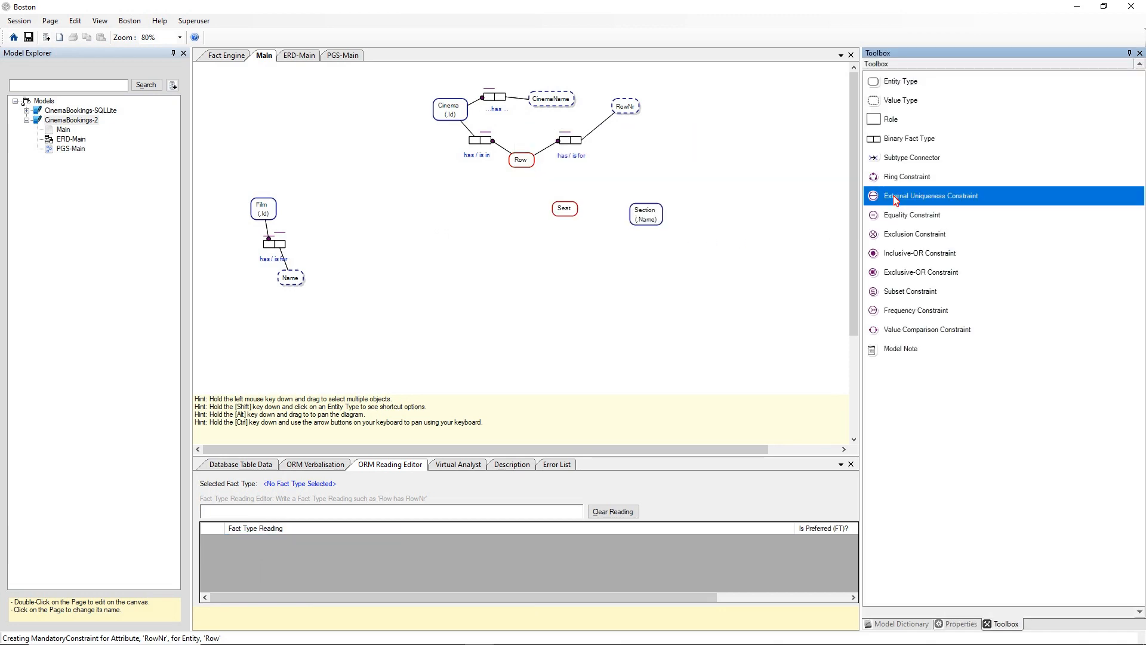
left_click_drag(895, 200, 517, 125)
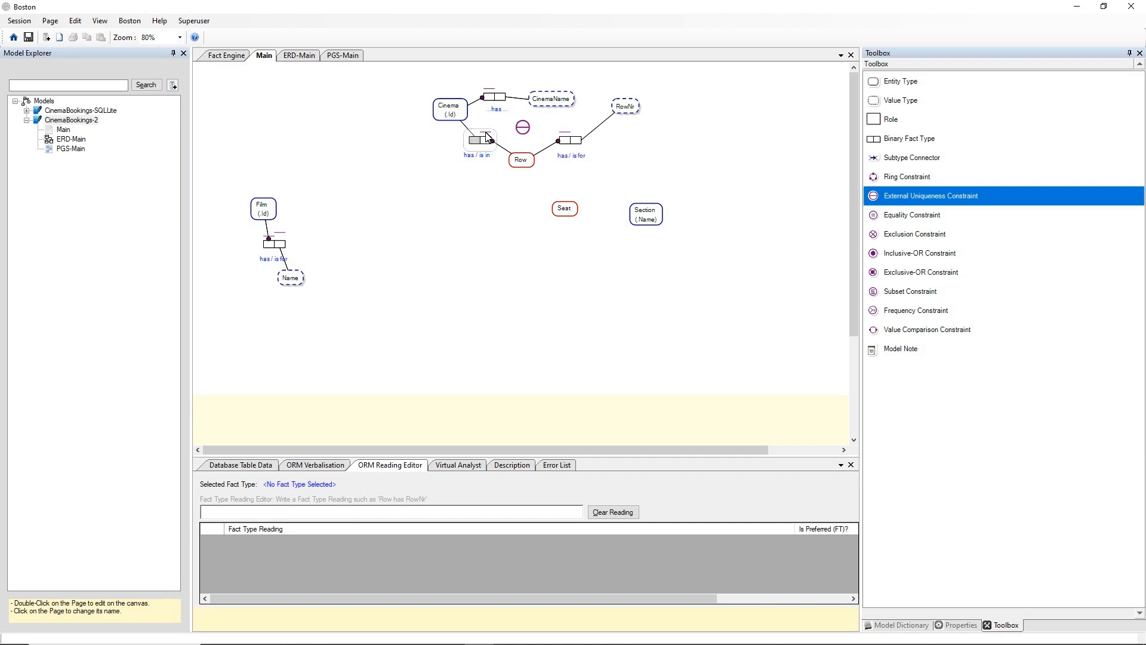
Link the external uniqueness constraint to Cinema's role in RowIsInCinema and RowNr's role in RowHasRowNr
left_click_drag(518, 134, 576, 142)
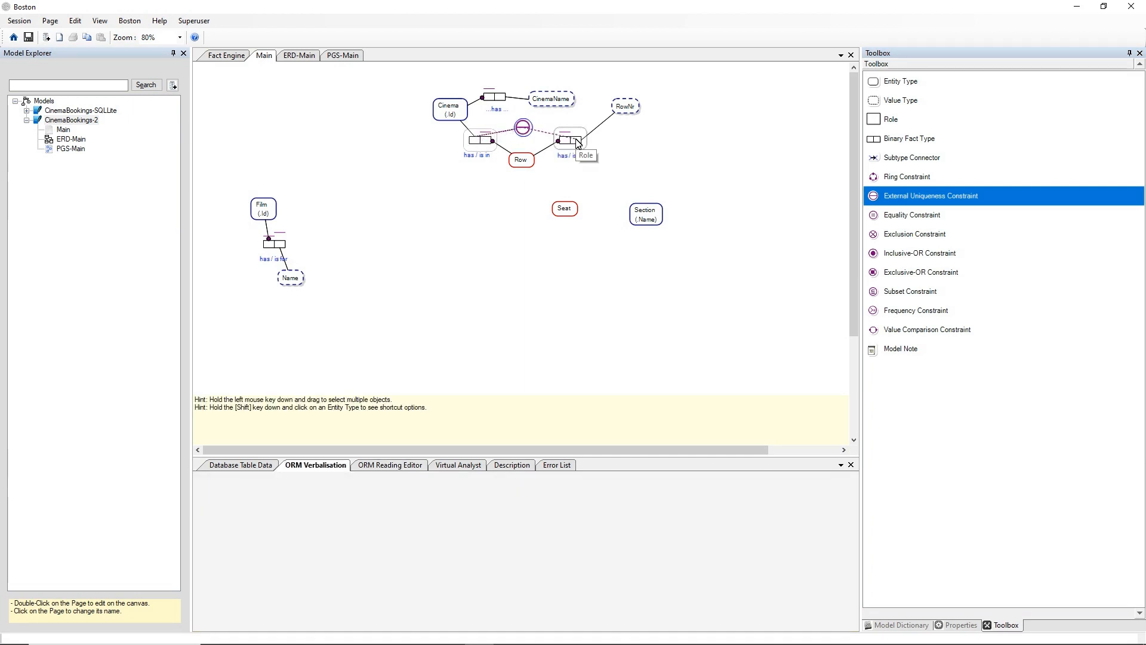
left_click(578, 143)
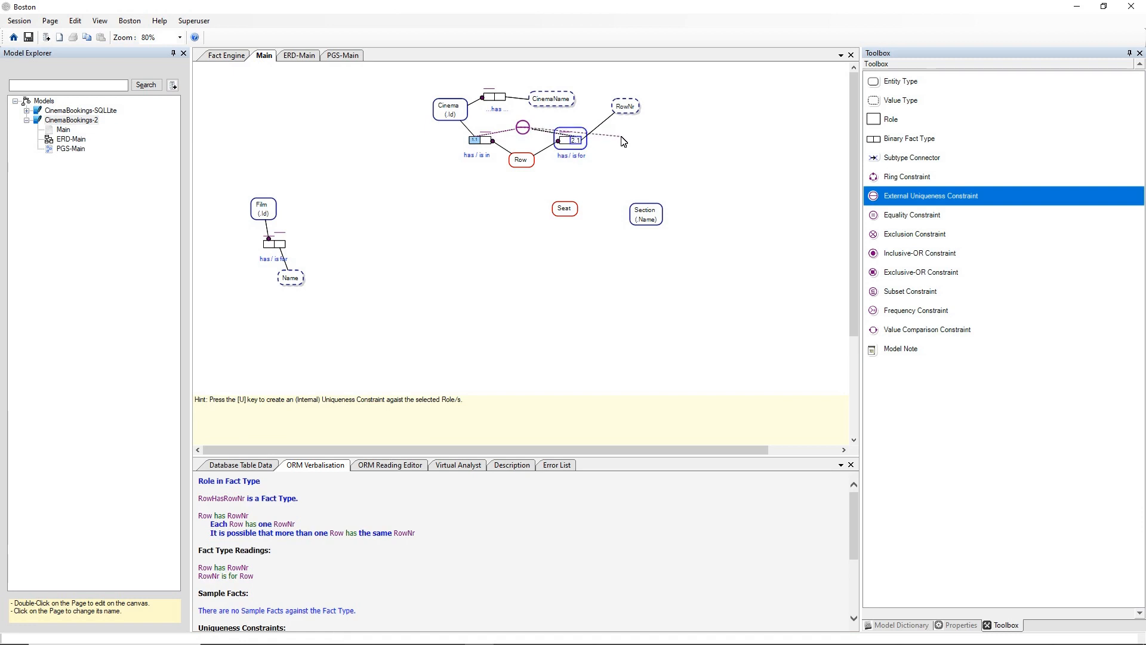
left_click(622, 141)
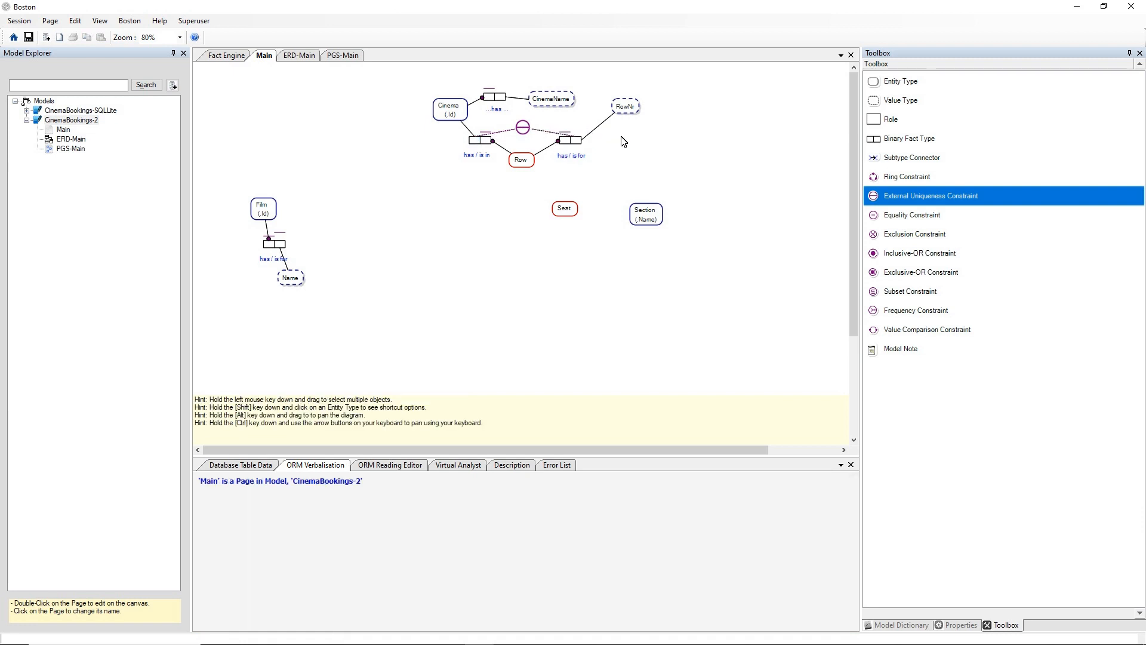
Set IsPreferredIdentifier to True for the external uniqueness constraint above Row
right_click(523, 131)
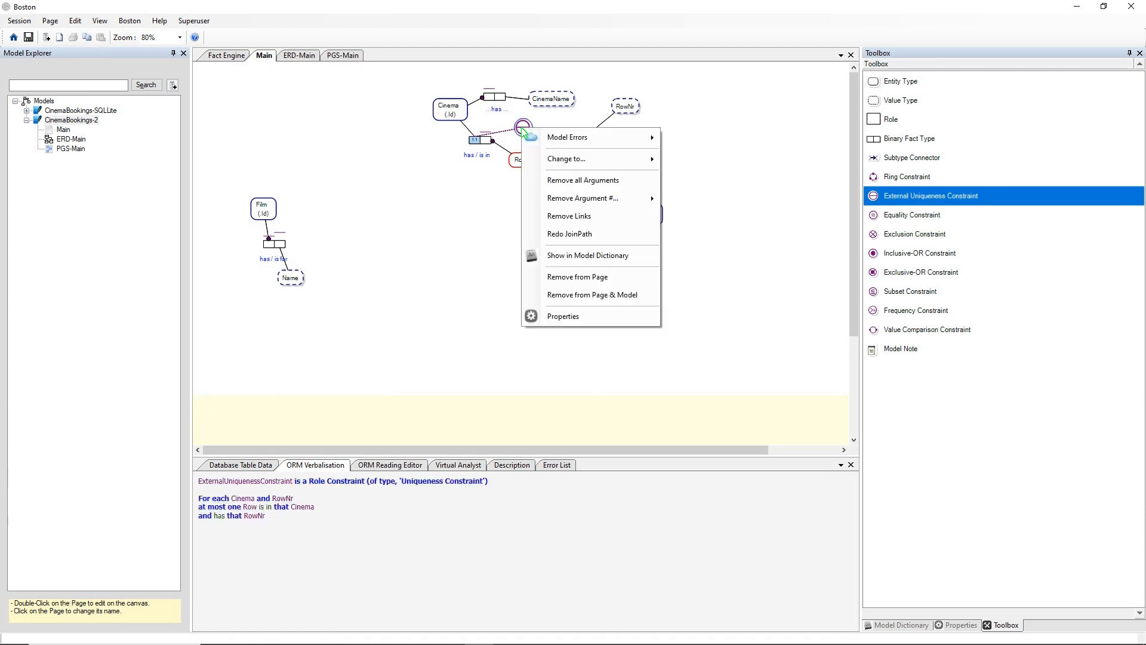
left_click(567, 314)
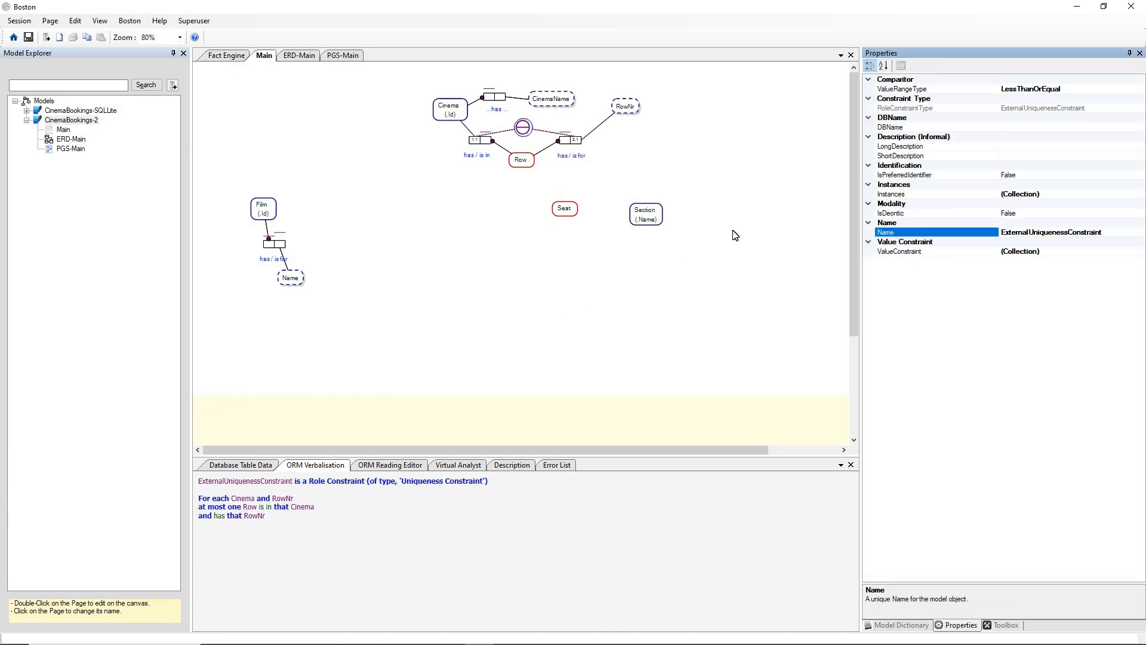
left_click(1047, 173)
double_click(1048, 174)
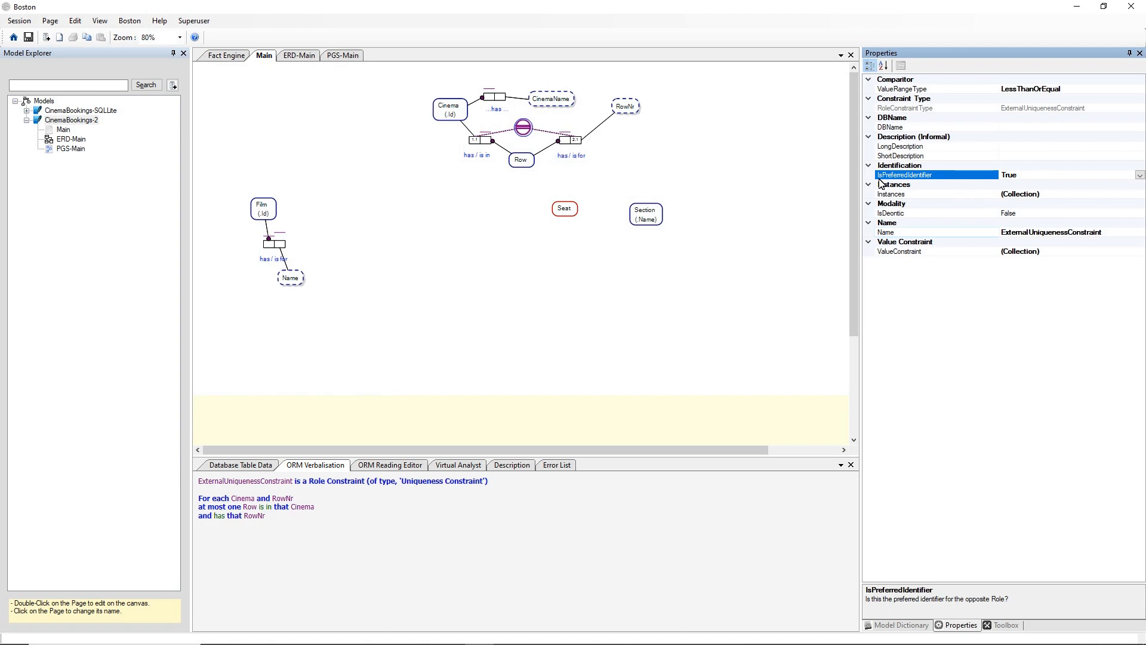
left_click(643, 159)
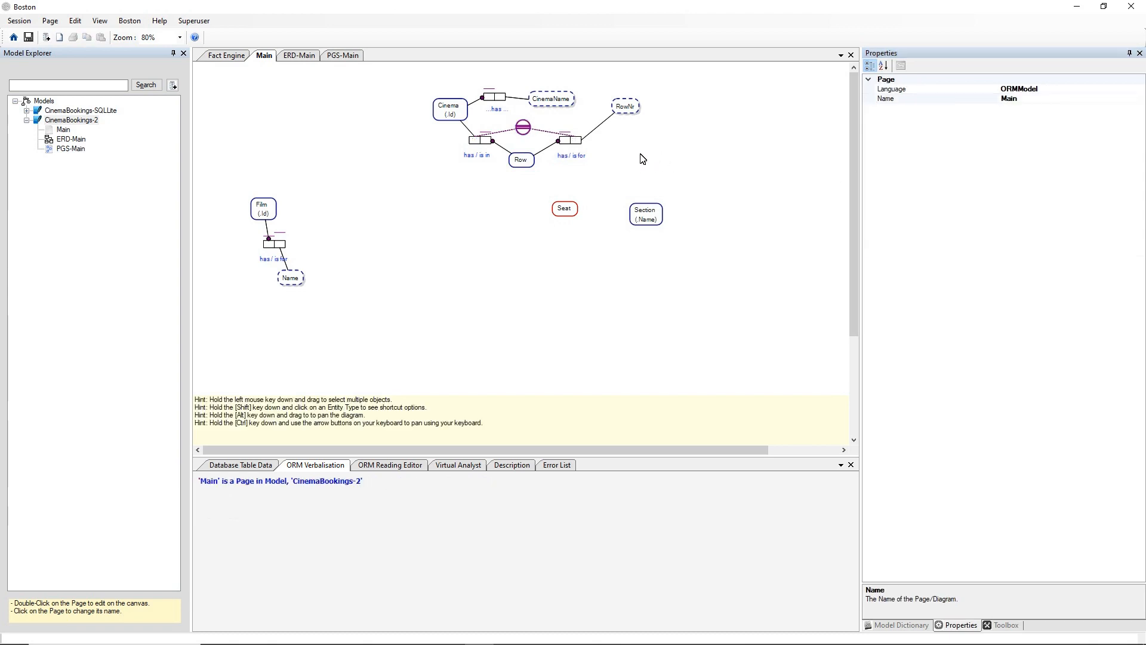
Review the verbalisations of the external uniqueness constraint and the Row entity type, and browse Row's database table data
left_click(524, 129)
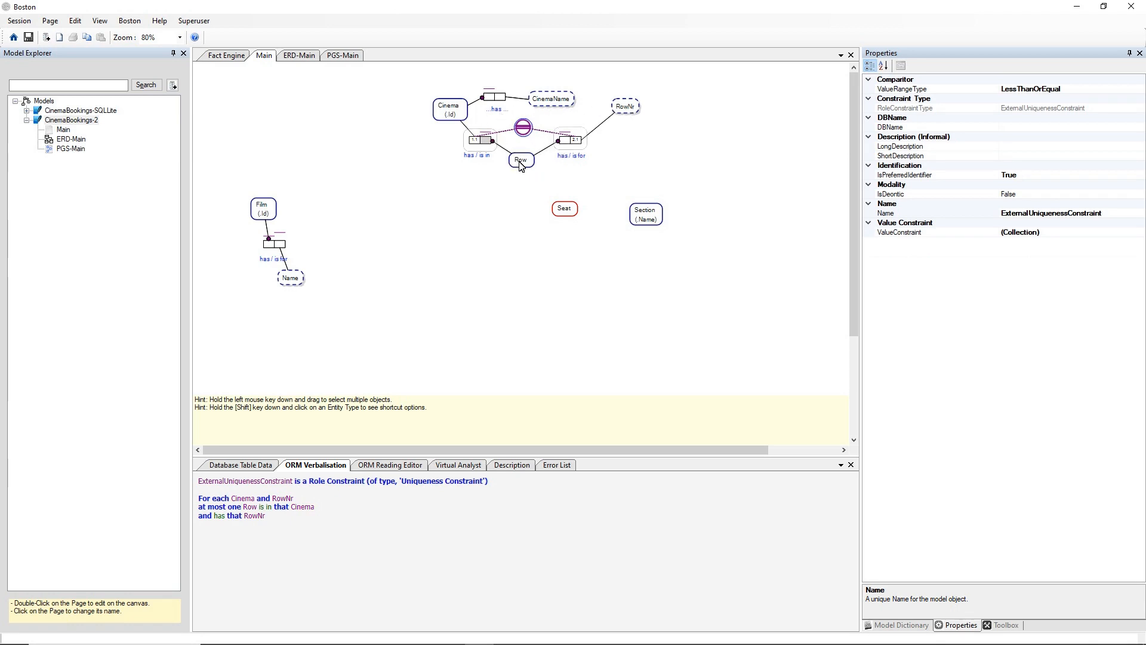
left_click(524, 164)
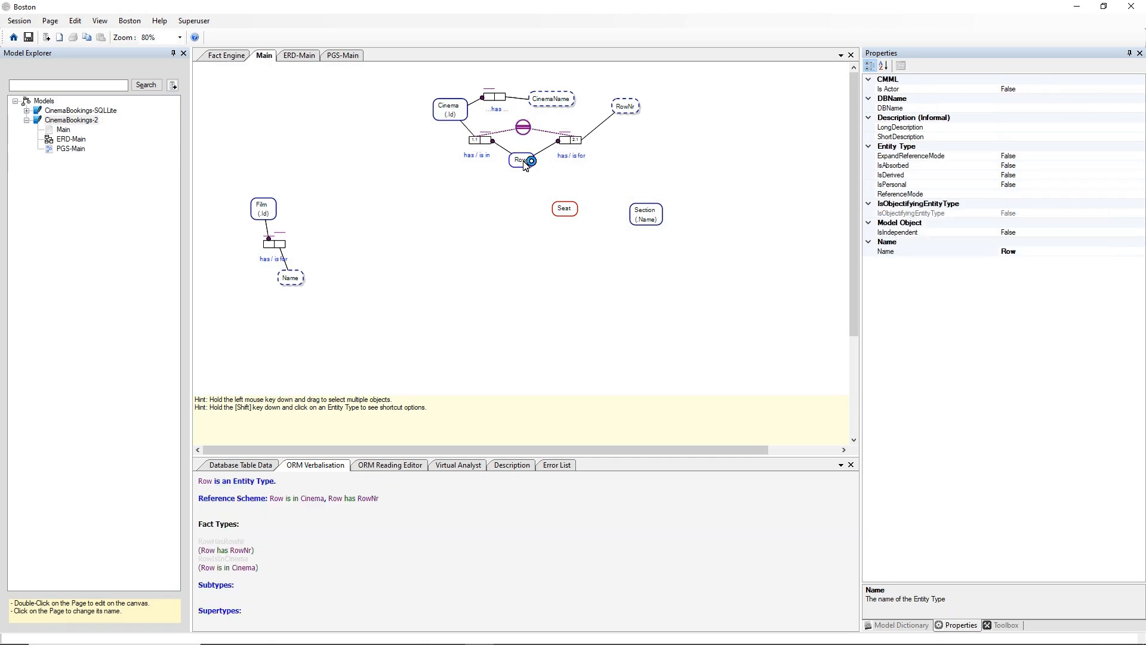
right_click(524, 162)
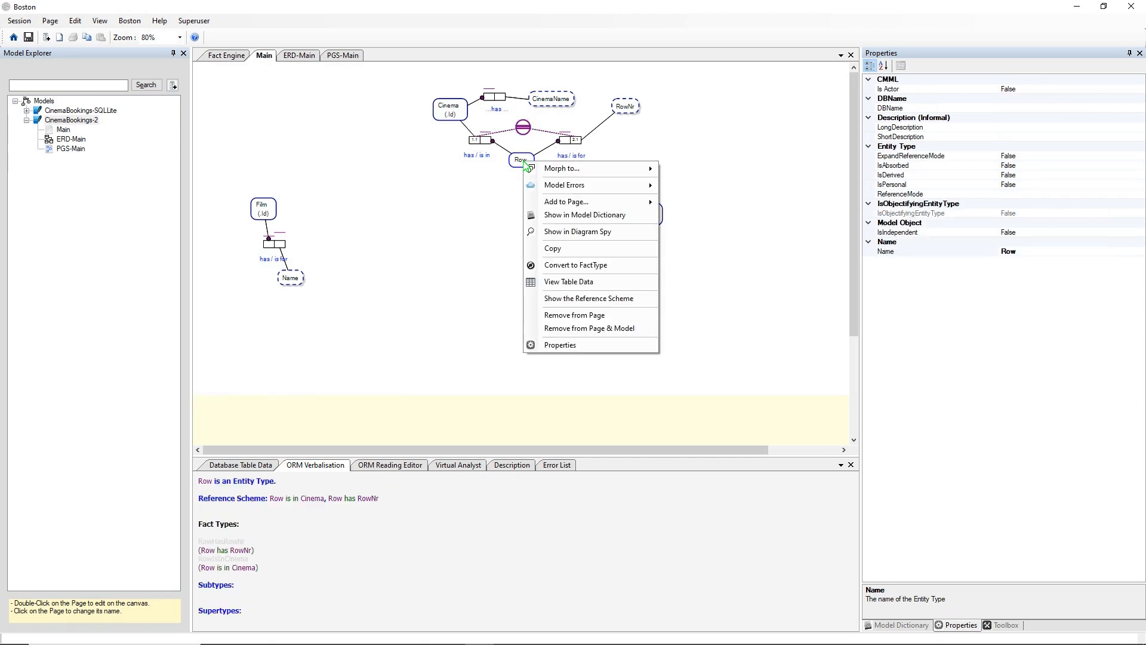
left_click(553, 283)
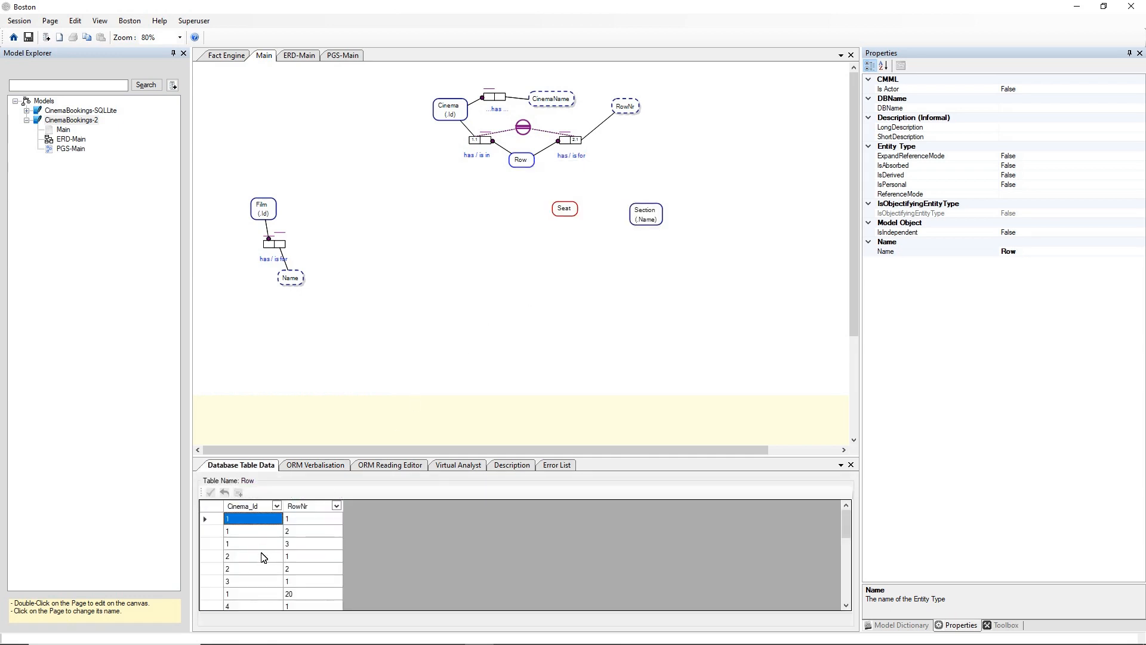
scroll(254, 533, "down", 1)
scroll(255, 533, "down", 3)
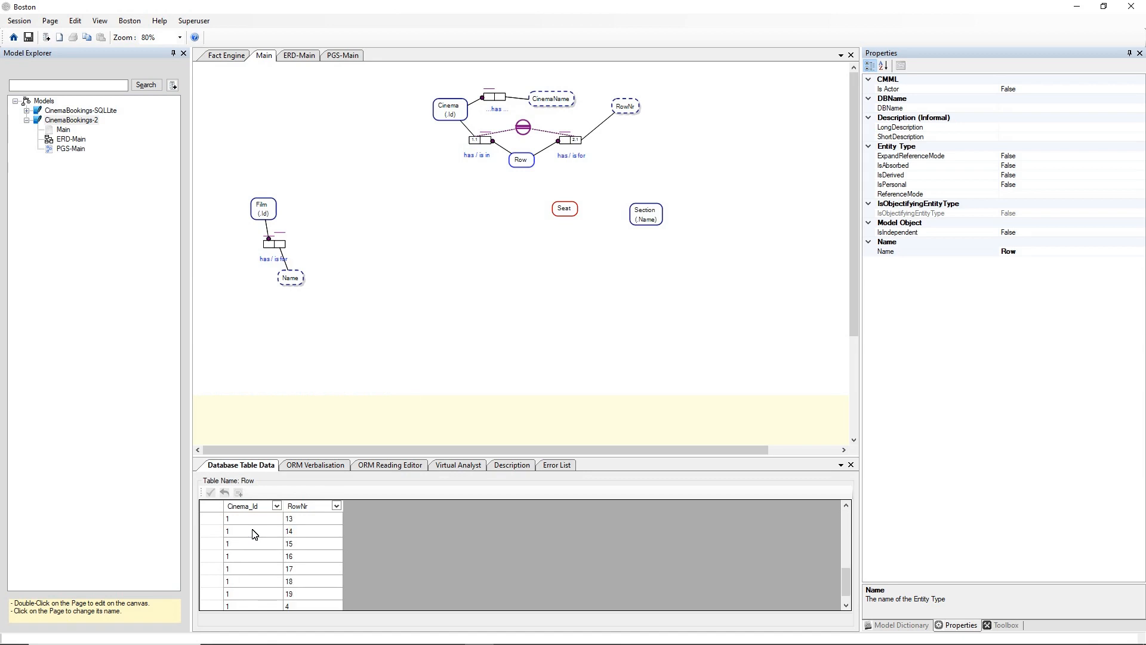
Add the Row entity from the model dictionary to the ERD-Main page, just left of Section
scroll(255, 533, "up", 2)
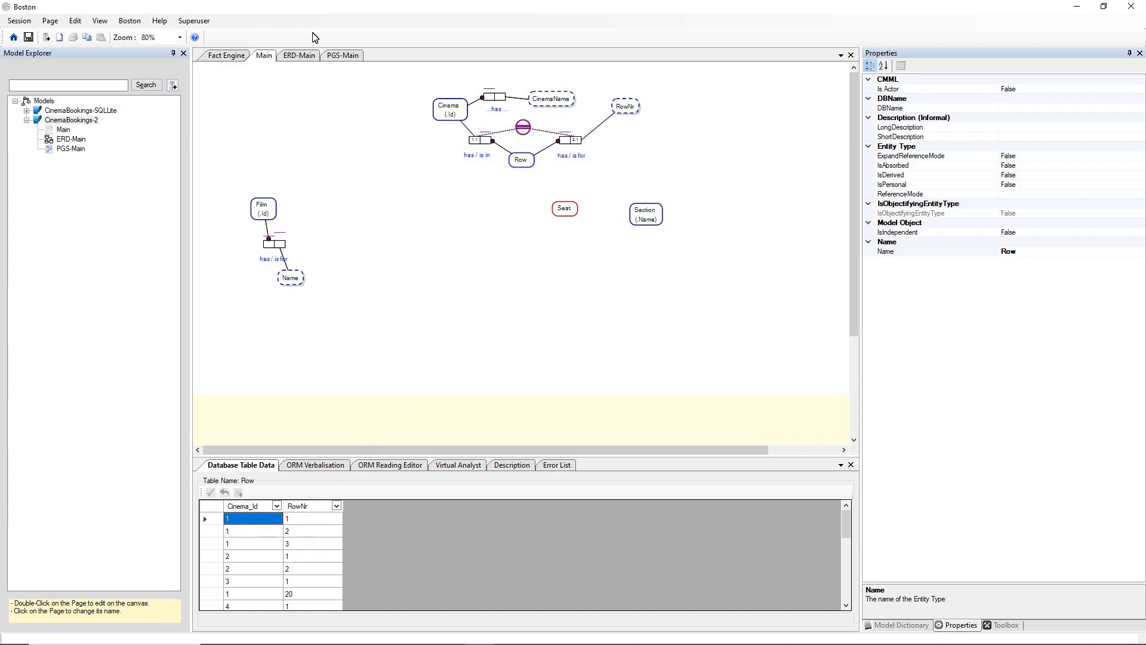
left_click(306, 56)
right_click(377, 121)
mouse_move(403, 127)
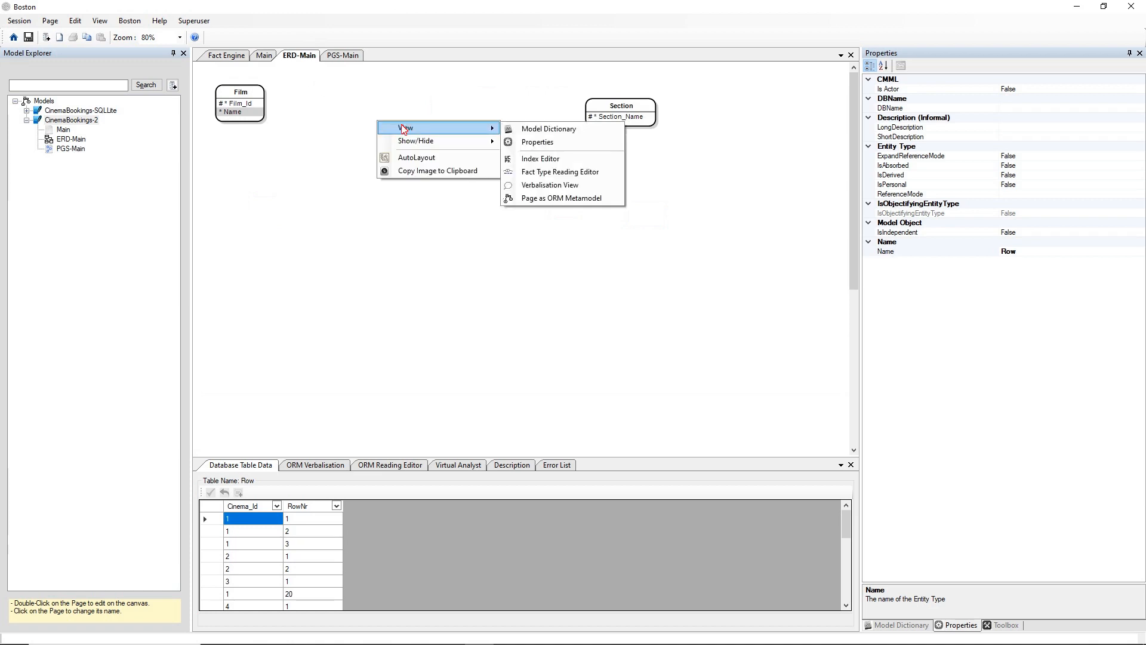
left_click(547, 129)
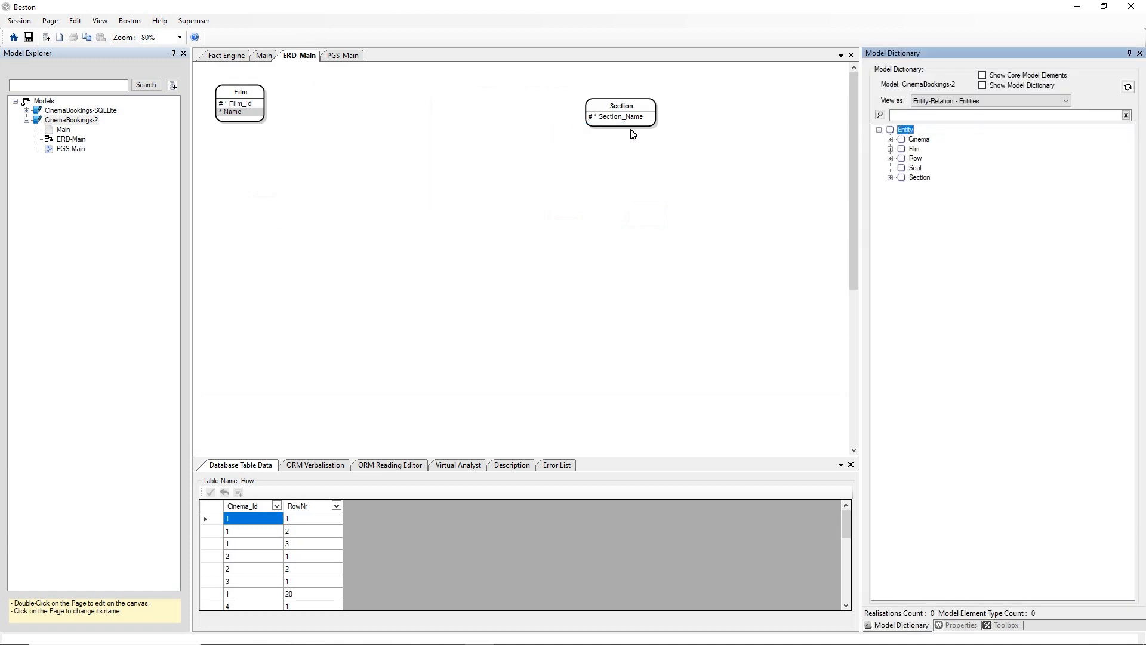
left_click_drag(912, 158, 506, 90)
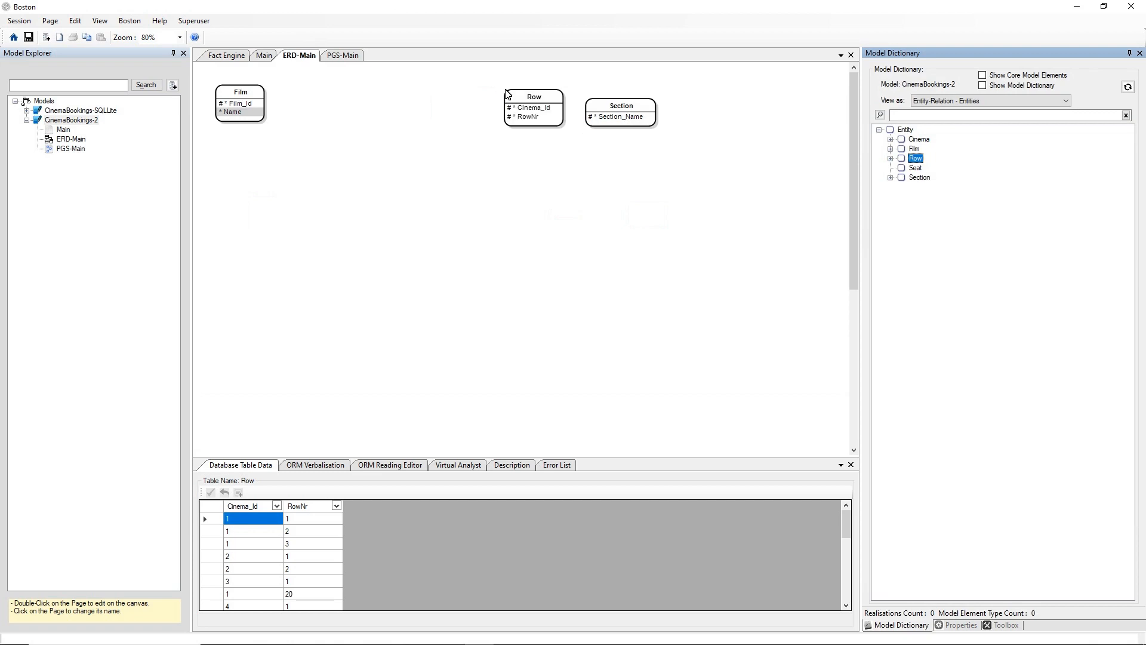
Move the Section and Film entities lower on ERD-Main and add the Cinema entity to the left of Row
left_click_drag(623, 109, 667, 178)
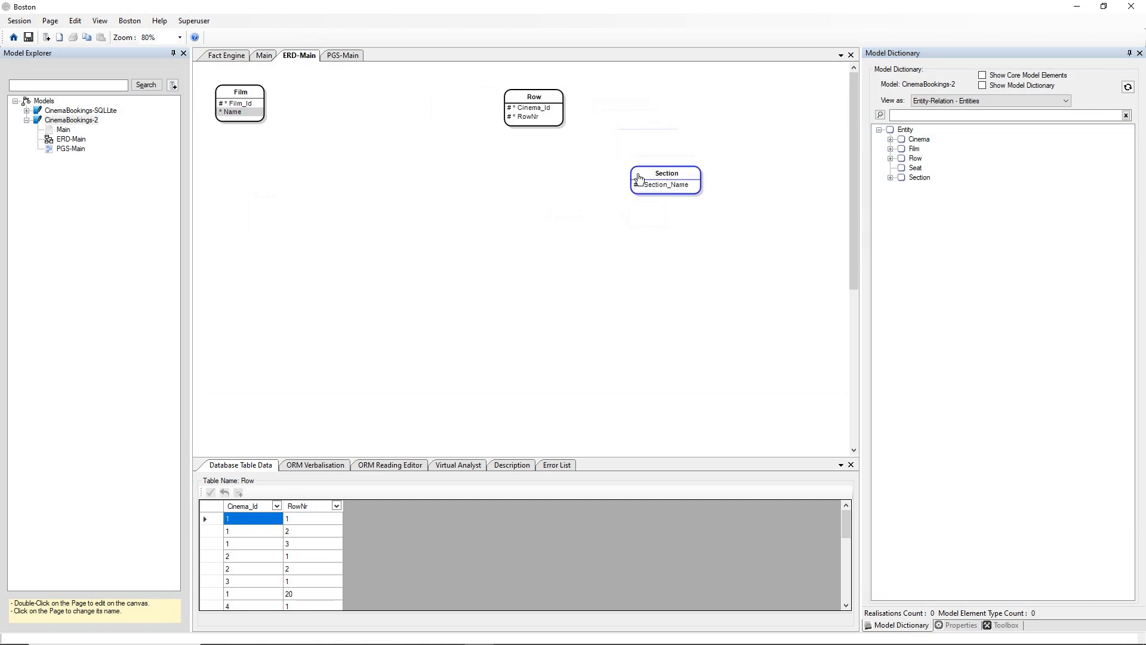
left_click_drag(239, 112, 238, 180)
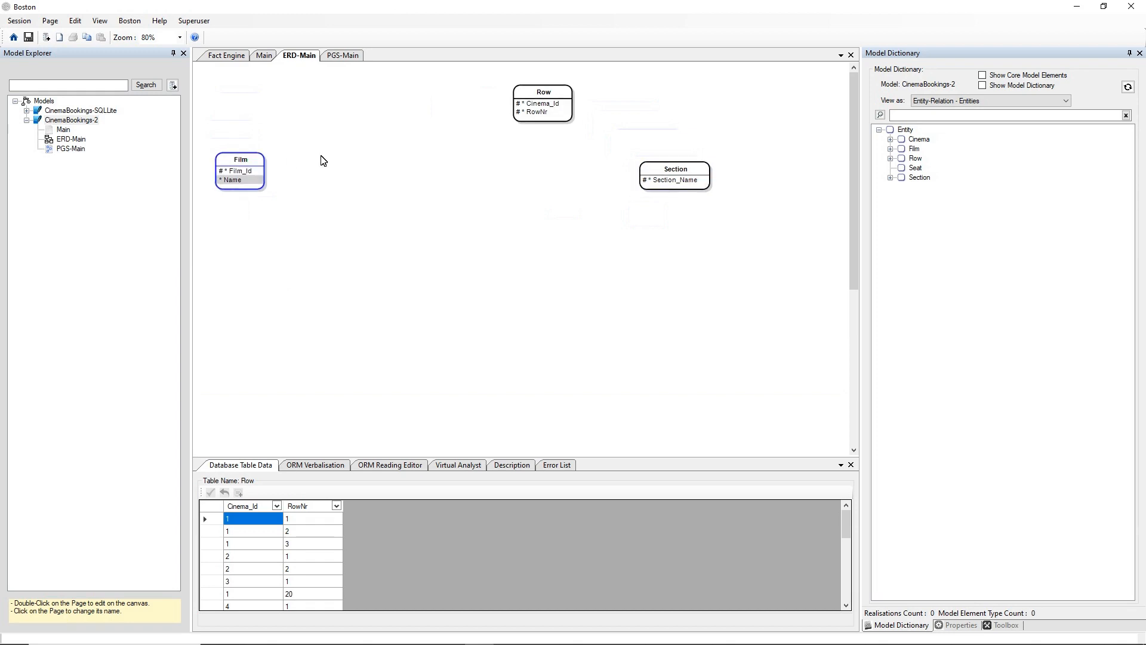
left_click_drag(902, 140, 432, 78)
left_click(517, 90)
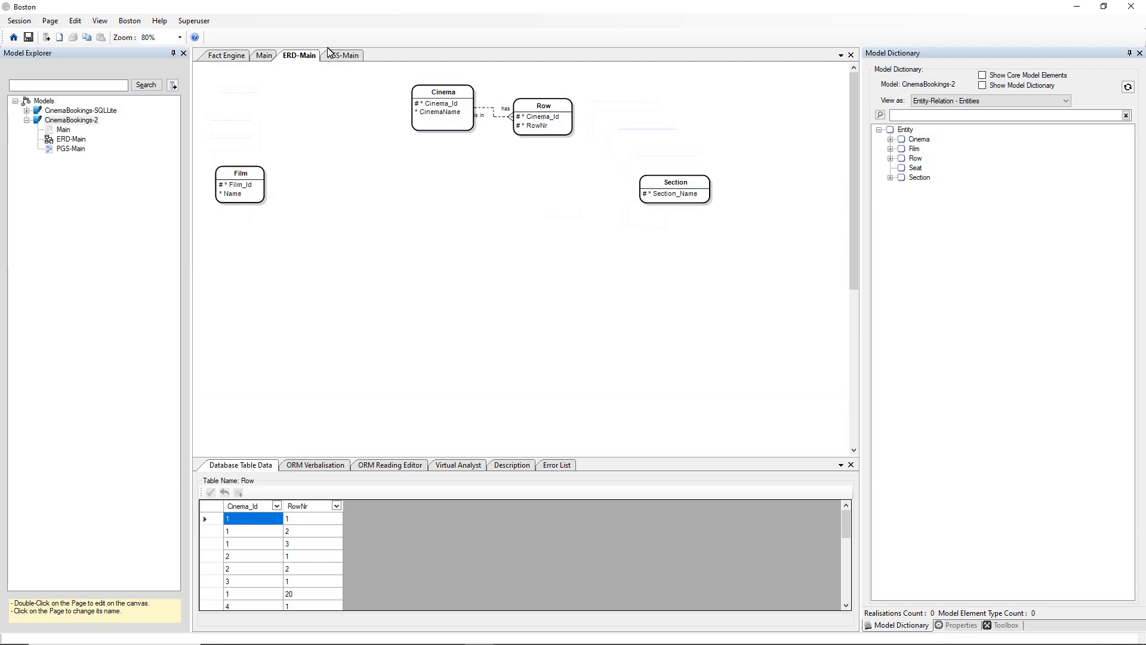
Create a binary fact type joining Row and Seat on the Main page and position it between them
left_click(265, 56)
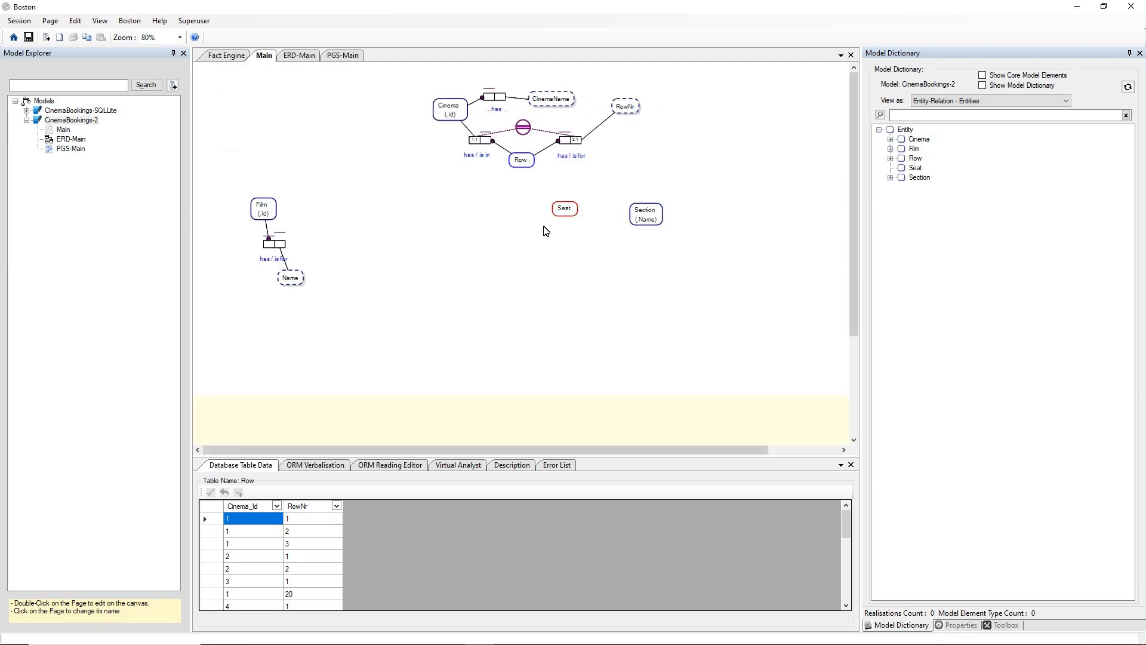
left_click(524, 167)
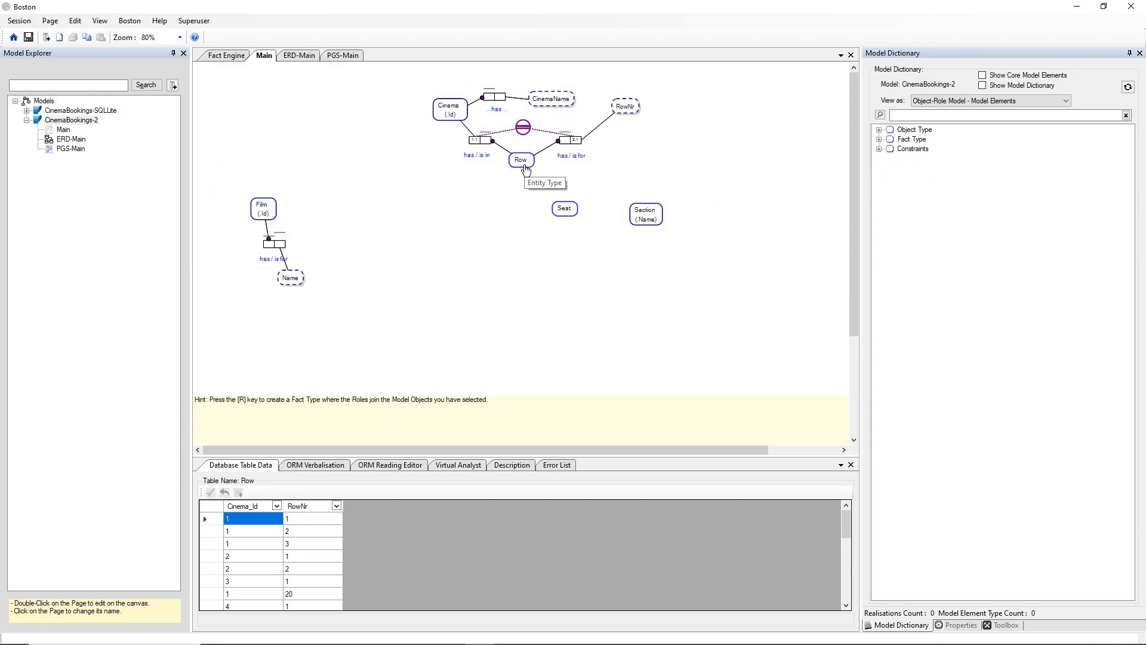
key("r")
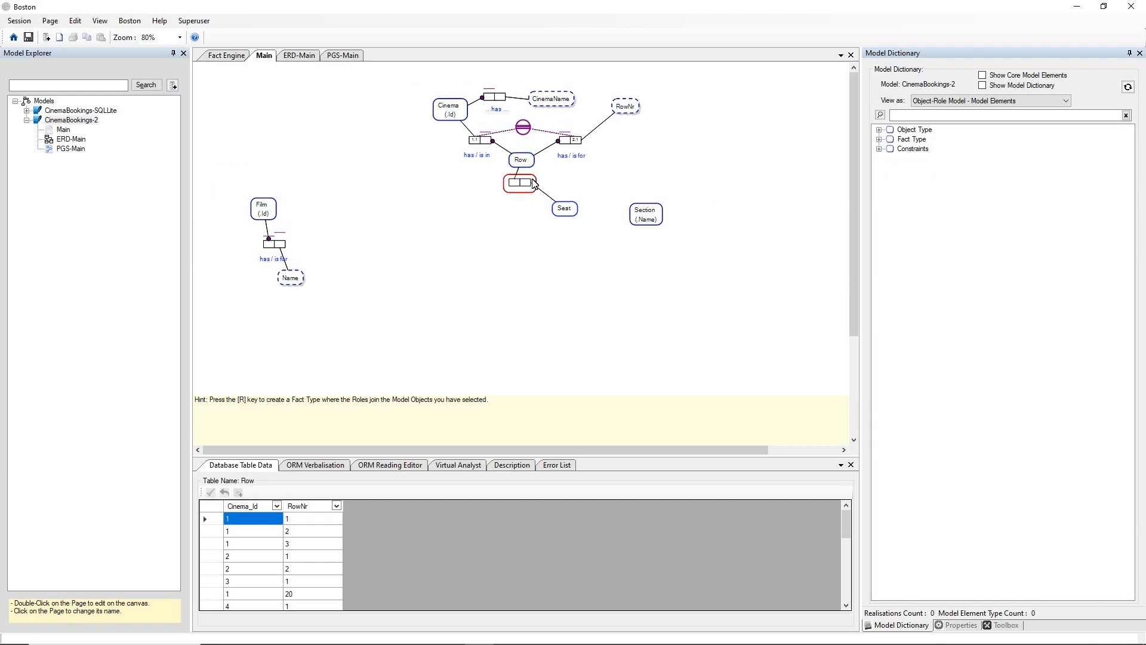
left_click_drag(519, 187, 540, 191)
Make Seat's role in the Seat–Row fact type mandatory with a uniqueness constraint, and nudge Seat slightly down and right
right_click(545, 186)
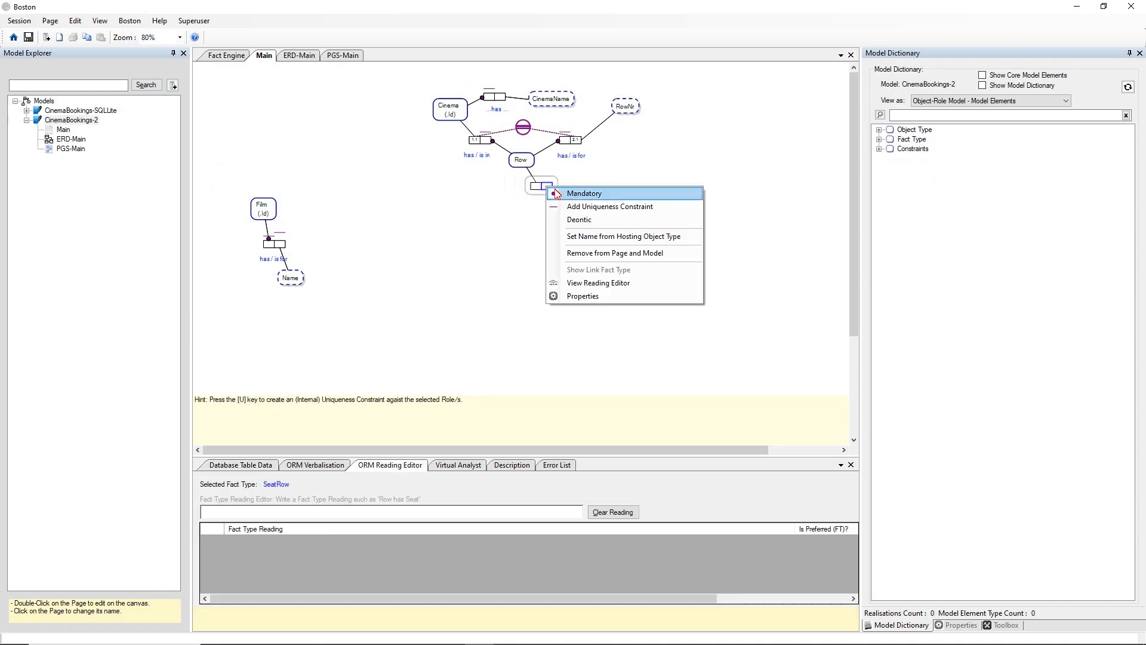
left_click(567, 188)
right_click(548, 187)
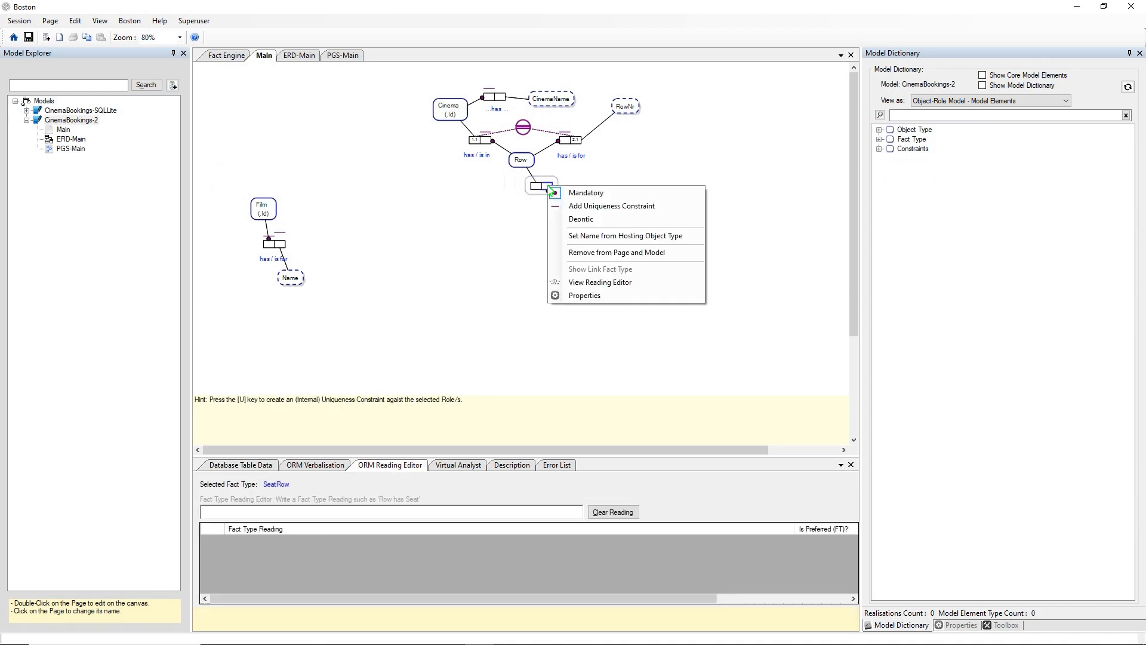
left_click(566, 207)
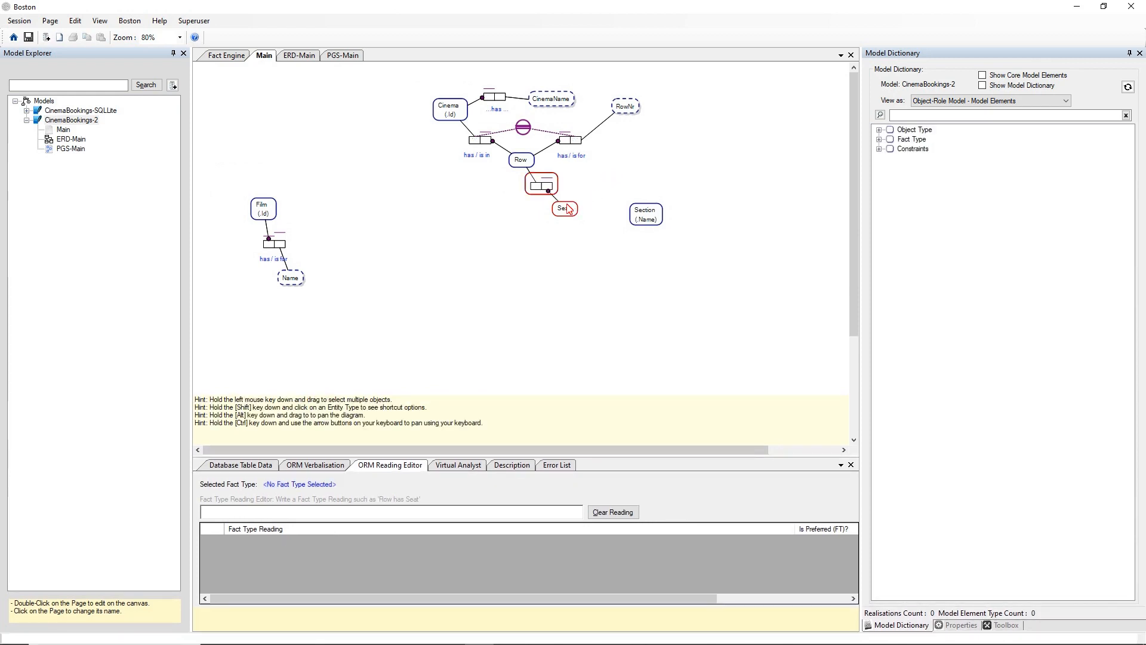
left_click_drag(563, 209, 569, 214)
Write the statement "Seat has ONE Letter WRITTEN AS TextFixedLength(1)" for the Virtual Analyst
left_click(441, 469)
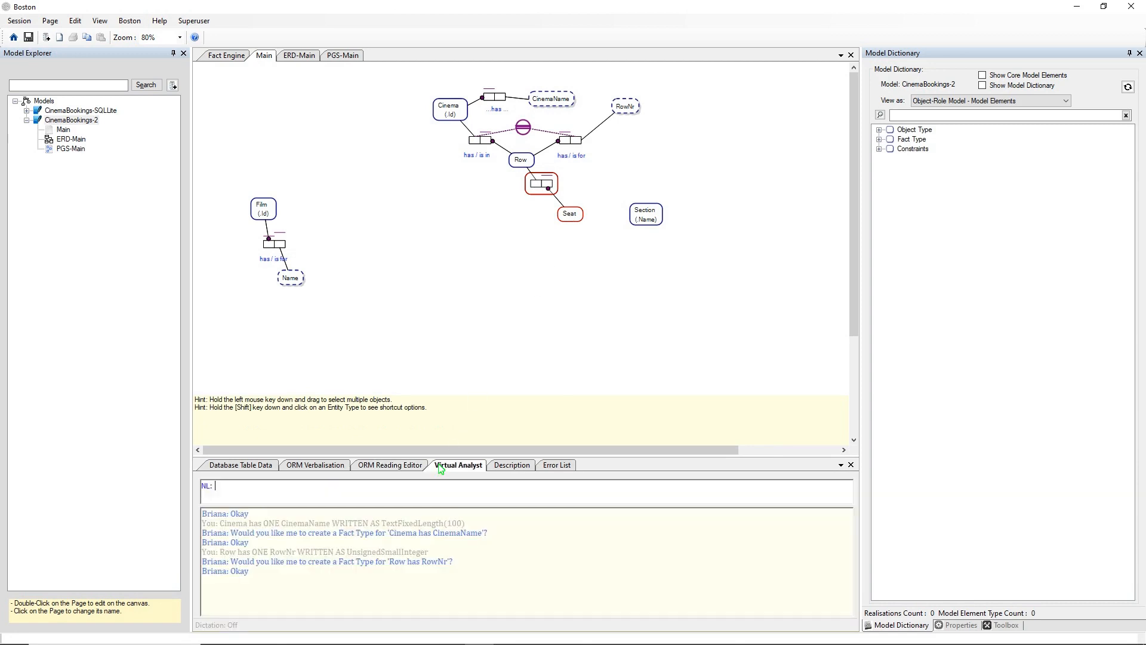
type("Seat has ")
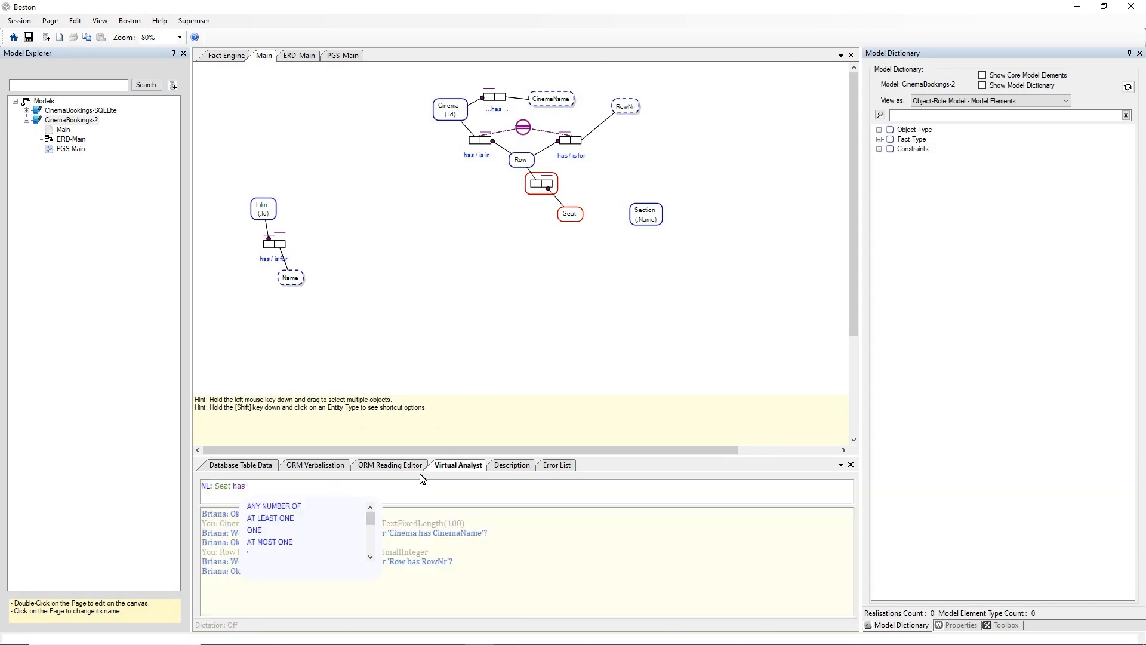
type("ONE Letter")
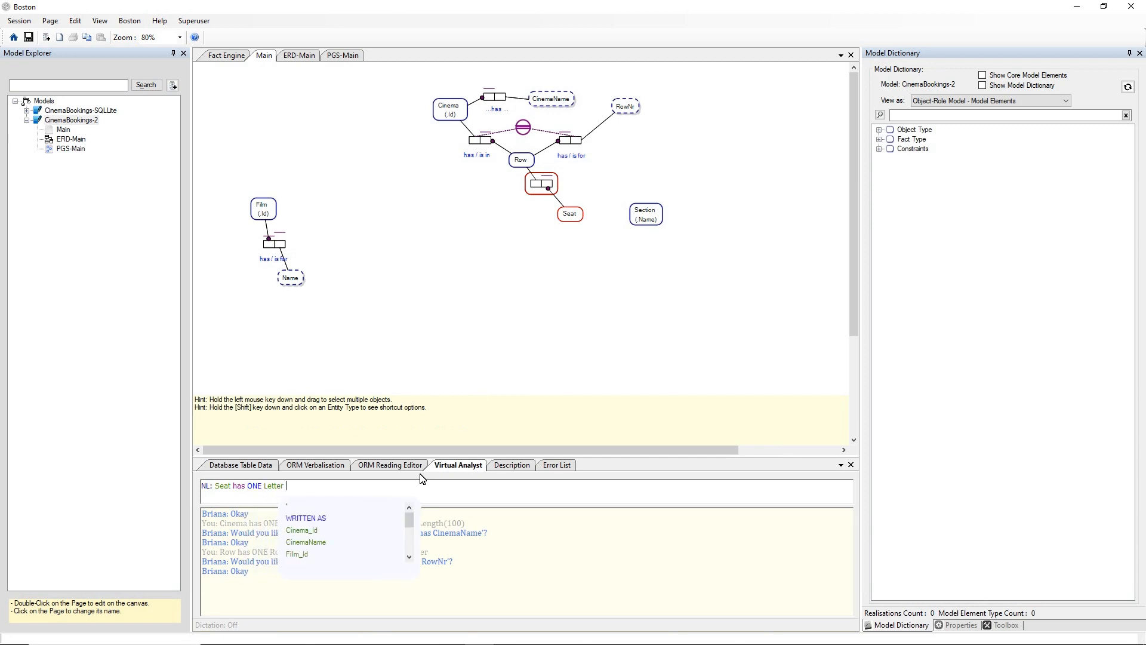
key("BackSpace")
key("BackSpace")
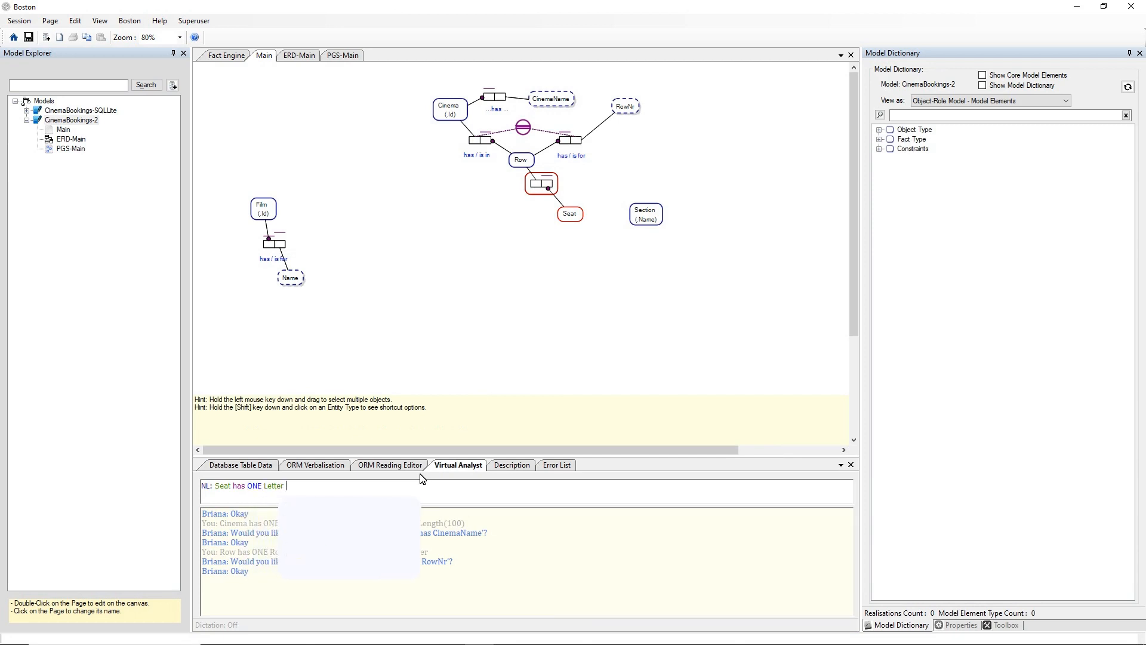
key("Down")
key("Down")
key("Return")
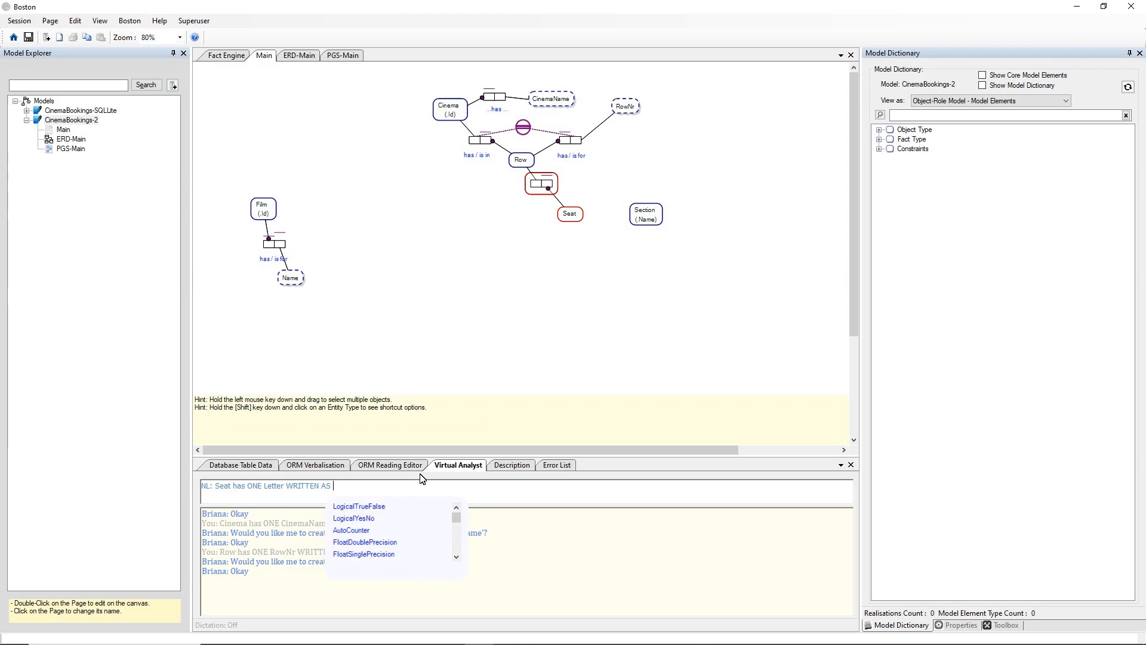
type("Text")
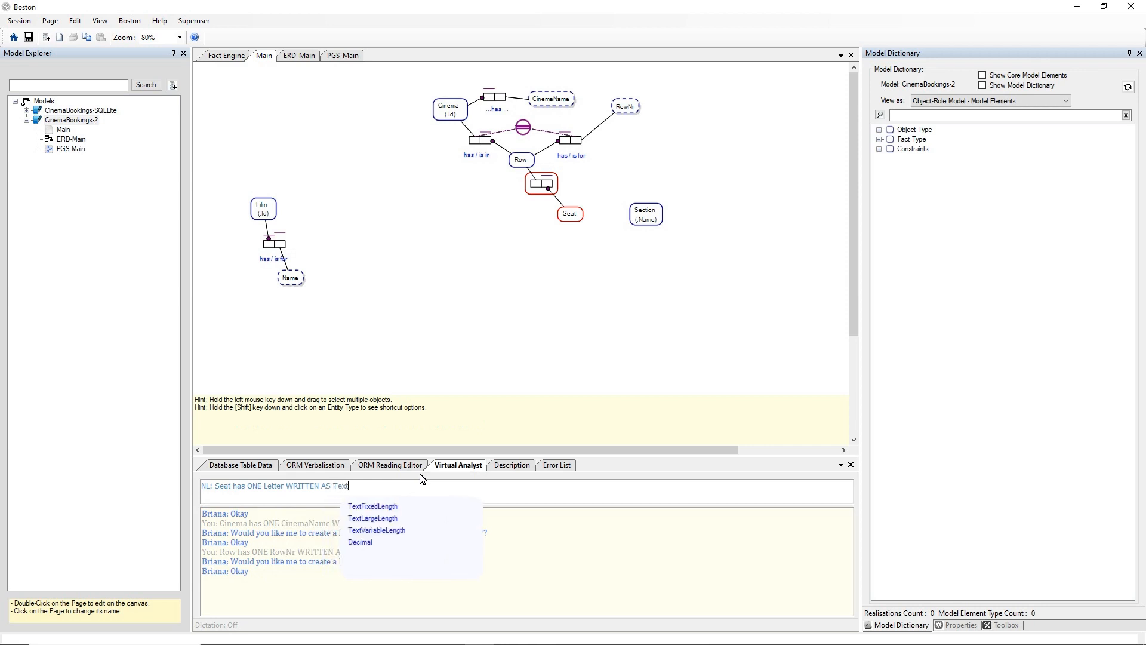
key("Down")
key("Return")
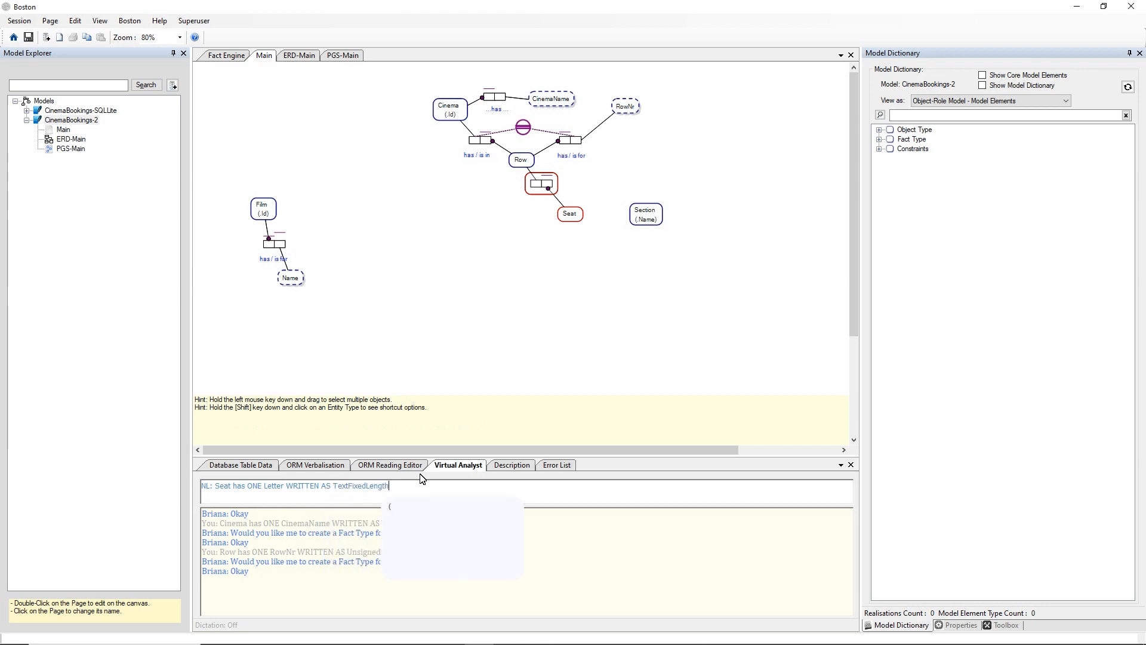
type("(1)")
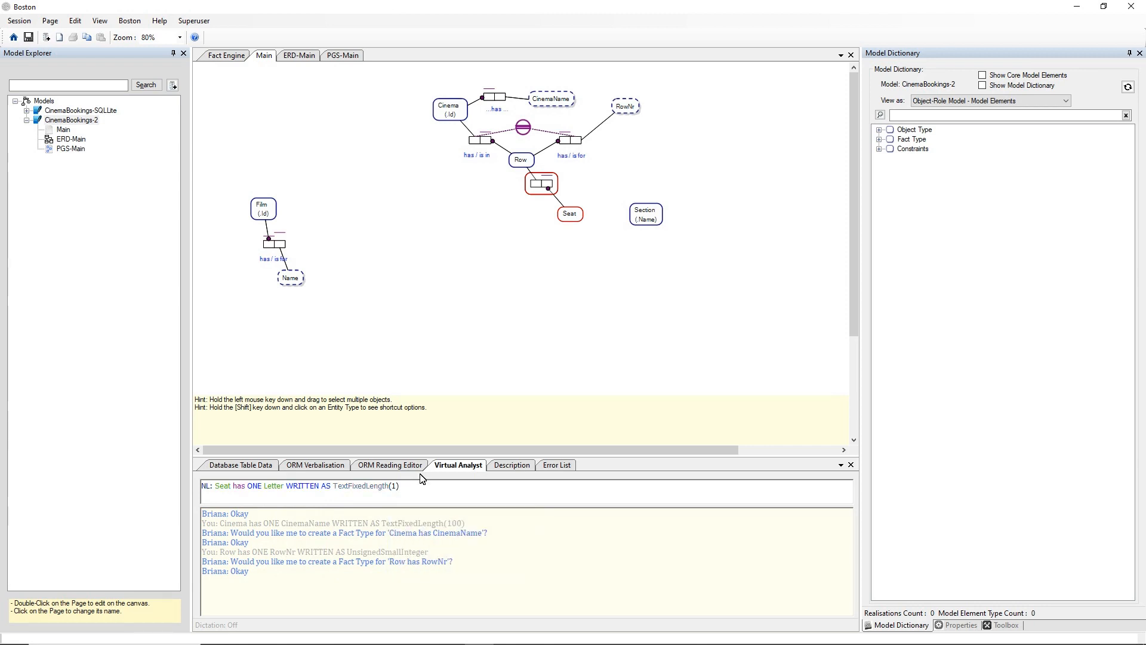
Submit the statement, accept creating the "Seat has Letter" fact type, and arrange it and Letter above and to the right of Seat
key("Return")
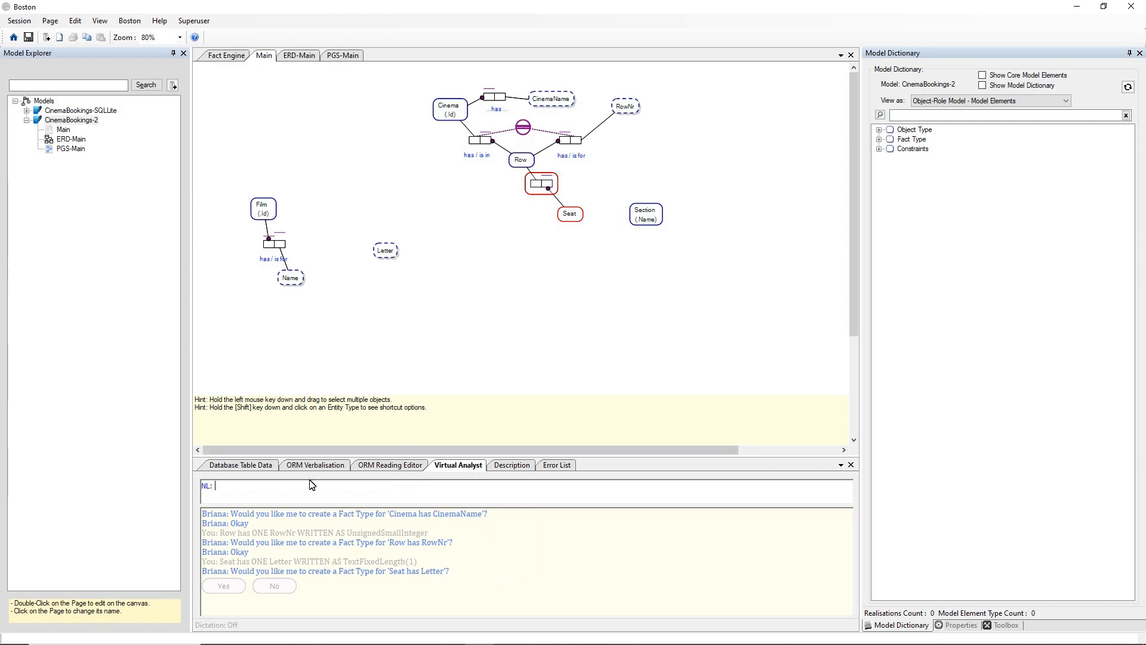
left_click(236, 586)
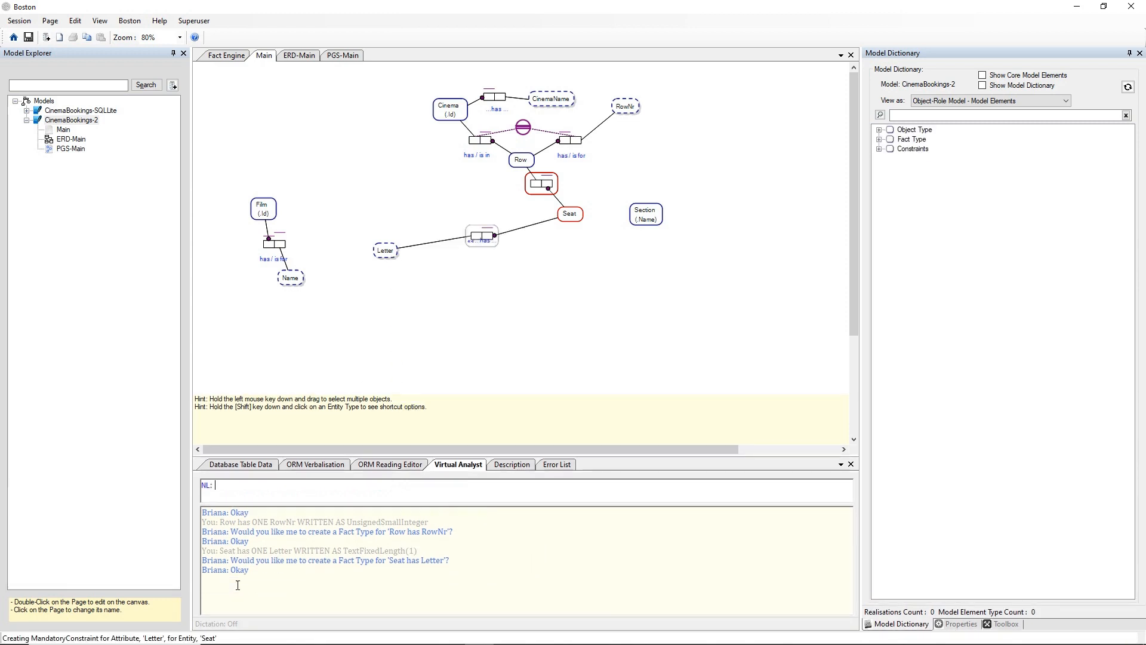
left_click_drag(494, 235, 611, 183)
left_click_drag(385, 250, 651, 159)
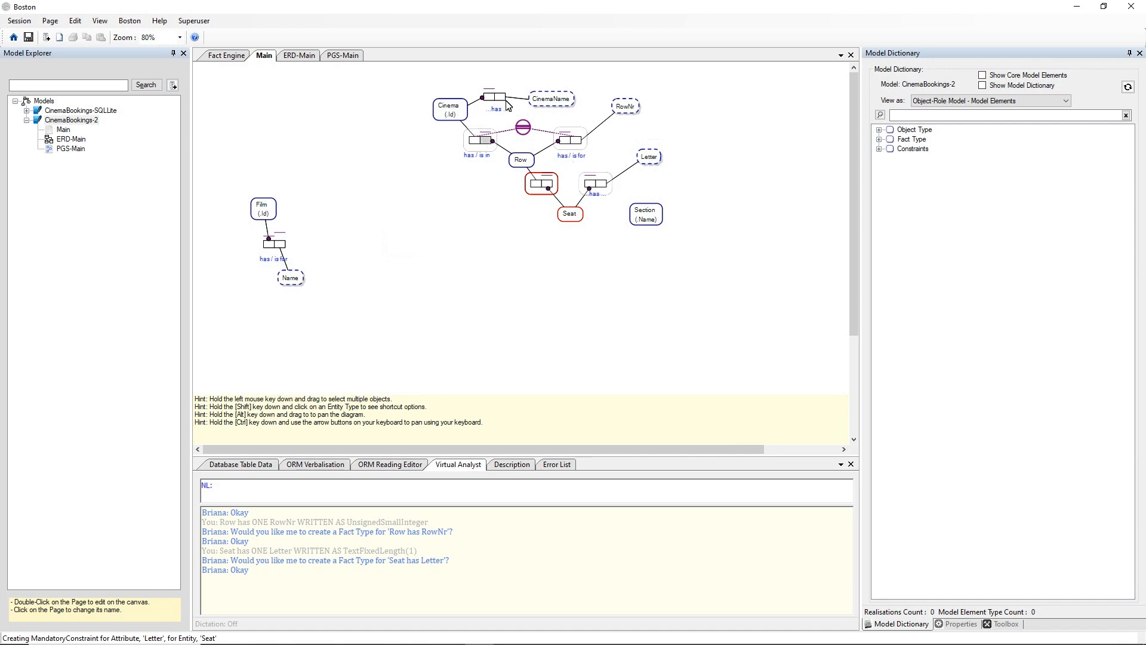
Place an External Uniqueness Constraint above Seat and link it to Row's role in SeatRow and Letter's role in SeatHasLetter
right_click(720, 136)
mouse_move(746, 144)
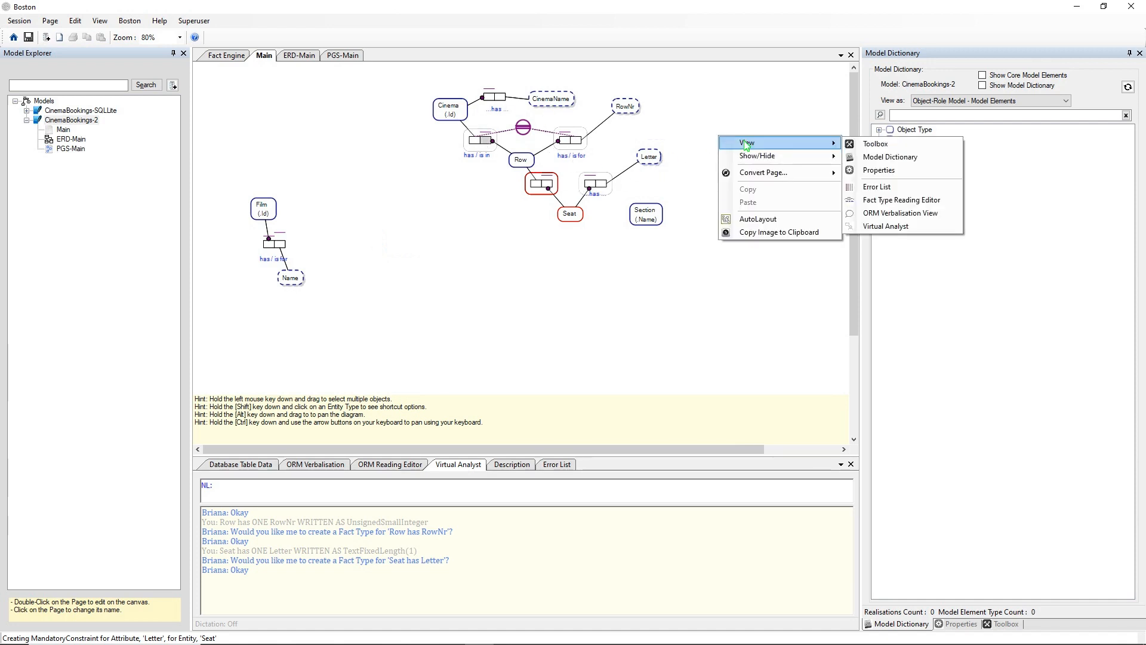
left_click(872, 145)
left_click_drag(885, 201, 571, 168)
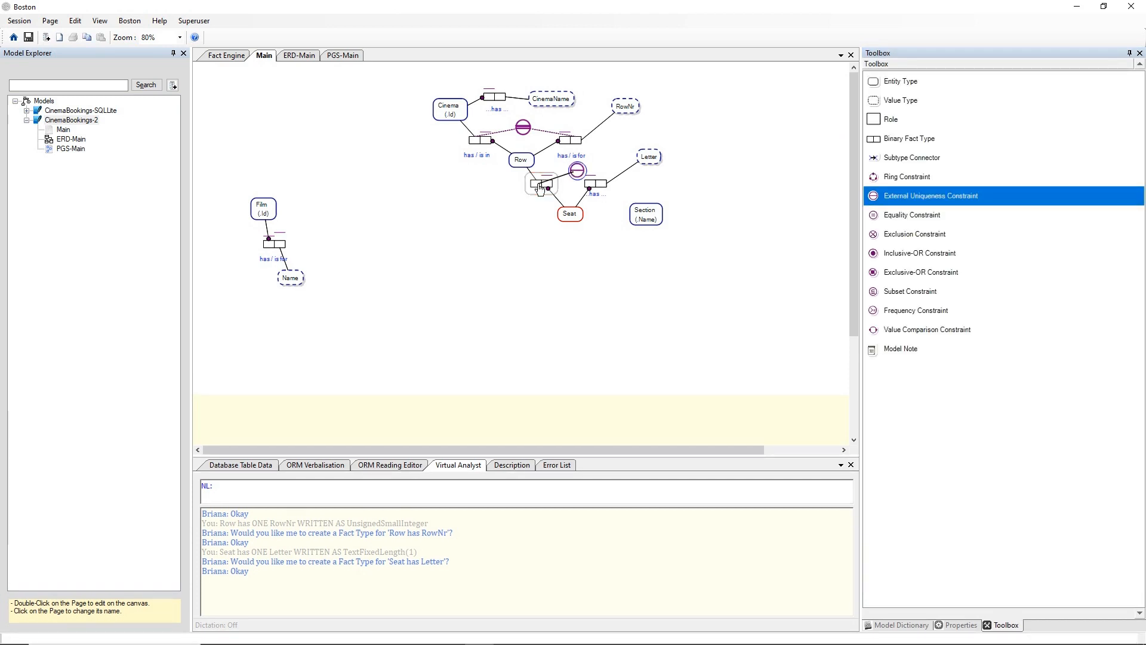
left_click(539, 186)
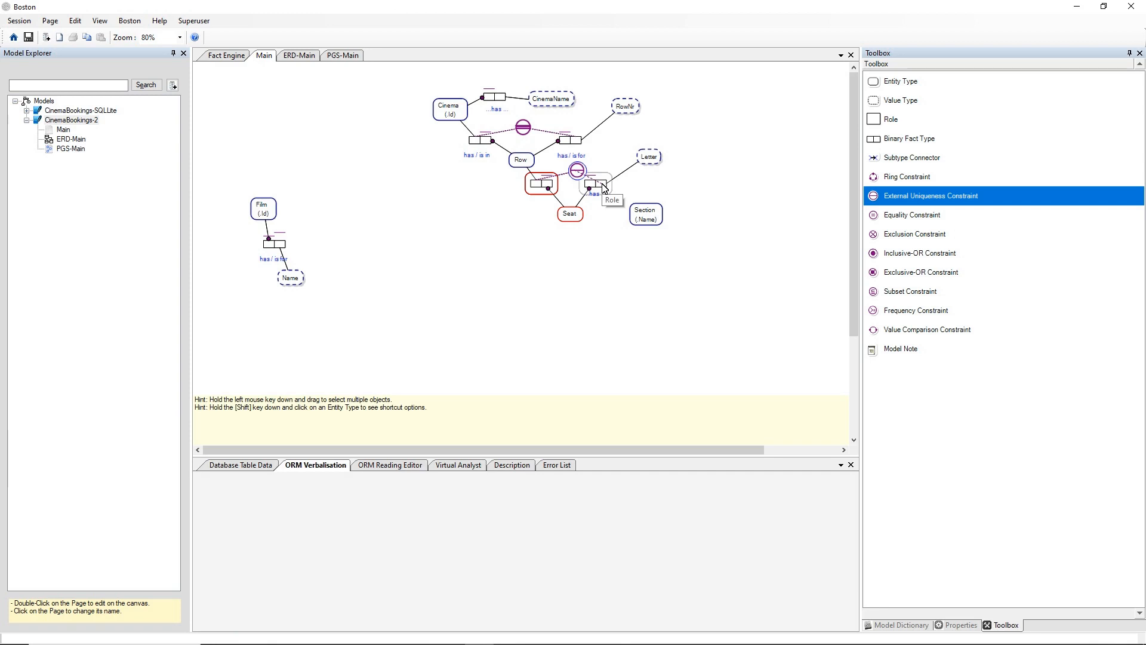
left_click(601, 185)
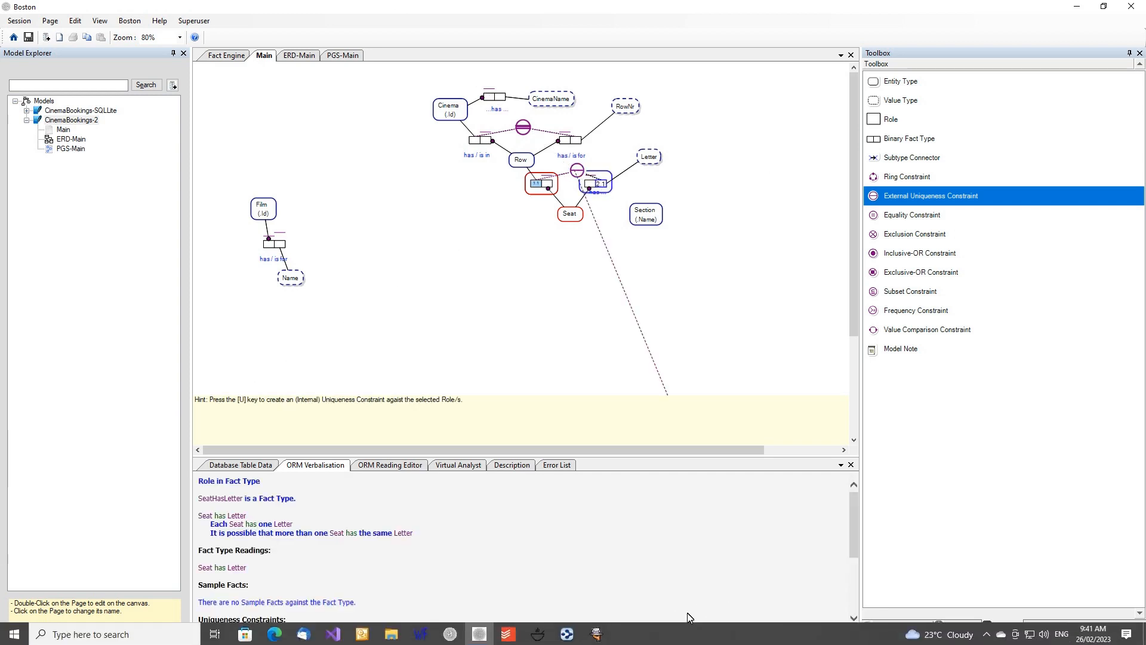
left_click(731, 203)
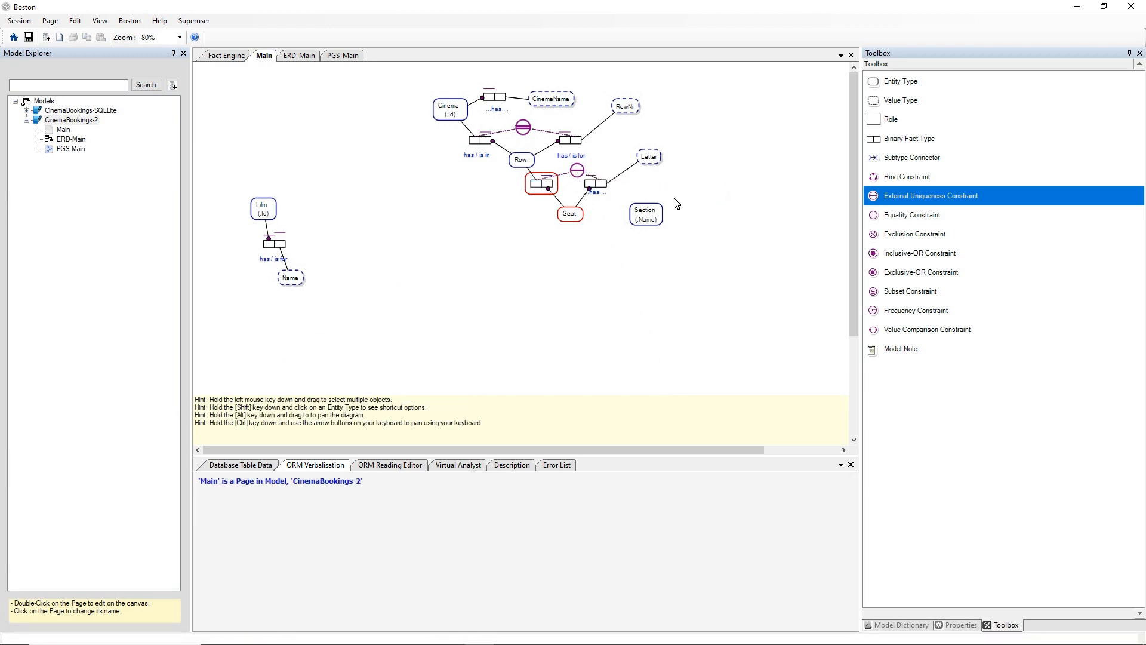
Set IsPreferredIdentifier to True for the external uniqueness constraint above Seat
left_click(572, 174)
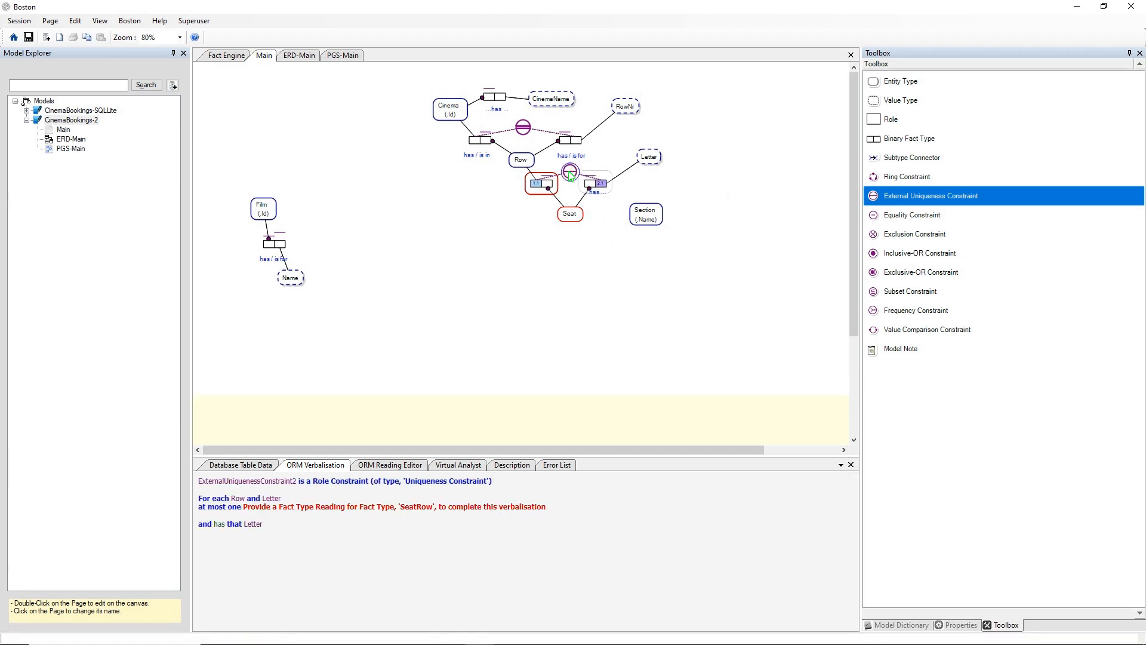
right_click(570, 172)
left_click(616, 359)
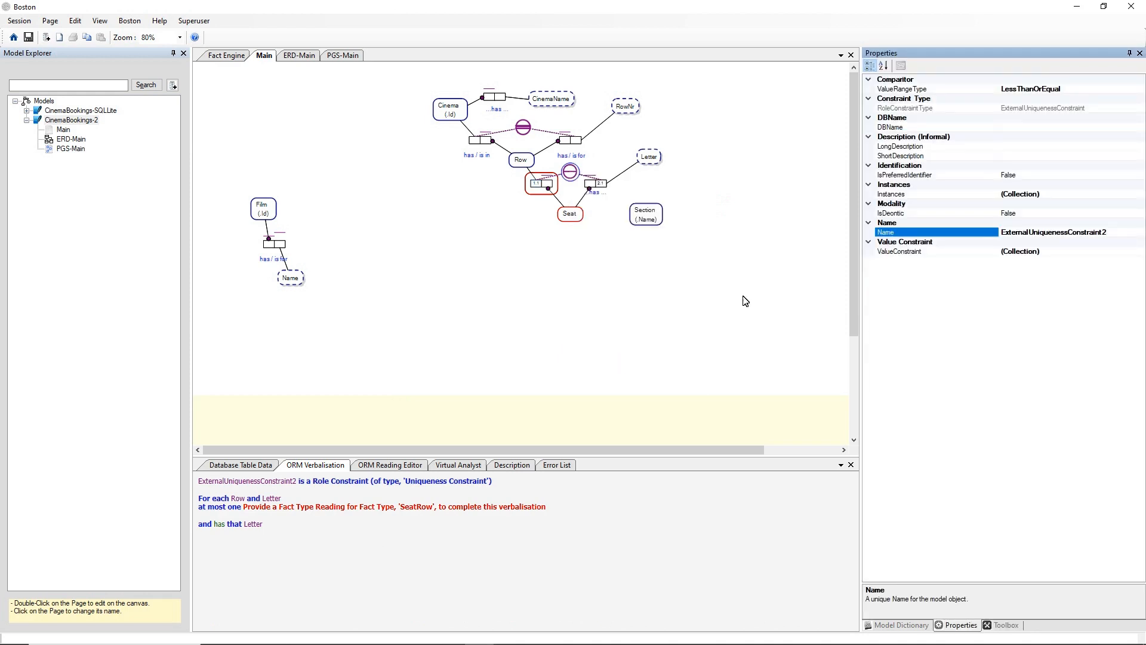
left_click(1053, 175)
double_click(1054, 174)
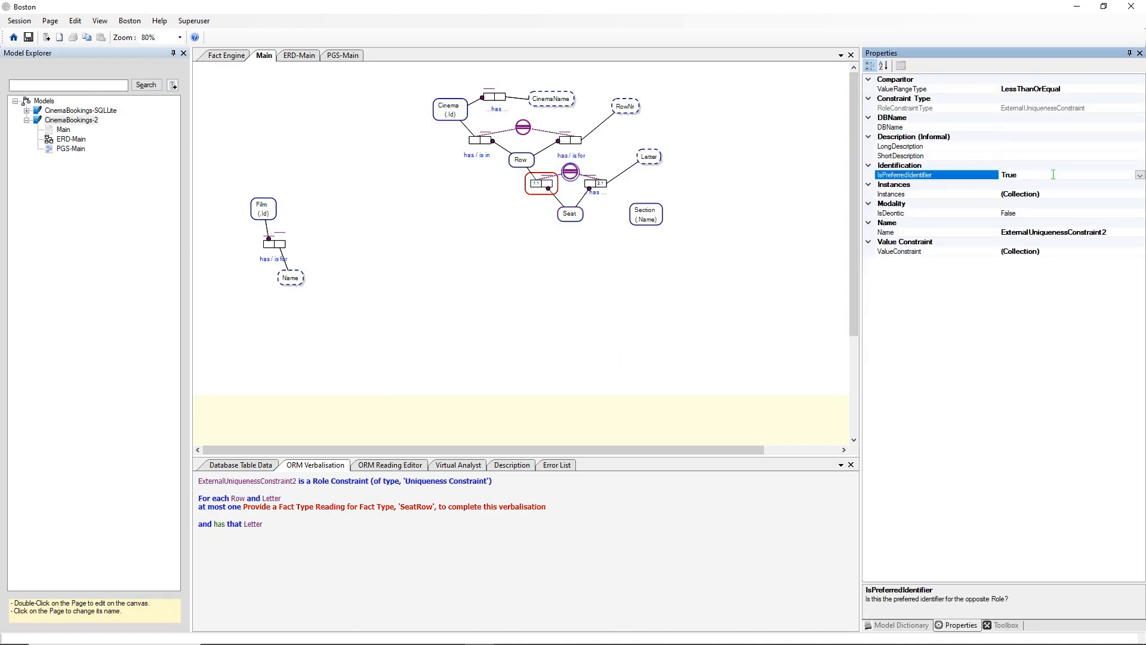
left_click(721, 190)
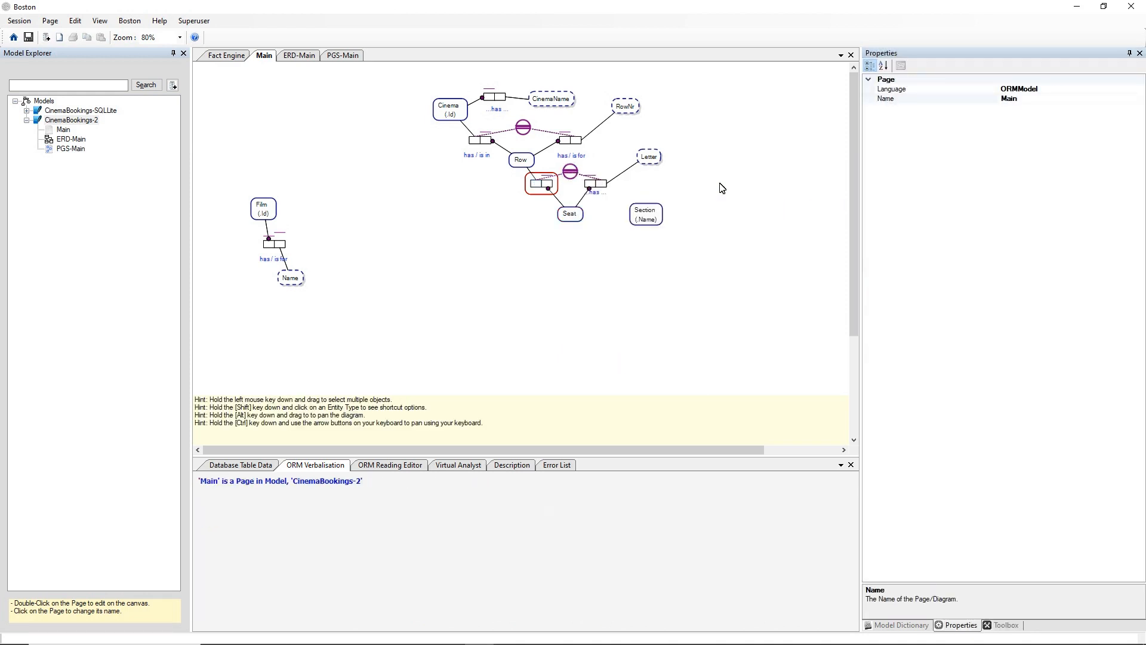
Add the reading "Seat is in Row" to the SeatRow fact type and accept renaming it to SeatIsInRow
left_click(555, 182)
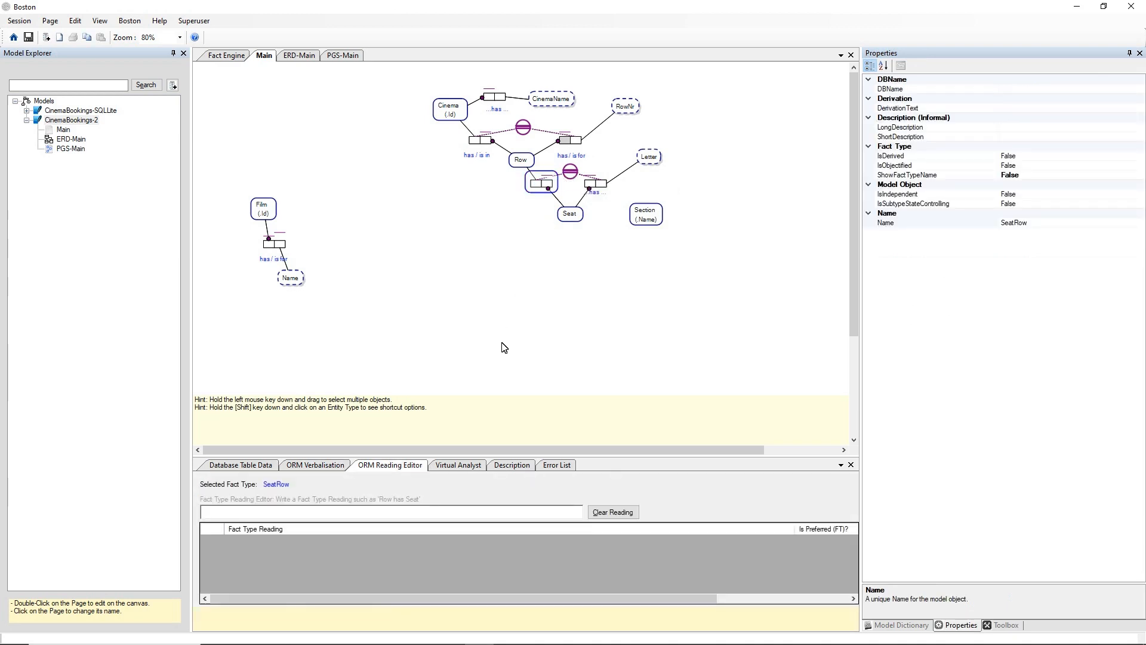
left_click(422, 510)
type("Se")
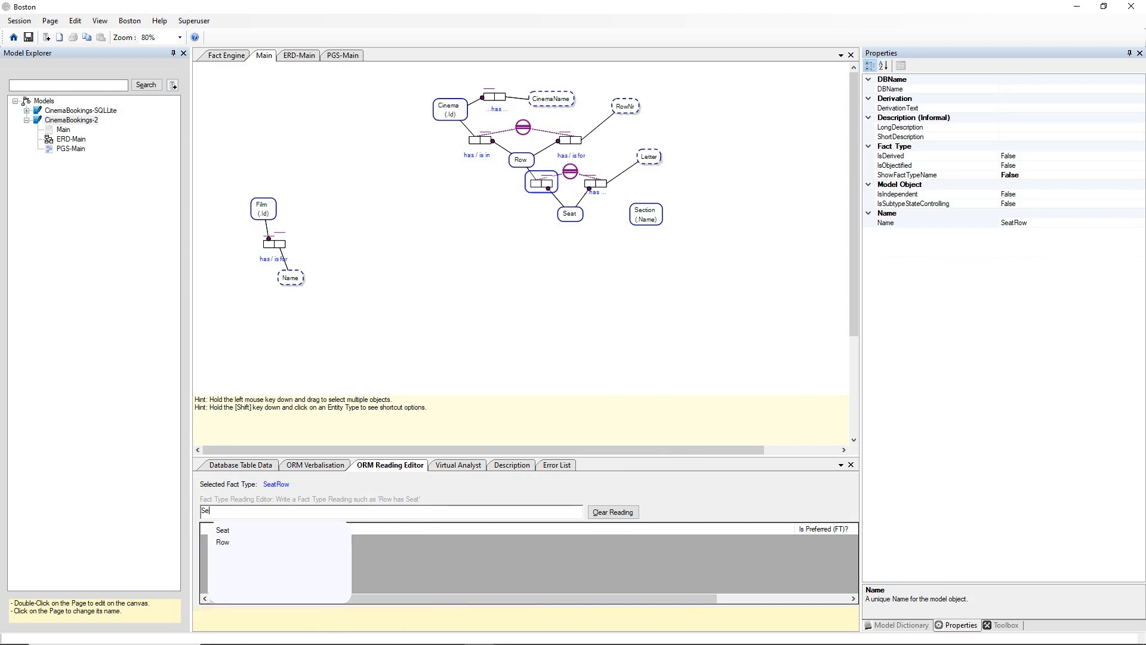
type("at is in Row")
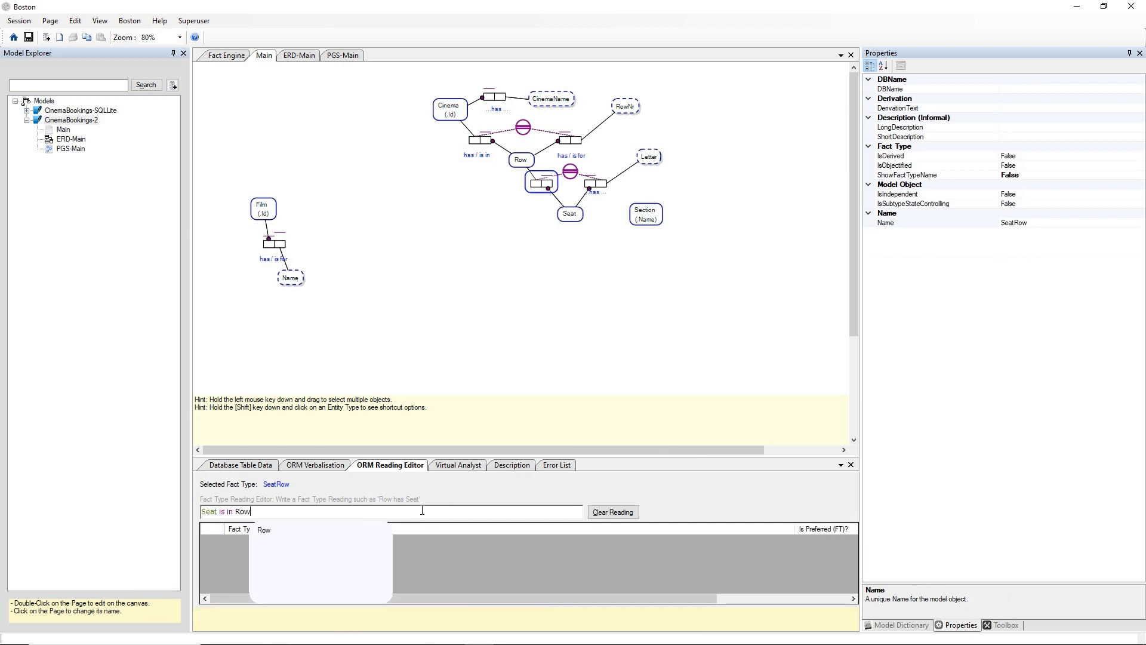
key("Return")
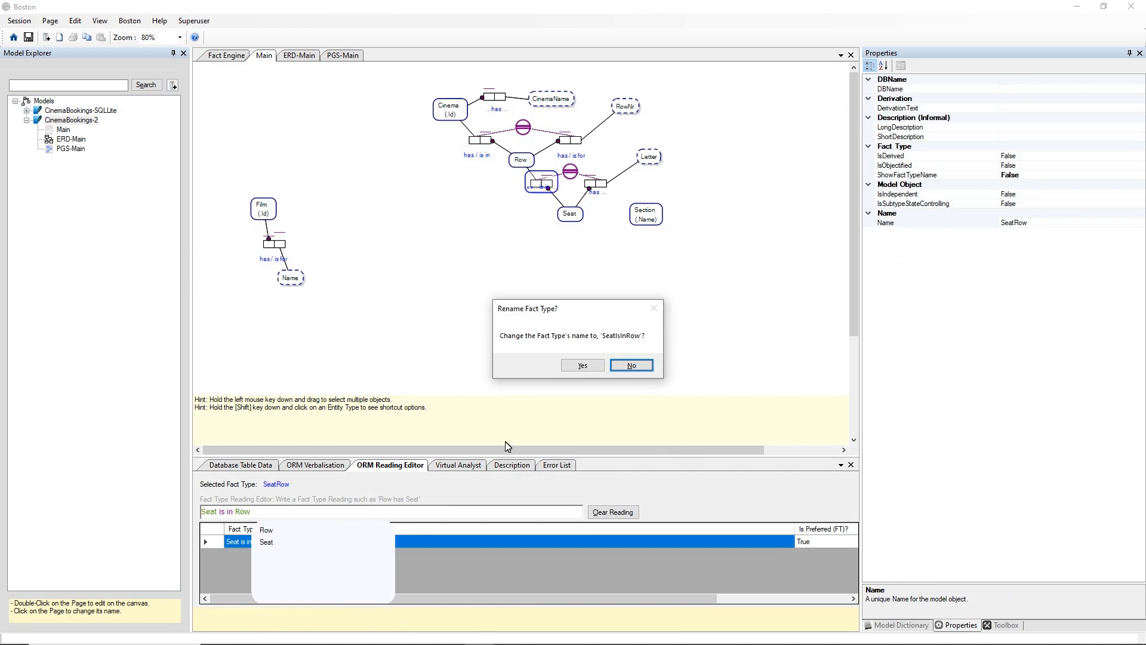
left_click(582, 365)
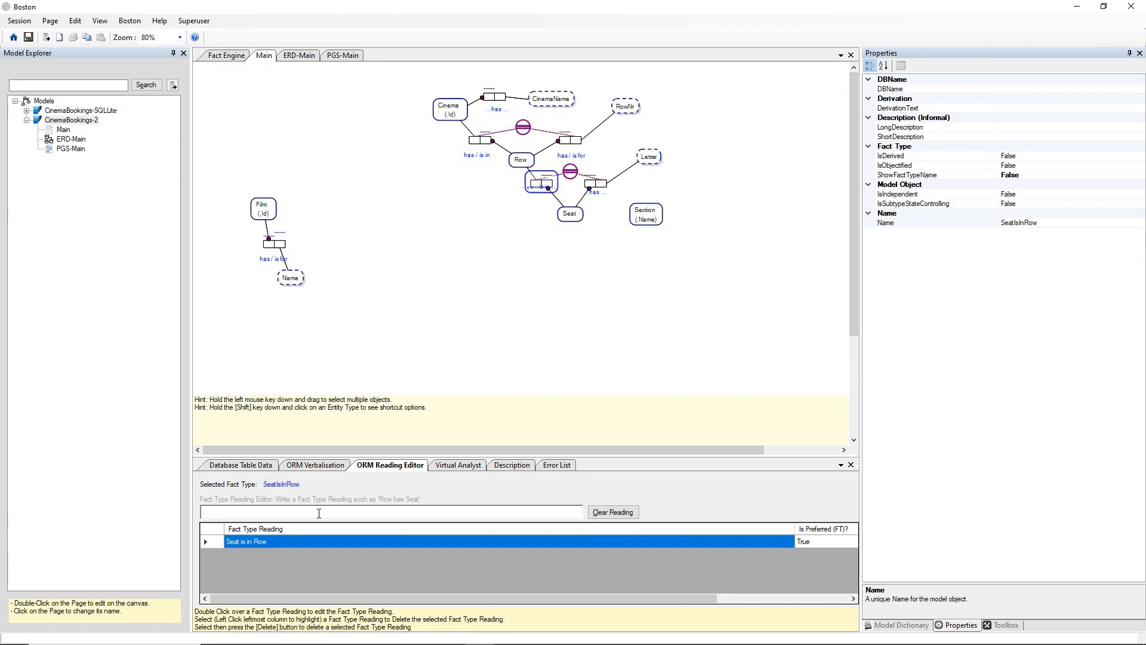
Add the reverse reading "Row has Seat" to the SeatIsInRow fact type
type("Row h")
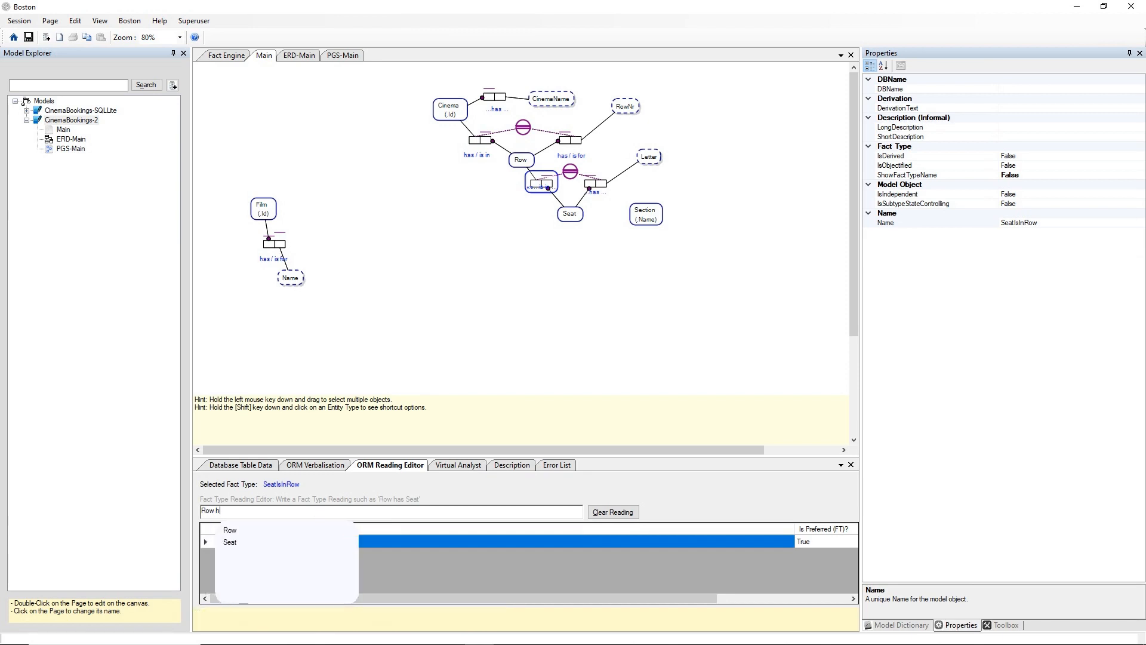
type("as Seat")
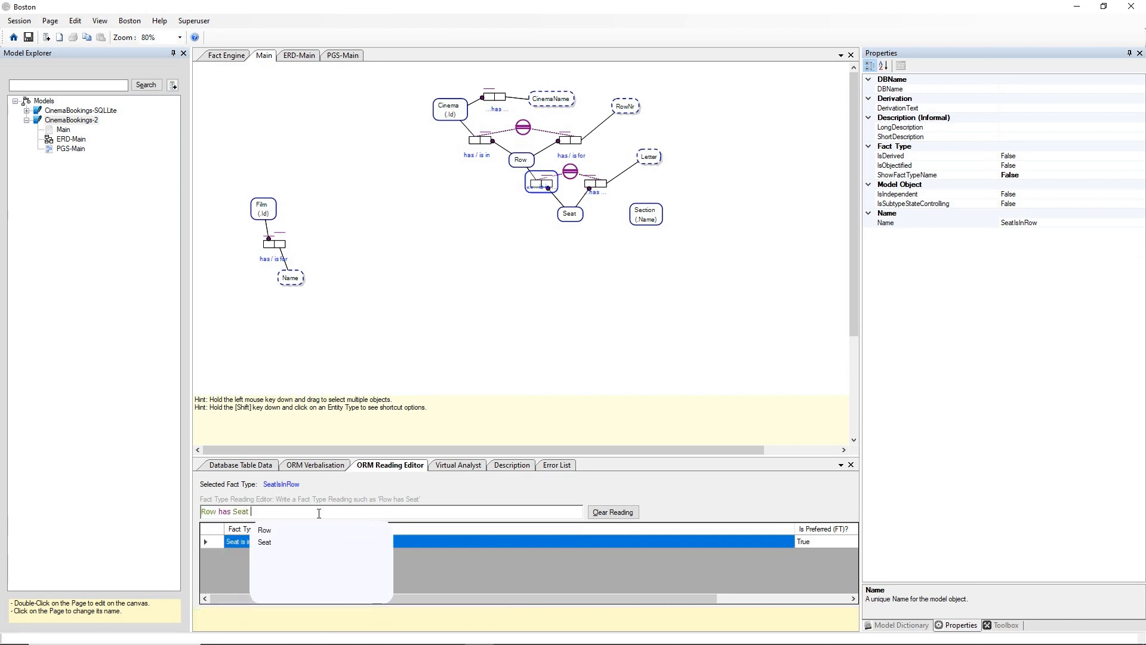
key("Return")
Move the reading label just below the SeatIsInRow fact type and read the verbalisation of the external uniqueness constraint above Seat
left_click(554, 253)
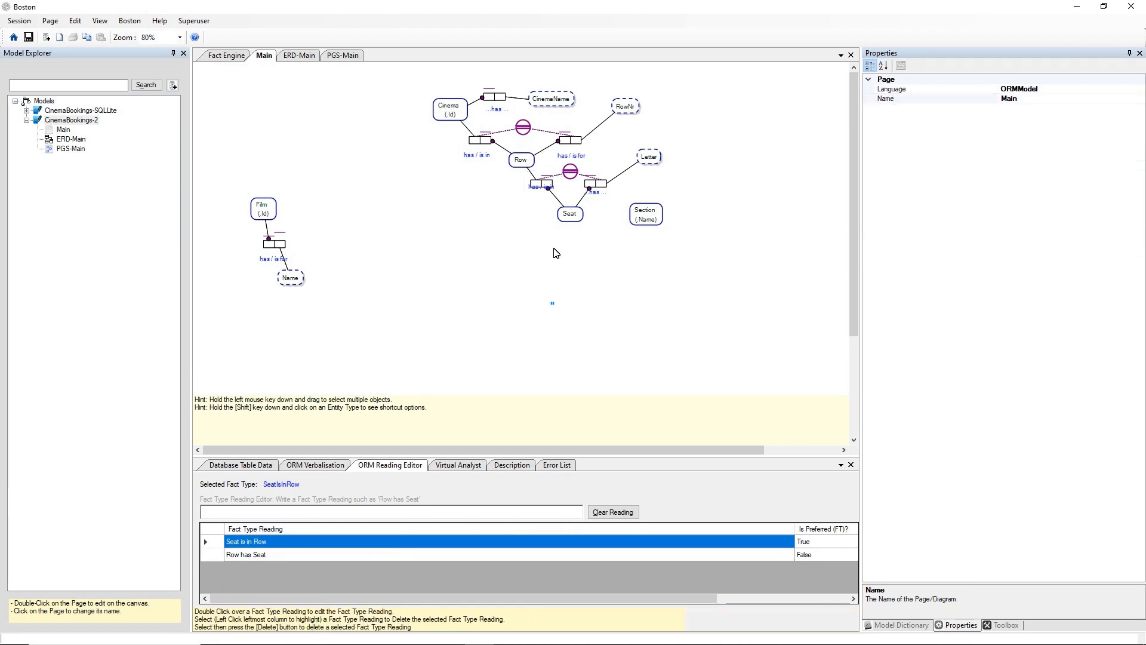
left_click_drag(544, 188, 541, 199)
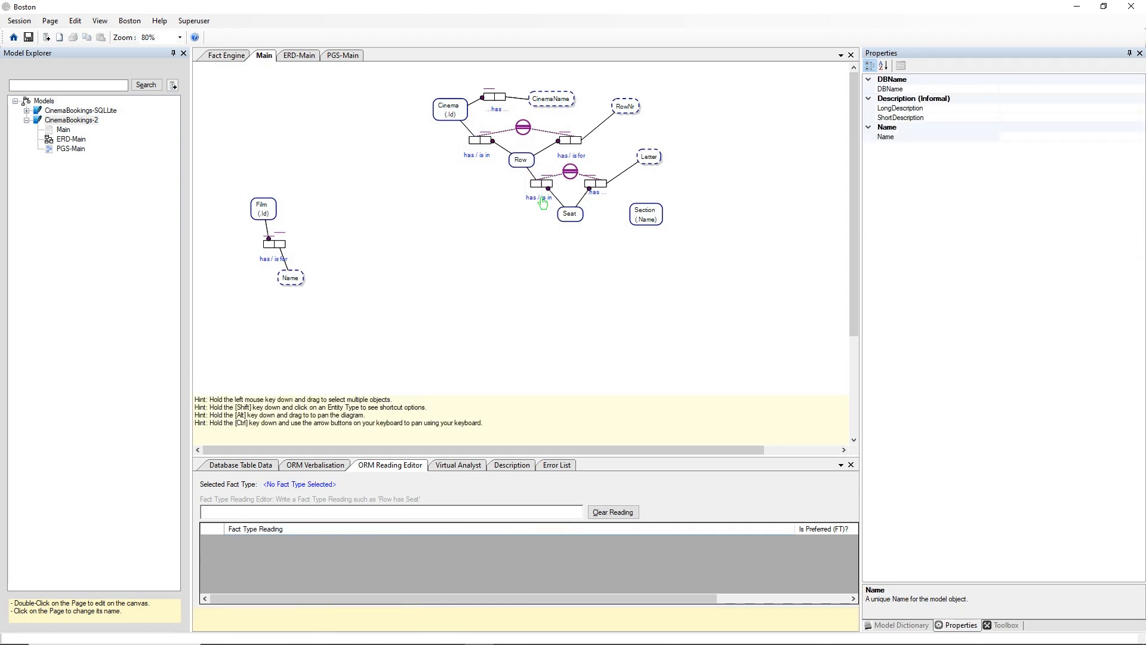
left_click(571, 173)
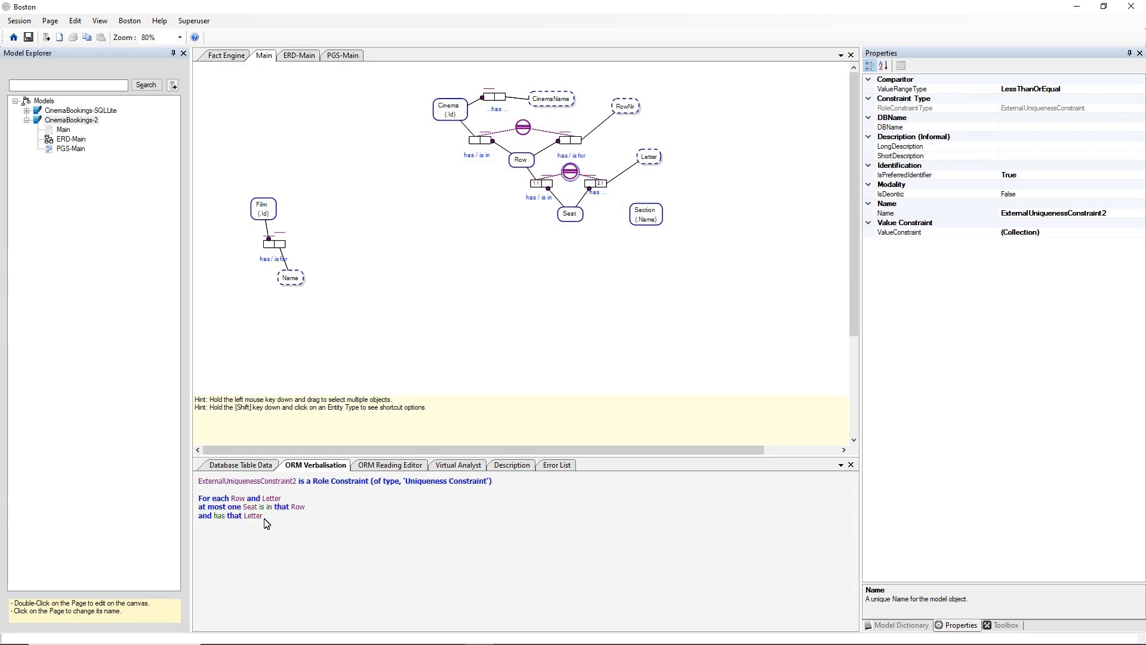
left_click(473, 293)
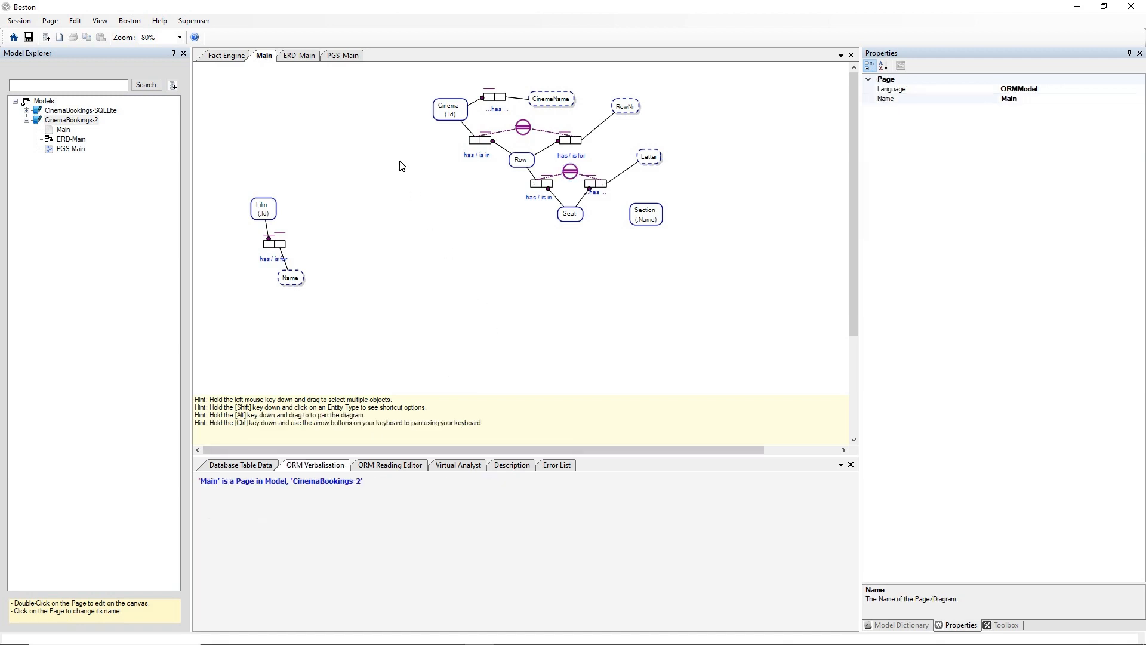
Place the Seat entity from the Model Dictionary below Row on the ERD-Main page and move Section further away to its right
left_click(308, 57)
right_click(603, 174)
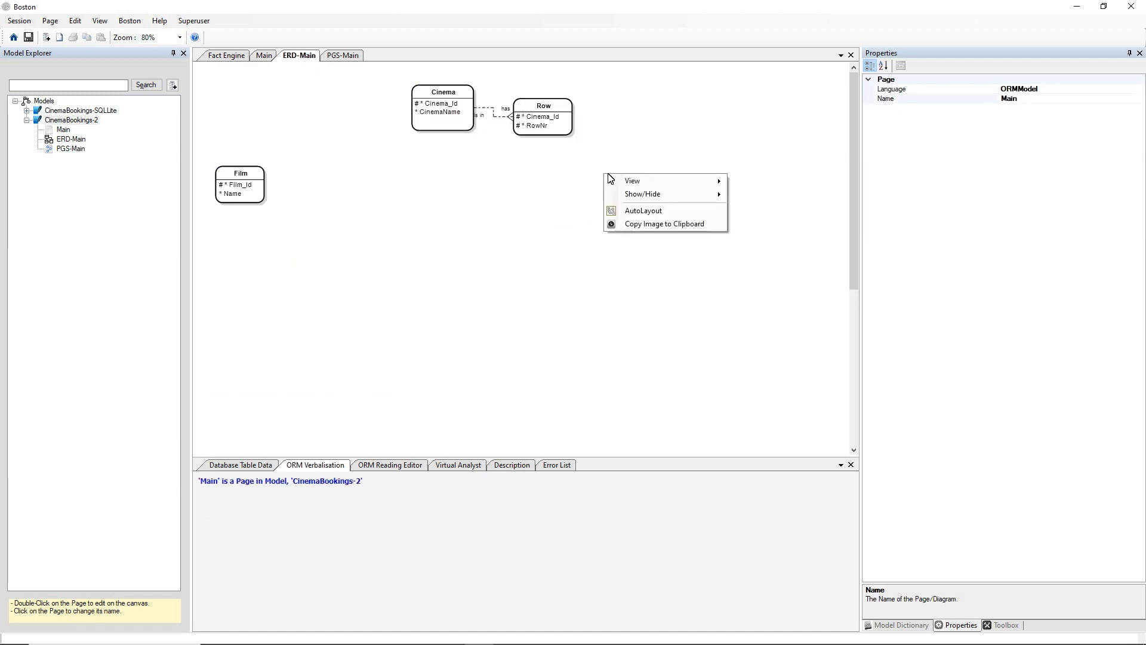
mouse_move(633, 182)
left_click(776, 182)
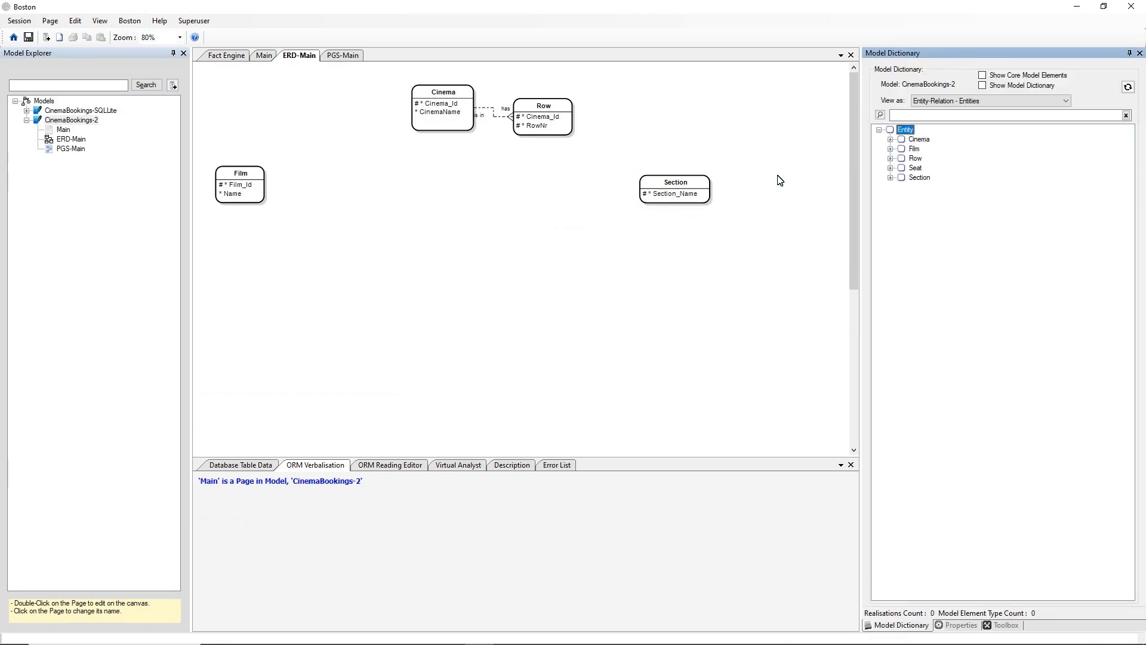
left_click_drag(909, 171, 578, 196)
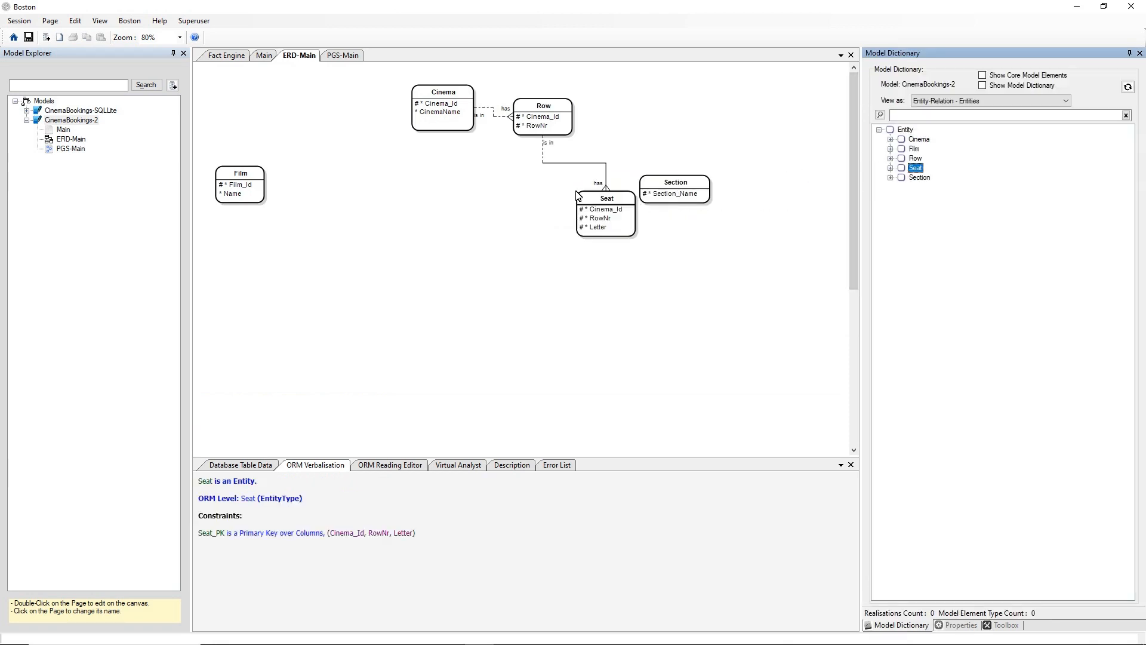
left_click_drag(658, 186, 721, 204)
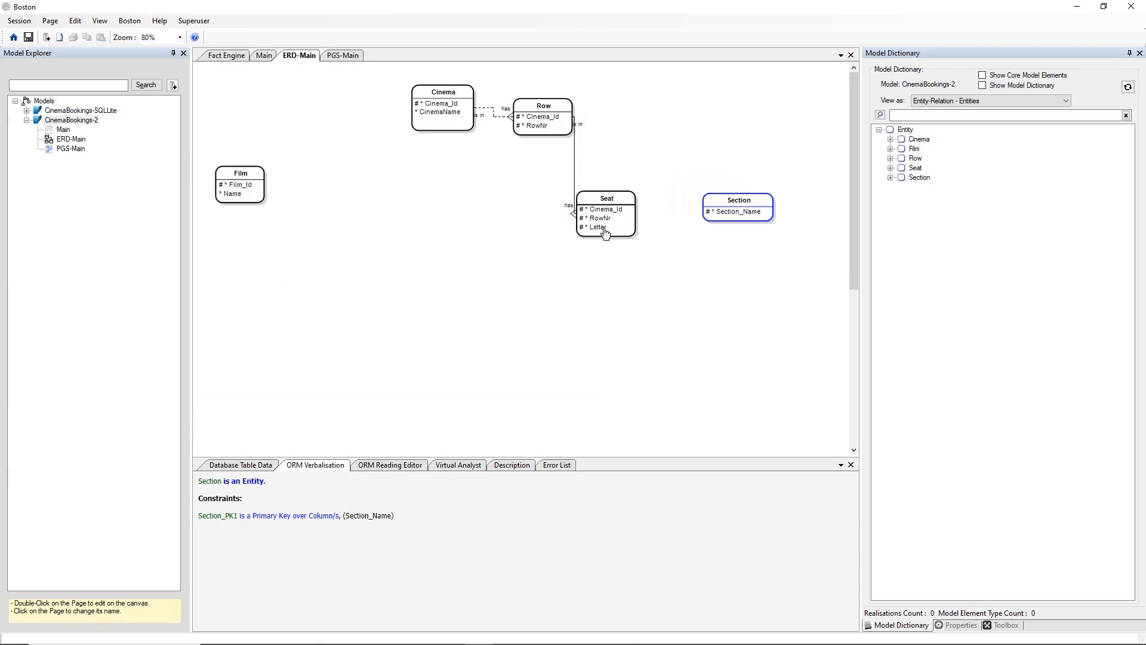
View the database table data of the Seat entity and examine its rows
right_click(621, 198)
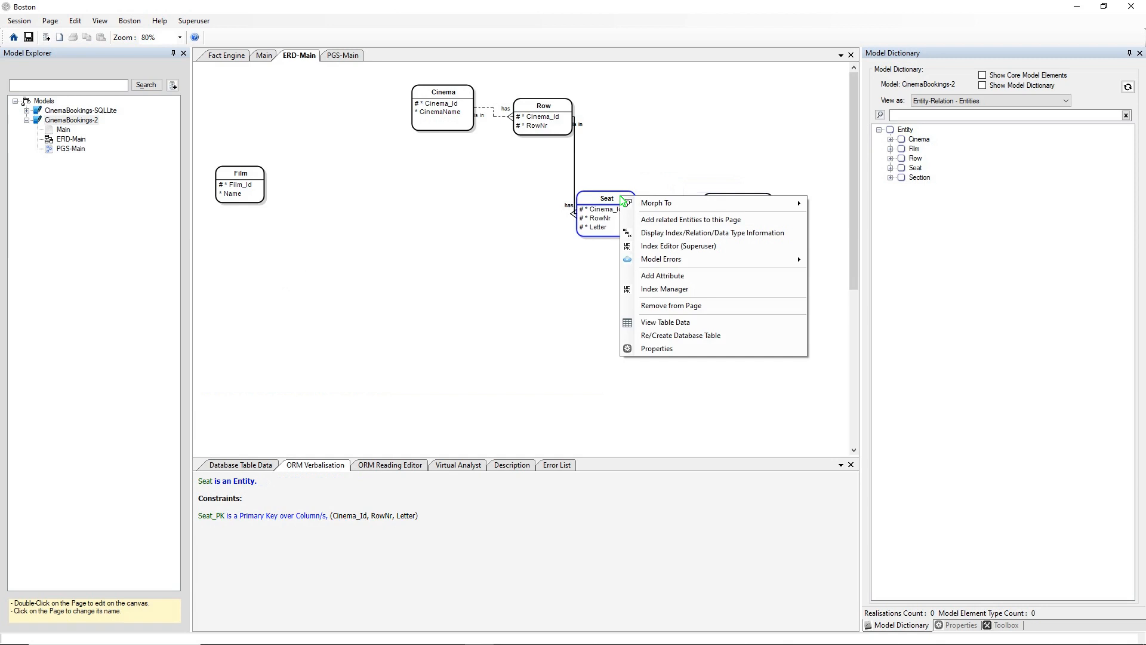
left_click(658, 325)
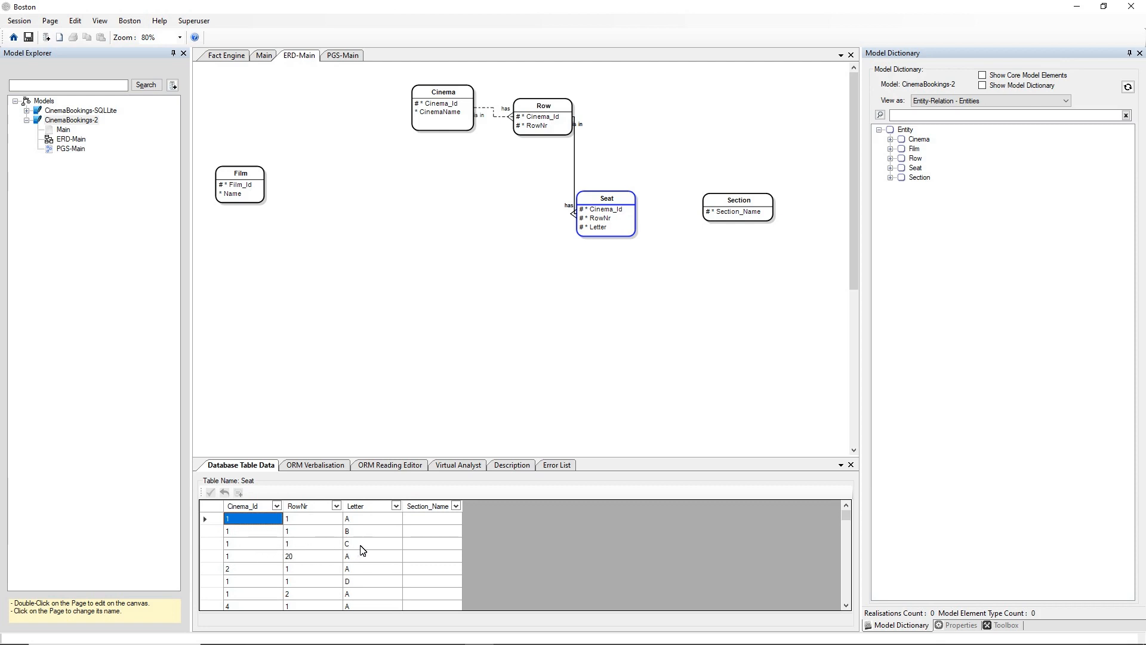
left_click(576, 349)
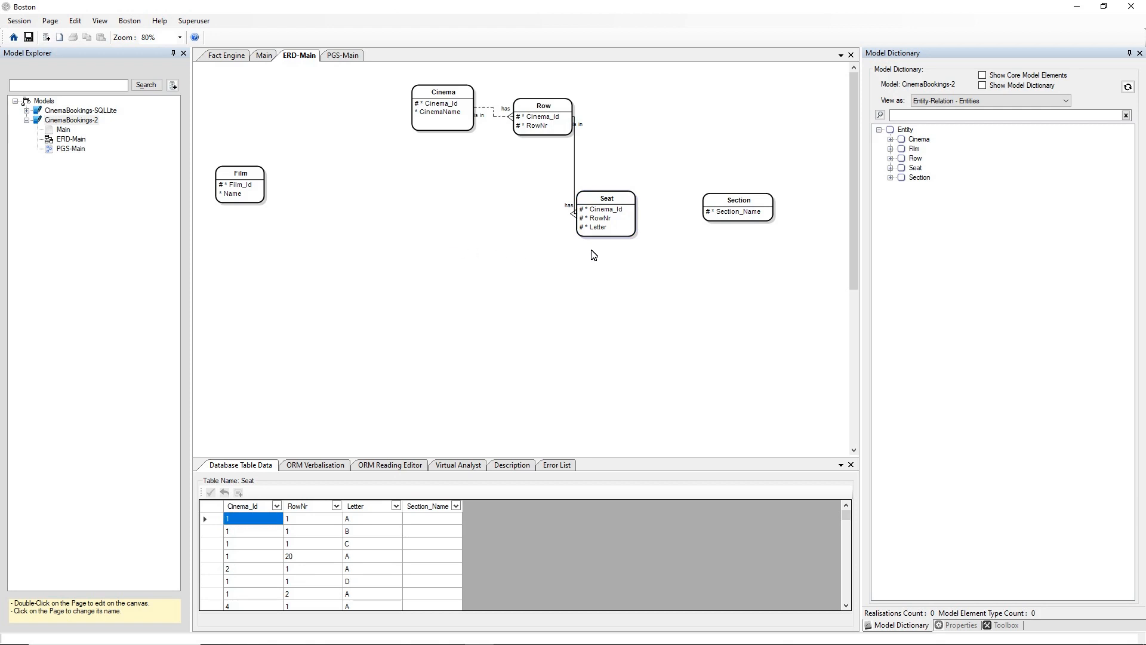
Draw a relationship from Seat to Section and show its fact type reading in the ORM Reading Editor
left_click_drag(635, 217, 714, 217)
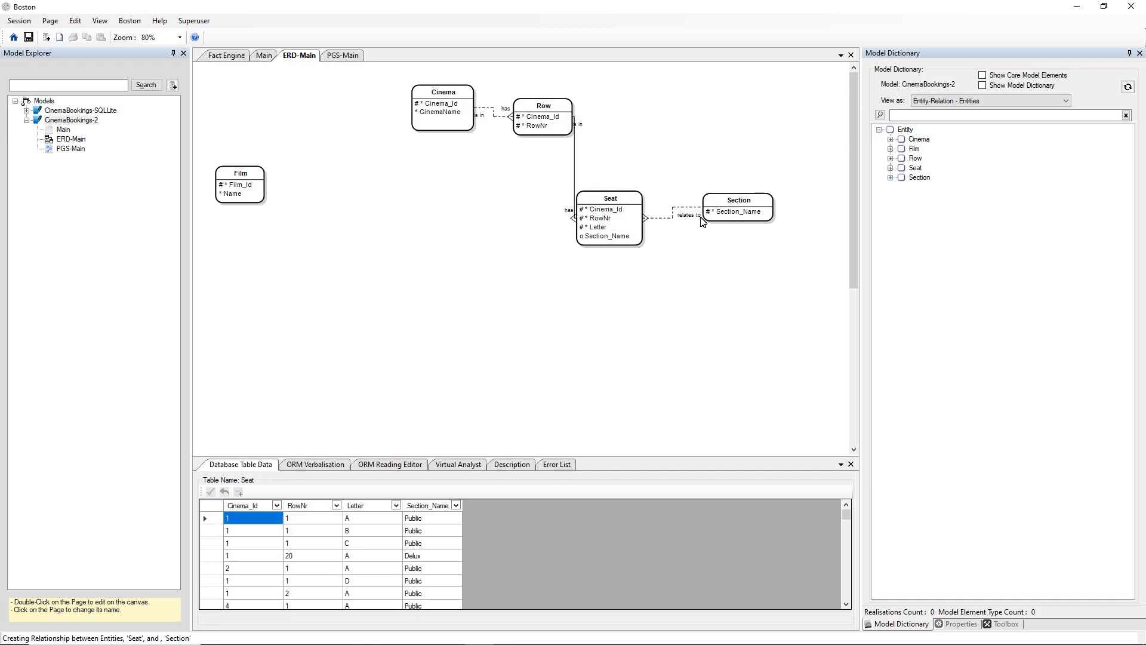
left_click(667, 219)
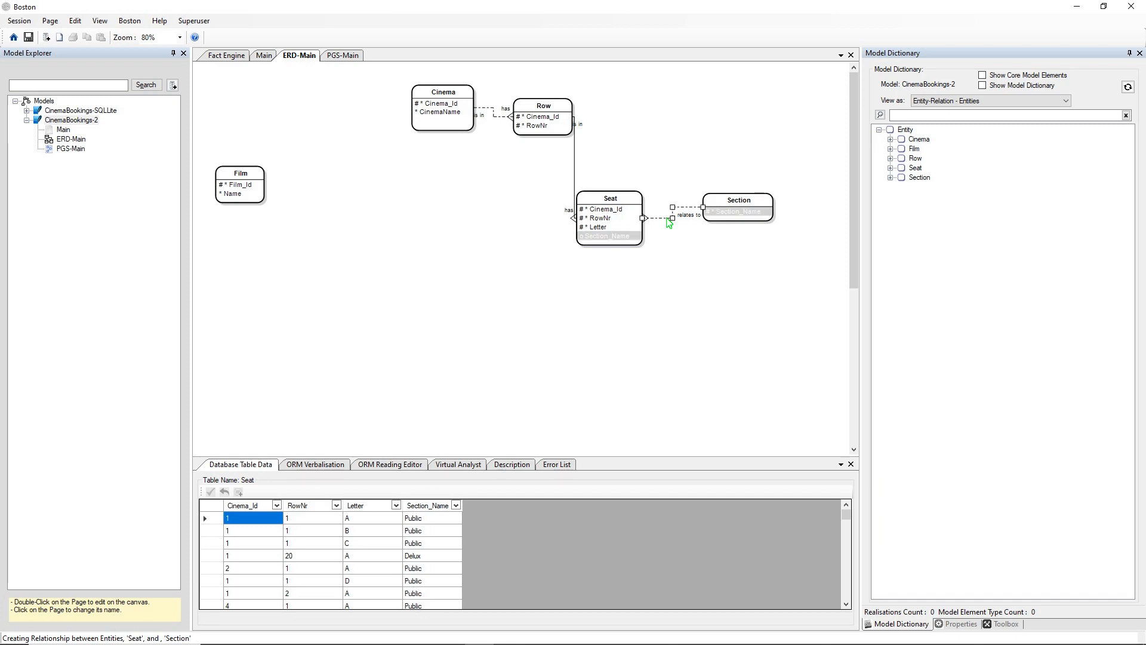
left_click(406, 465)
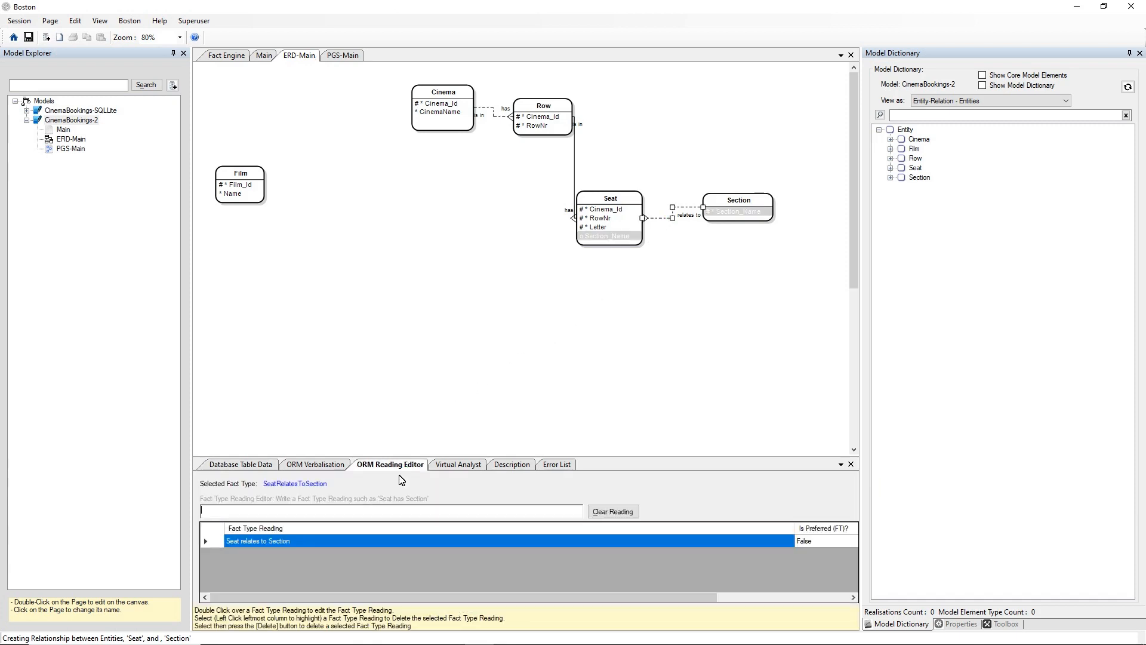
Change the relationship's reading to "Seat is in Section" and accept the matching fact type name
left_click(272, 542)
key("BackSpace")
key("BackSpace")
key("BackSpace")
key("BackSpace")
key("BackSpace")
key("BackSpace")
key("BackSpace")
key("BackSpace")
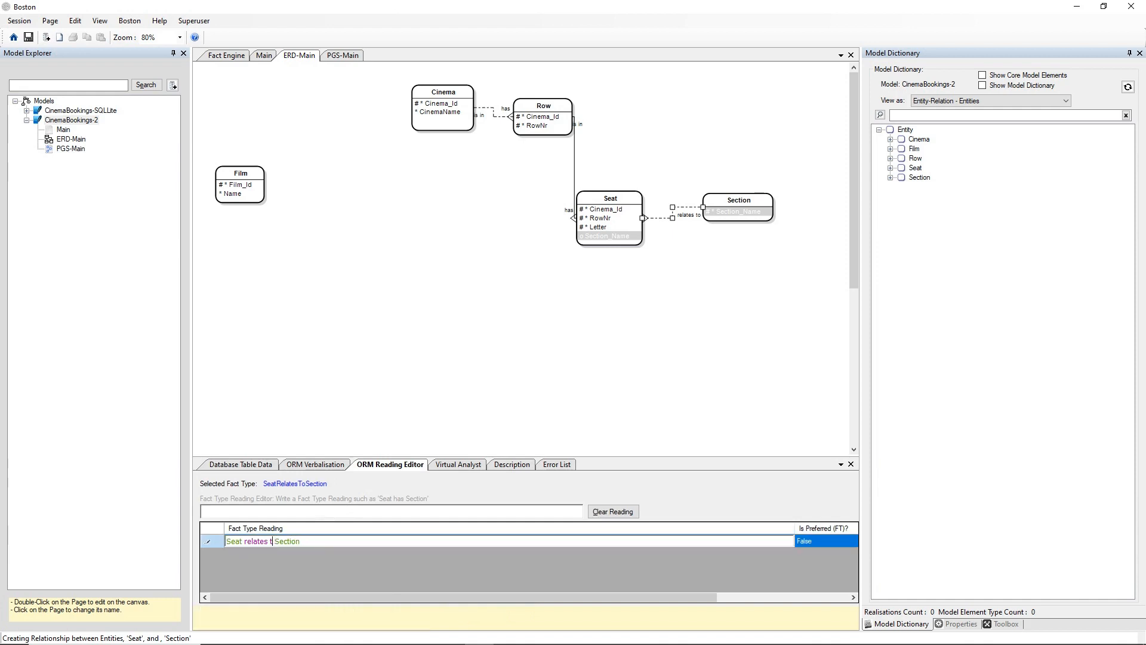
key("BackSpace")
key("BackSpace")
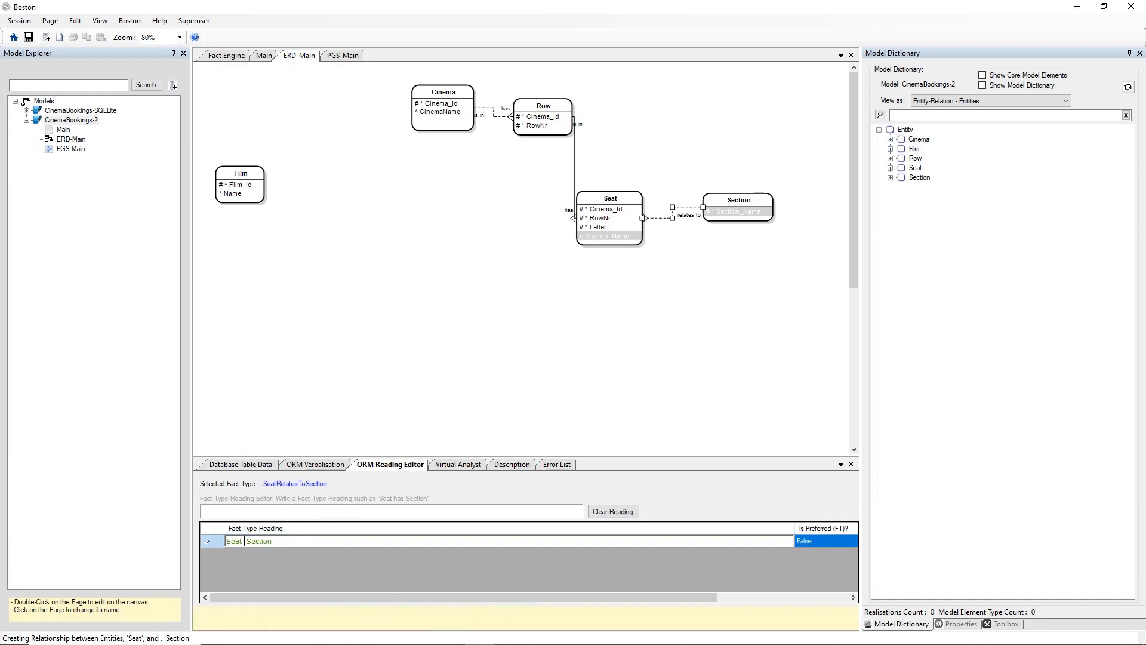
type("is in")
key("Return")
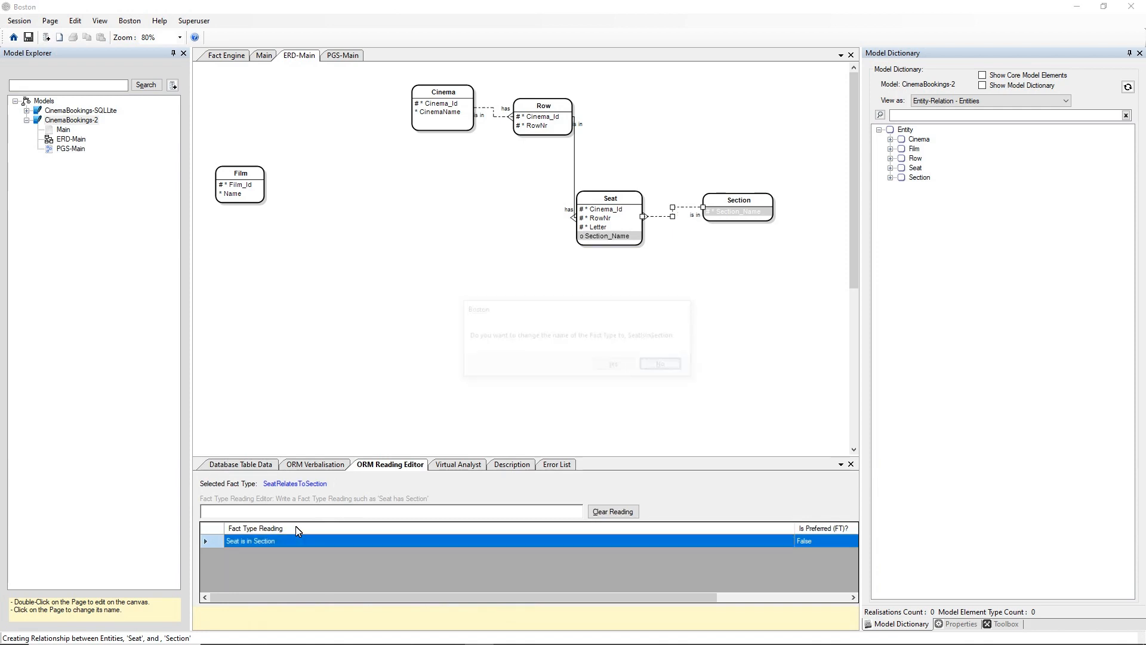
left_click(615, 365)
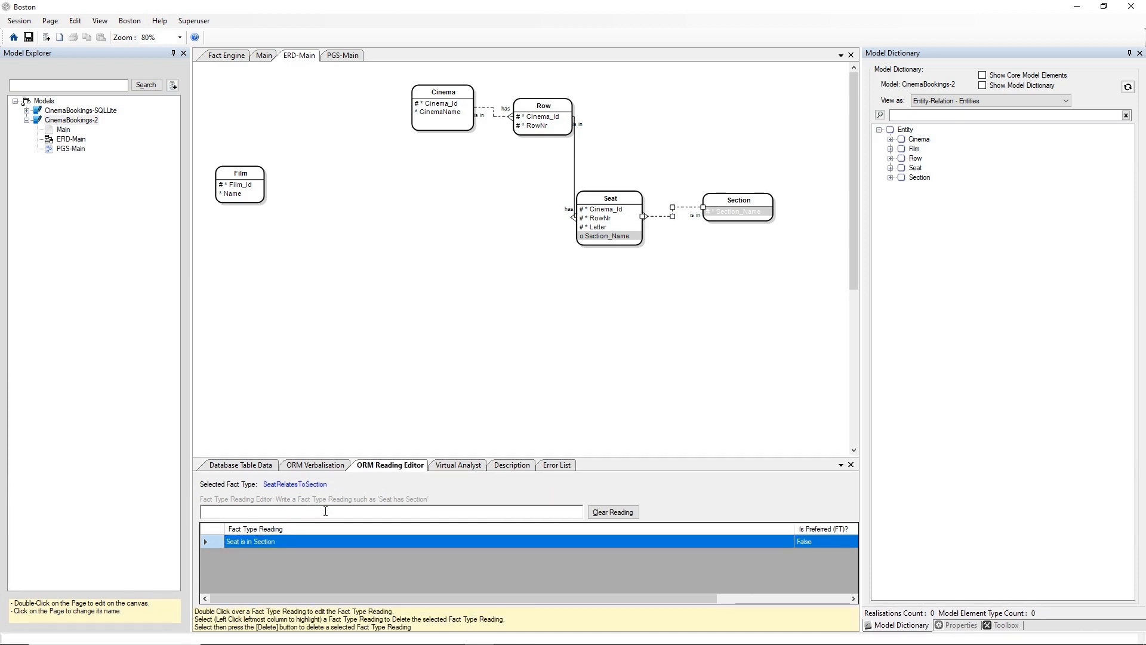
Add the reverse reading "Section has Seat" to the relationship between Seat and Section
type("Sectio")
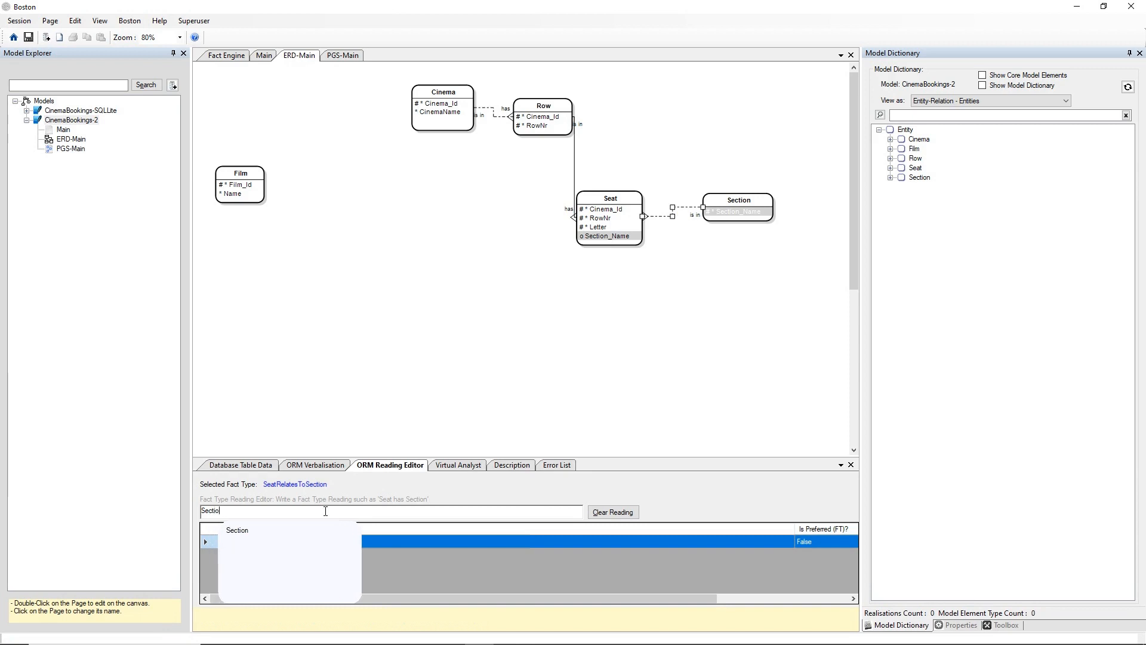
type("n has Seat")
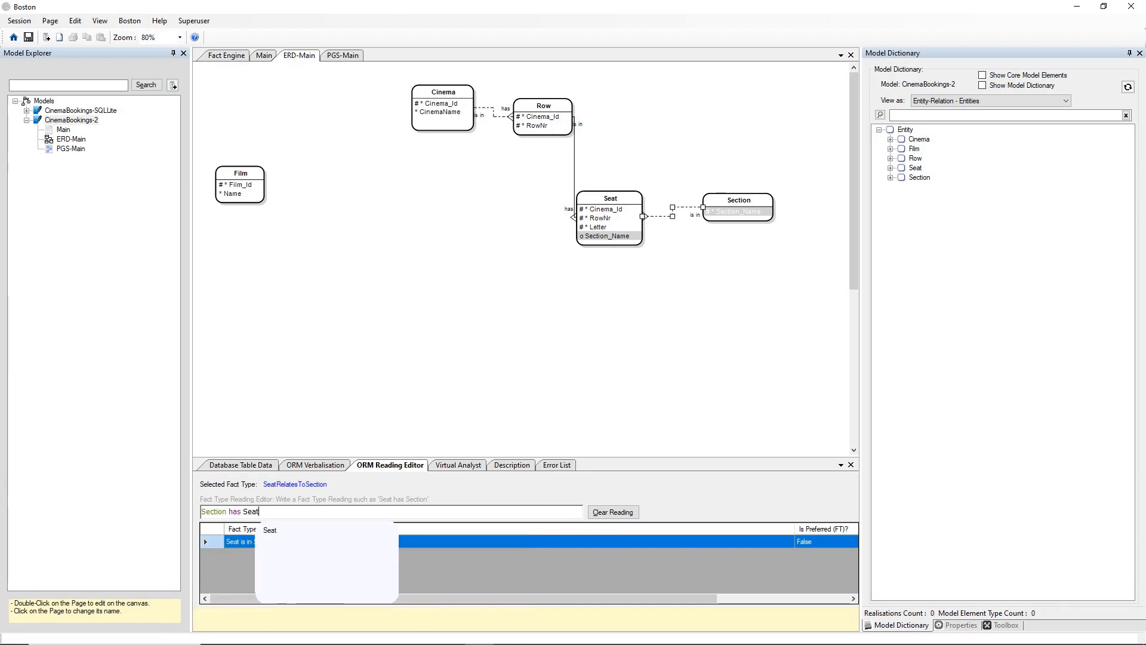
key("Return")
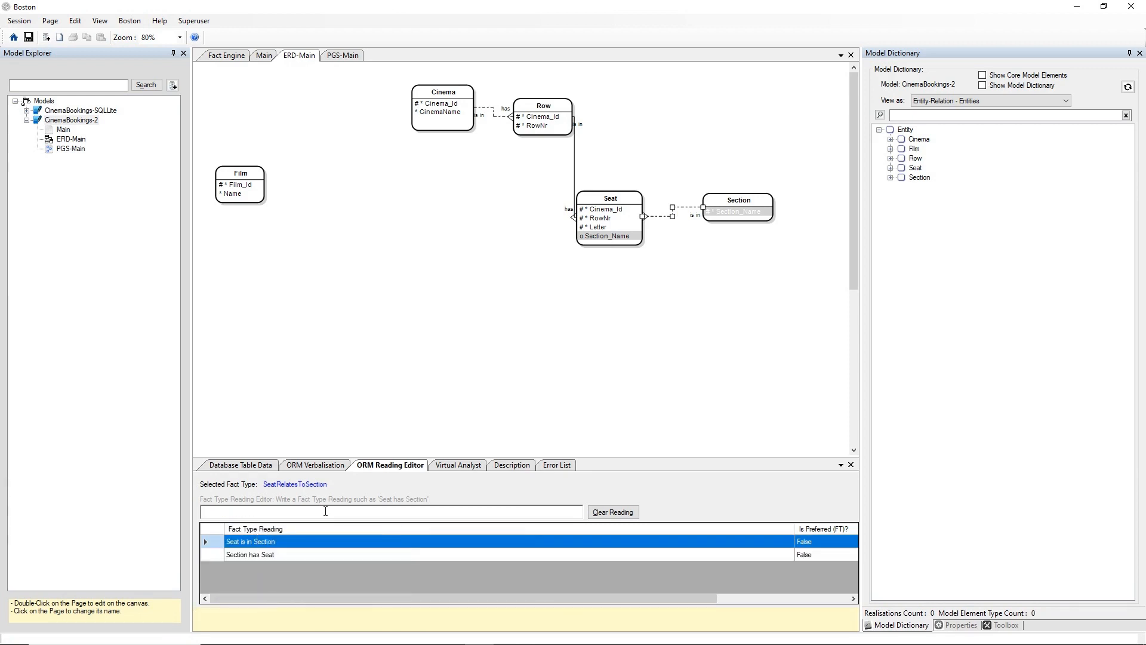
left_click(704, 249)
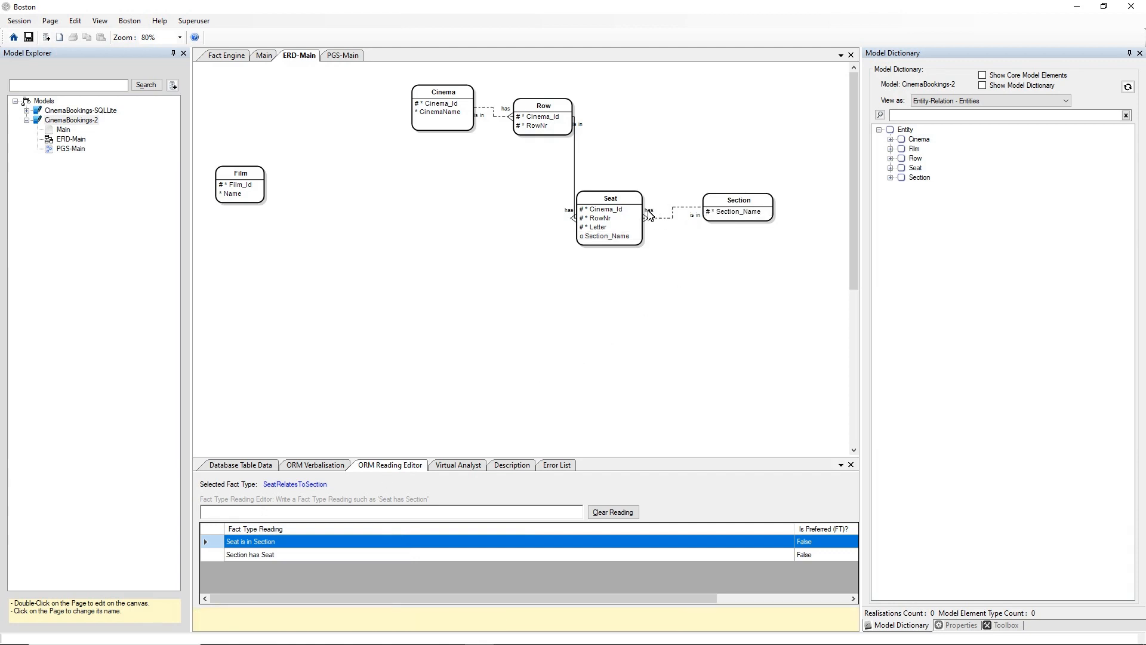
Rearrange the ERD by moving Row, Seat and Section lower, with Section level with Seat
left_click_drag(544, 108, 545, 149)
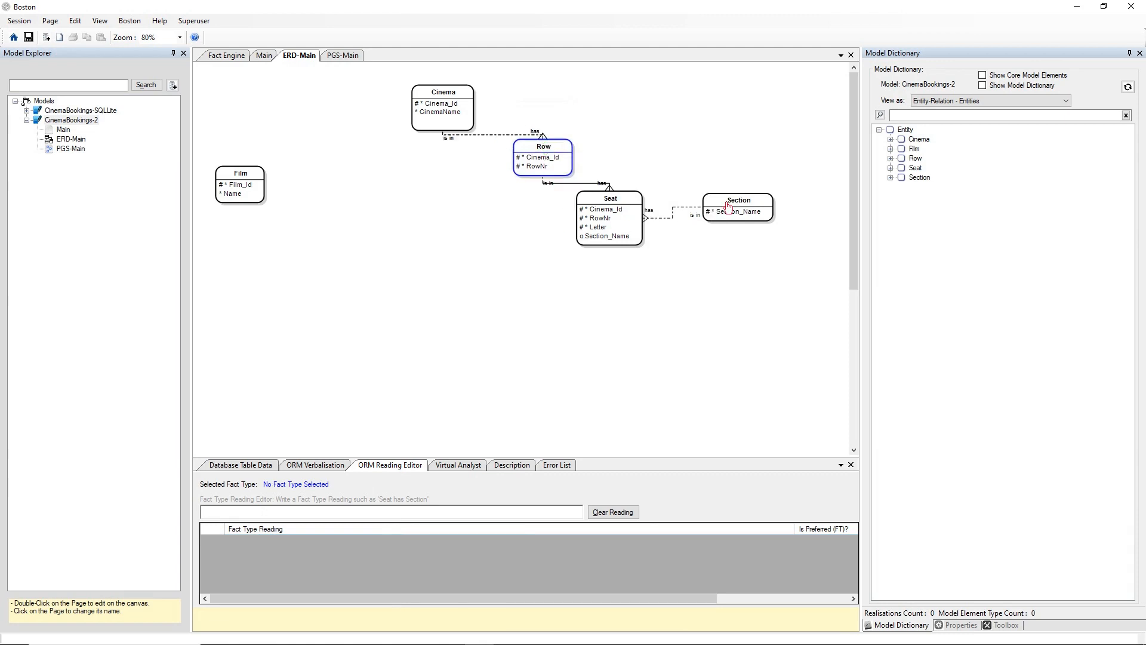
left_click_drag(727, 208, 737, 225)
left_click_drag(642, 198, 651, 226)
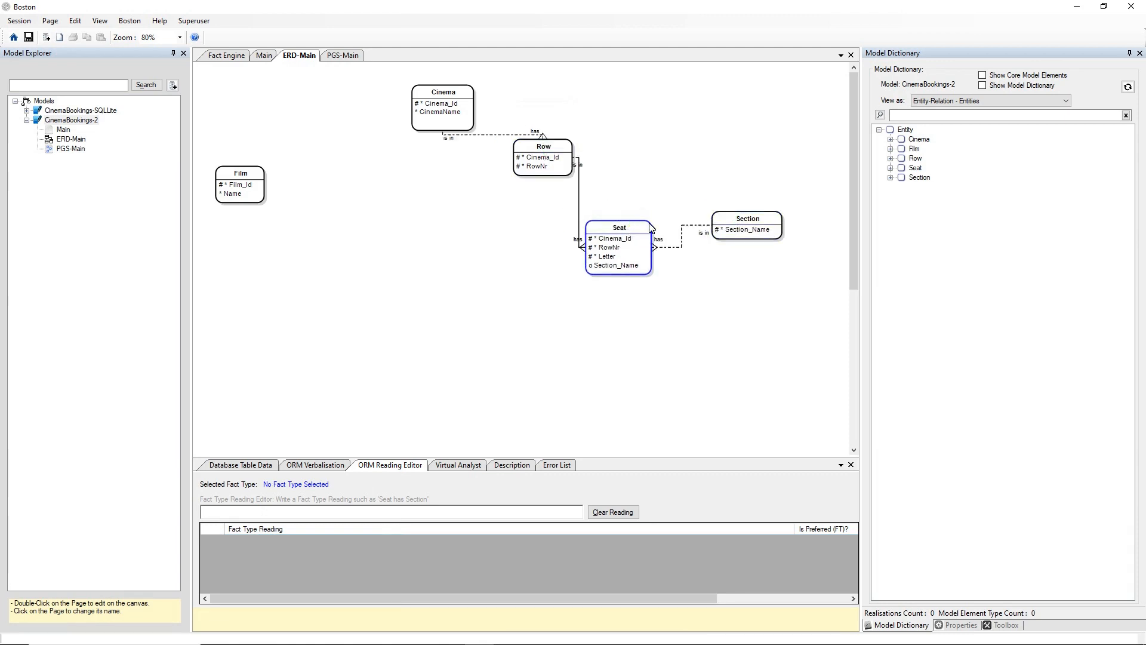
left_click_drag(736, 221, 734, 238)
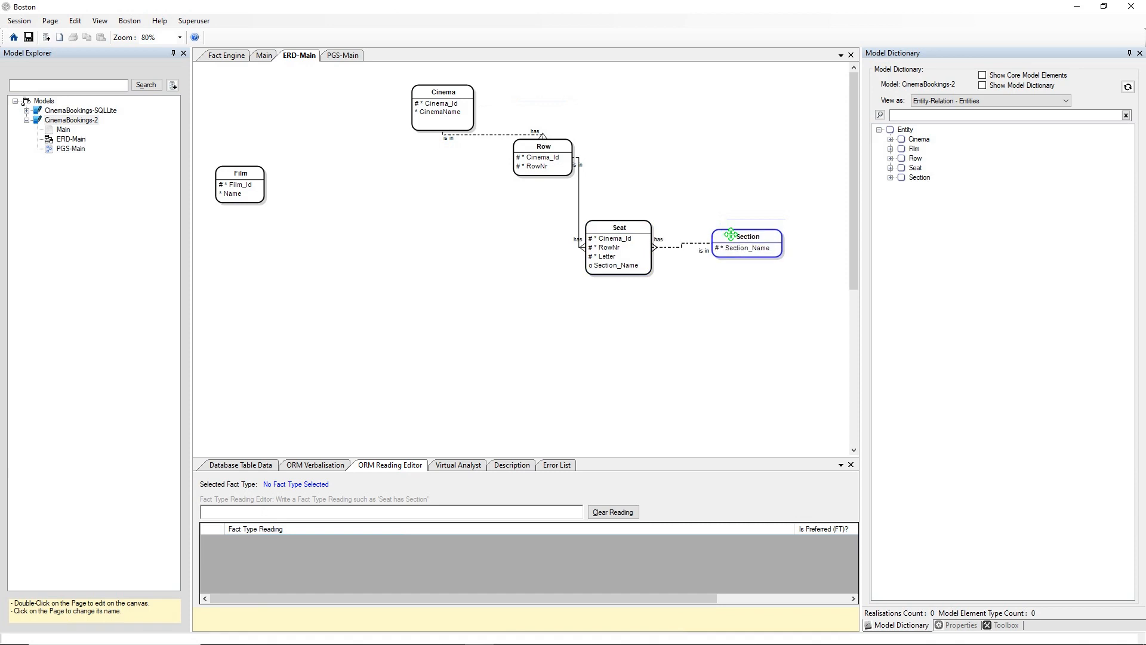
left_click(744, 202)
Return to the CinemaBookings-2 Main page and open the Main page of the CinemaBookings-SQLLite model for comparison
left_click(264, 56)
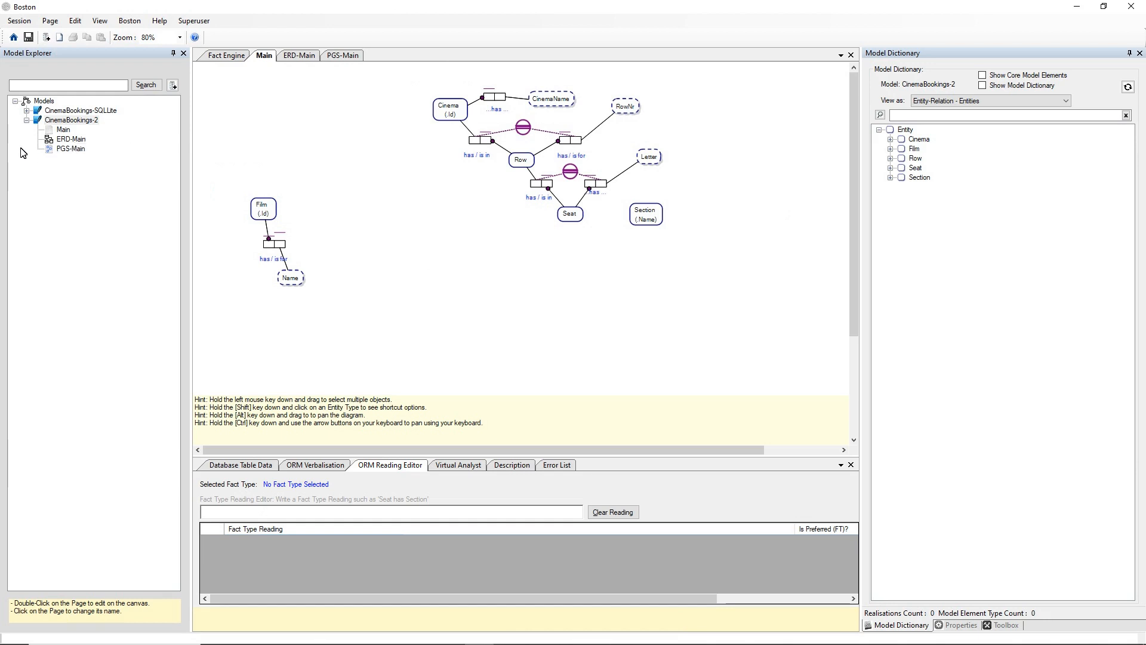
left_click(26, 110)
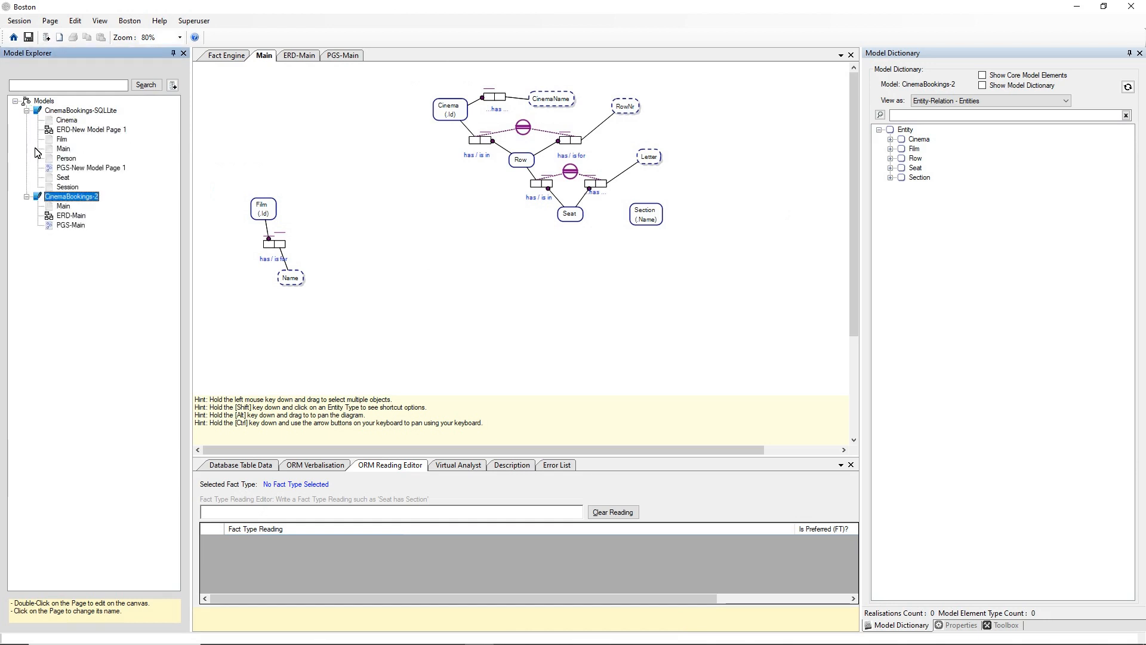
double_click(63, 150)
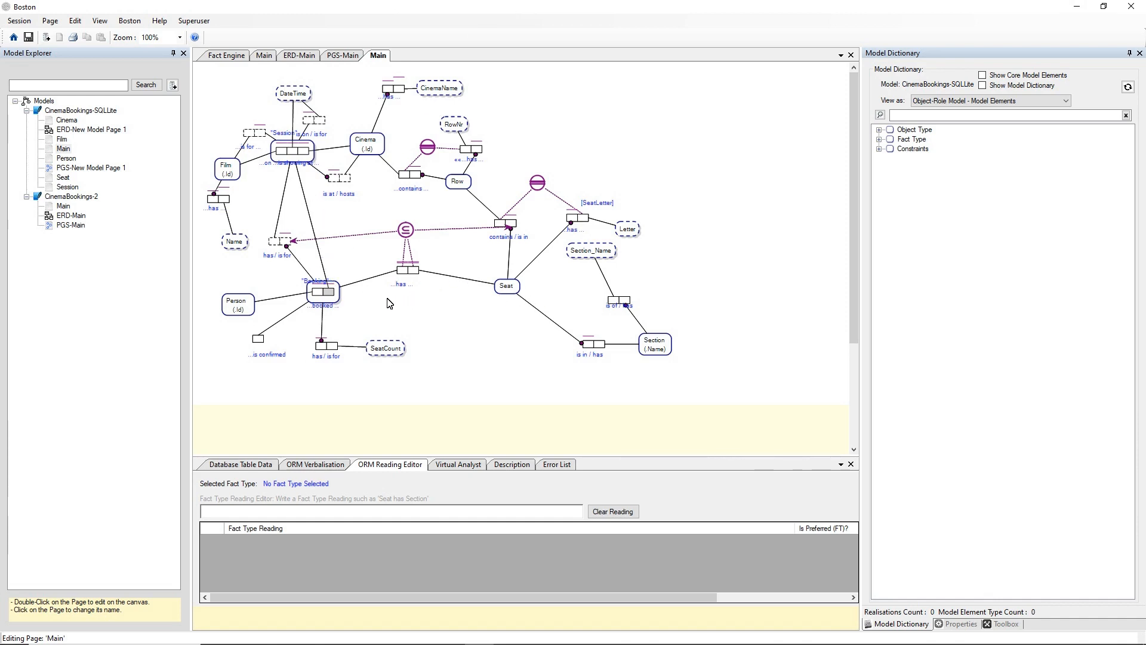
On CinemaBookings-2's Main page, define "Session IS WHERE Film is showing at Cinema on DateTime", accepting creation of the DateTime value type and the fact type
left_click(309, 151)
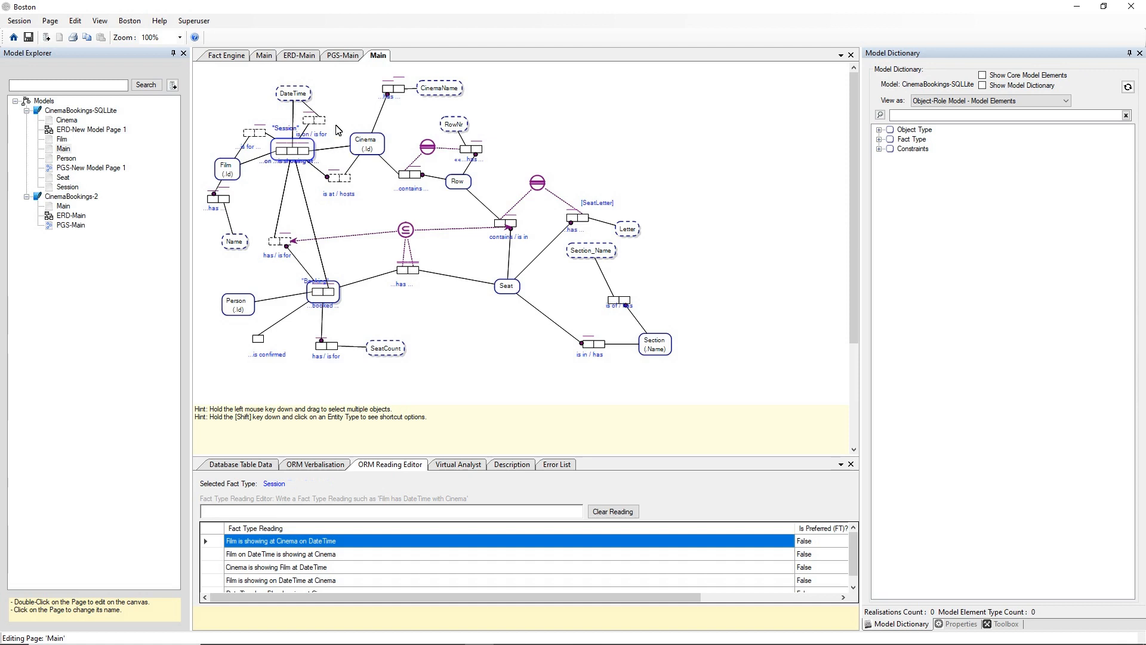
left_click(263, 57)
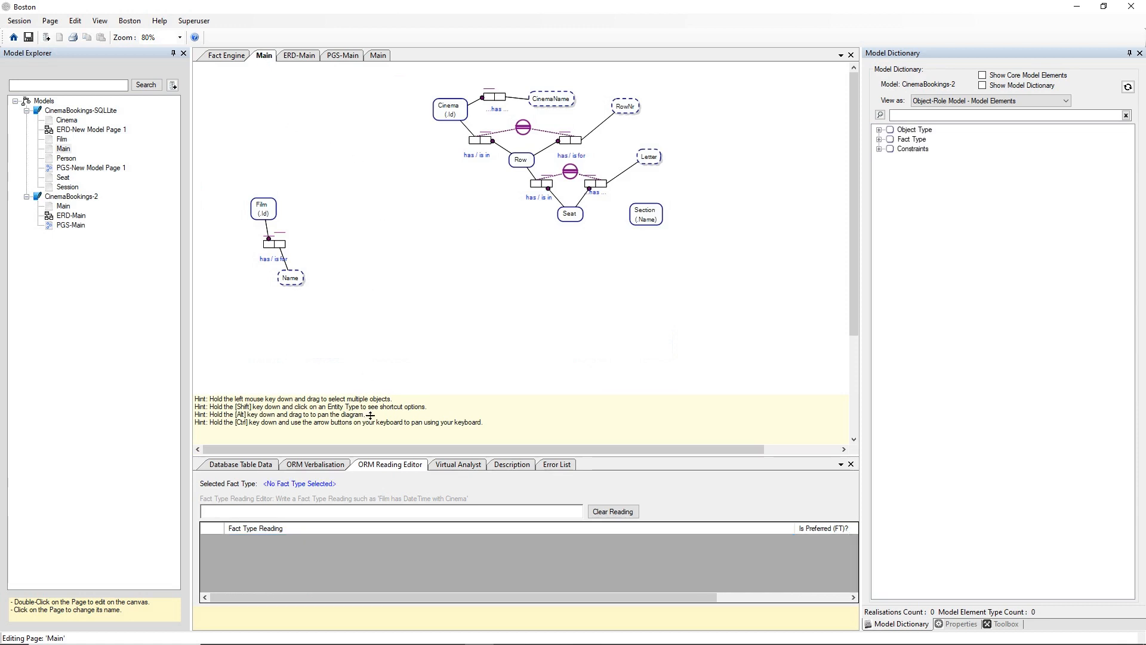
left_click(468, 466)
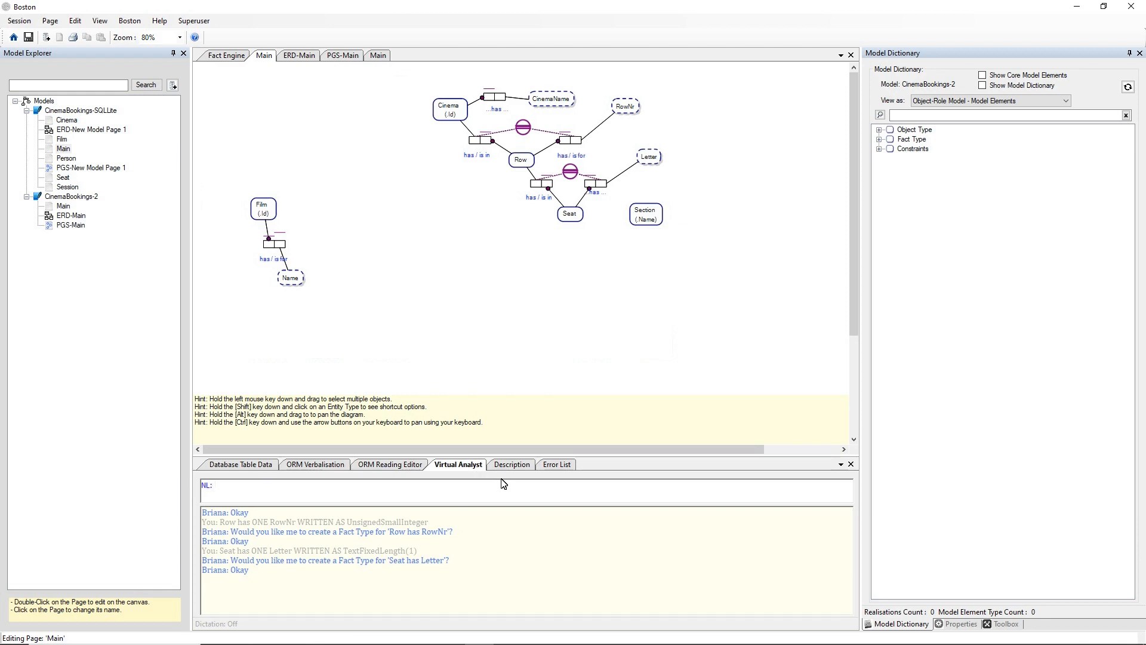
type("Session IS WHERE Film is ")
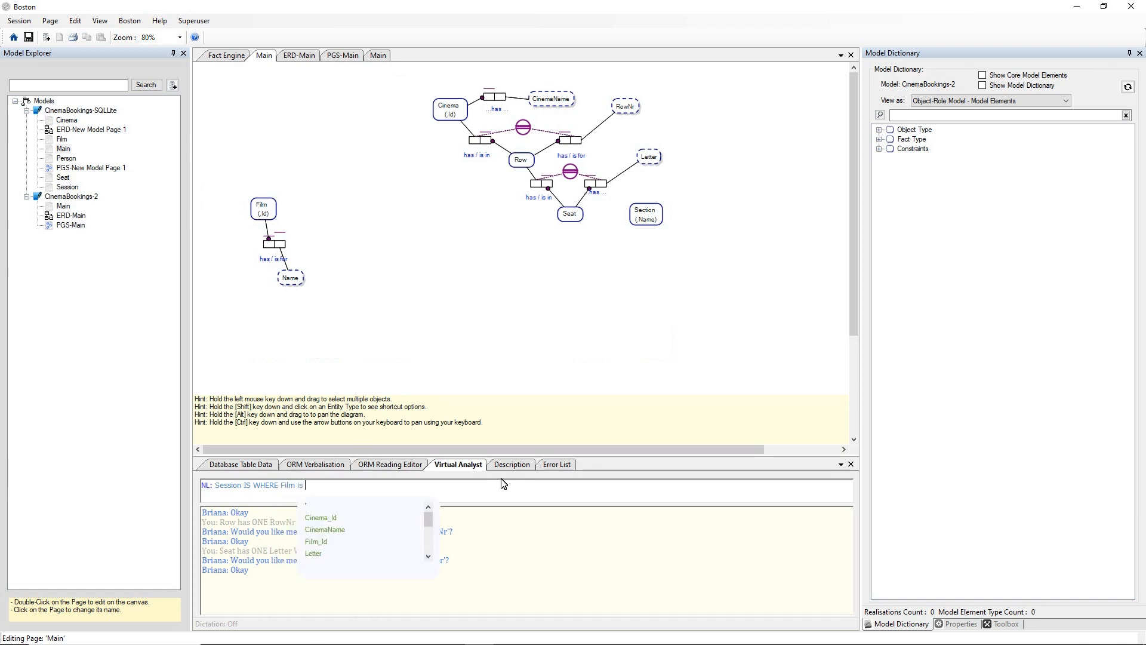
type("show")
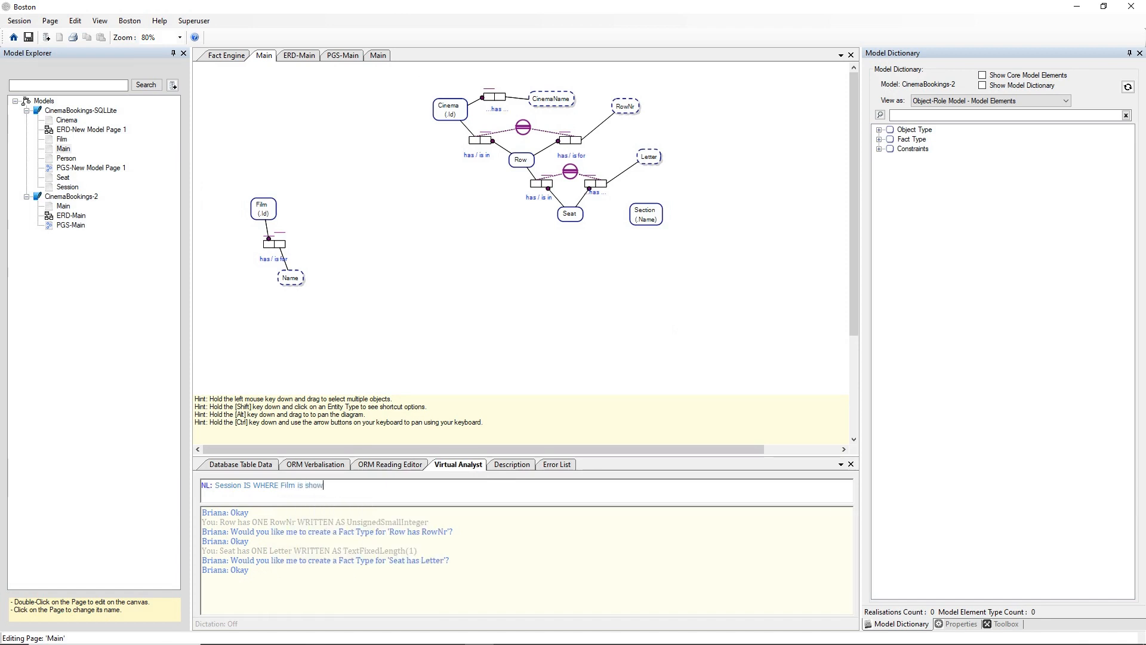
type("ing at Cine")
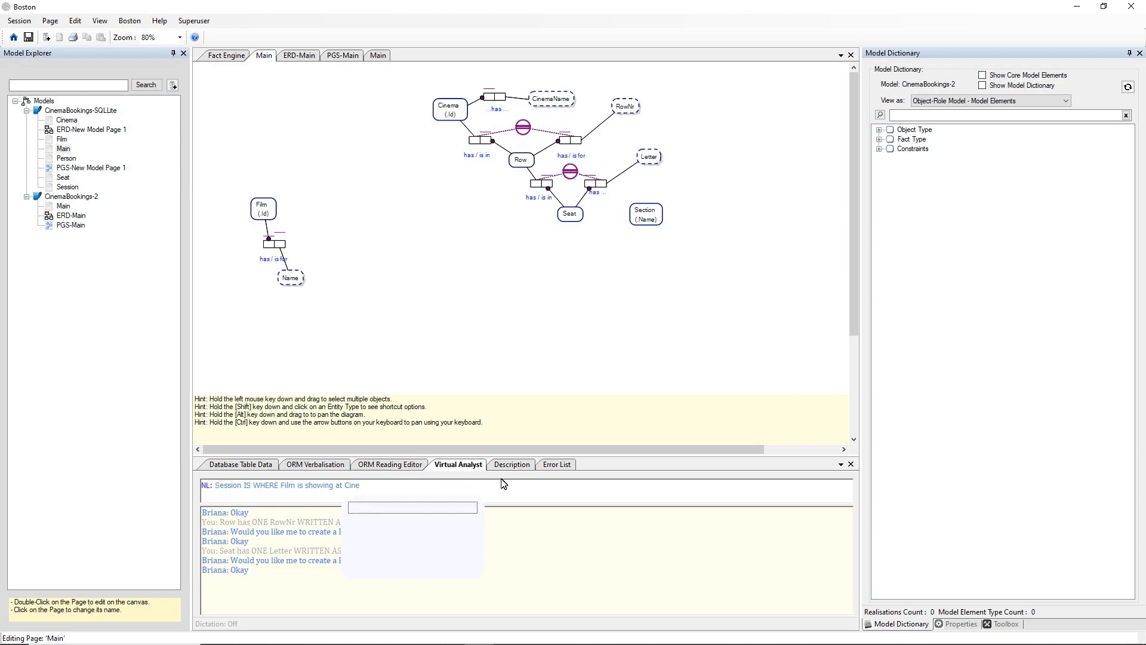
type("ma on ")
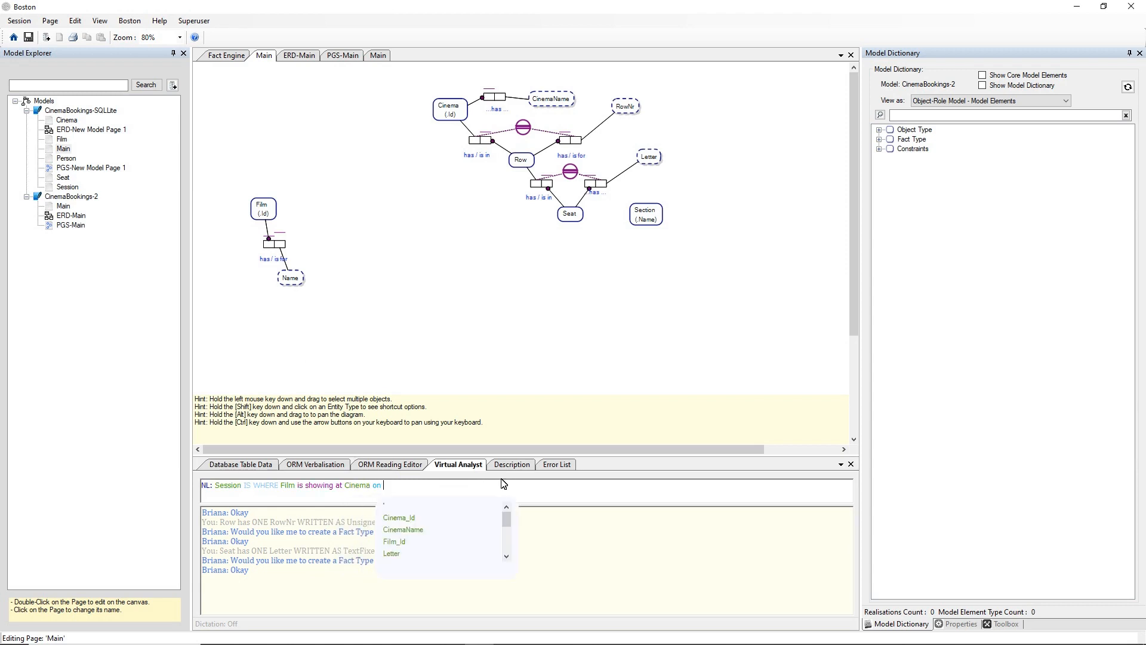
type("DateTime")
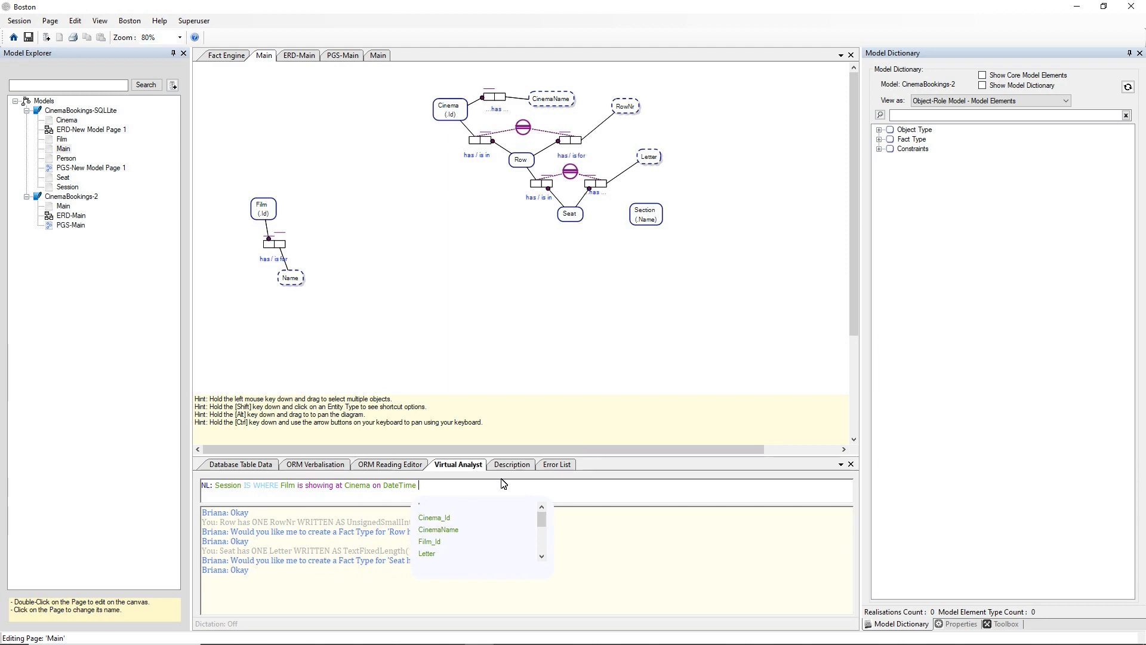
key("Return")
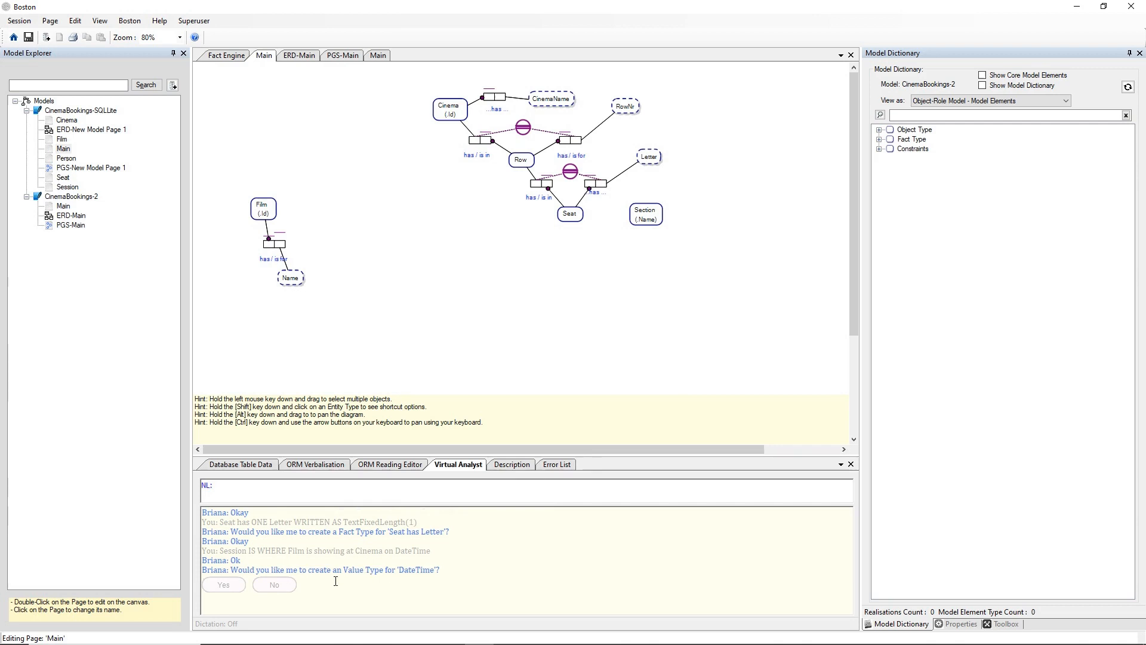
left_click(230, 590)
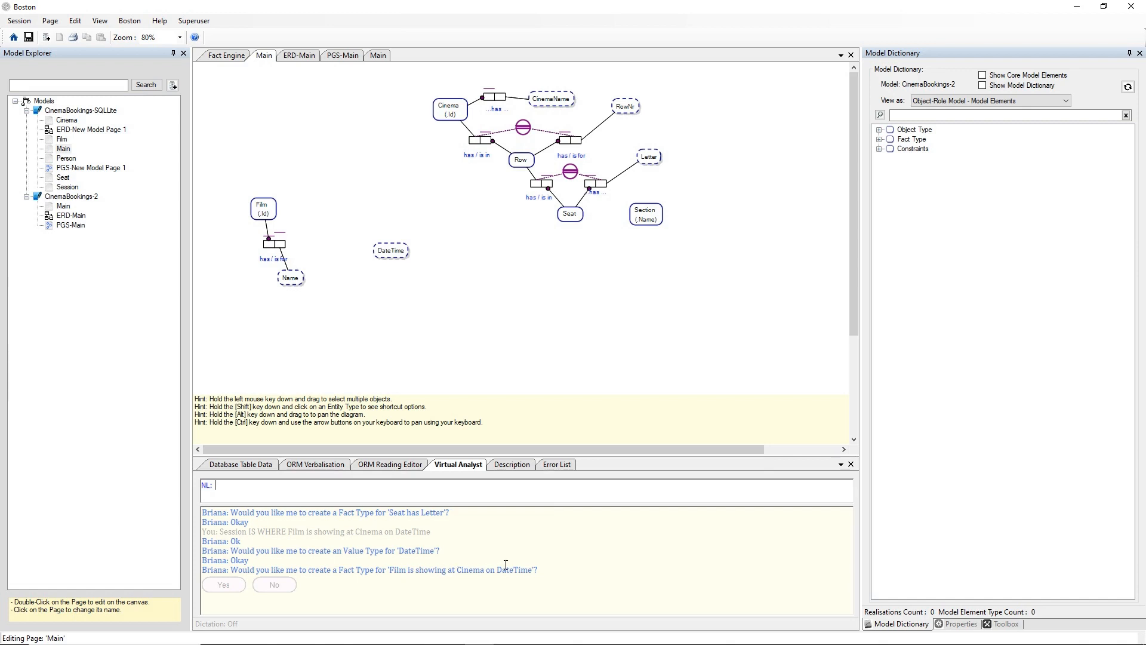
left_click(238, 589)
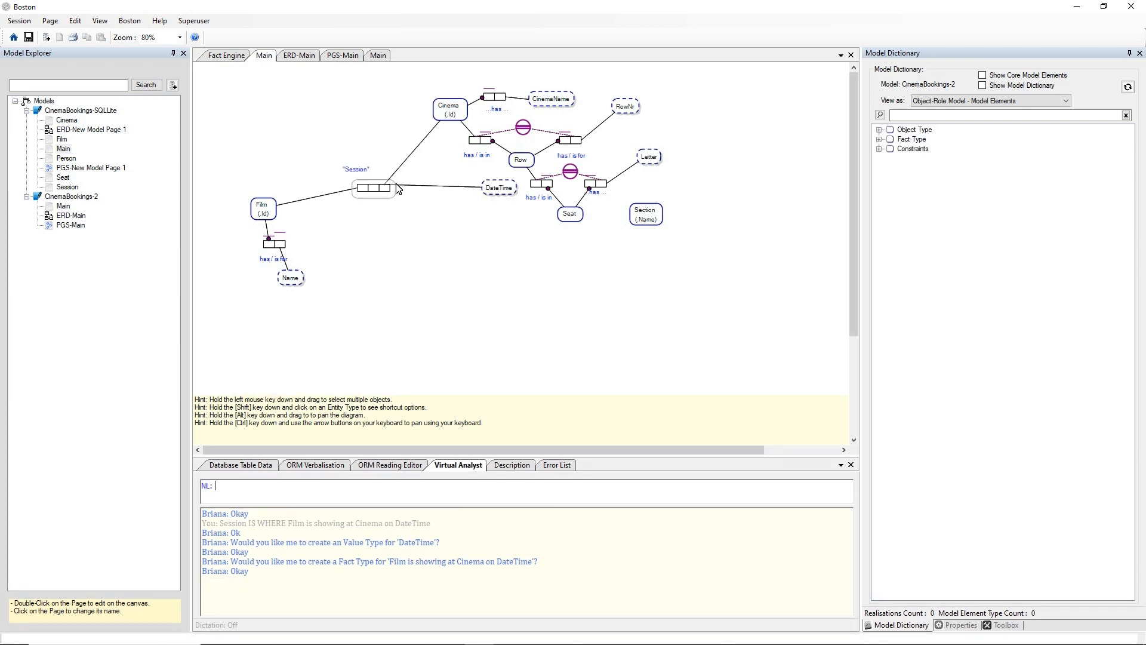
Reposition the Session fact type between Film and Cinema, with DateTime just above it
left_click_drag(397, 188, 366, 122)
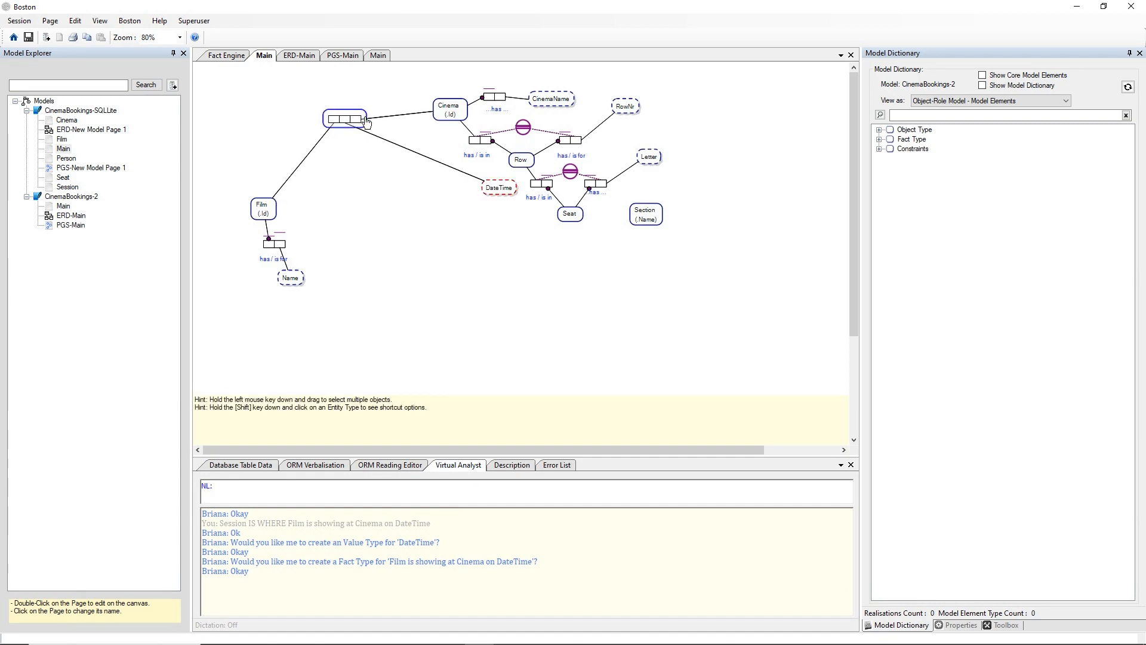
right_click(367, 122)
left_click(387, 173)
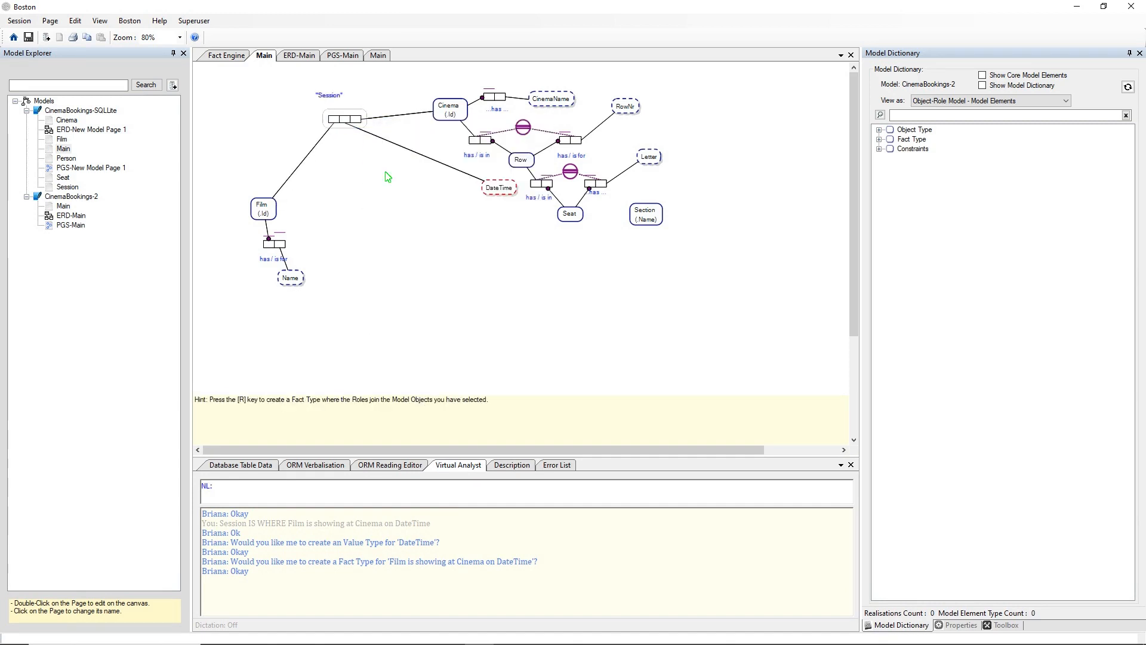
left_click(367, 76)
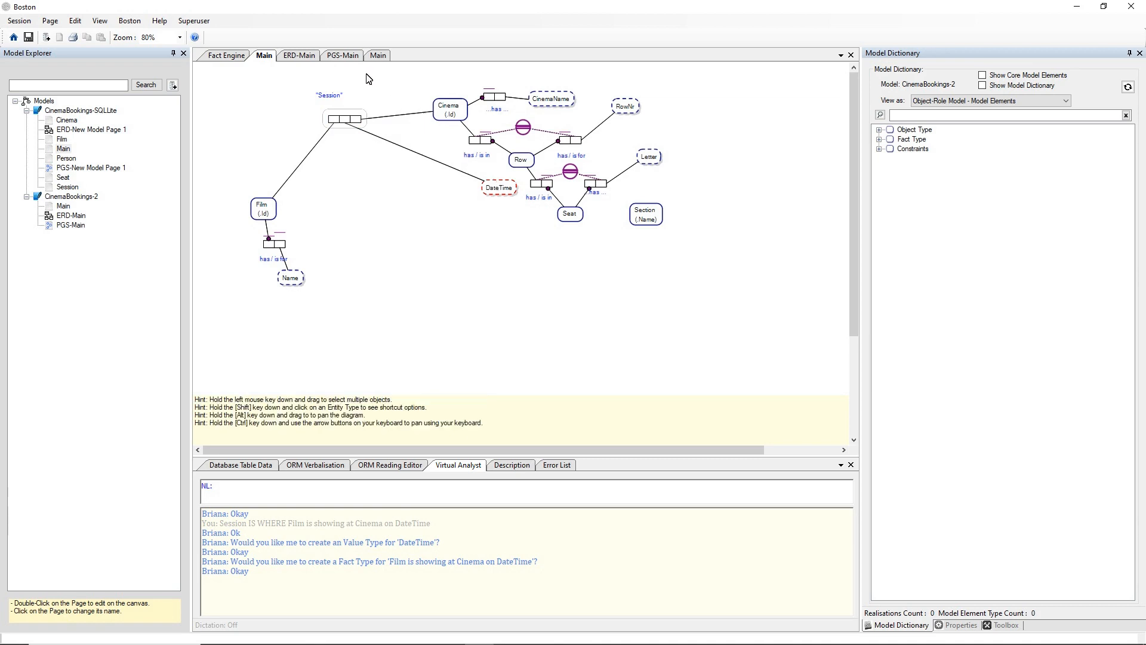
left_click_drag(502, 191, 367, 86)
Set the data type of the DateTime value type to Temporal: Date & Time
right_click(367, 87)
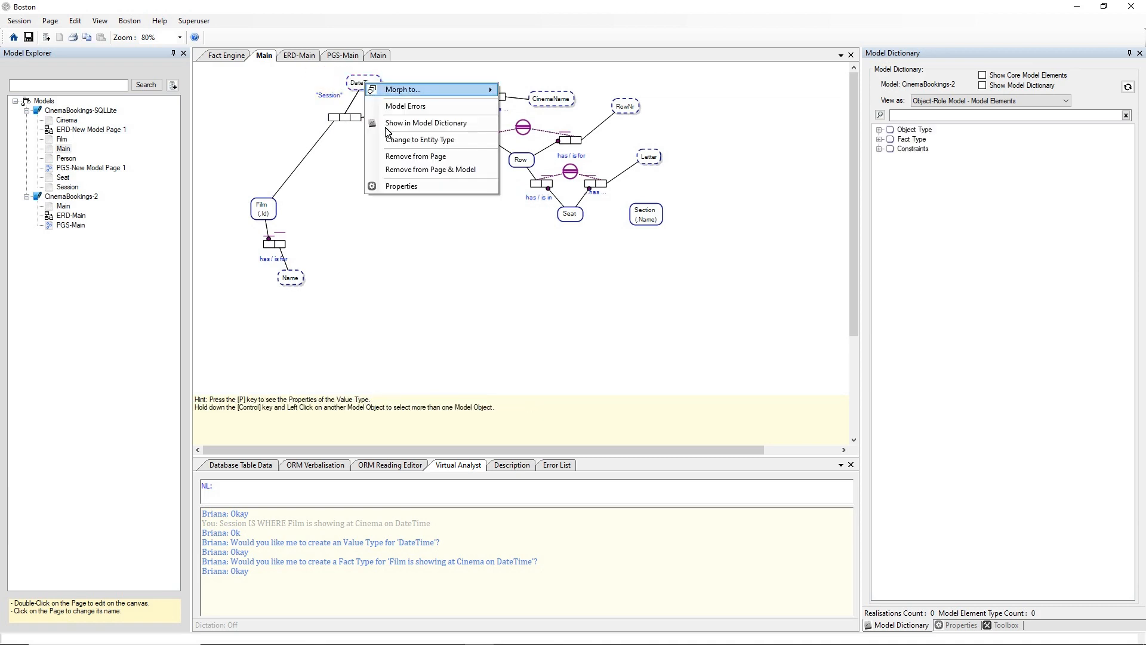
left_click(406, 180)
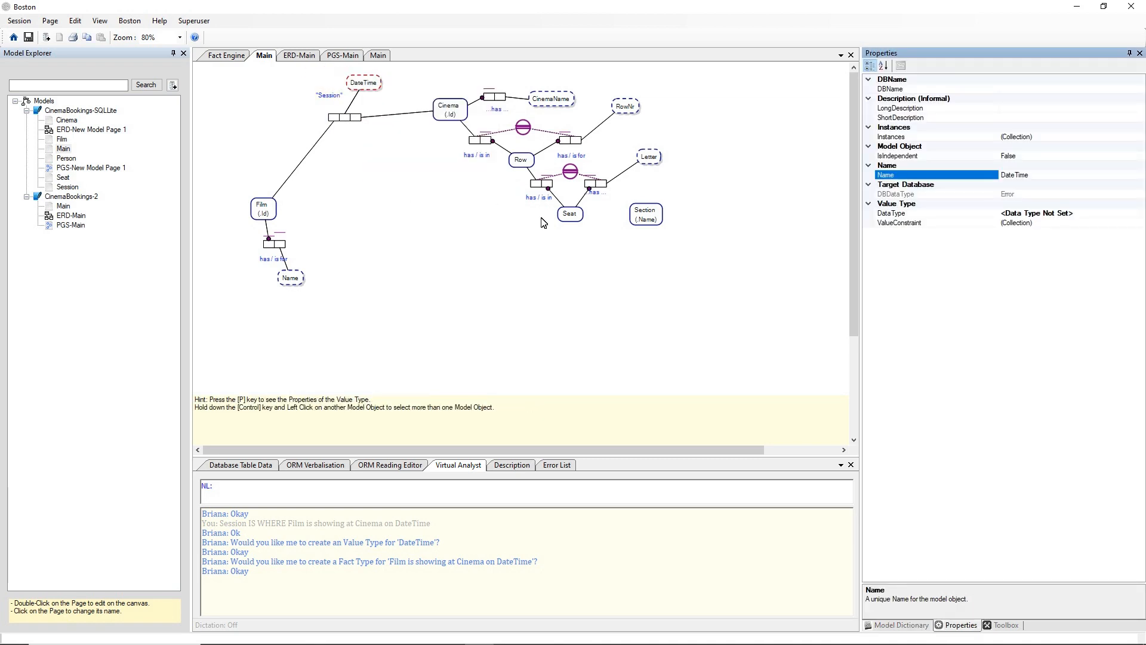
left_click(1079, 213)
left_click(1139, 213)
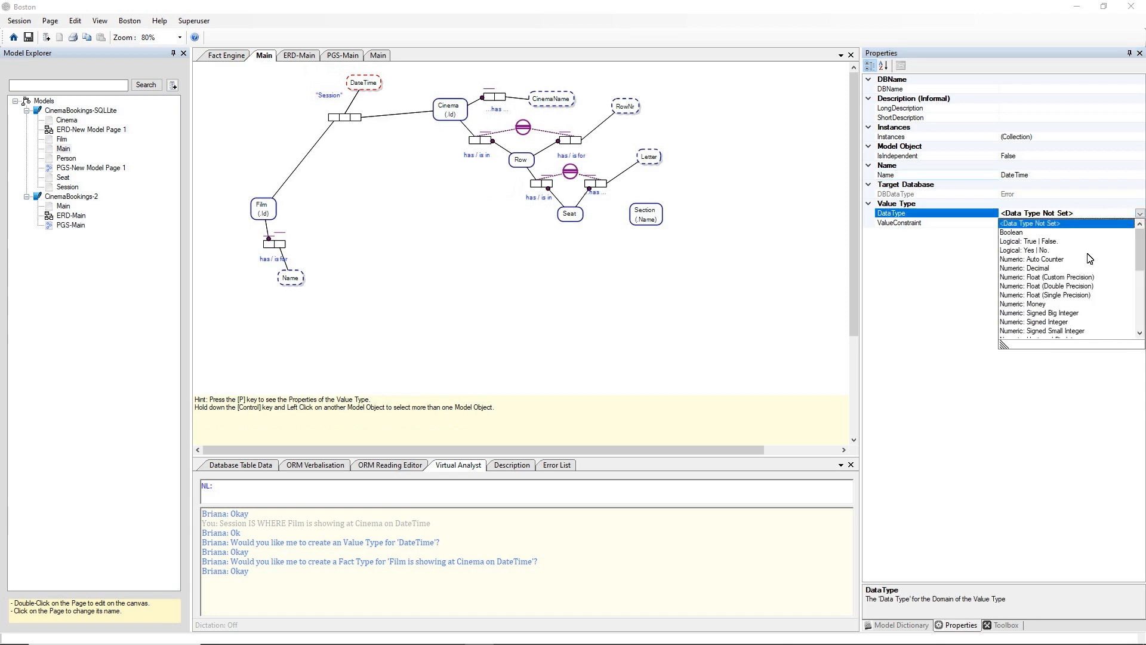
scroll(1087, 269, "down", 8)
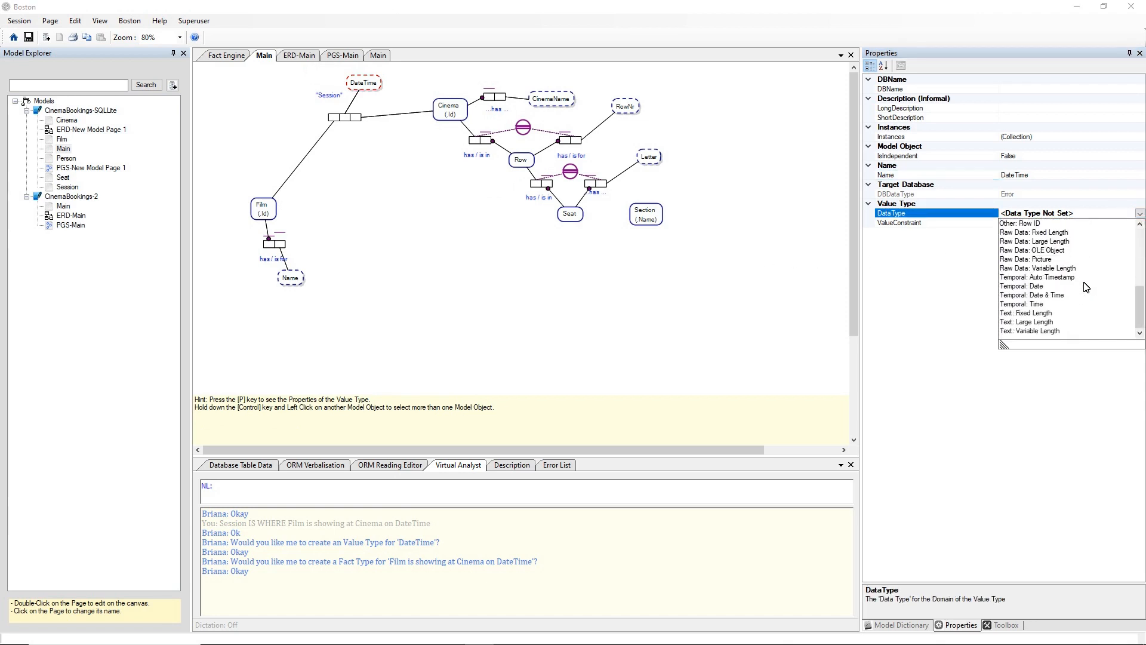
left_click(1052, 295)
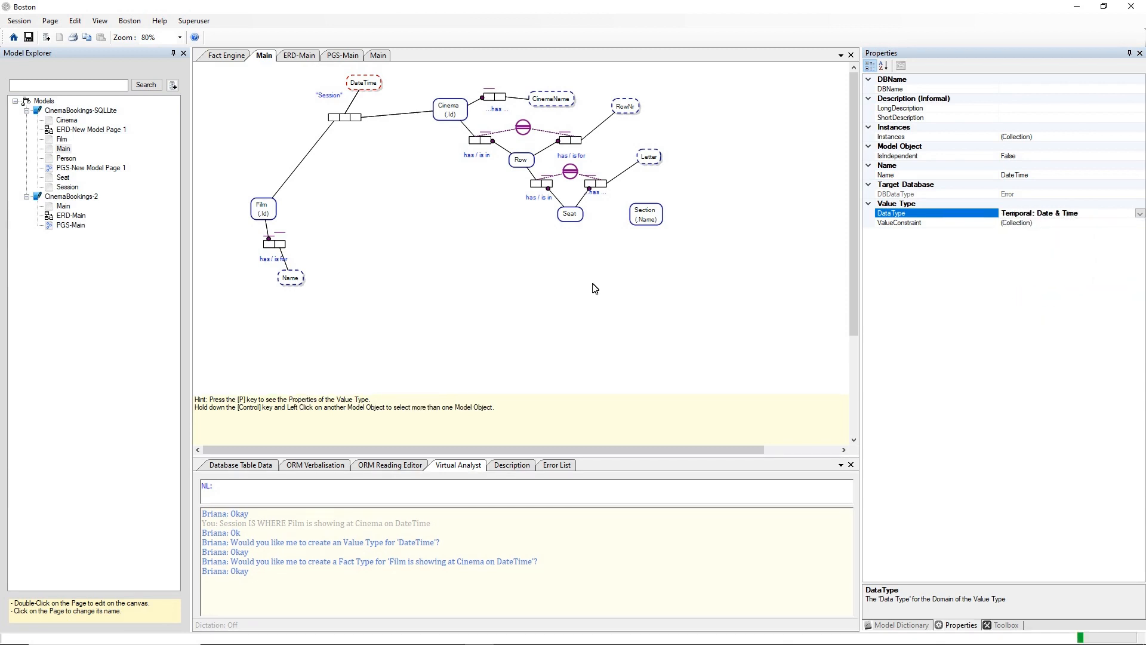
Add a uniqueness constraint spanning all three roles of the Session fact type
left_click(344, 177)
left_click(337, 118)
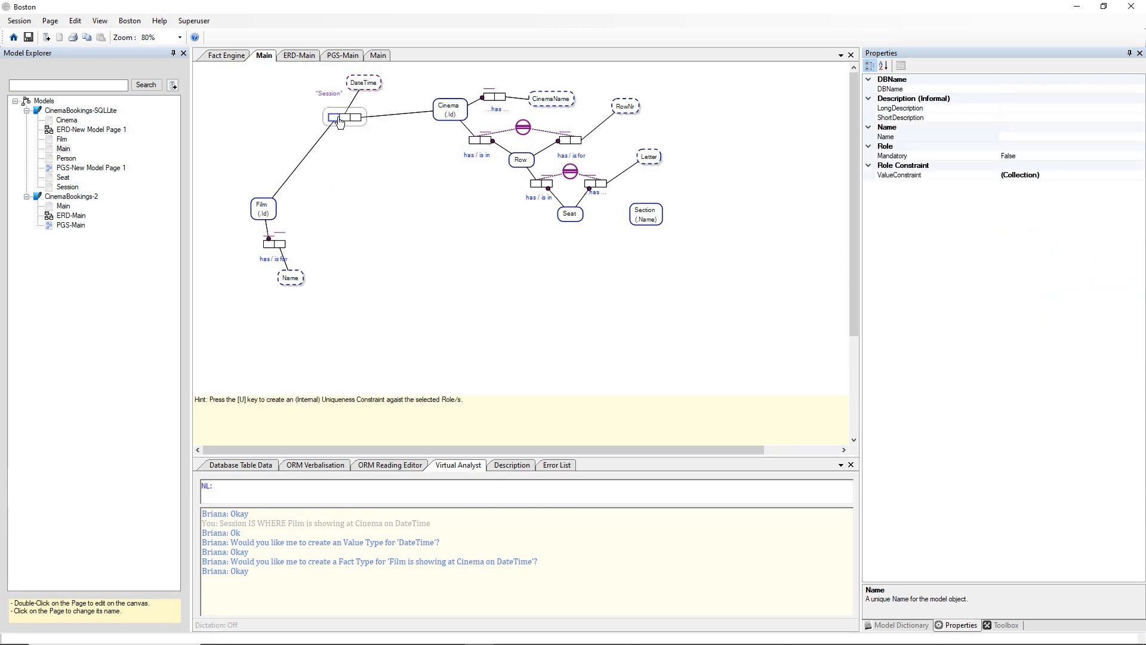
left_click(346, 119, "ctrl")
right_click(357, 121)
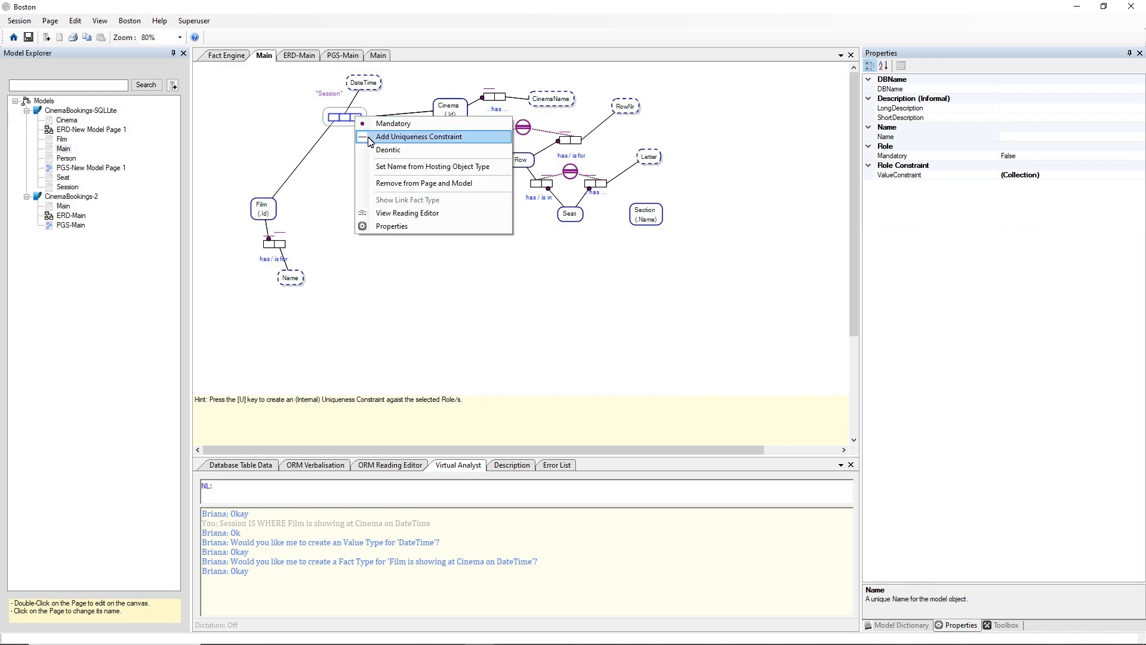
left_click(369, 138)
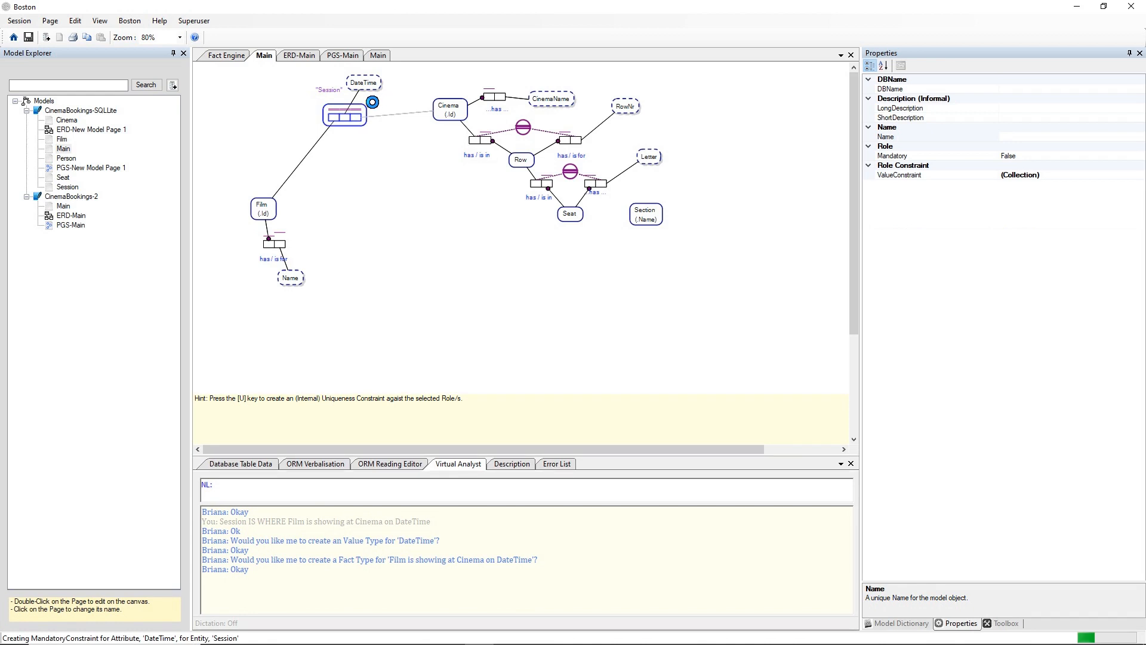
left_click(385, 106)
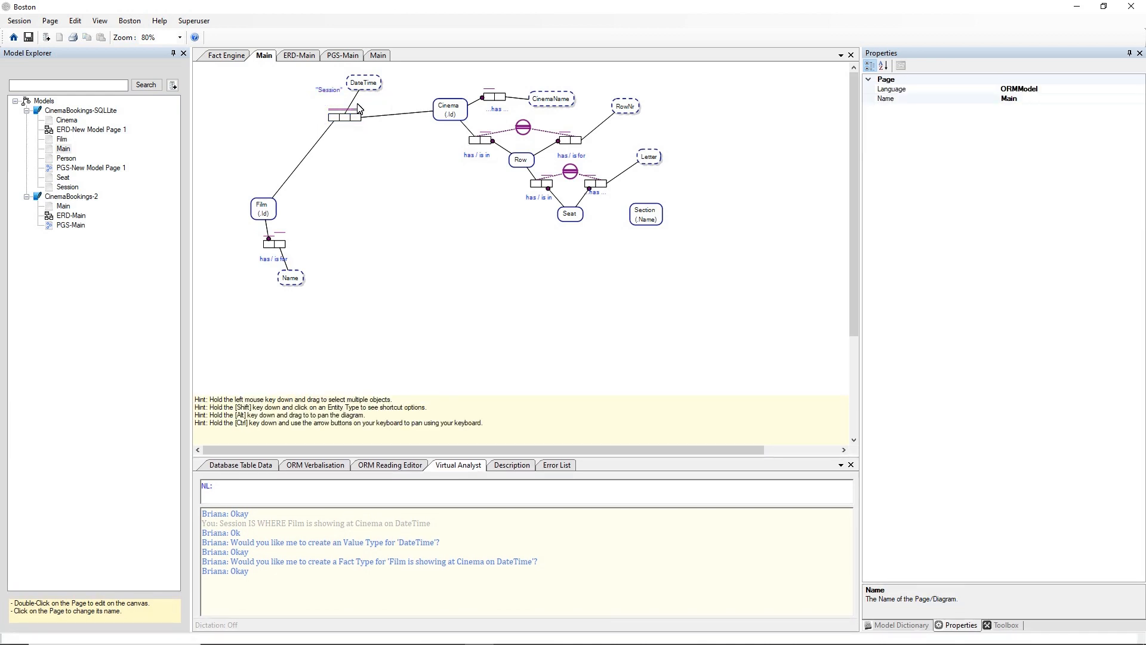
Shift the Session name label slightly away from the fact type and objectify Session
left_click_drag(329, 95, 319, 100)
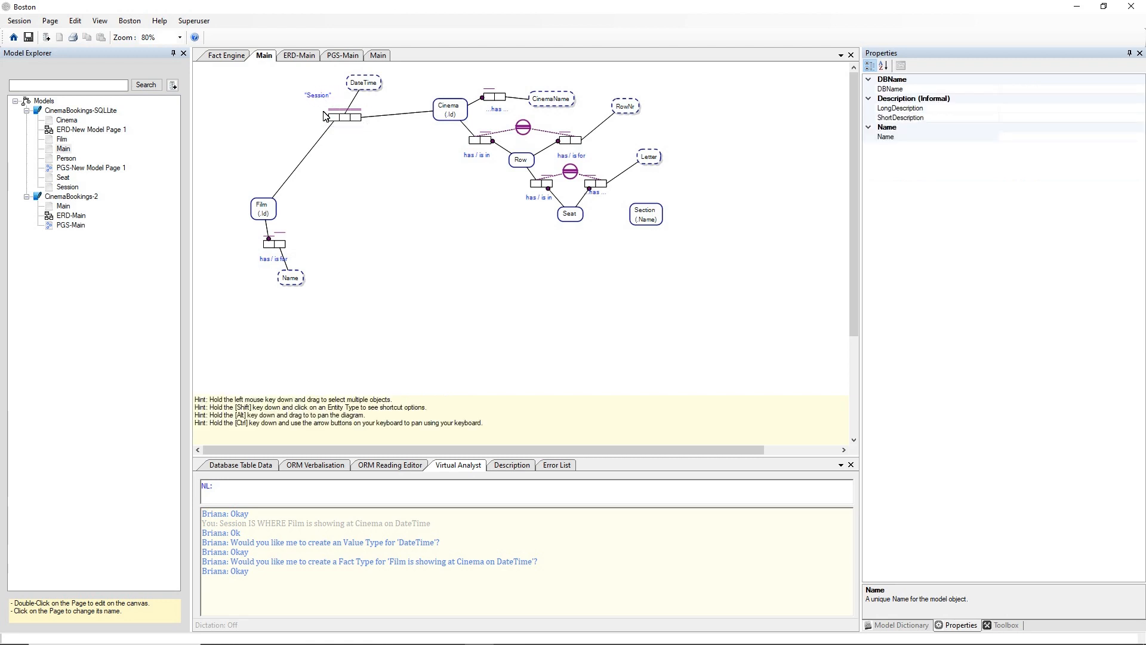
left_click(366, 116)
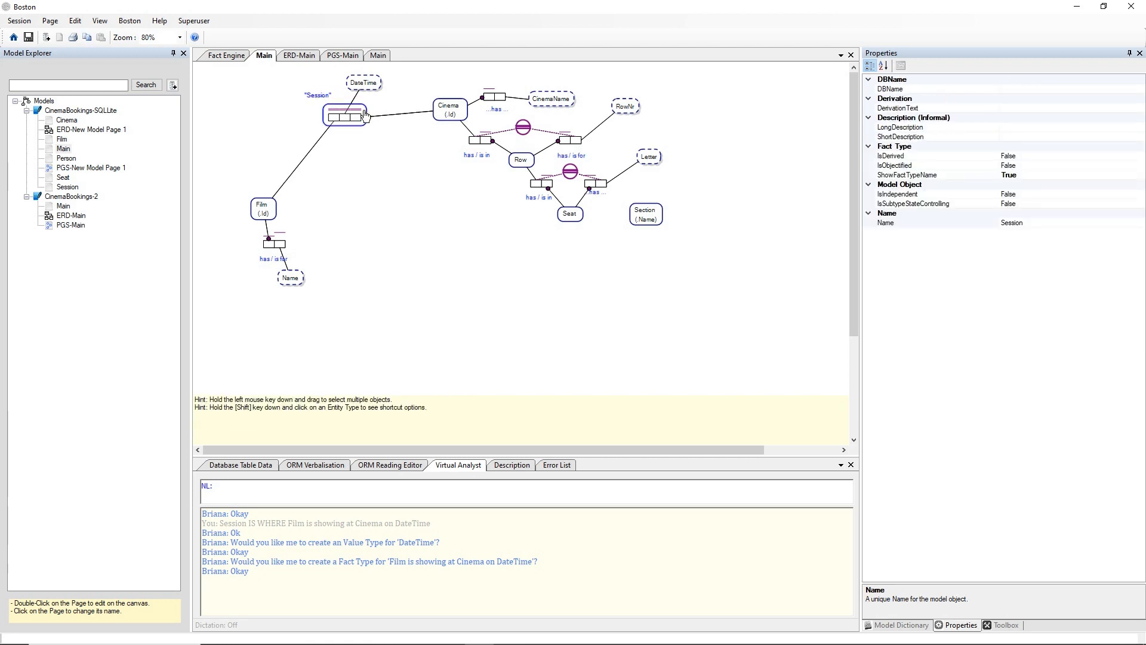
right_click(366, 116)
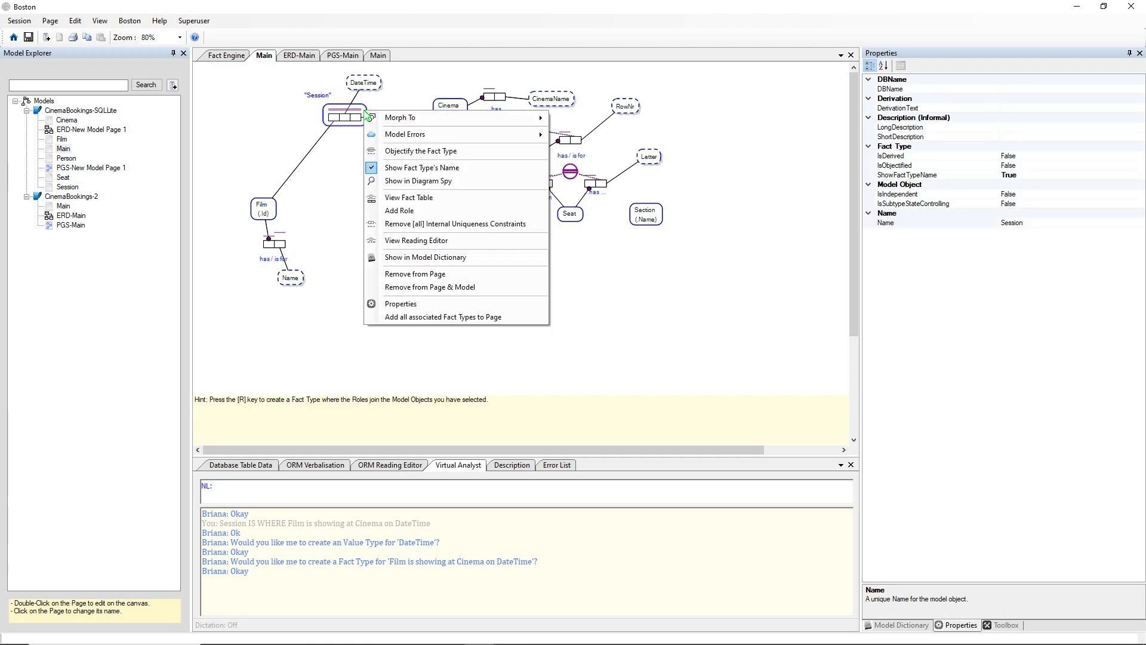
left_click(383, 151)
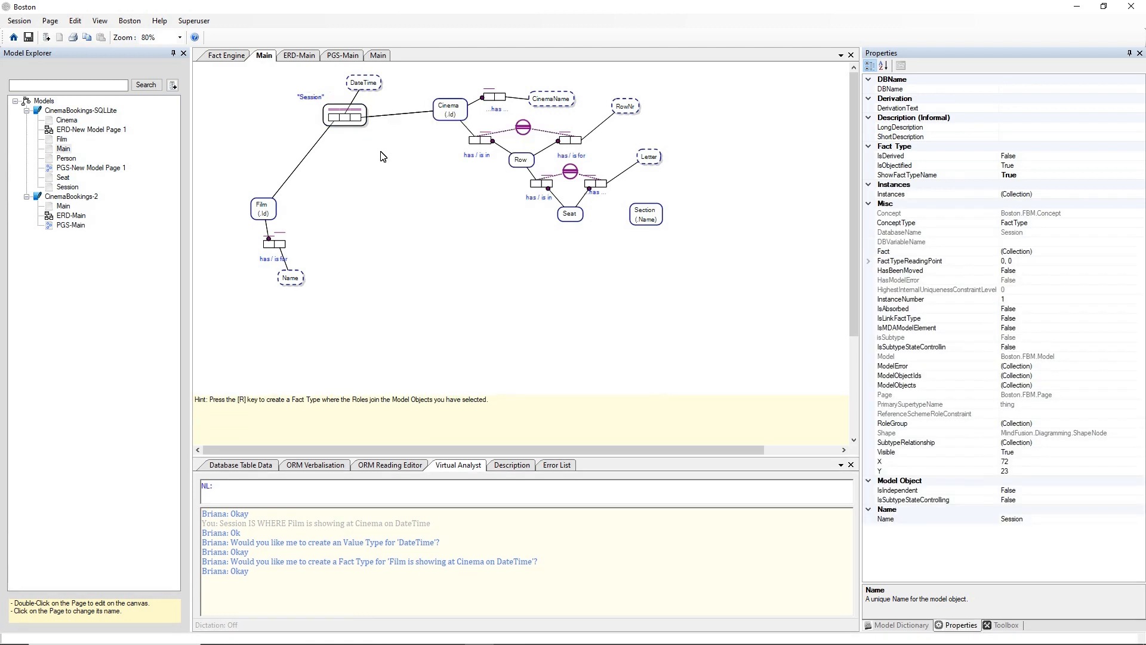
left_click(365, 117)
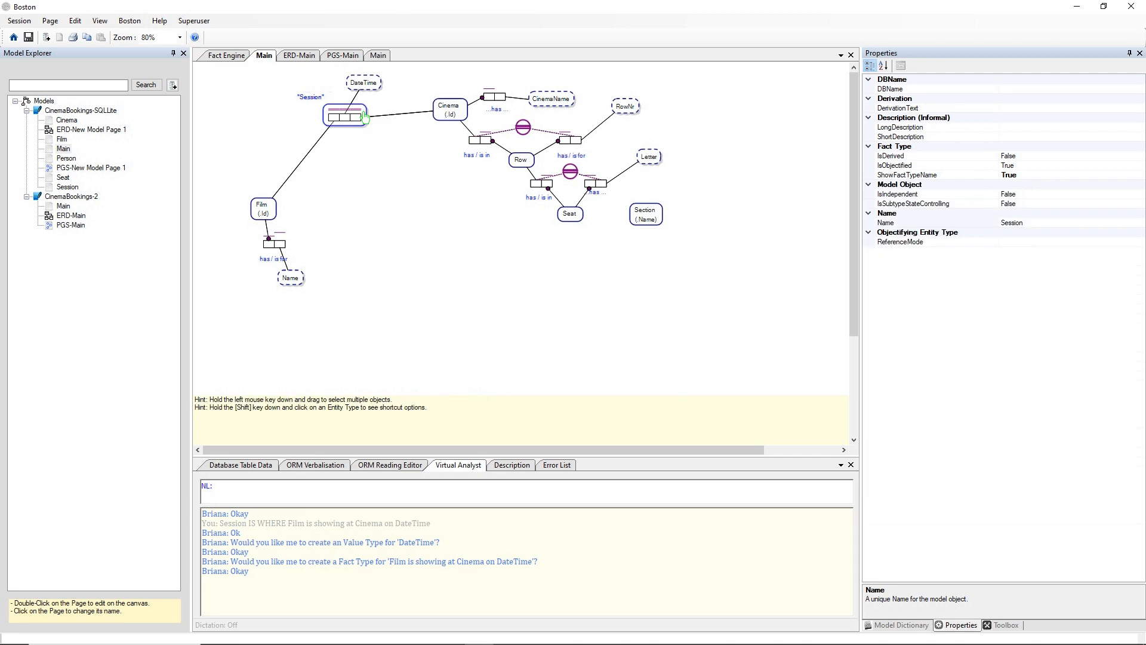
right_click(366, 117)
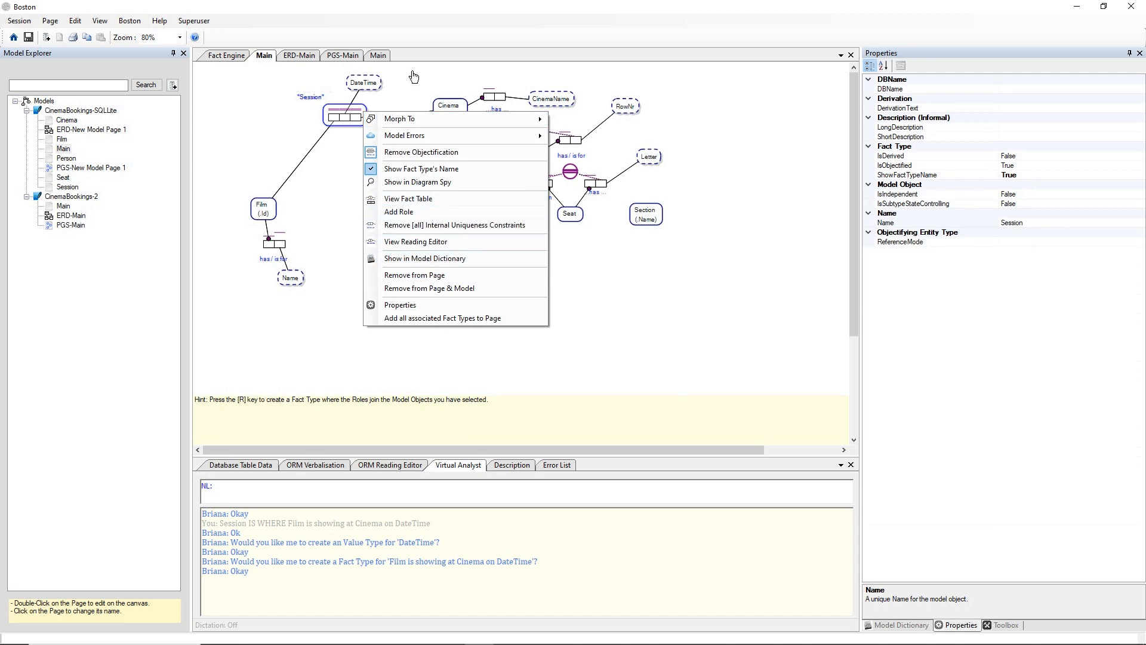
left_click(384, 76)
Add the Session entity from the Model Dictionary to the ERD-Main page, between Film and Cinema
left_click(315, 57)
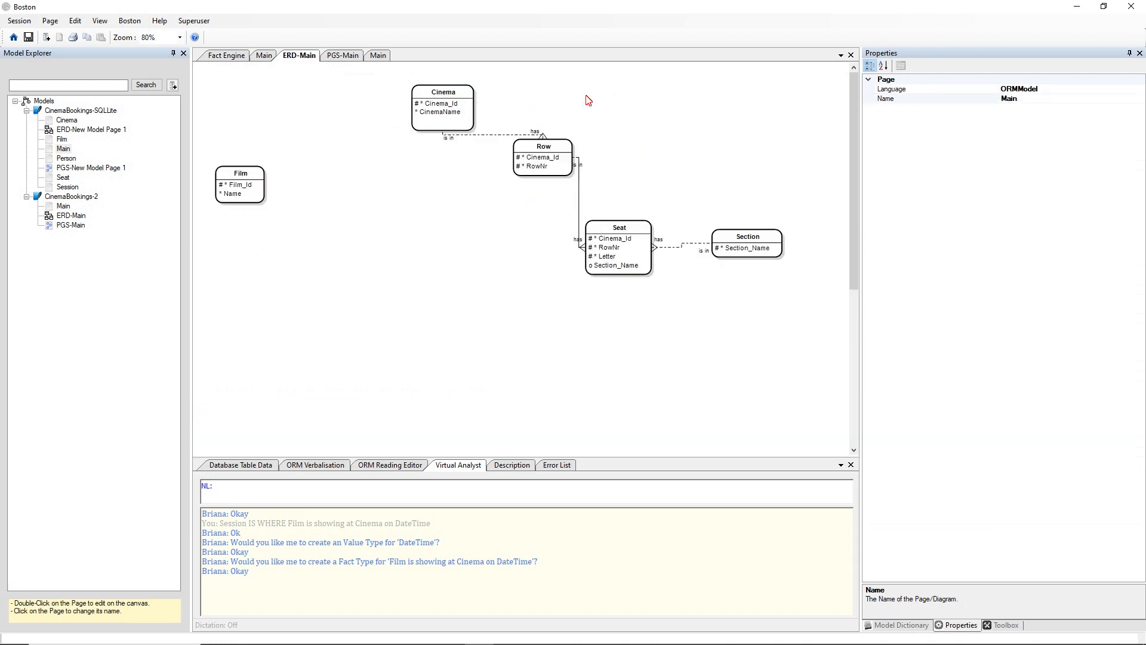
right_click(616, 101)
mouse_move(649, 109)
left_click(797, 110)
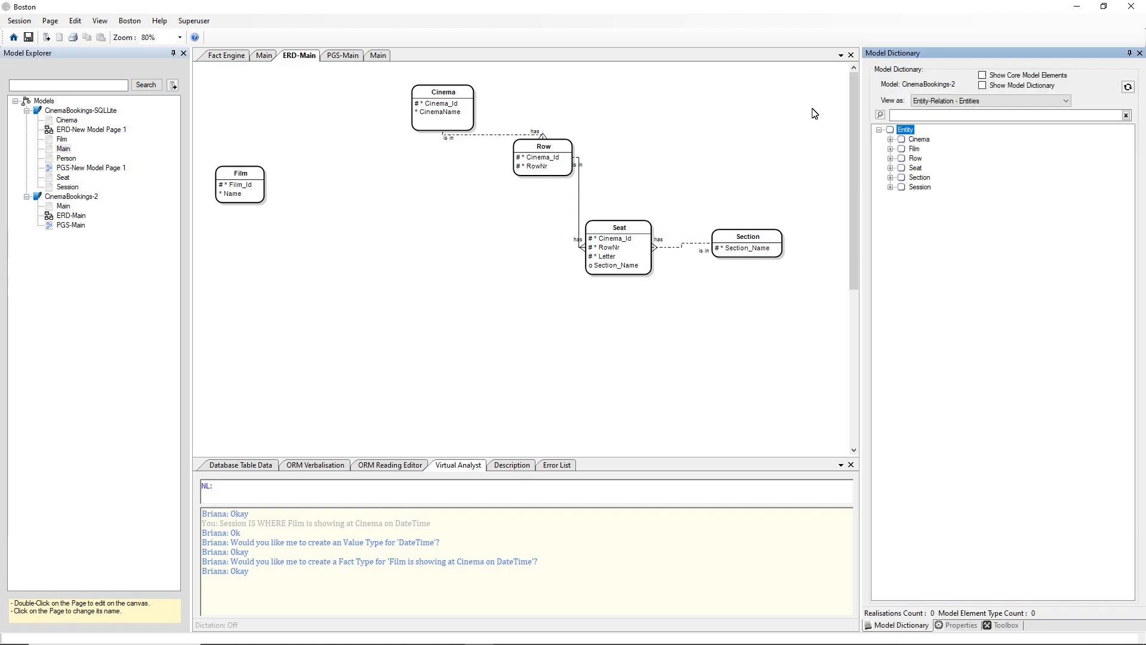
left_click_drag(913, 188, 306, 107)
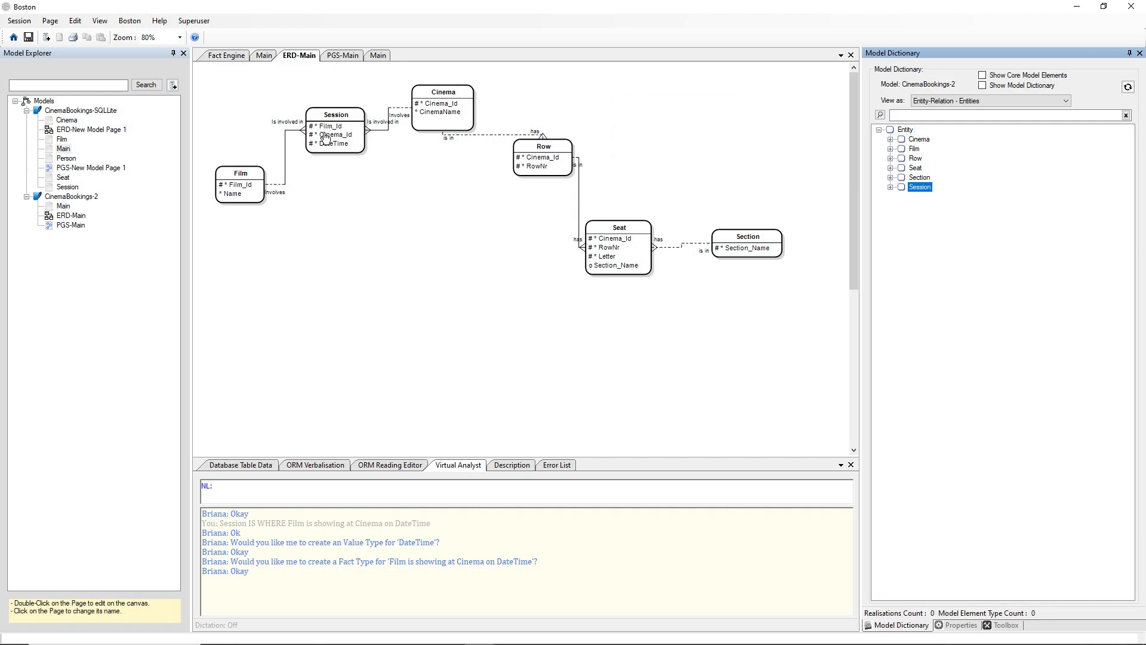
View the database table data of the Session entity
left_click(340, 117)
right_click(341, 117)
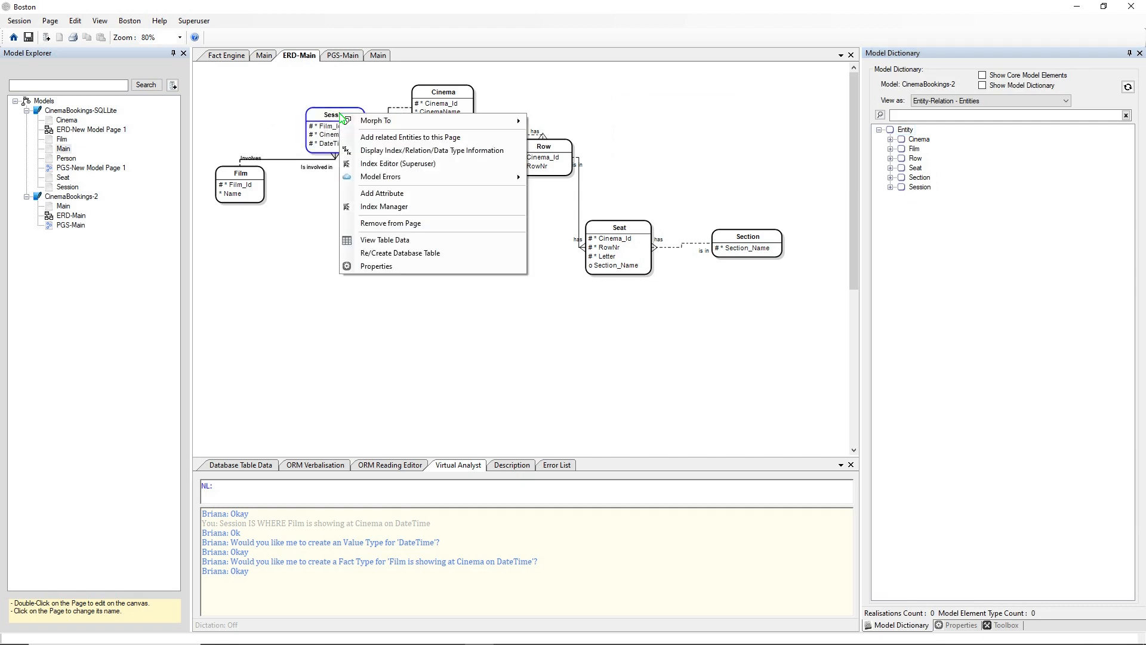
left_click(364, 241)
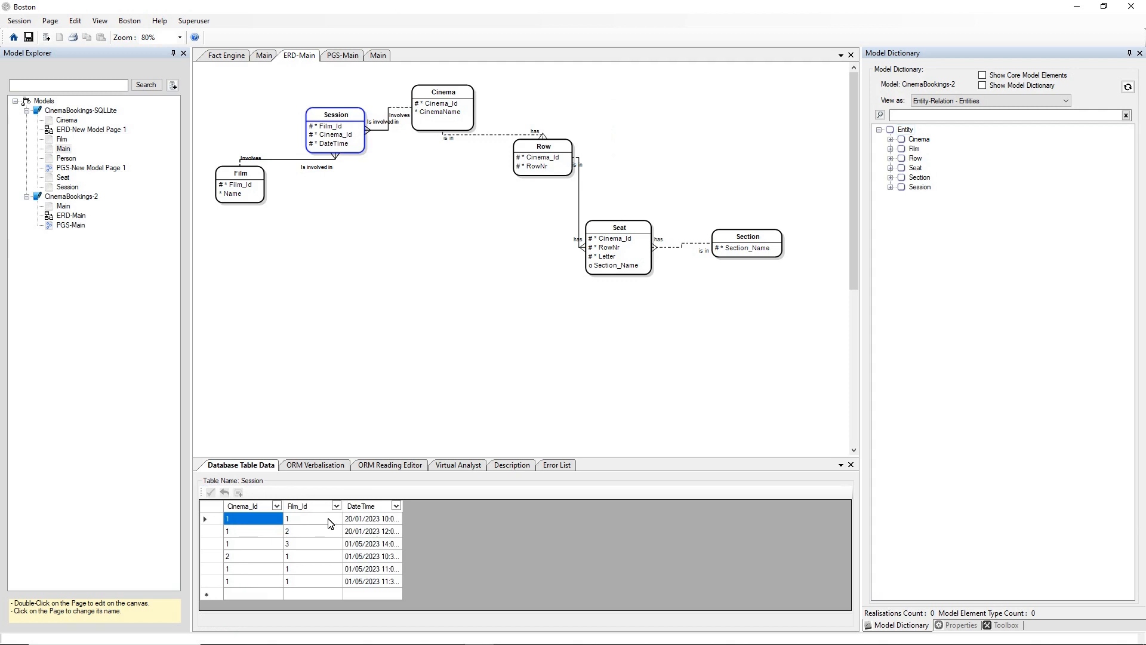
left_click(412, 197)
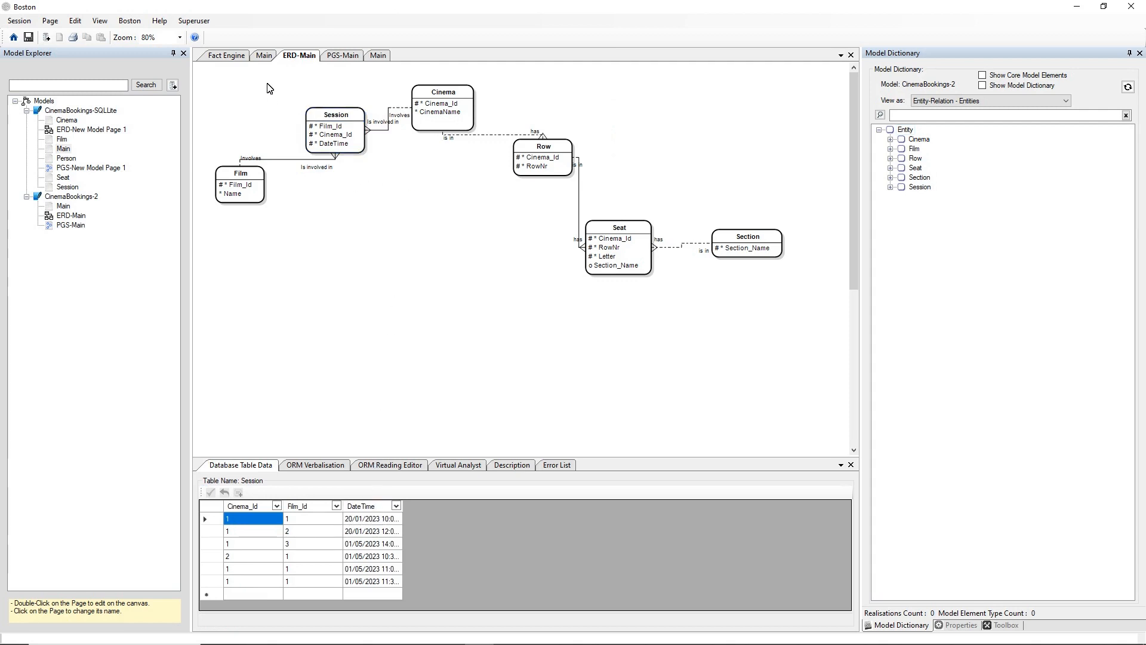
Run the Fact Engine query "WHICH Film is showing at WHICH Cinema on WHICH DateTime" in place of the Section query
left_click(227, 55)
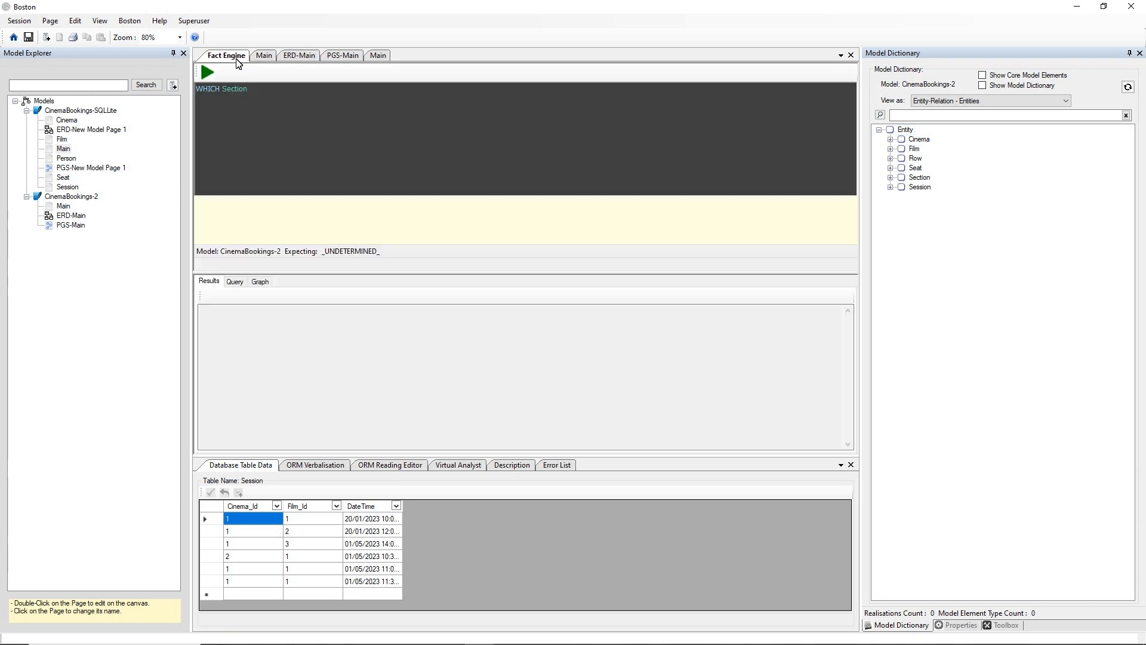
left_click_drag(223, 89, 282, 85)
type("Fil")
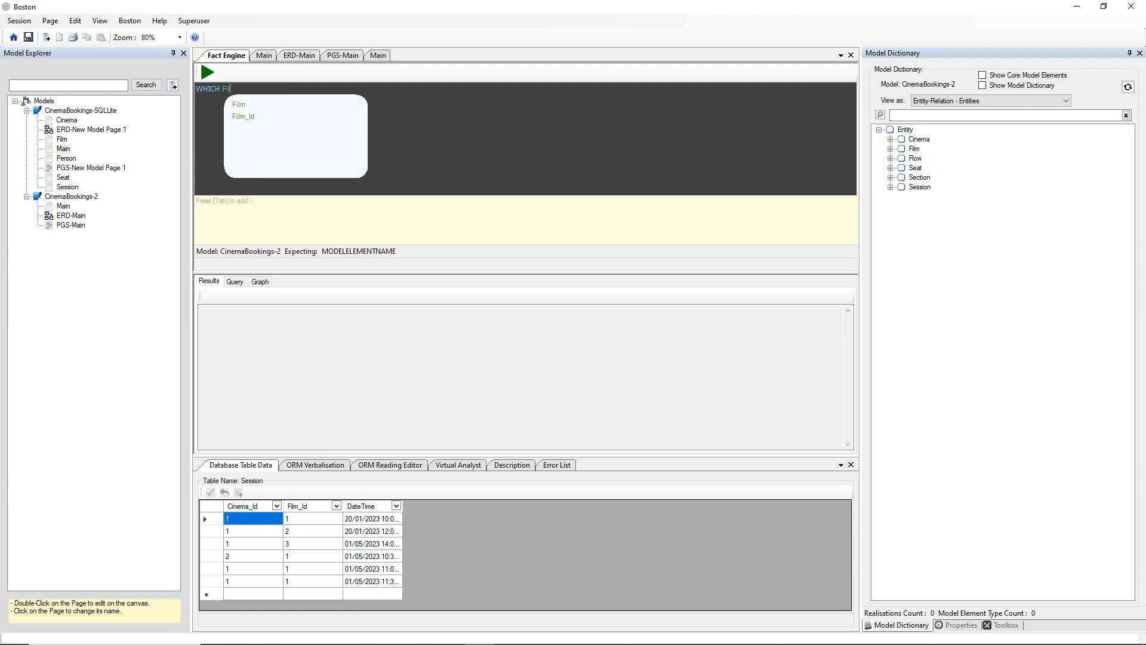
type("m is ")
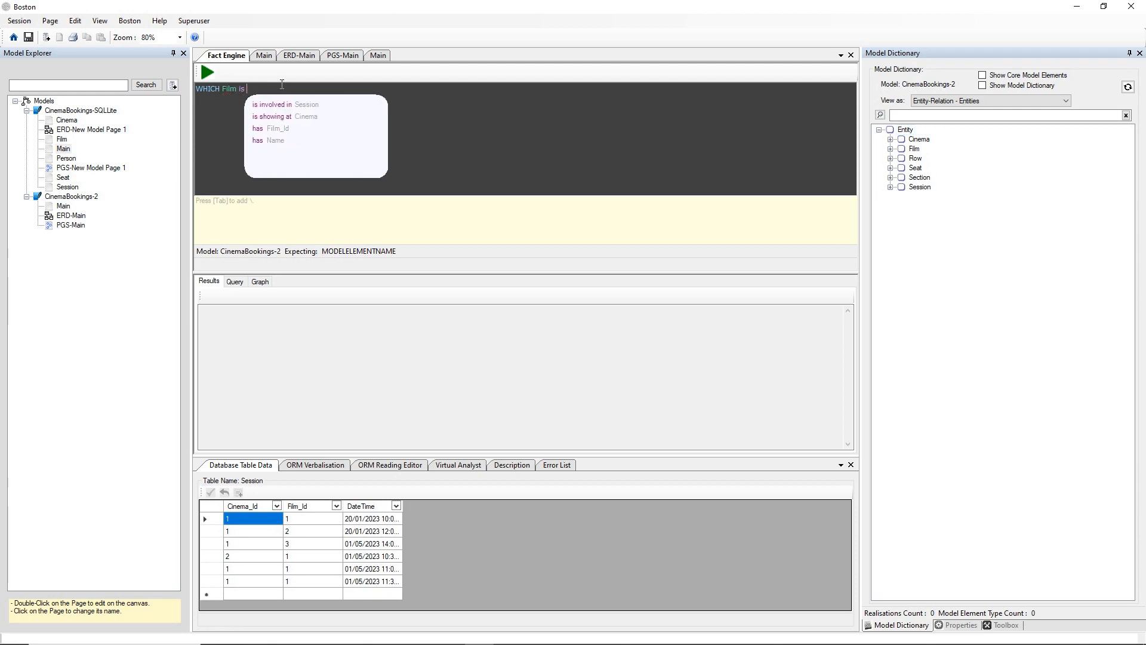
type("showing ")
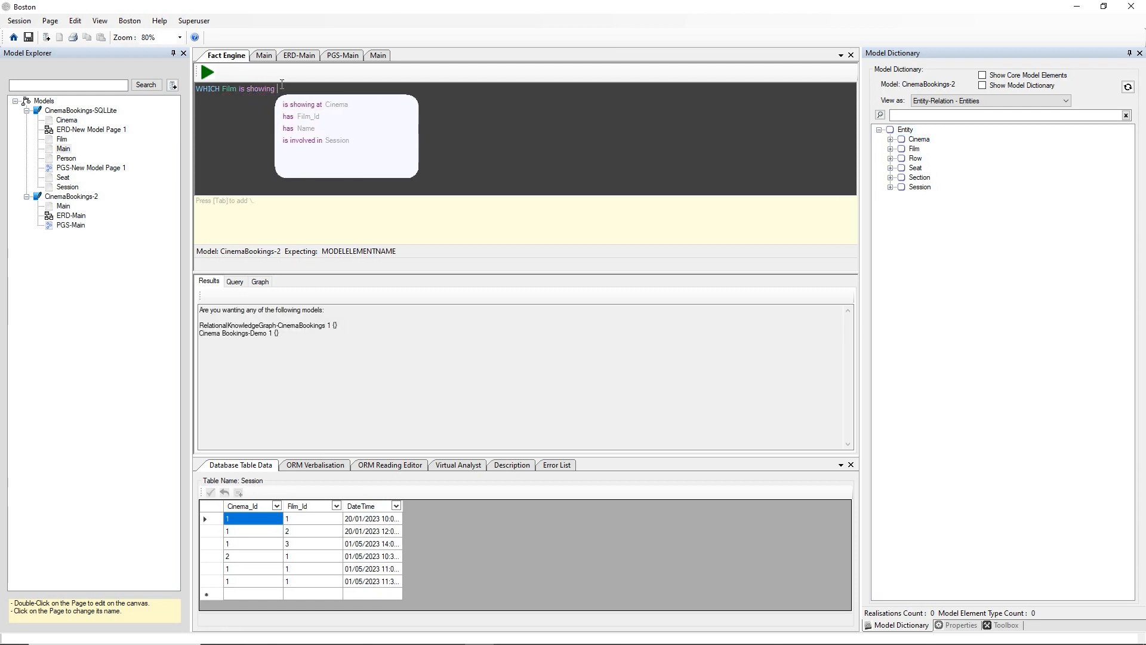
type("at WHICH ")
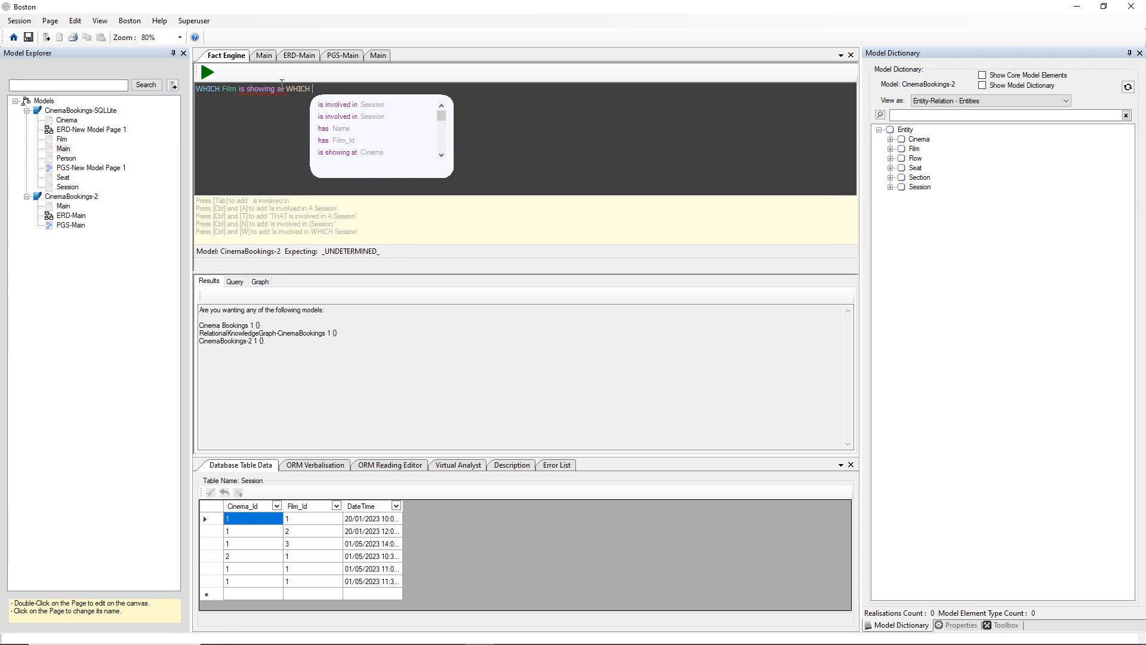
type("Cinema on ")
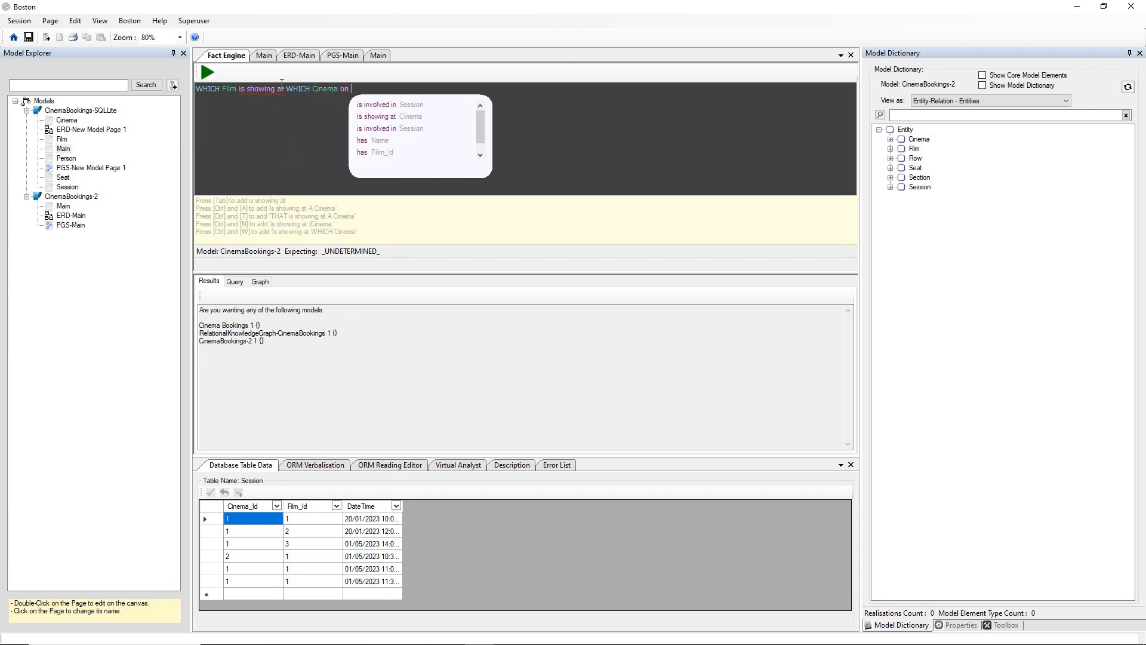
type("WHICH D")
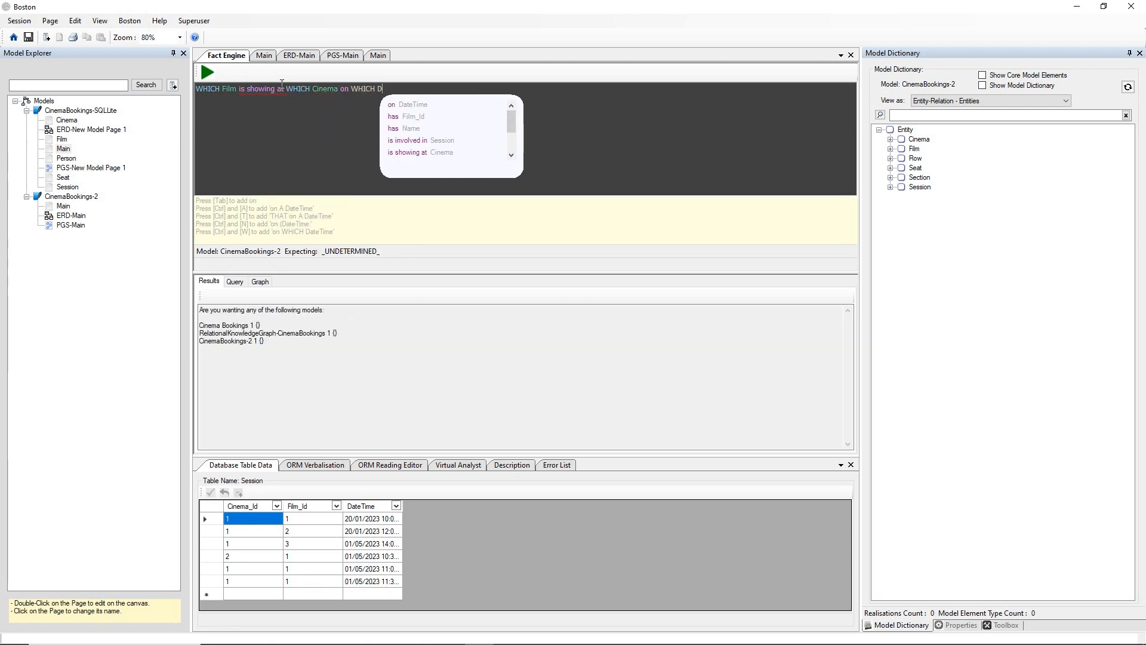
type("ateTime")
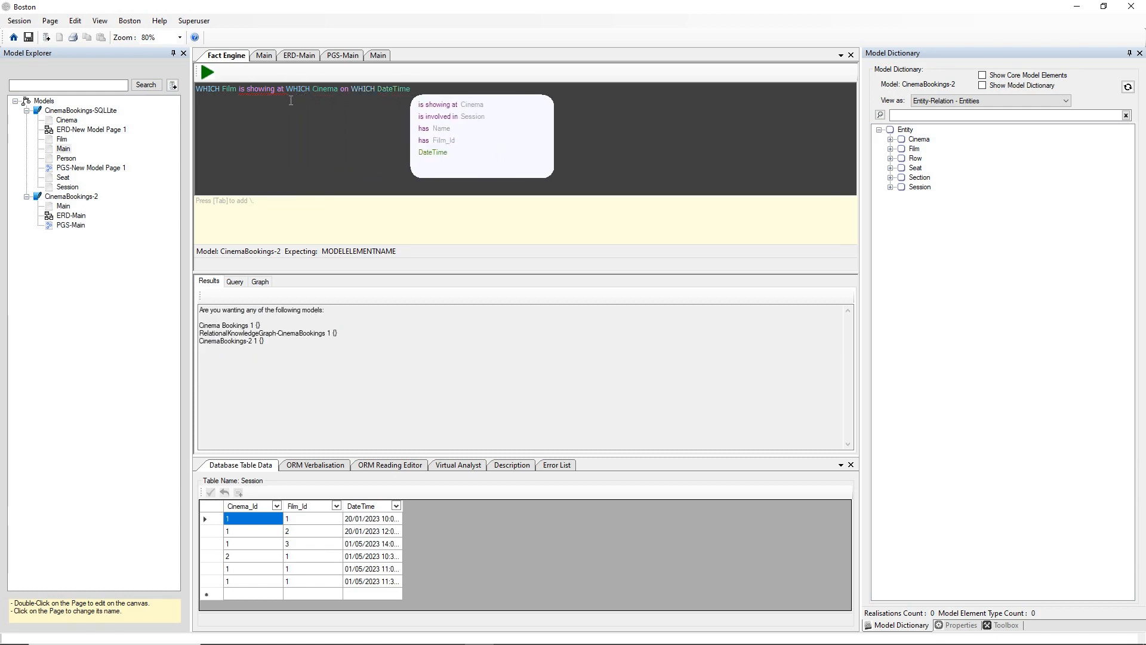
left_click(209, 72)
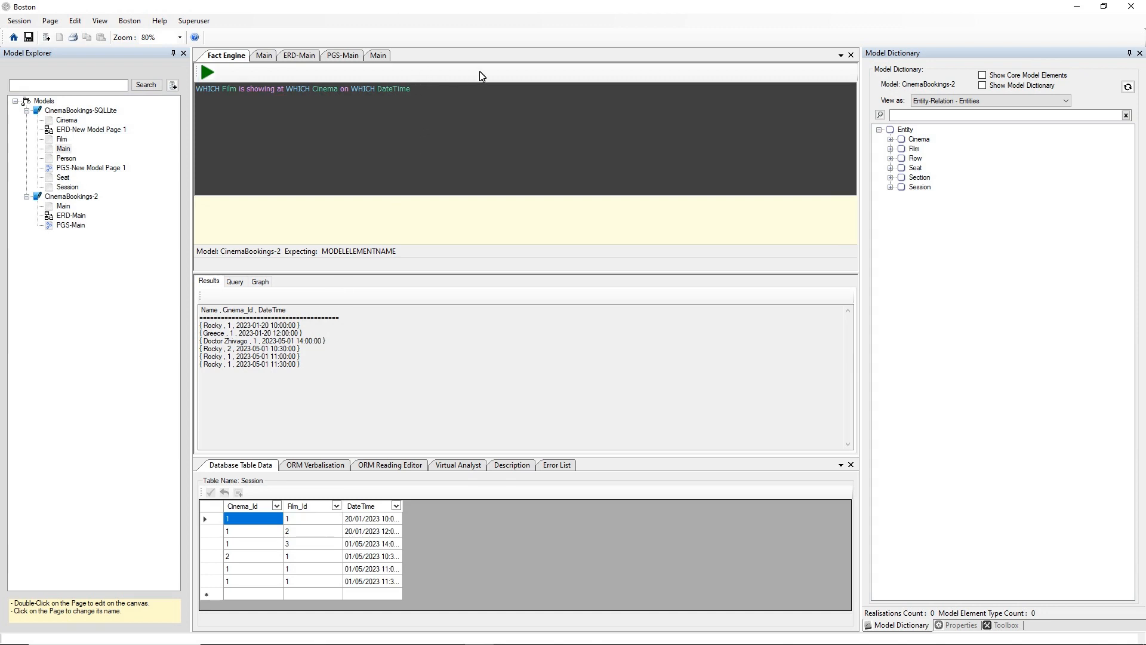
Extend the query with "AND THAT Cinema has WHICH CinemaName" and run it again
type("AND ")
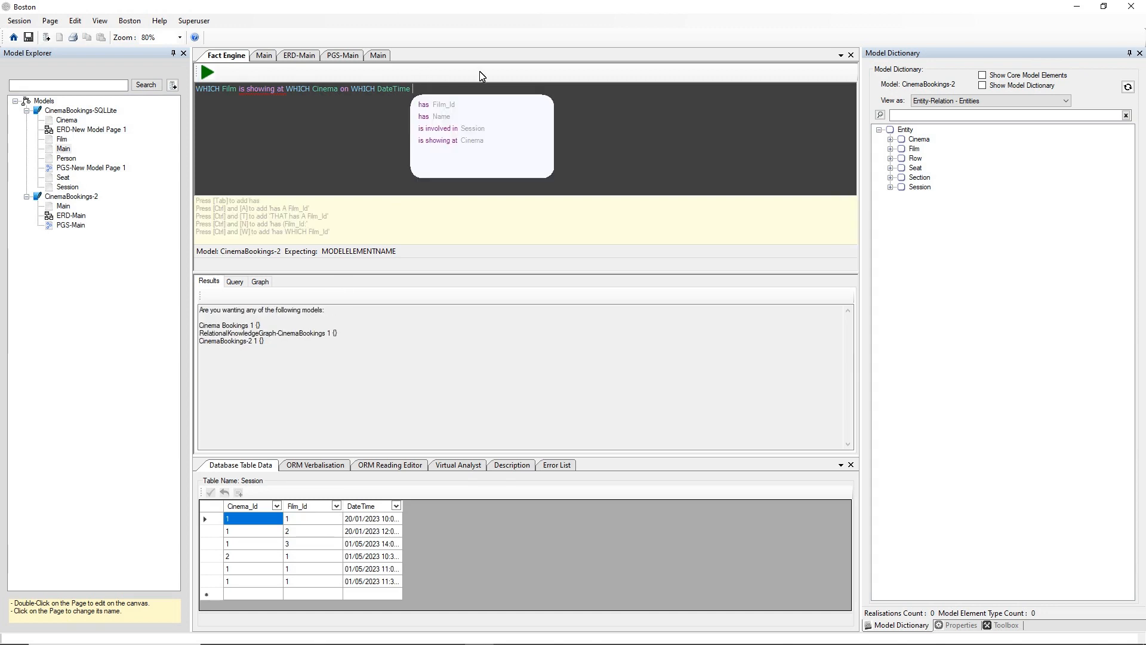
type("TH")
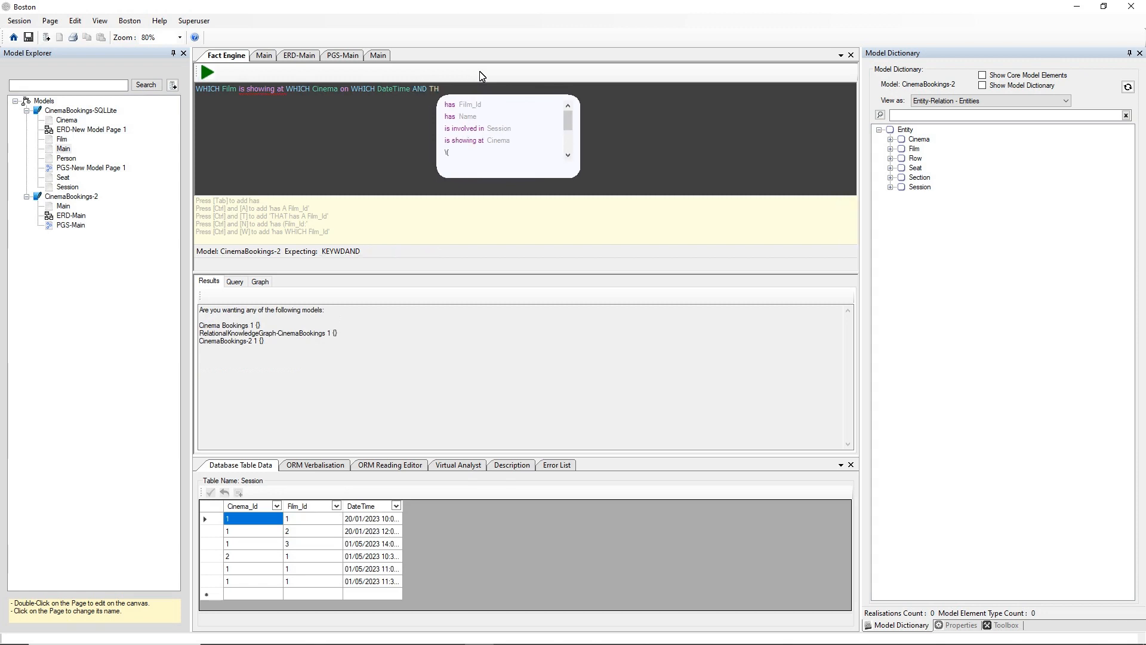
type("AT Cinema ")
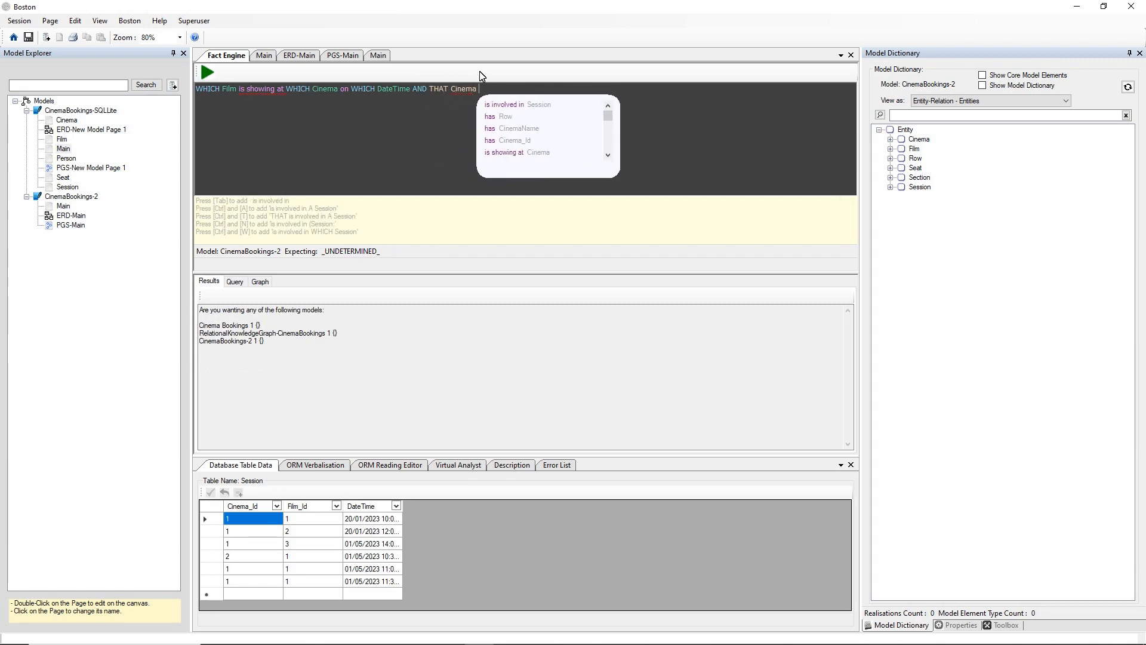
type("has WHICH ")
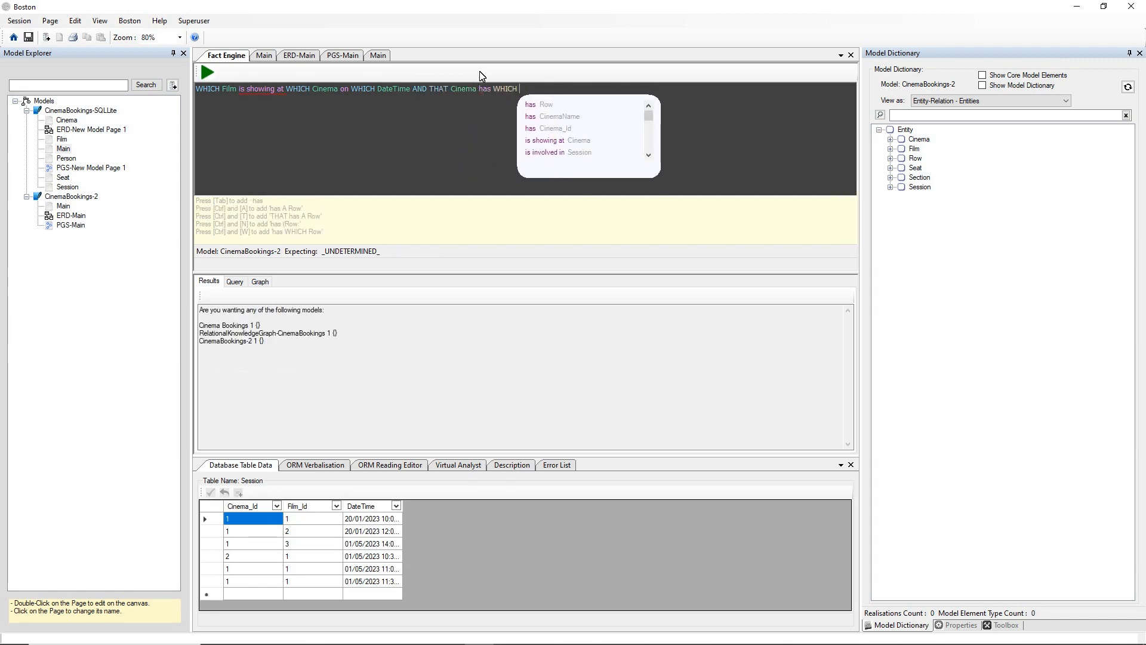
type("has")
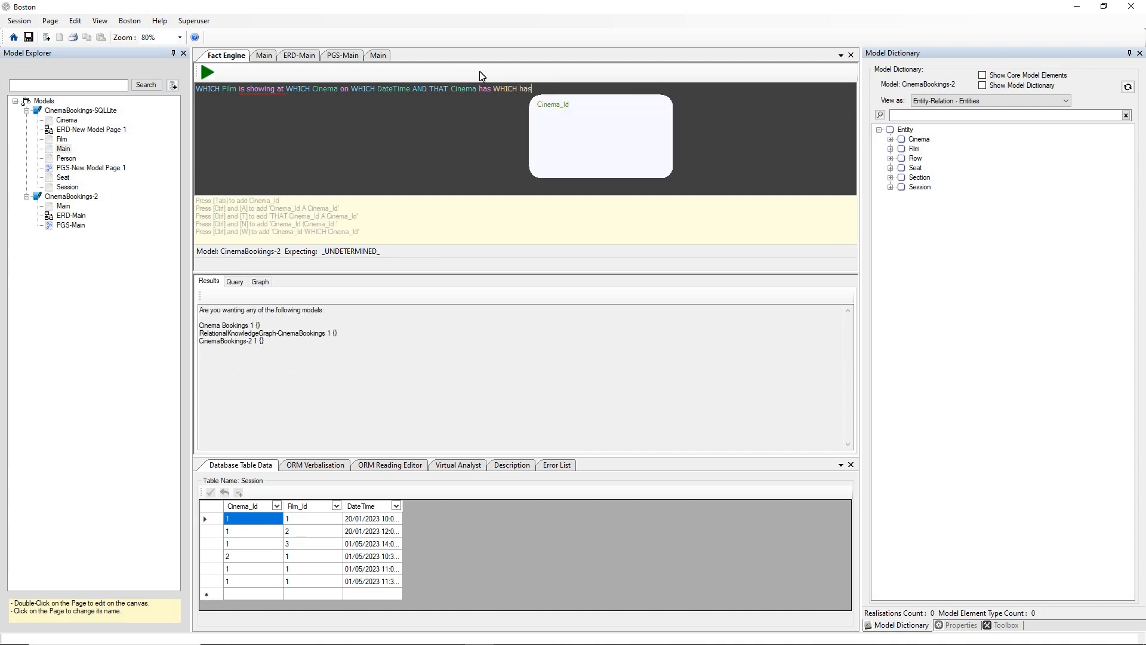
key("BackSpace")
key("BackSpace")
key("BackSpace")
type("Cine")
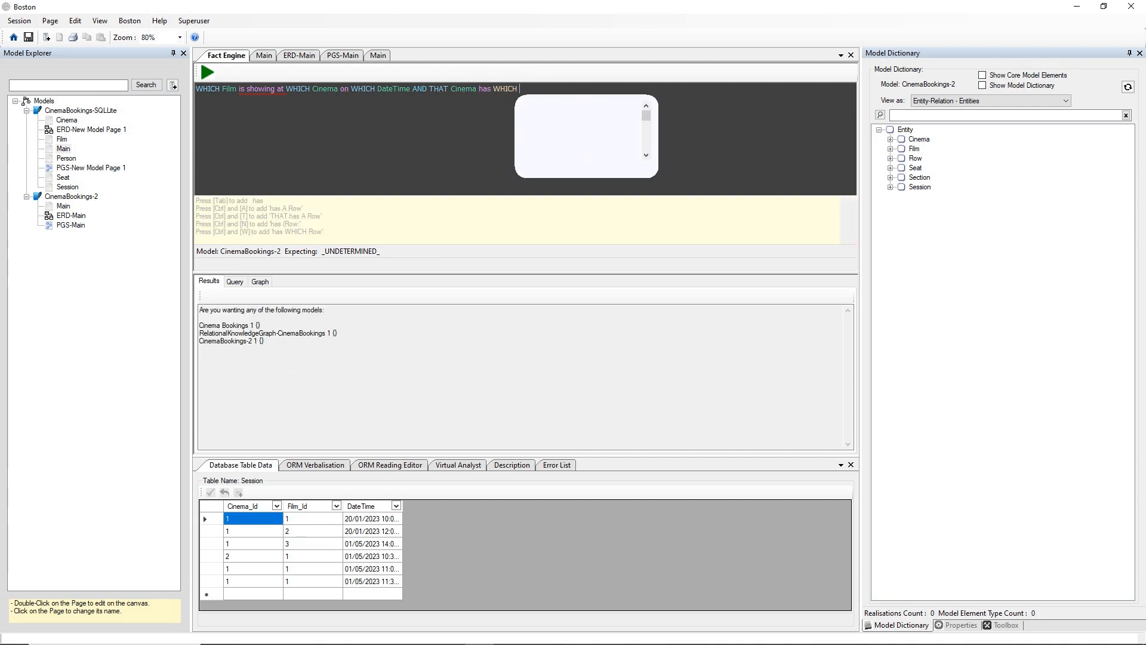
type("maName")
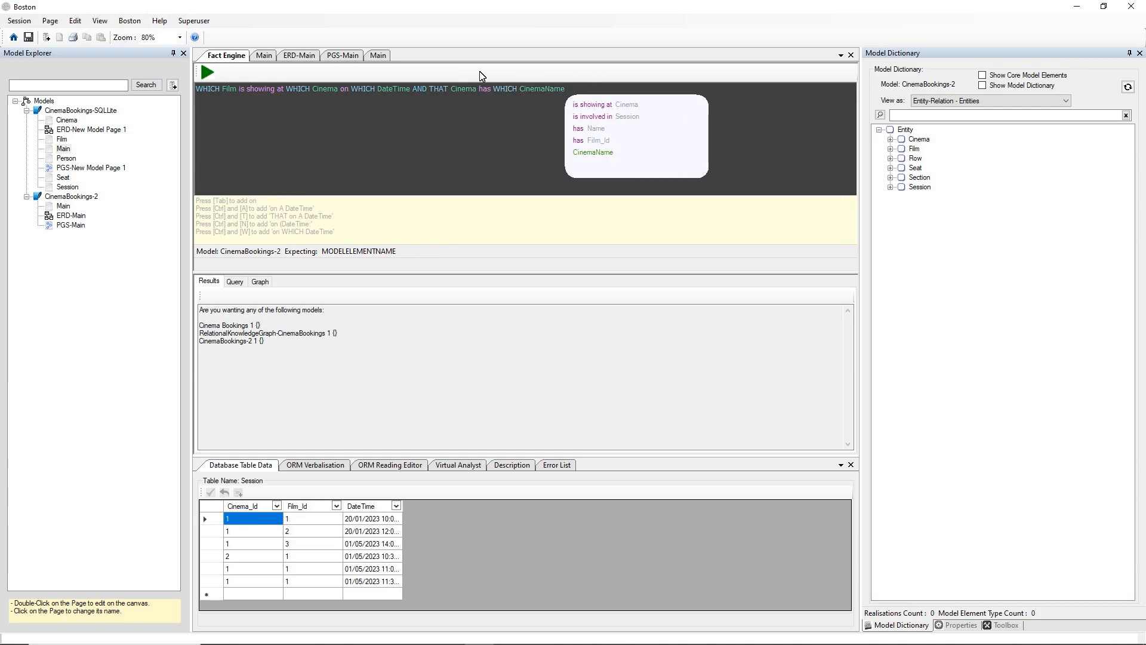
key("F5")
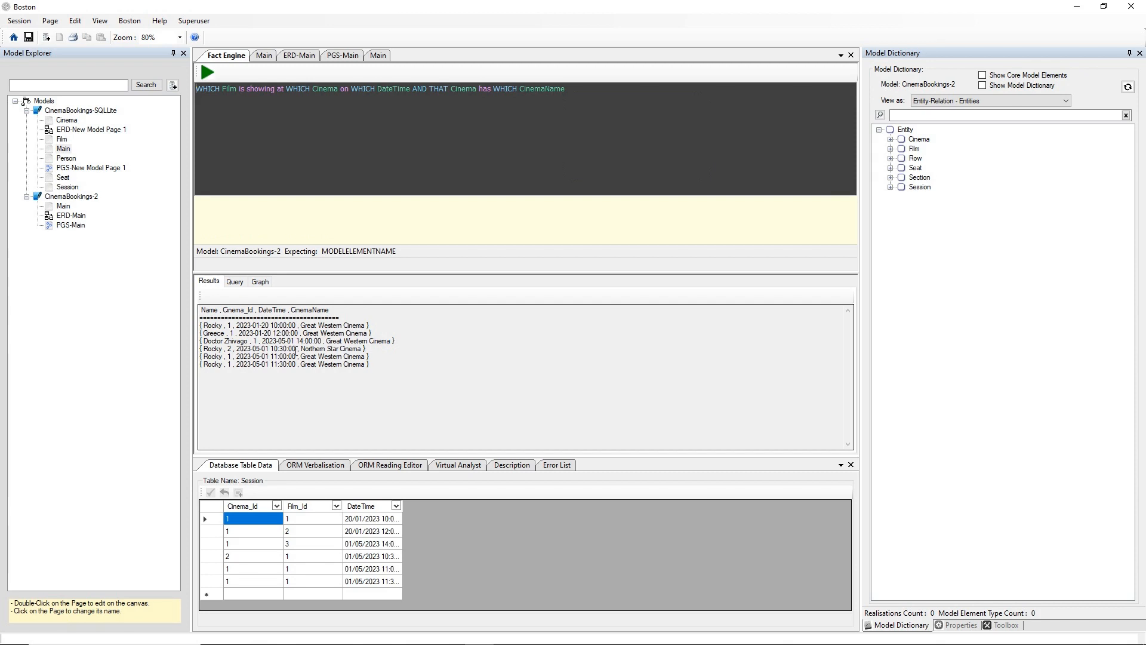
Add the Cinema node from the Model Dictionary to the PGS-Main page, between and above the Film and Section nodes
left_click(264, 55)
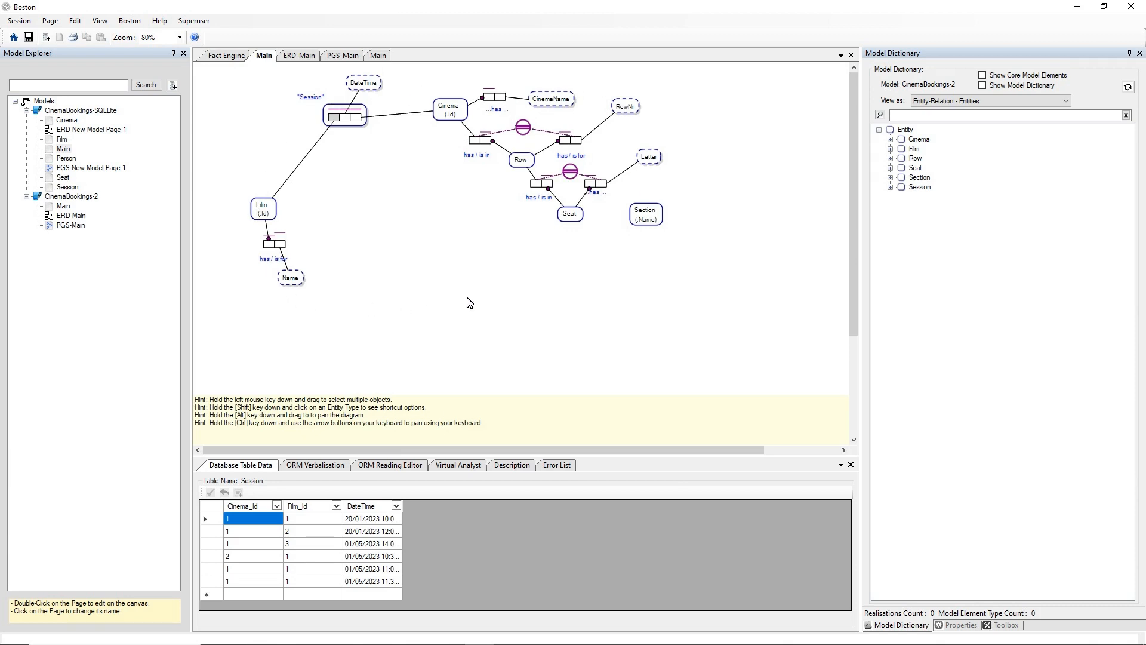
left_click(300, 56)
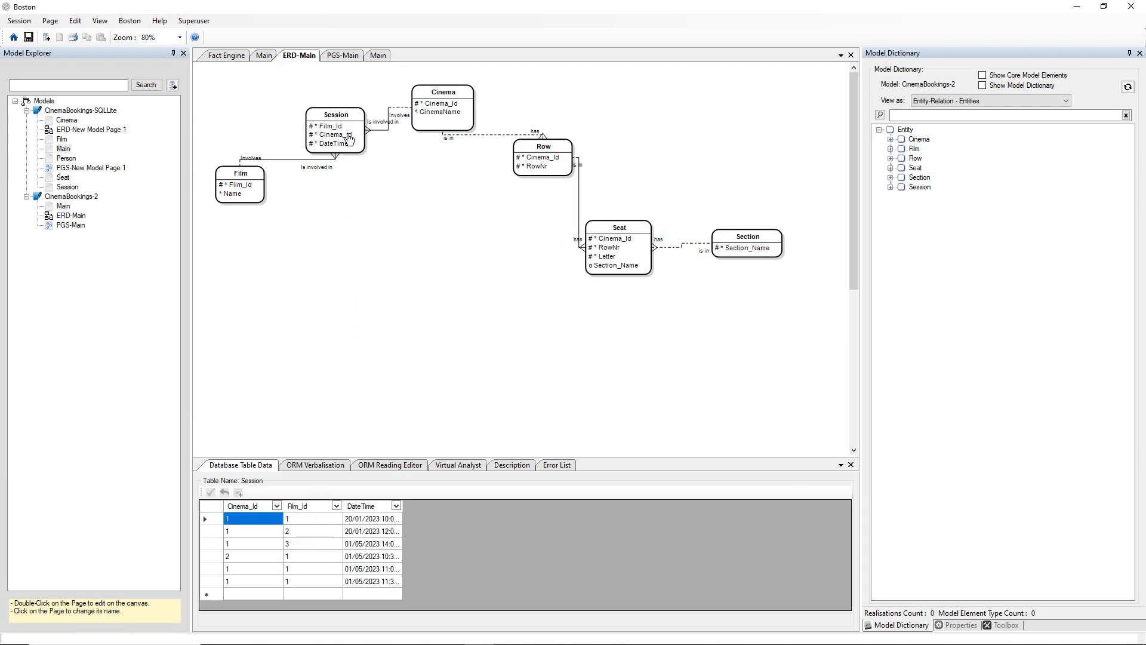
left_click(348, 58)
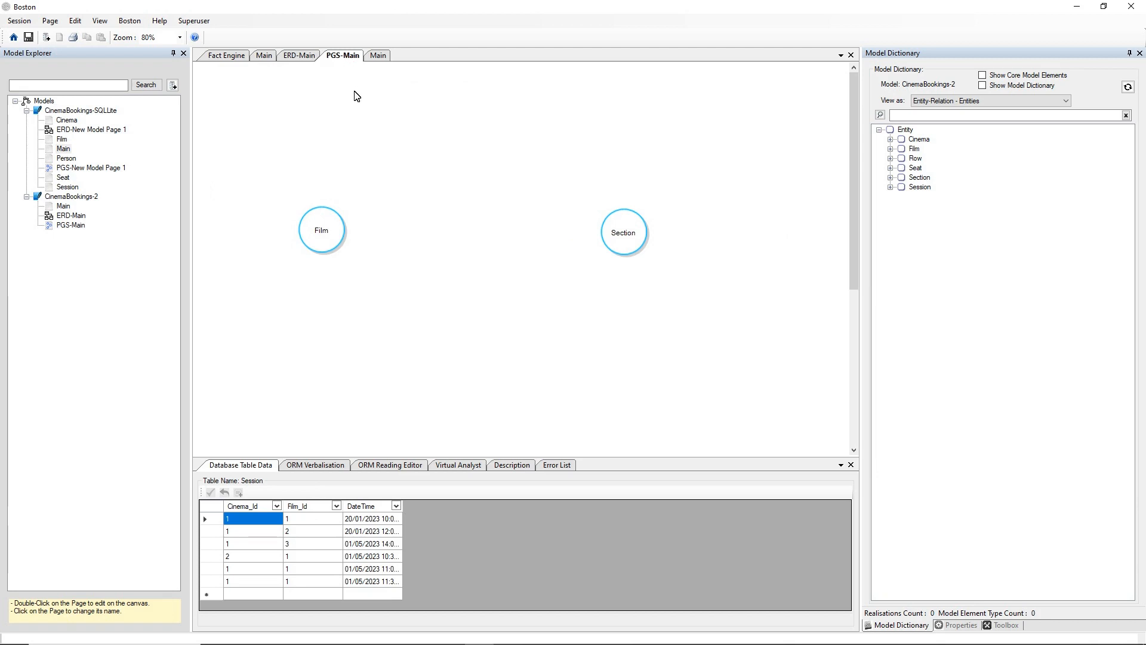
right_click(401, 107)
mouse_move(448, 113)
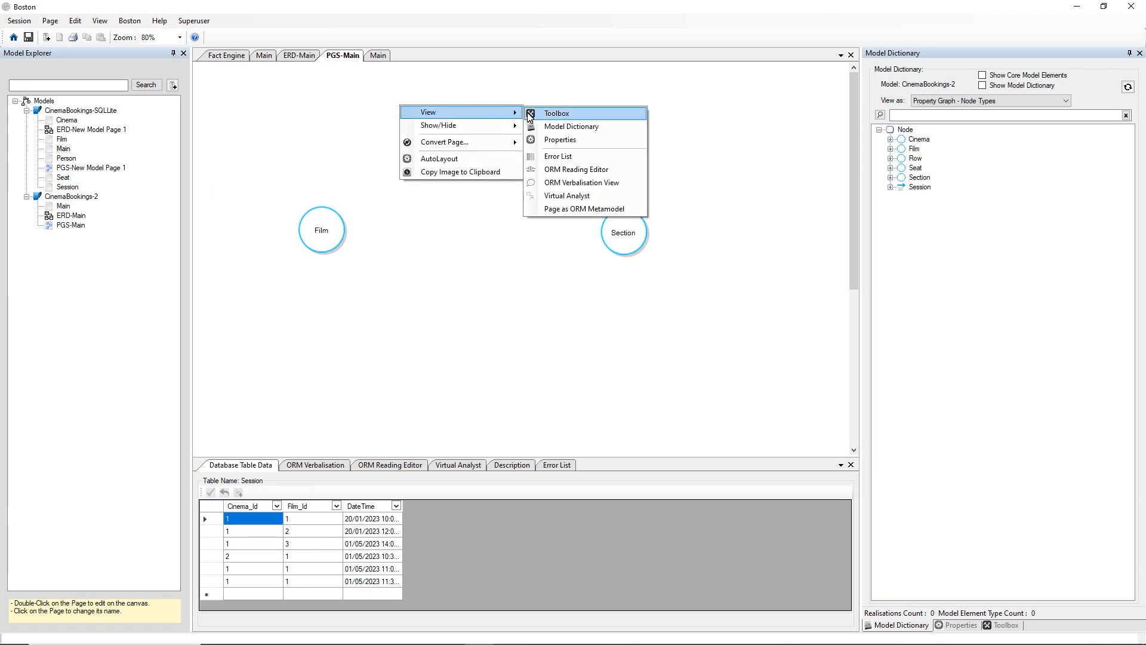
left_click(572, 124)
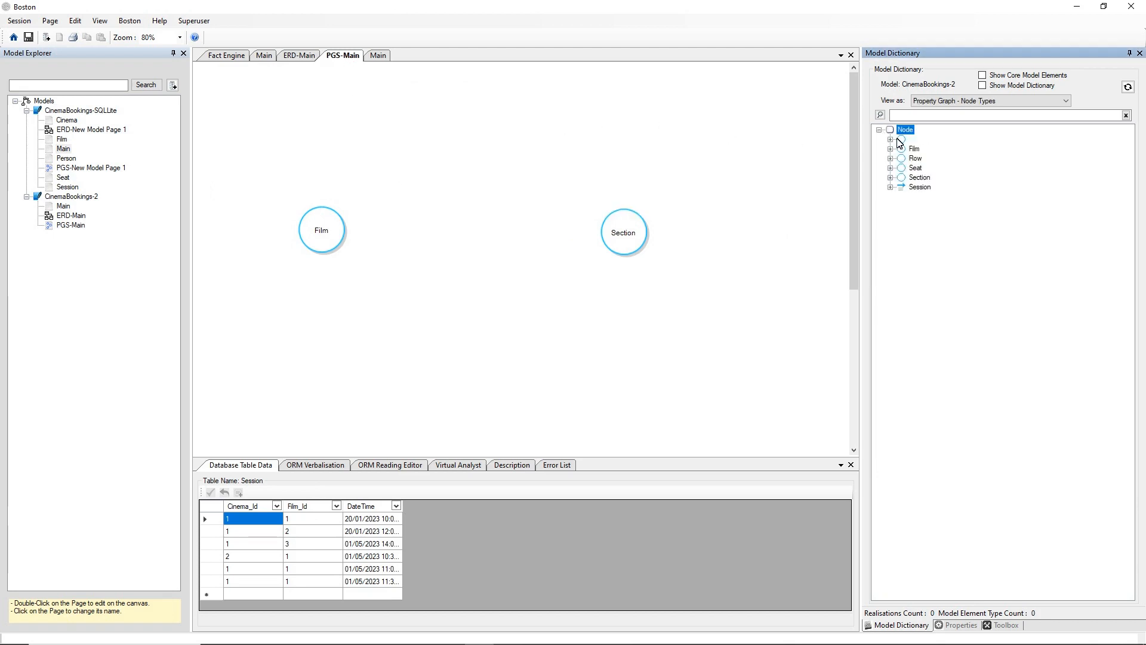
left_click_drag(902, 140, 484, 127)
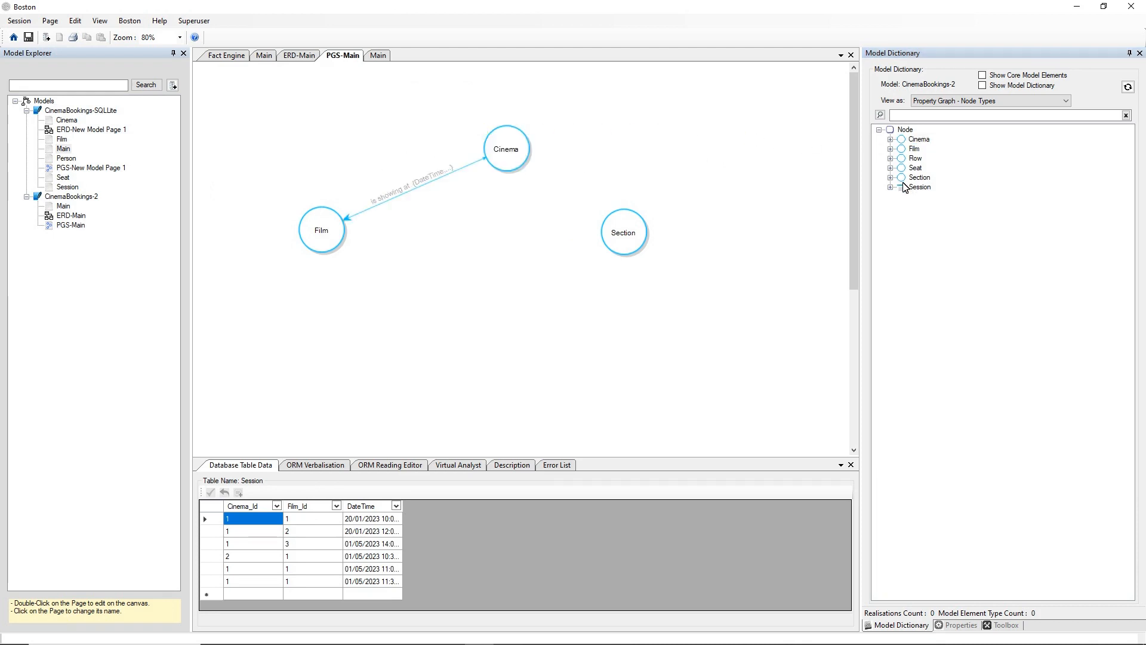
Add Session to the PGS-Main page, displayed as a PGS node, and place it between Film and Cinema
left_click_drag(904, 187, 403, 159)
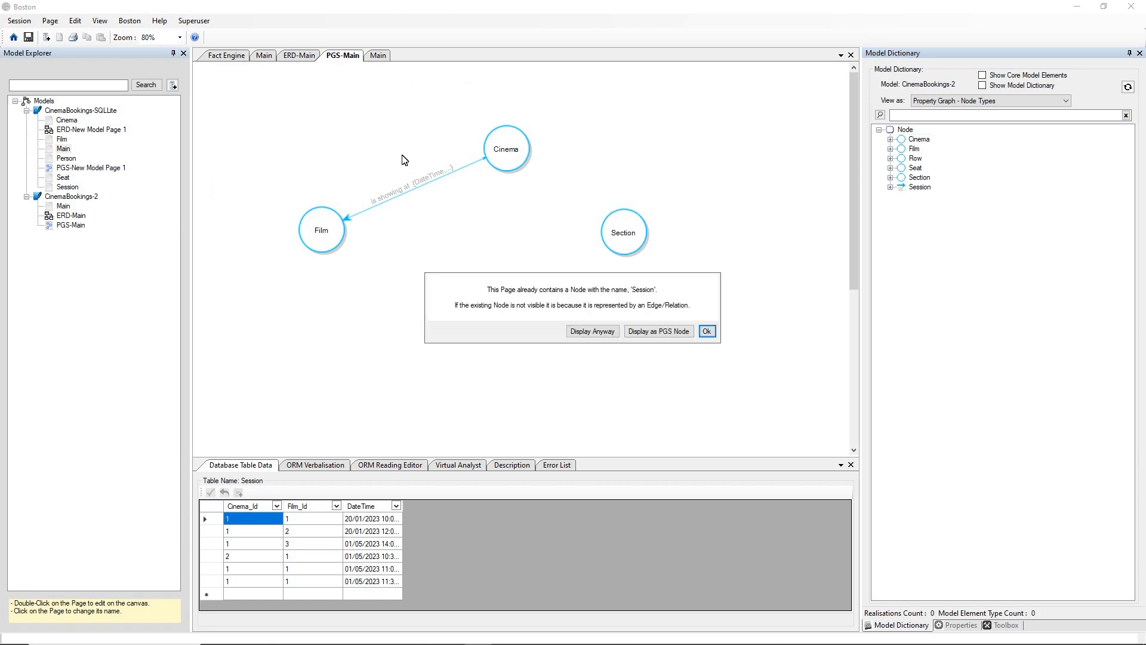
left_click(648, 335)
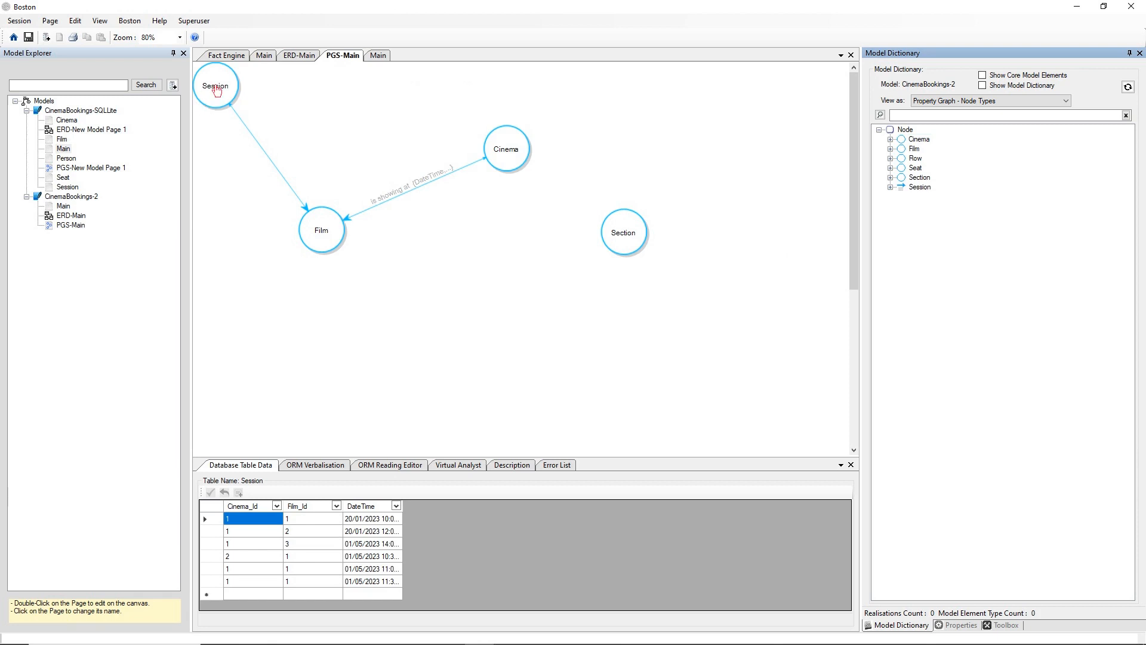
left_click_drag(224, 89, 424, 139)
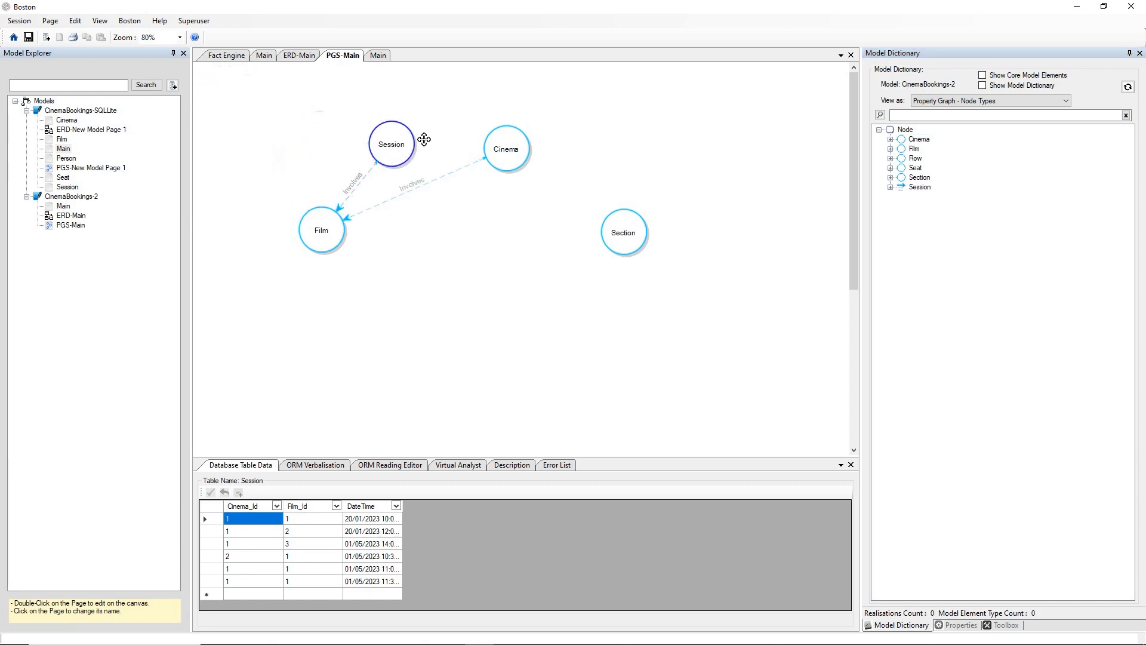
left_click(617, 159)
Add the Seat and Row nodes below Cinema on the PGS-Main page and move Section to the right of Seat
left_click_drag(904, 172, 727, 283)
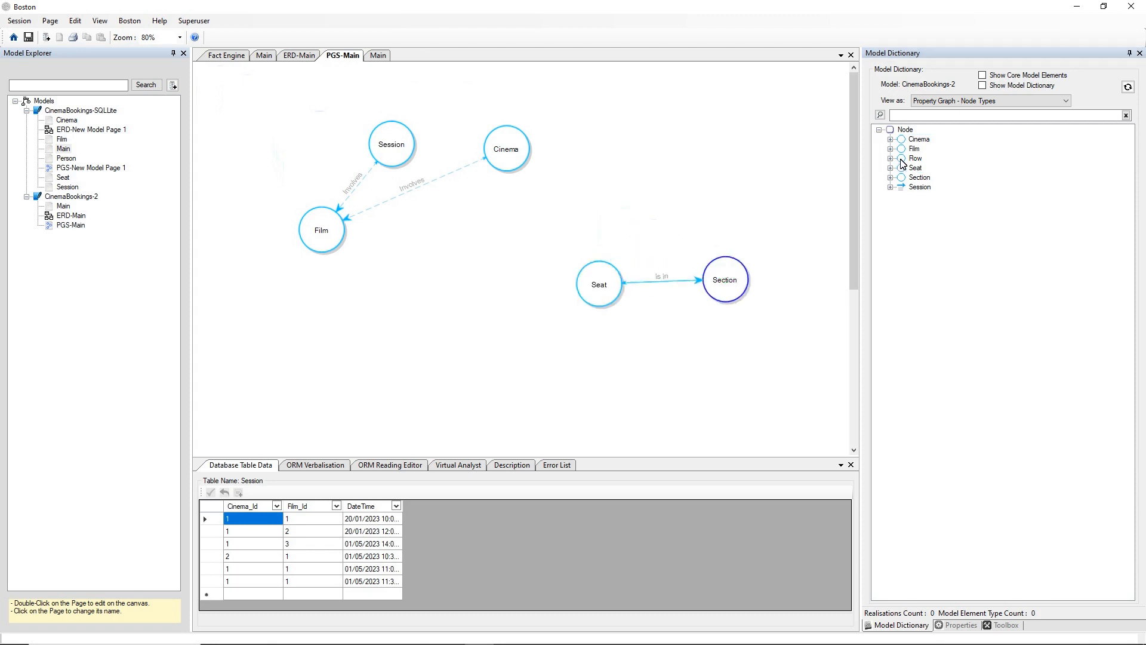
left_click_drag(903, 163, 585, 205)
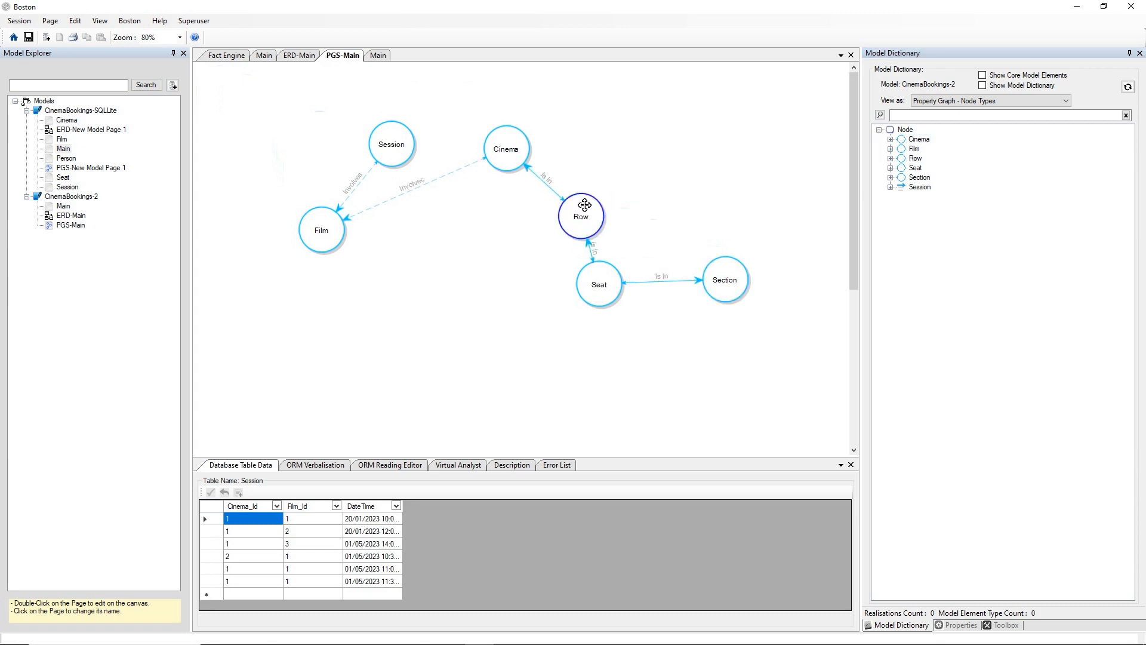
left_click(670, 158)
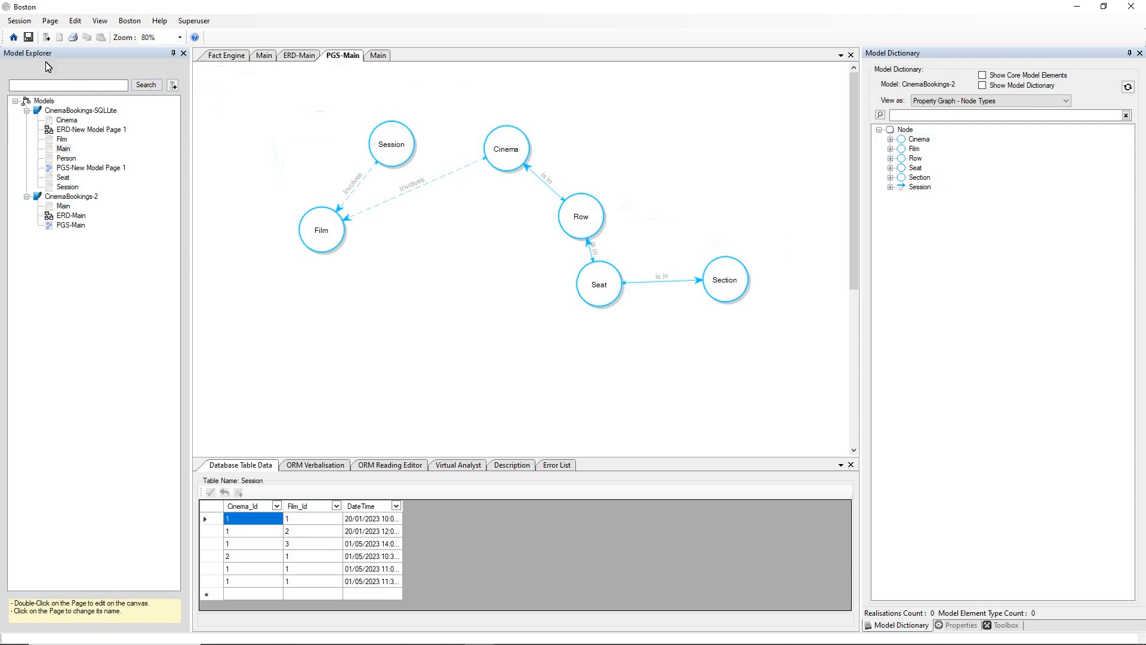
Save the CinemaBookings-2 model, then close and reopen its PGS-Main page
left_click(28, 37)
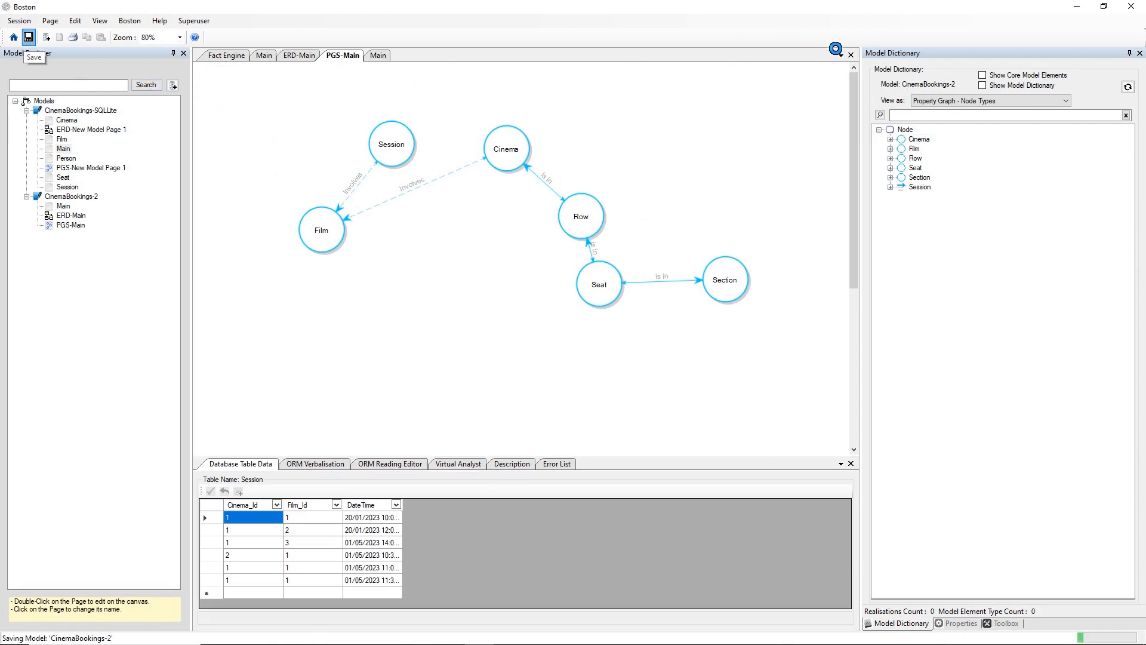
left_click(851, 55)
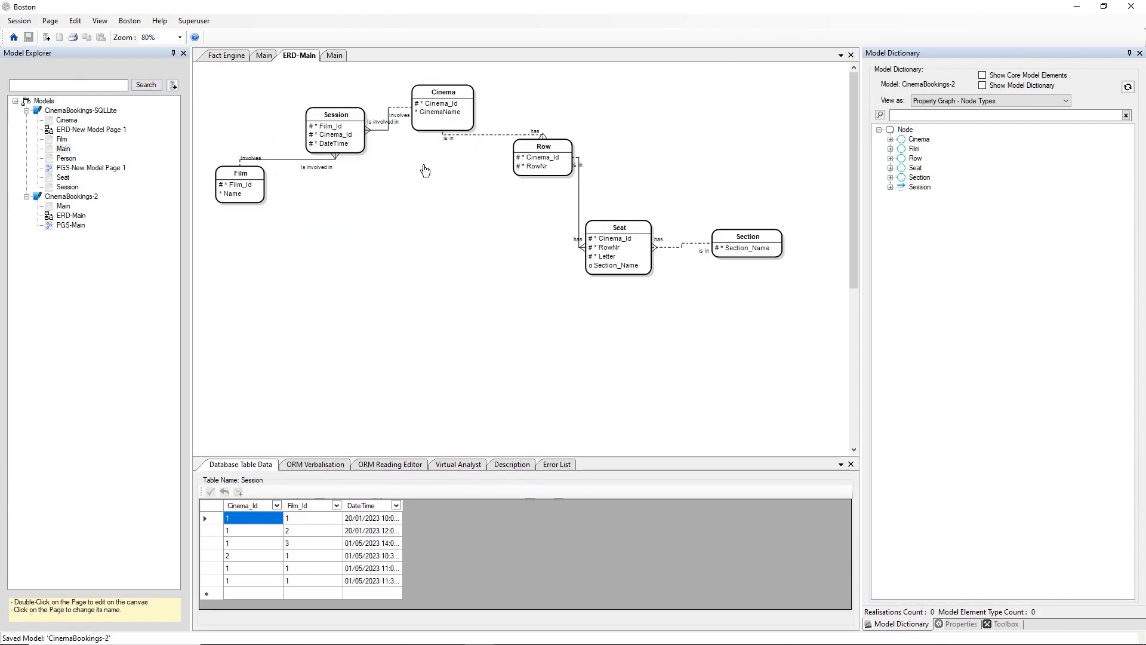
double_click(71, 225)
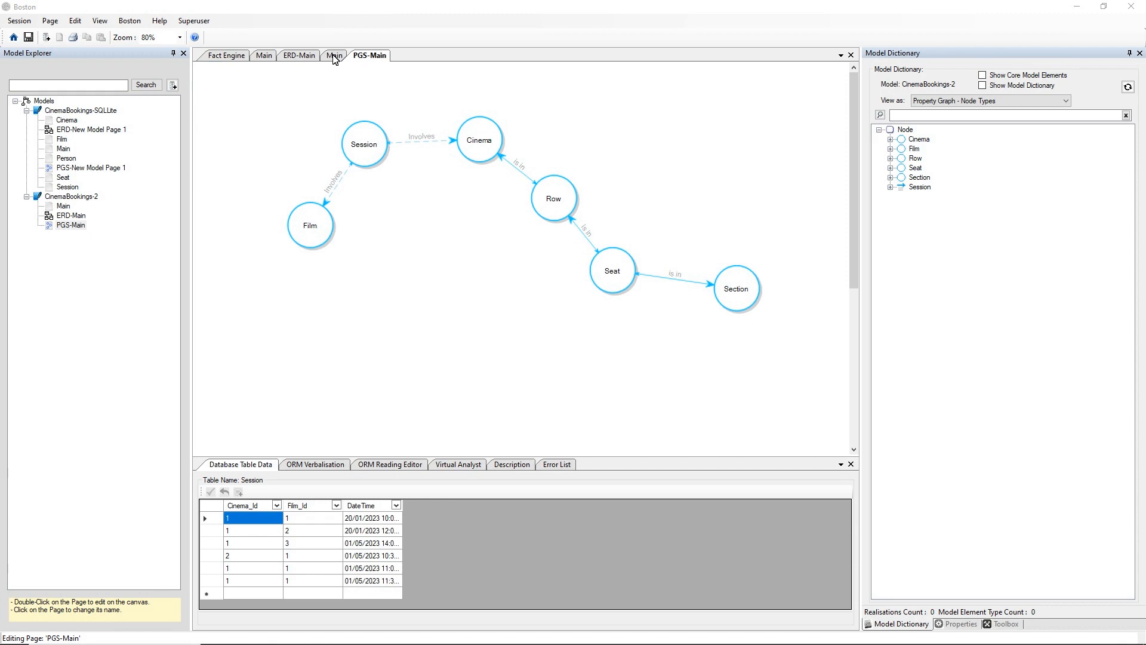
Compare the CinemaBookings-2 ERD-Main and Main pages with the Main page of the CinemaBookings-SQLLite model
left_click(310, 56)
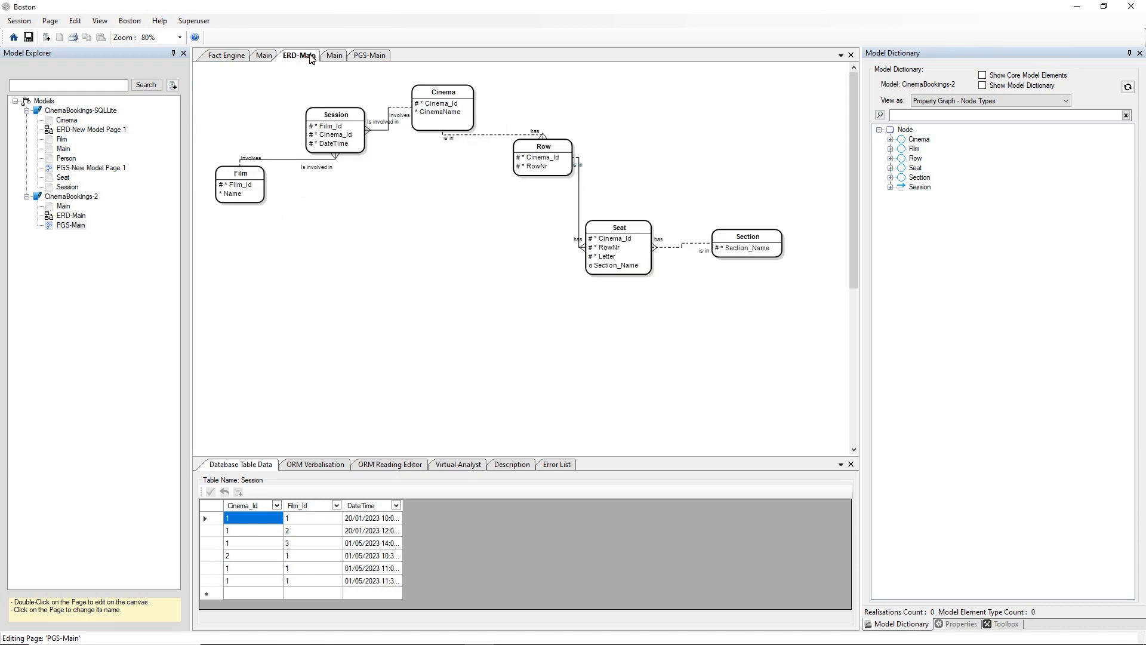
left_click(334, 56)
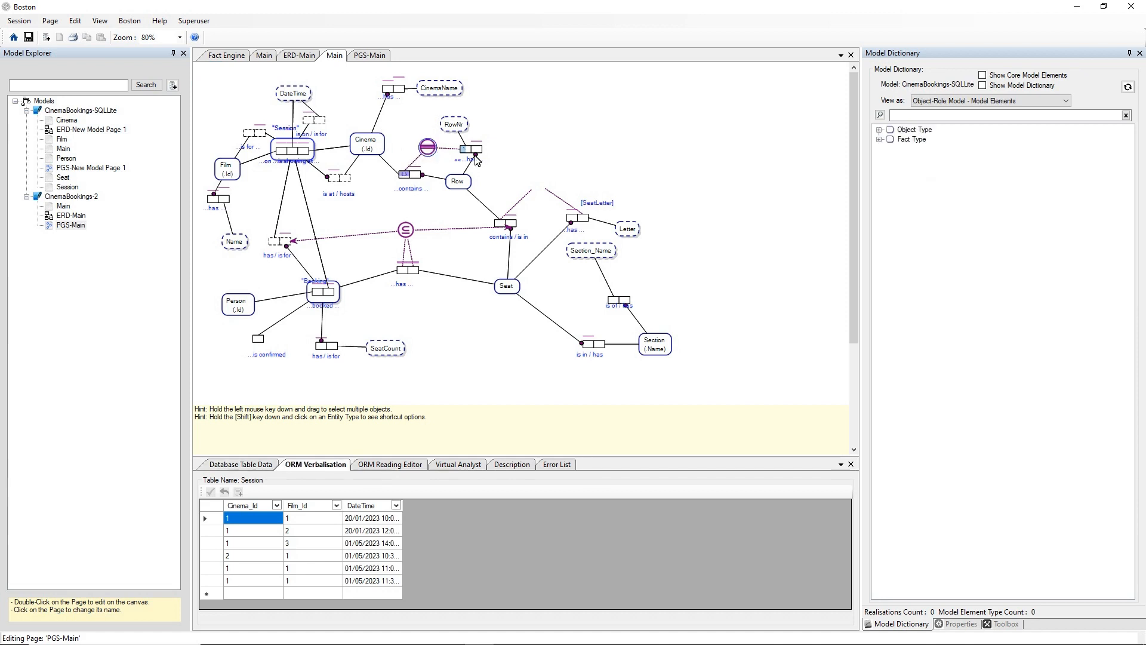
left_click(264, 55)
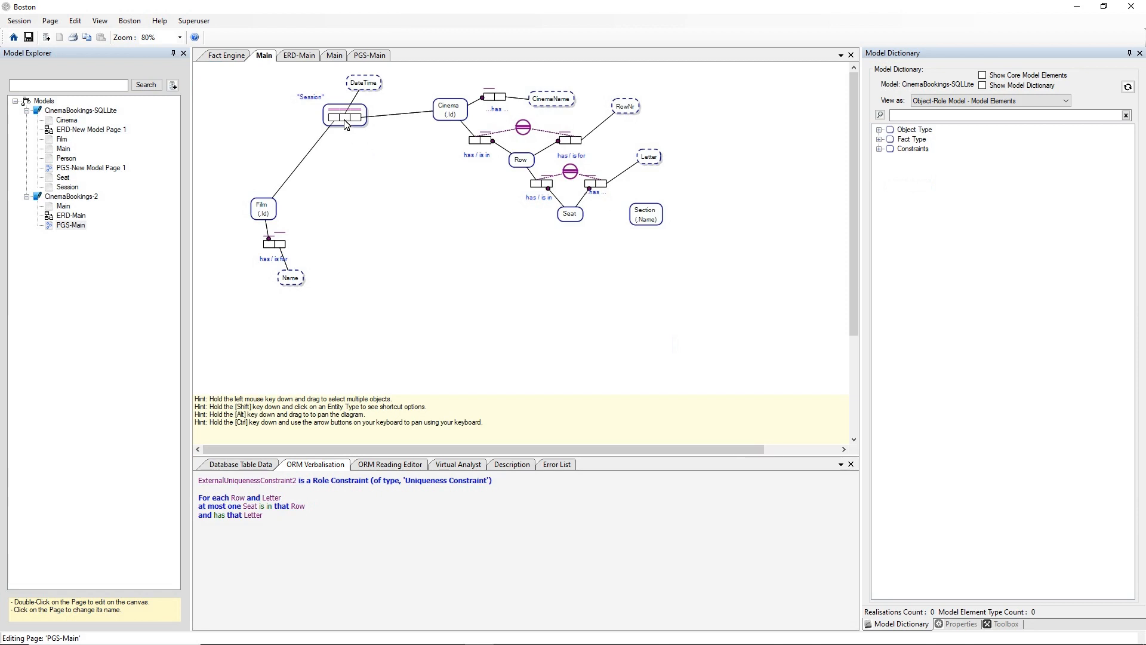
double_click(65, 150)
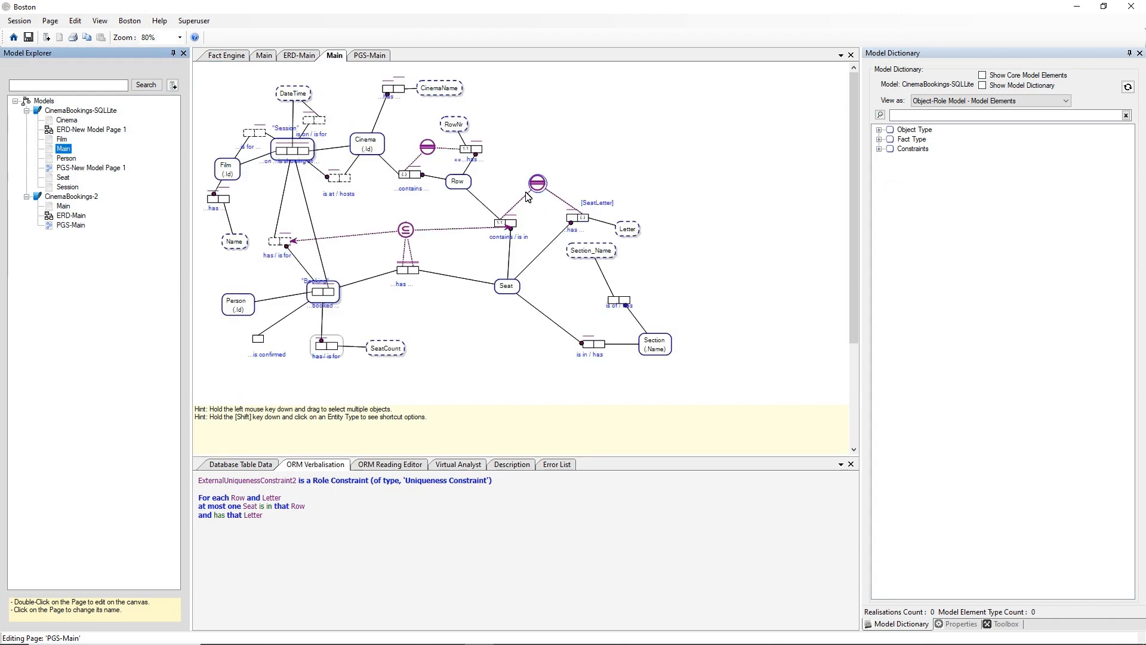